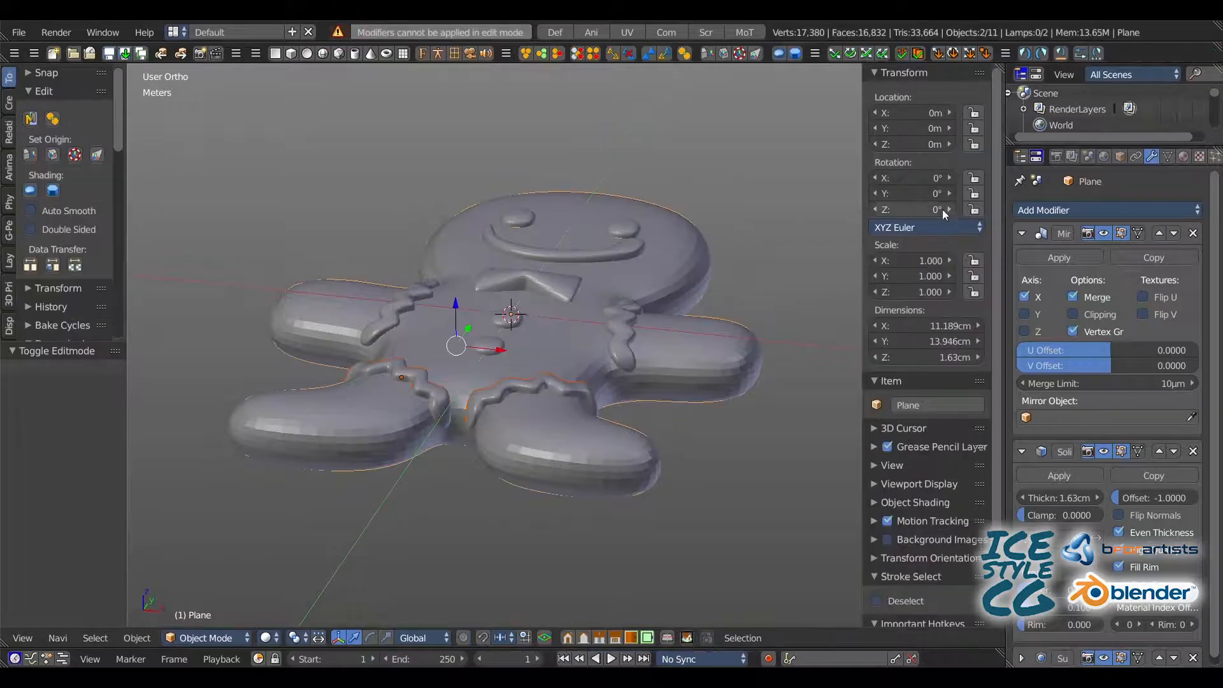
Step: Apply the gingerbread body's Mirror and Solidify modifiers, and its Subdivision Surface modifier at a view level of 2
left_click(1049, 257)
left_click(1060, 258)
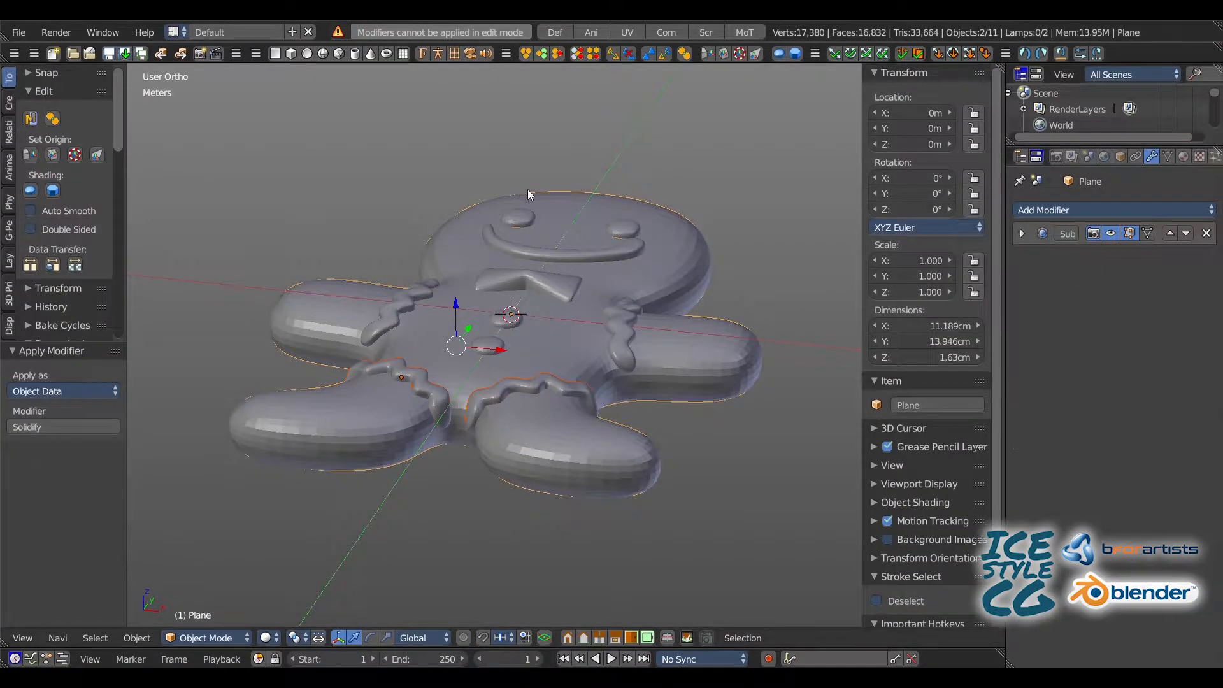
left_click(1022, 234)
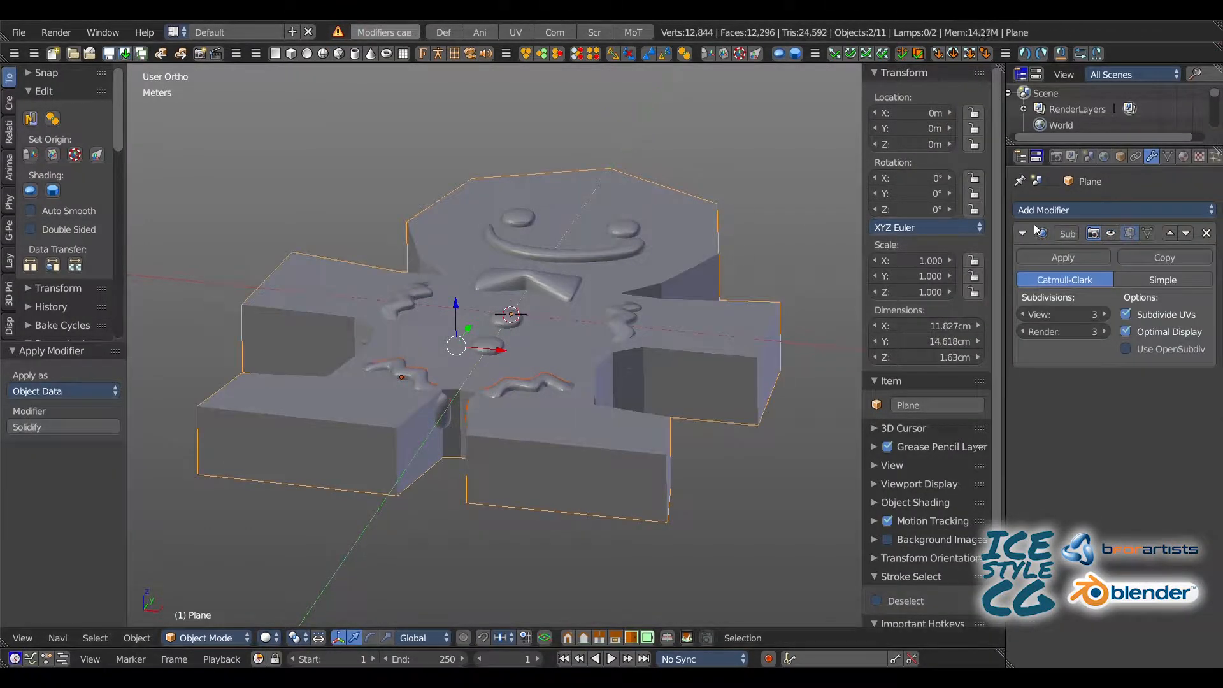
left_click(1060, 316)
left_click(1110, 234)
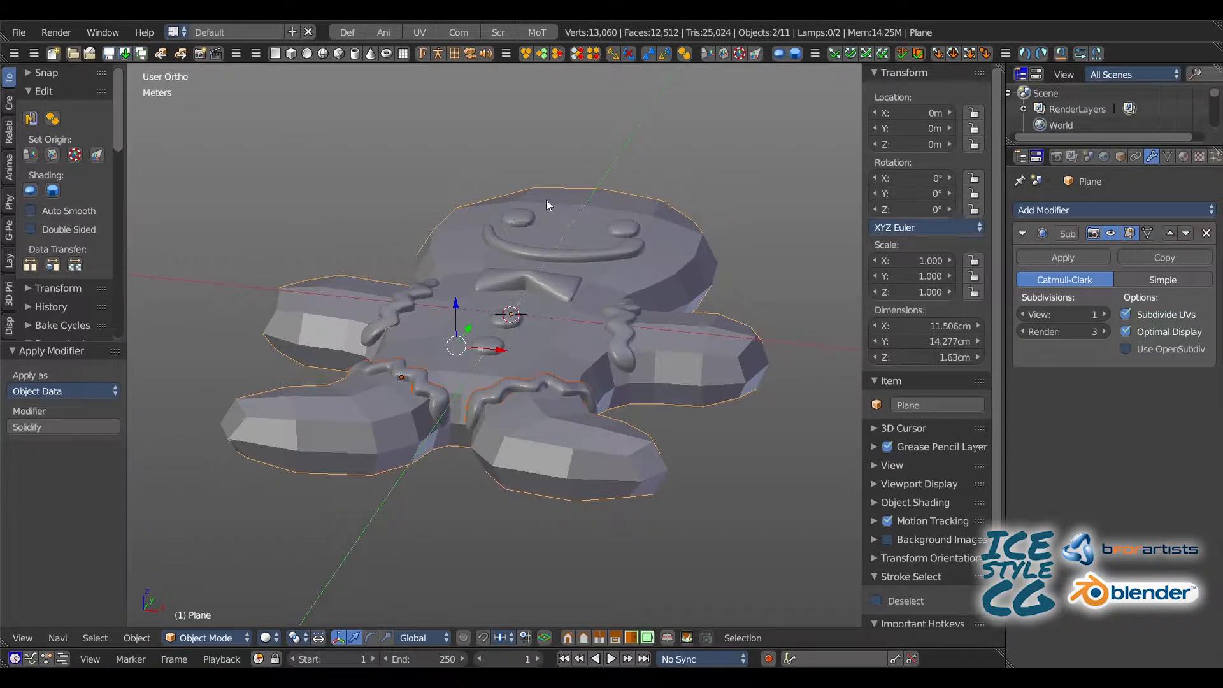
middle_click_drag(546, 200, 423, 288)
left_click(1104, 315)
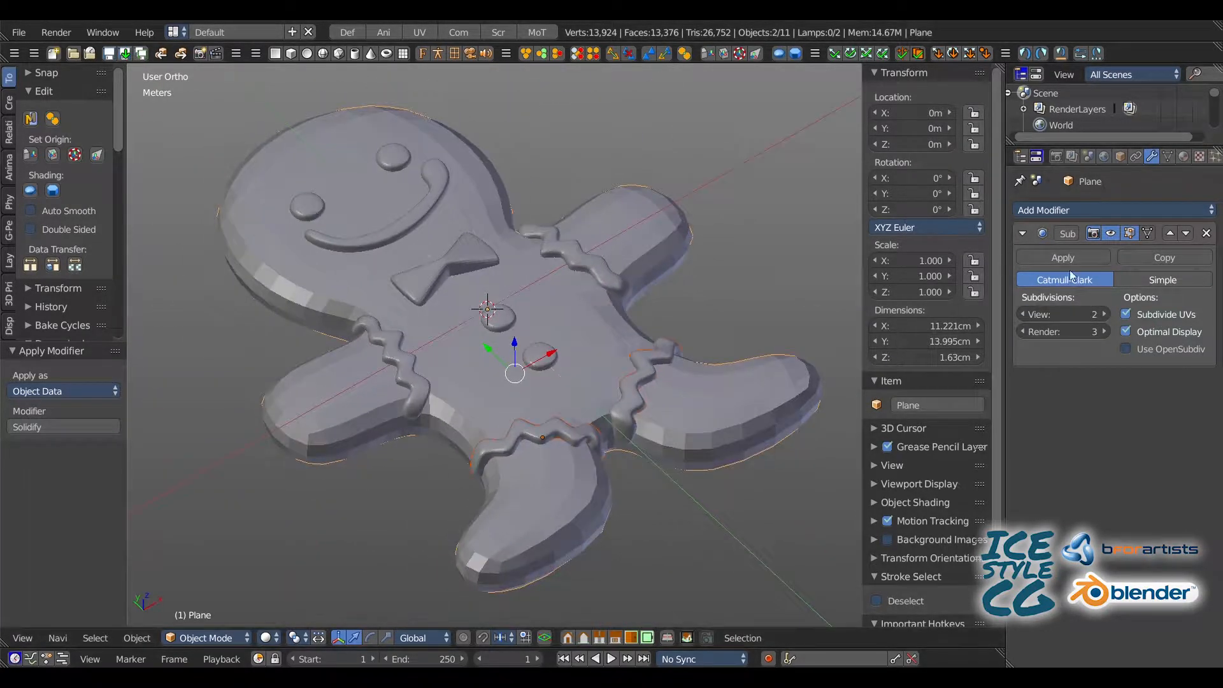
left_click(1063, 257)
Step: Mark a seam along the edge loop running around the side of the gingerbread body
key("Tab")
middle_click_drag(357, 185, 437, 284)
right_click(395, 359, "alt")
middle_click_drag(395, 359, 350, 277)
left_click(8, 182)
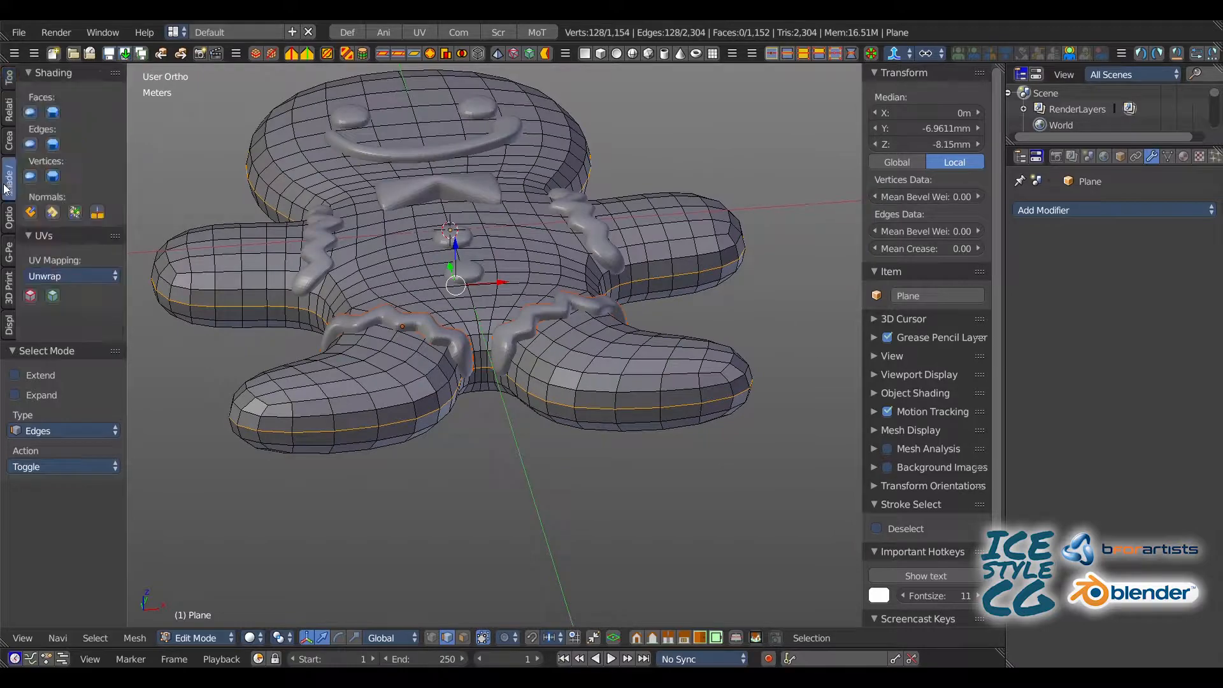
middle_click_drag(248, 256, 319, 286)
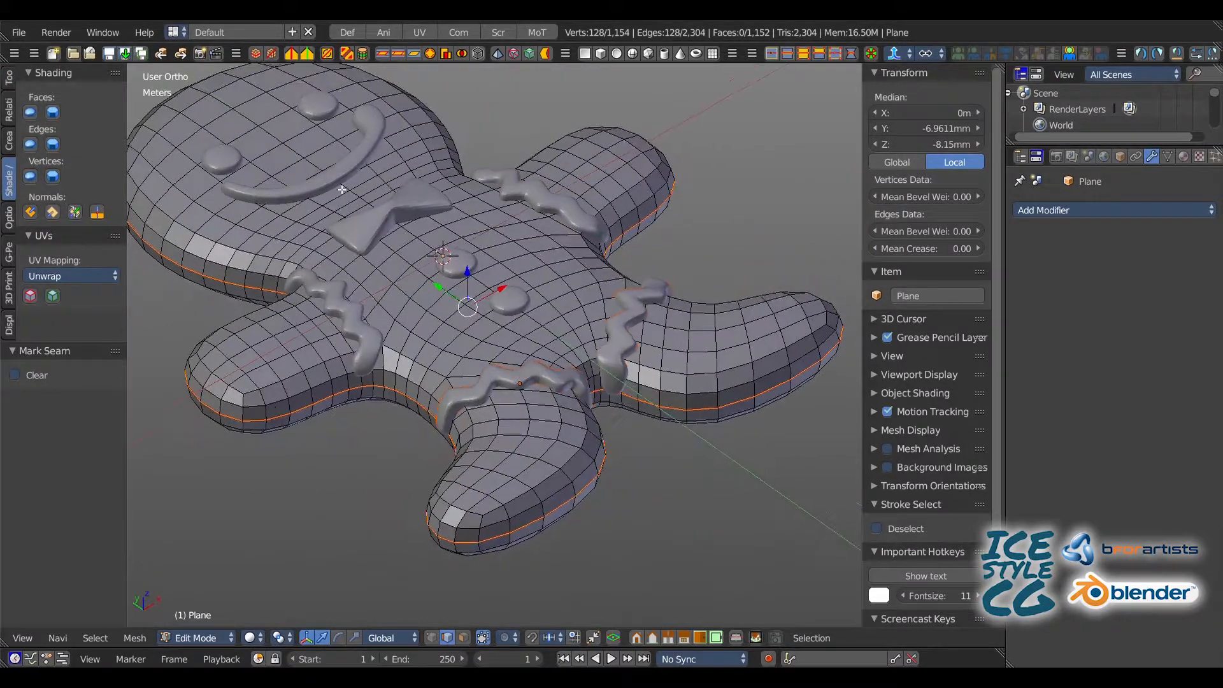
Step: Unwrap the entire body mesh in the UV Editing layout with Use Subsurf Modifier enabled
key("a")
left_click(419, 30)
middle_click_drag(395, 205, 383, 239)
key("u")
left_click(325, 261)
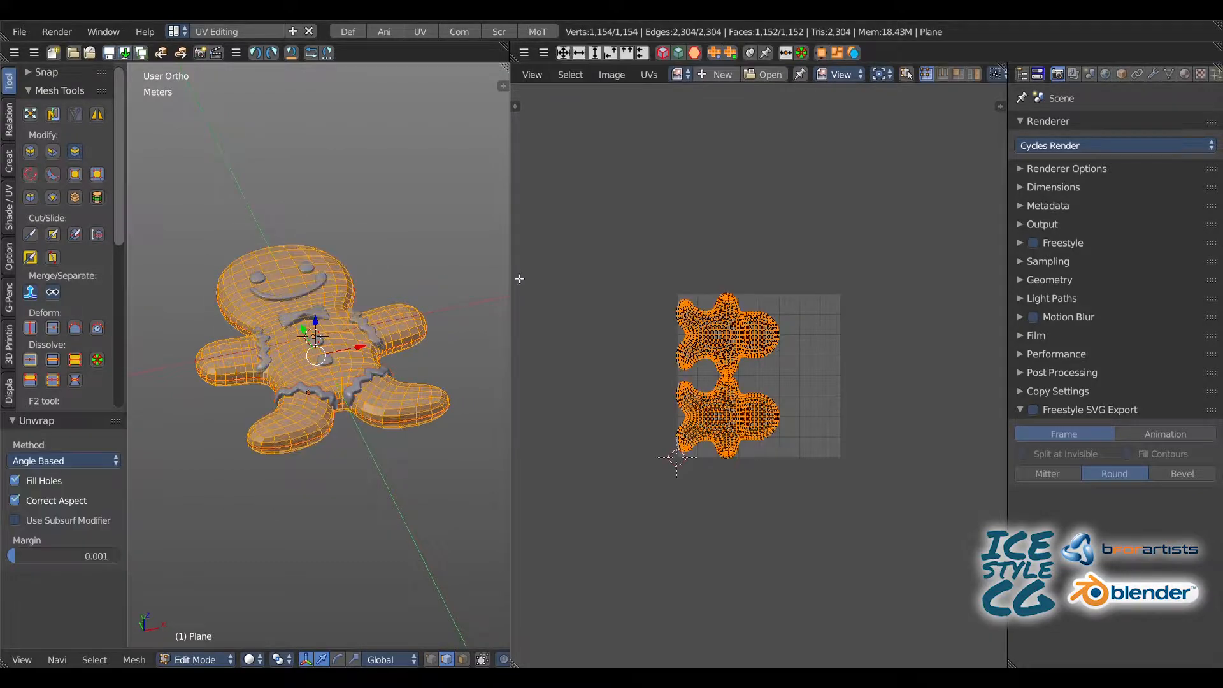
scroll(758, 376, "up", 4)
left_click(15, 520)
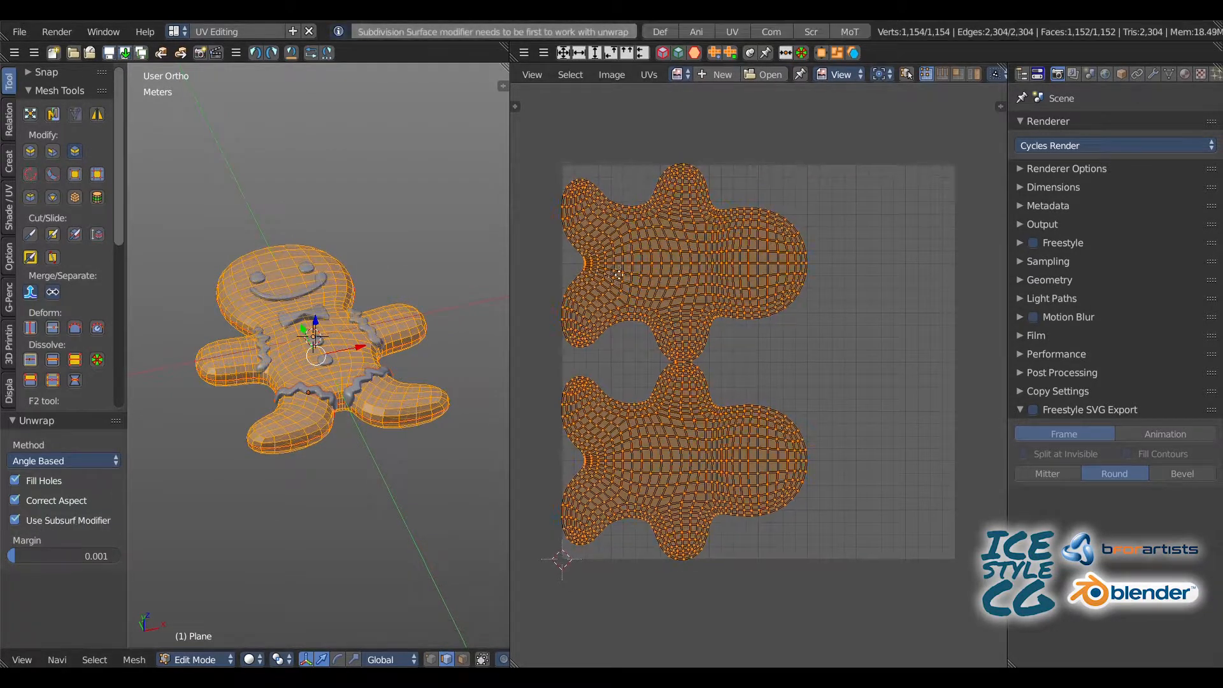
scroll(750, 268, "up", 2)
key("Tab")
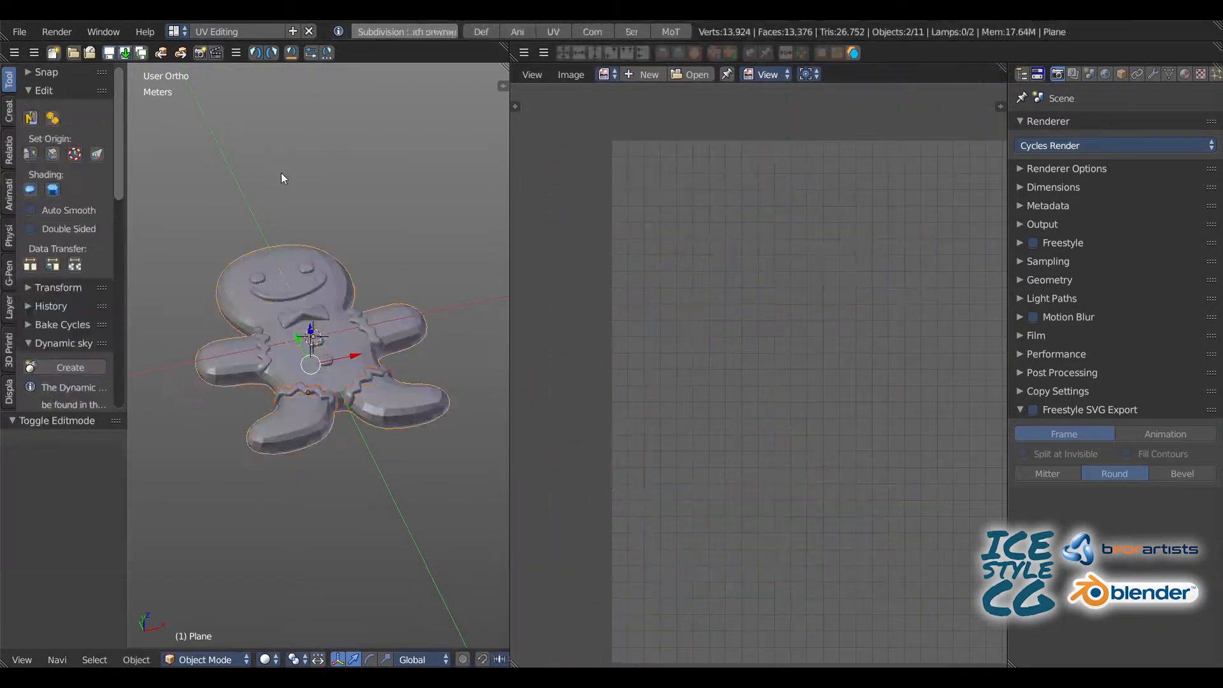
Step: Isolate the eyes in local view in the Default layout and apply their Solidify and Mirror modifiers
left_click(347, 32)
left_click(1091, 210)
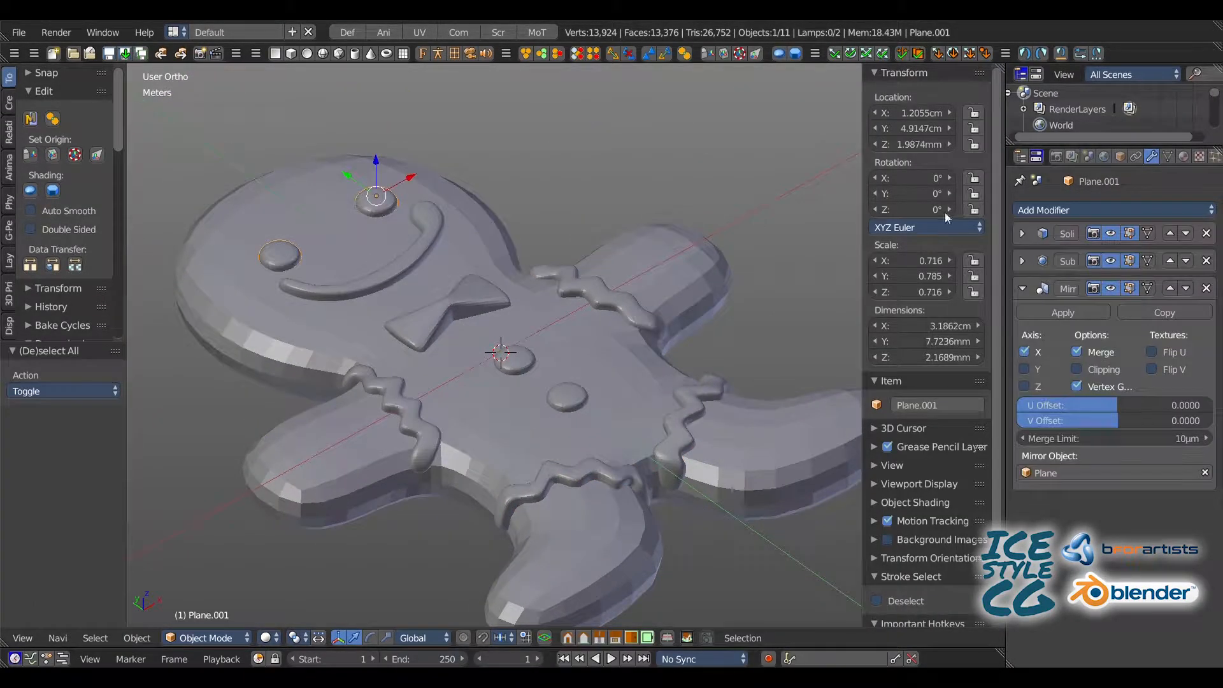
key("KP_Divide")
left_click(1022, 235)
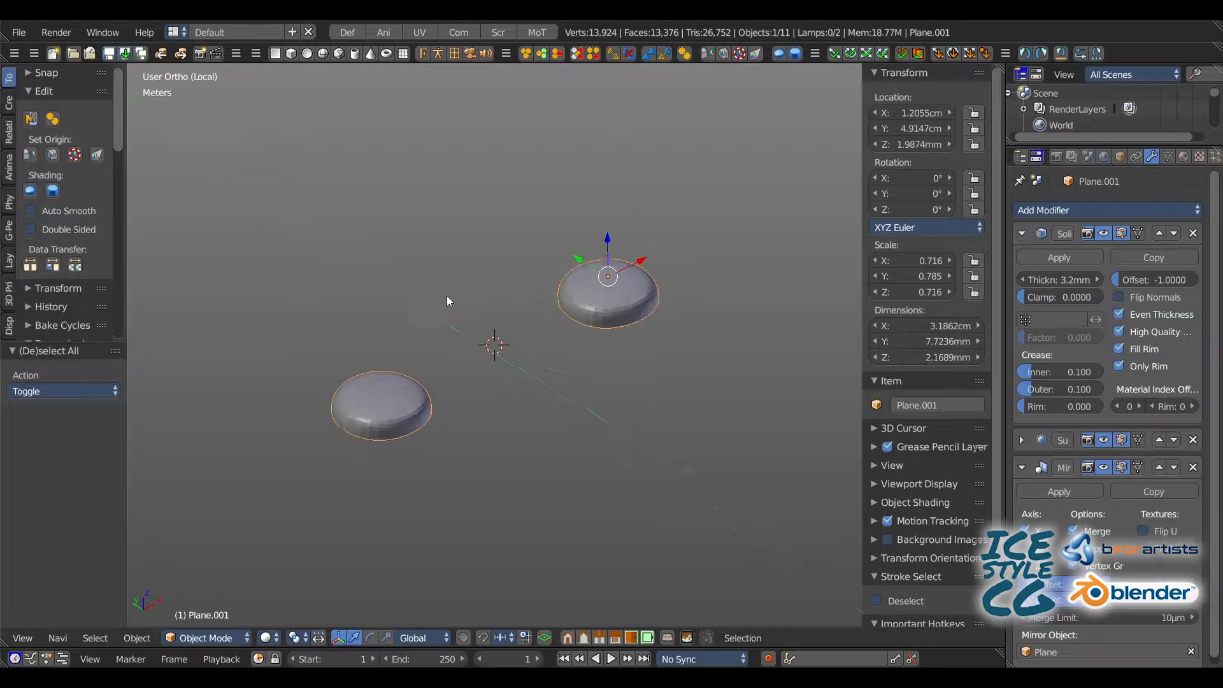
middle_click_drag(451, 300, 415, 293)
left_click(1025, 259)
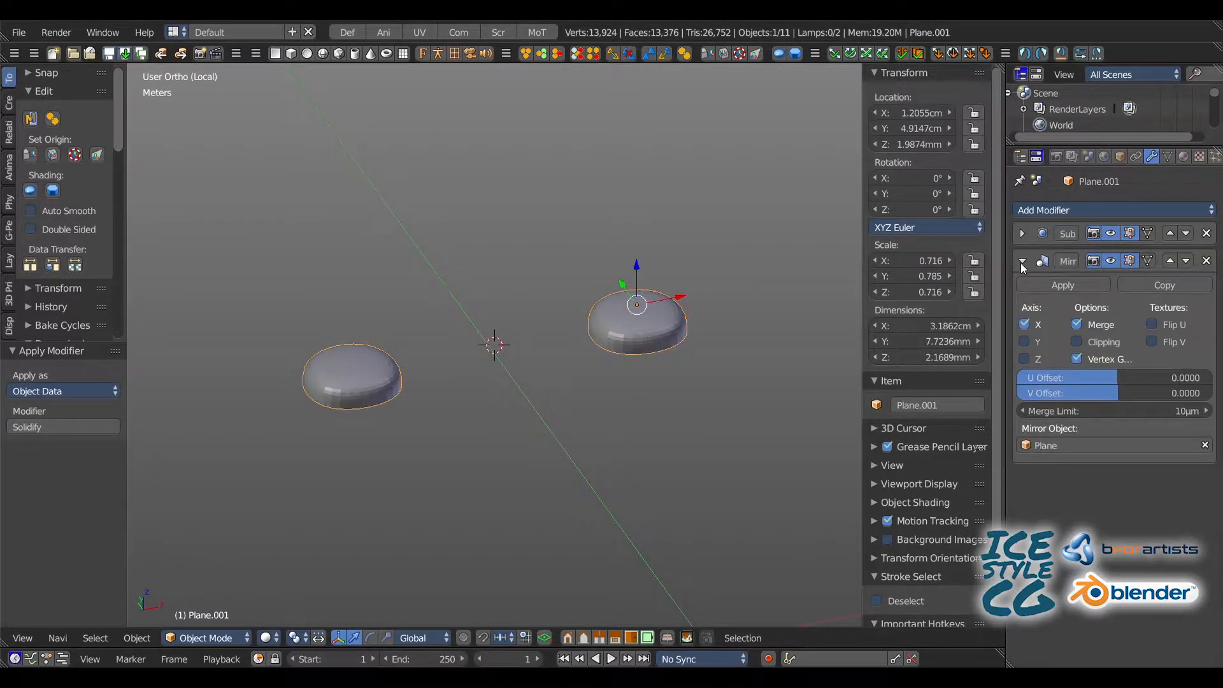
left_click(1058, 285)
Step: Set the eyes' Subdivision Surface view level to 1 and apply the modifier in Object Mode
middle_click_drag(561, 299, 640, 239)
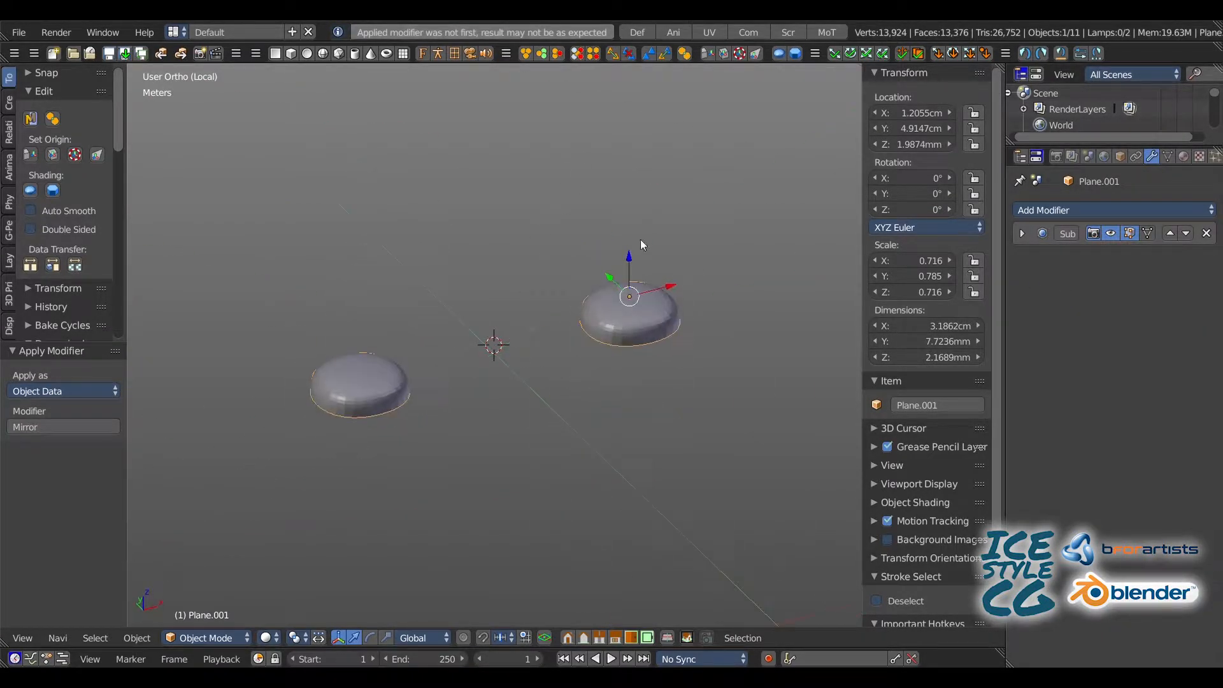
left_click(1022, 233)
key("Tab")
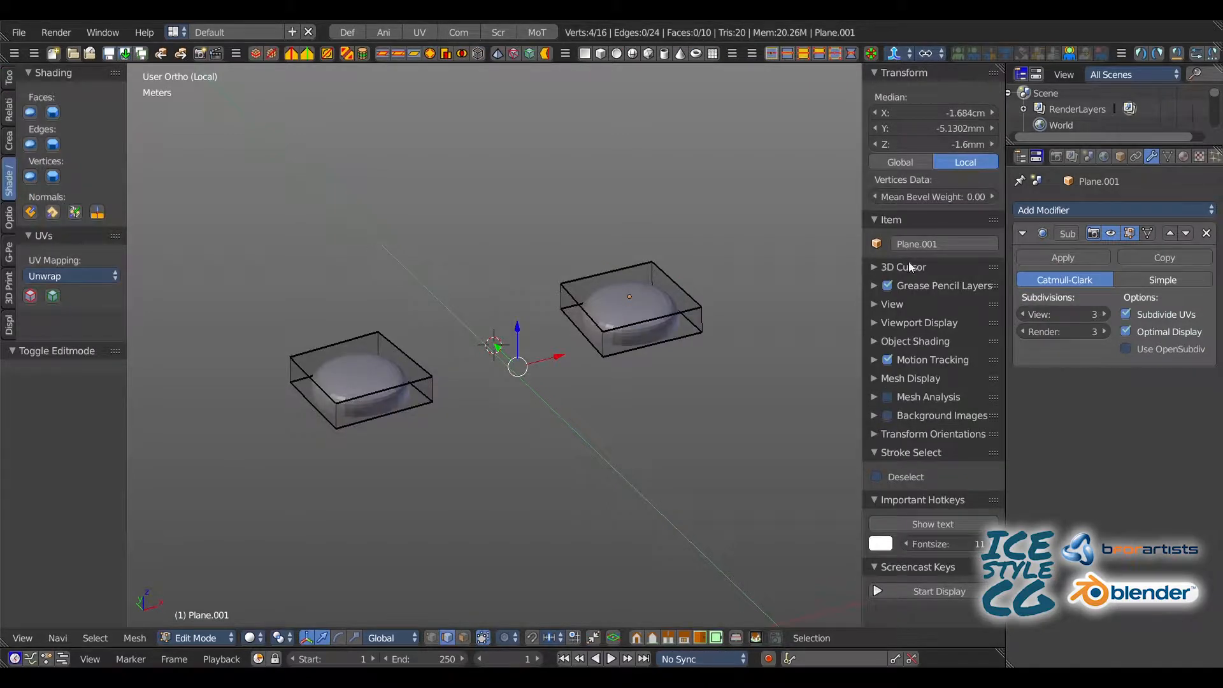
left_click_drag(1059, 315, 1052, 315)
left_click(1025, 315)
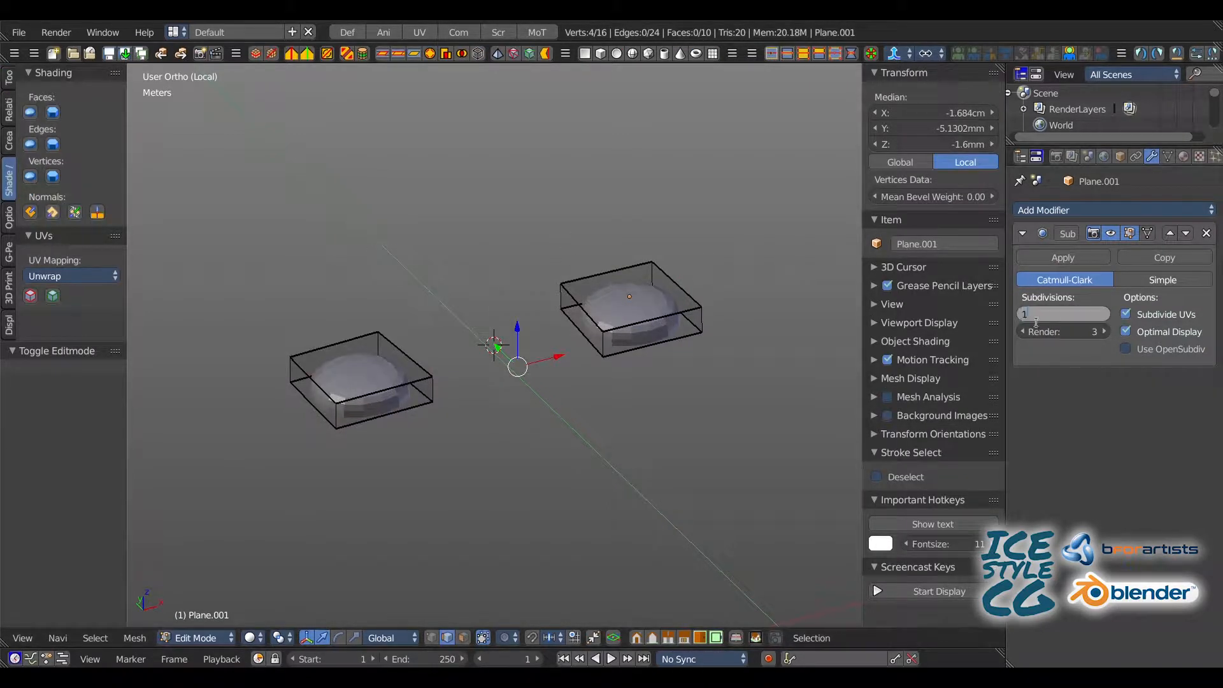
middle_click_drag(507, 208, 479, 253)
left_click(1063, 257)
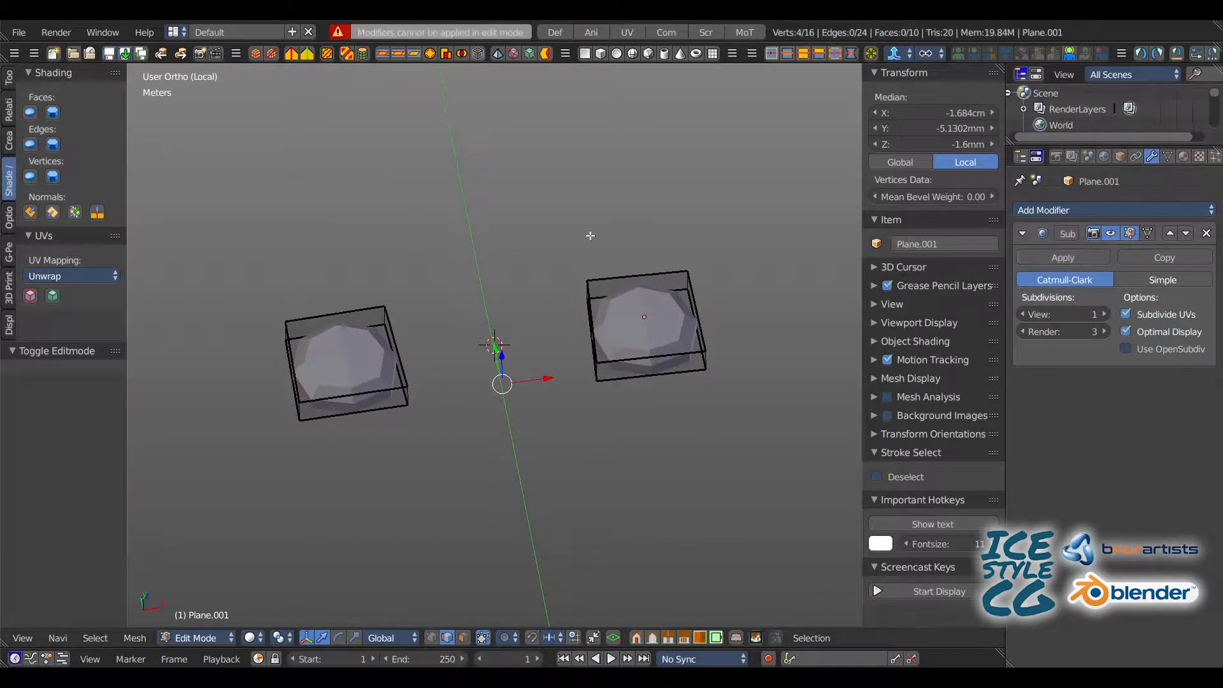
key("Tab")
left_click(1062, 257)
Step: Unwrap the complete eye mesh in the UV Editing layout with an island margin of 0.114
key("a")
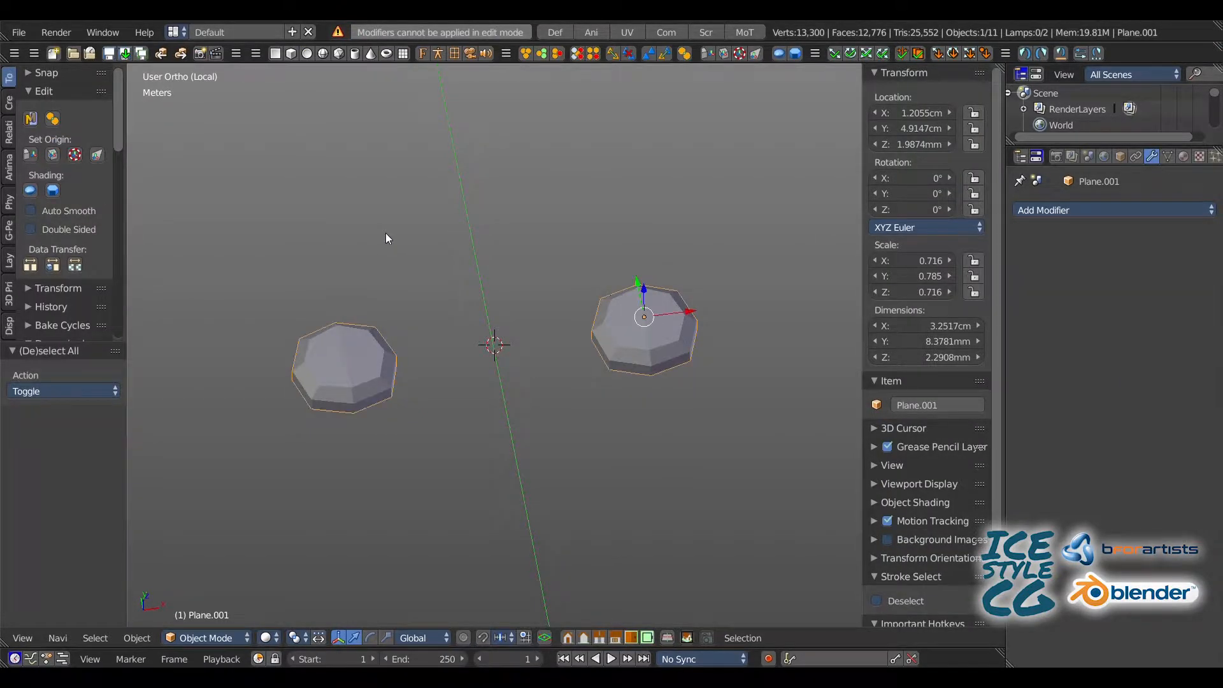
key("Tab")
left_click(622, 33)
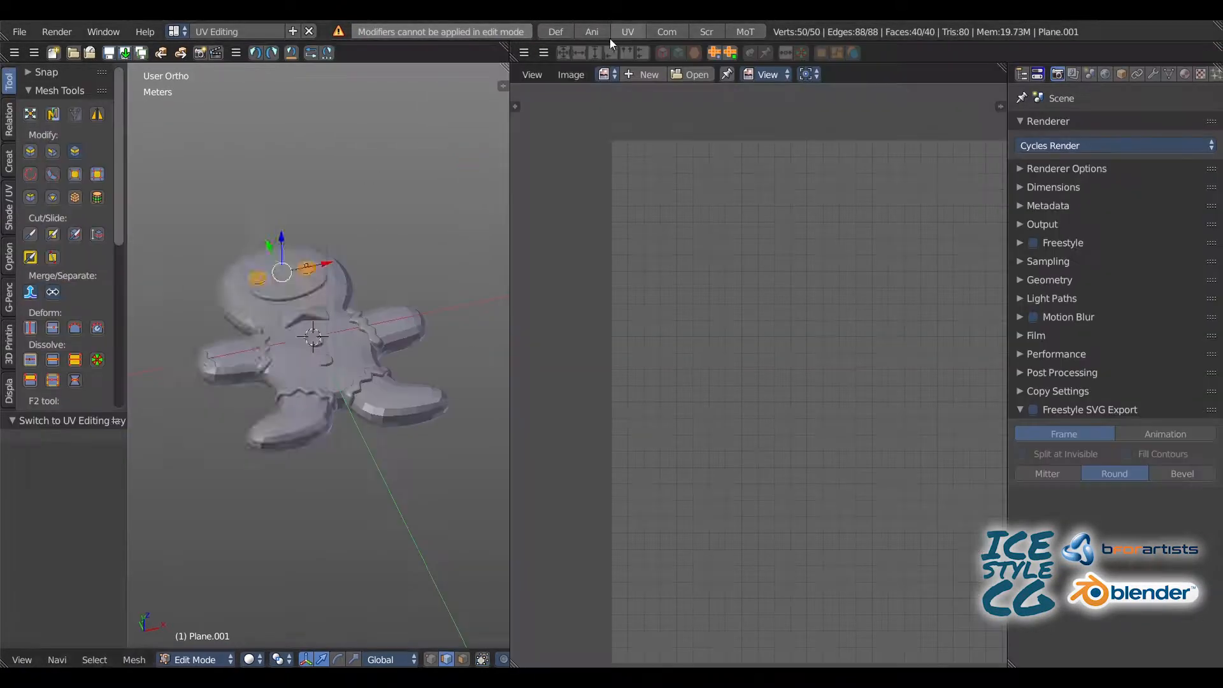
key("u")
left_click(259, 205)
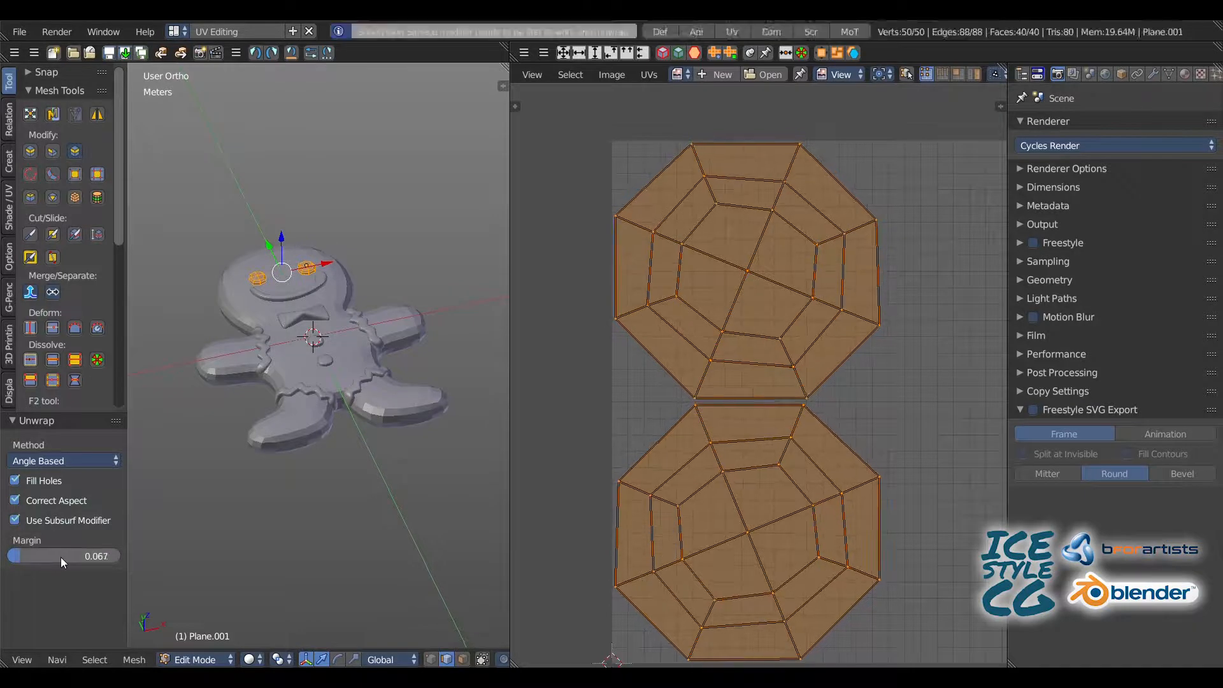
left_click_drag(60, 557, 65, 557)
key("Tab")
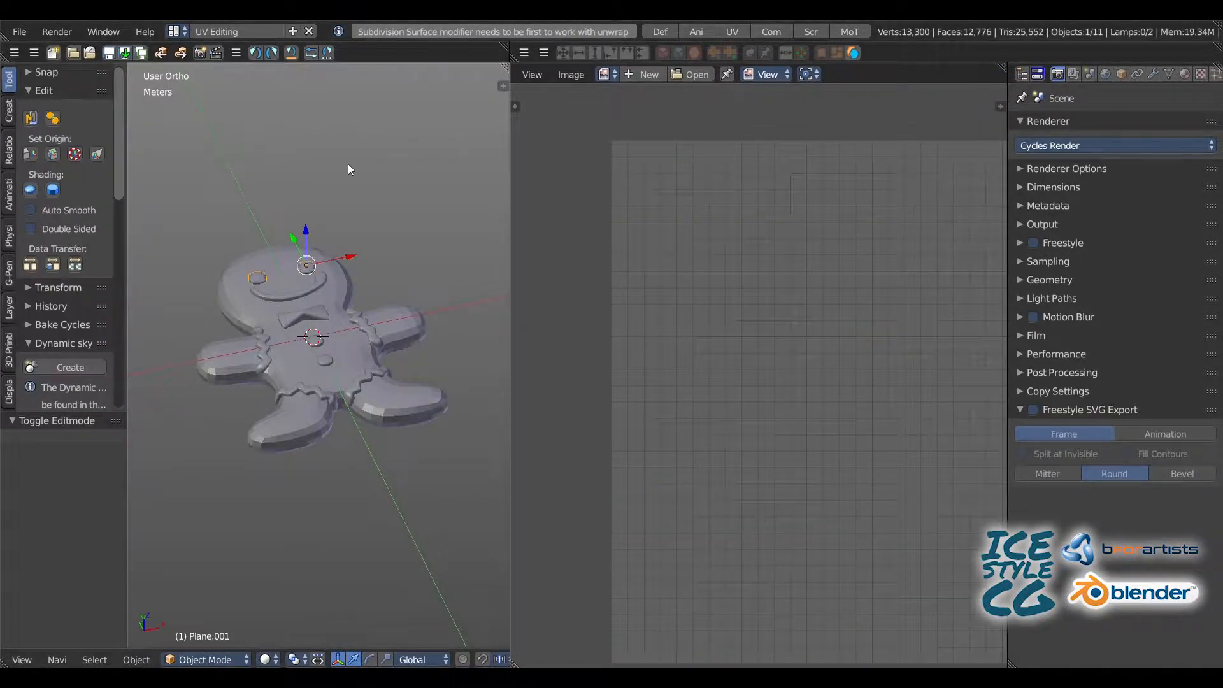
Step: Isolate the smile in local view in the Default layout and apply its Solidify modifier
left_click(653, 32)
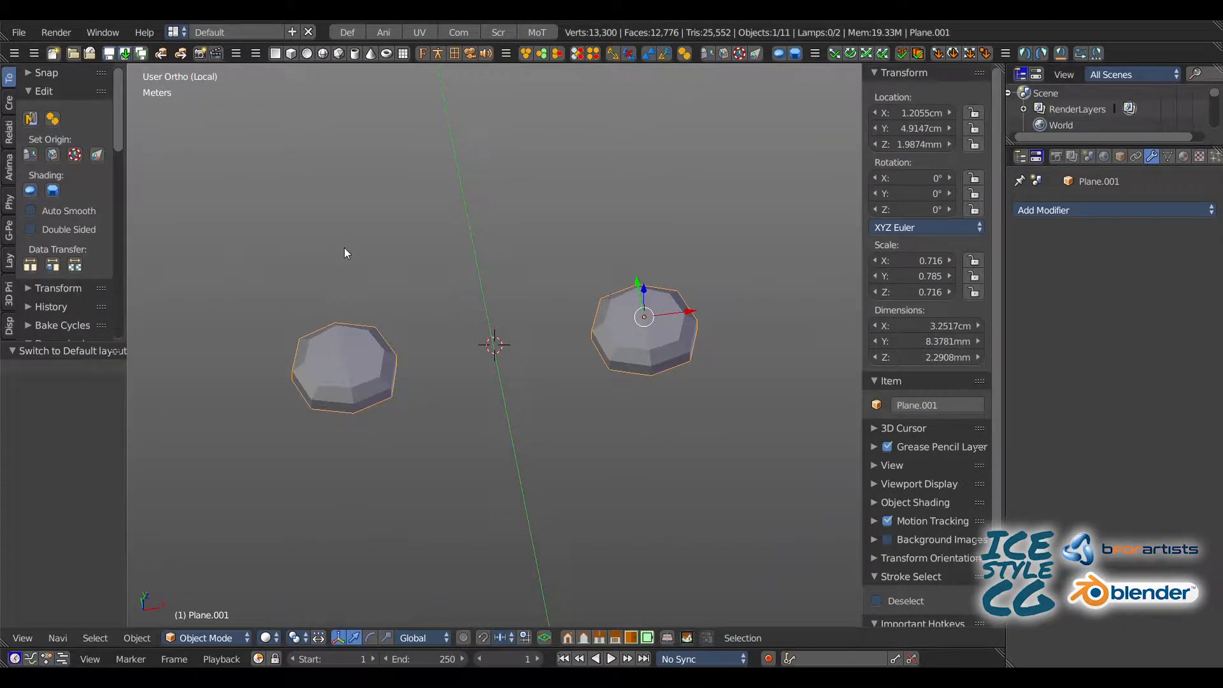
key("KP_Divide")
left_click(354, 285)
key("KP_Divide")
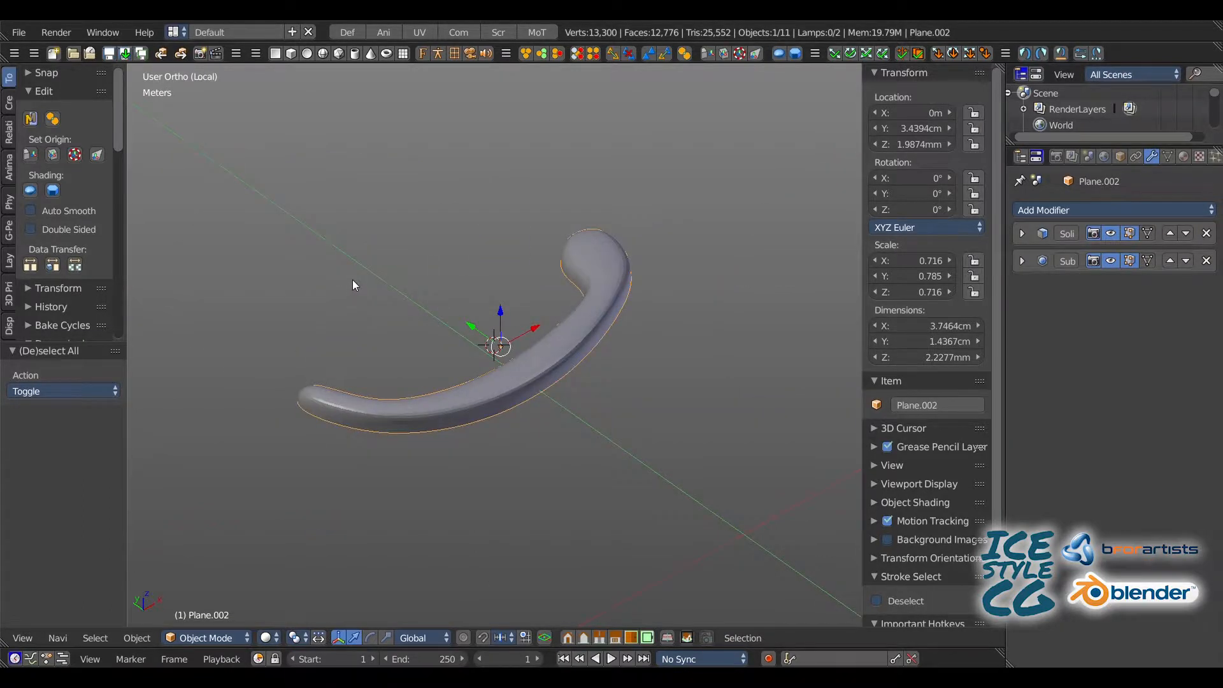
middle_click_drag(353, 280, 327, 290)
left_click(1022, 233)
left_click(1063, 257)
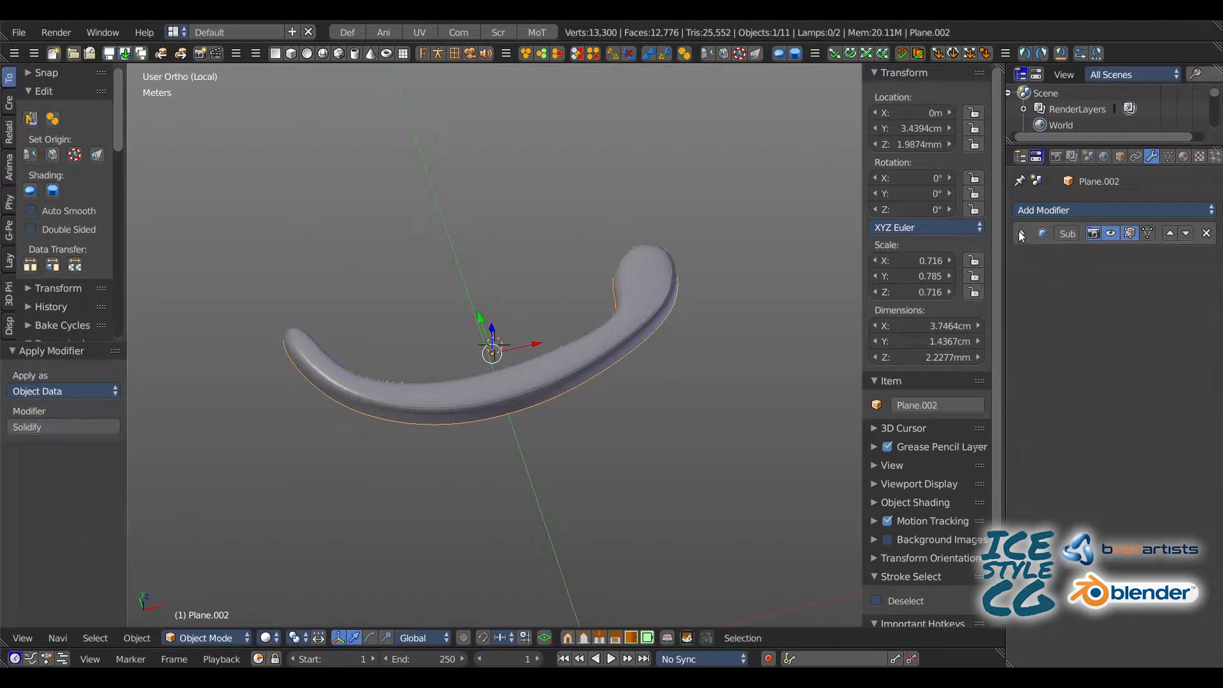
Step: Set the smile's Subdivision Surface view level to 1 and apply the modifier
left_click(1022, 233)
type("1")
key("Return")
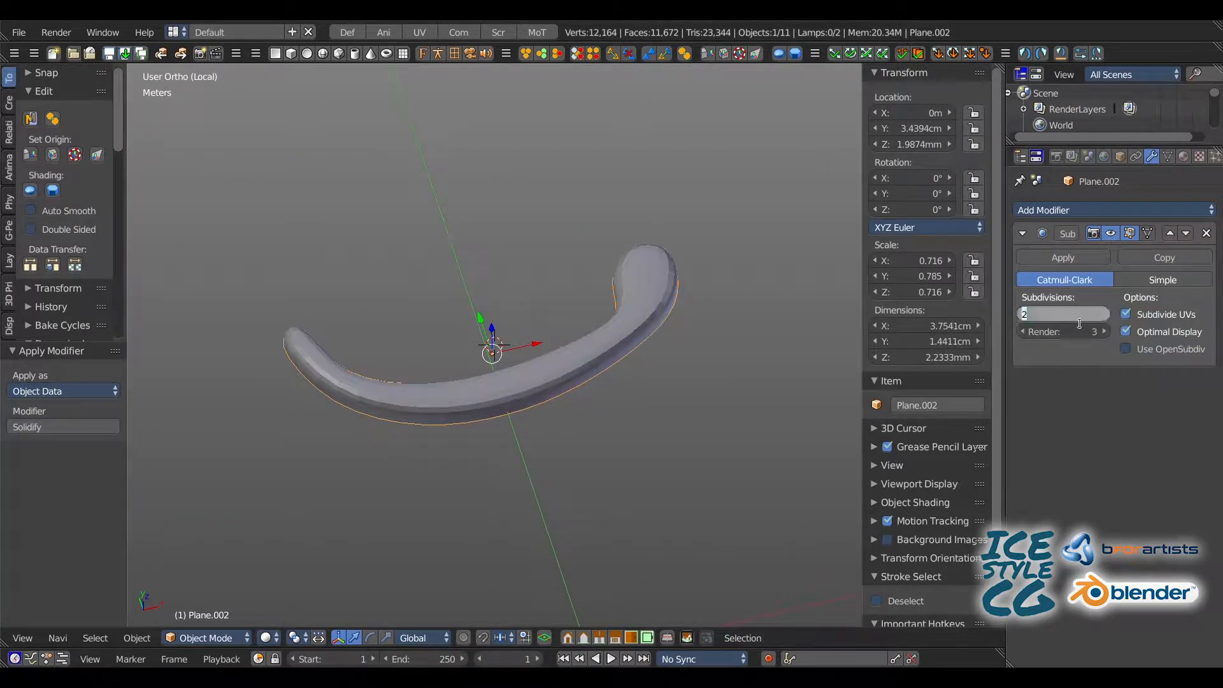
middle_click_drag(443, 289, 409, 307)
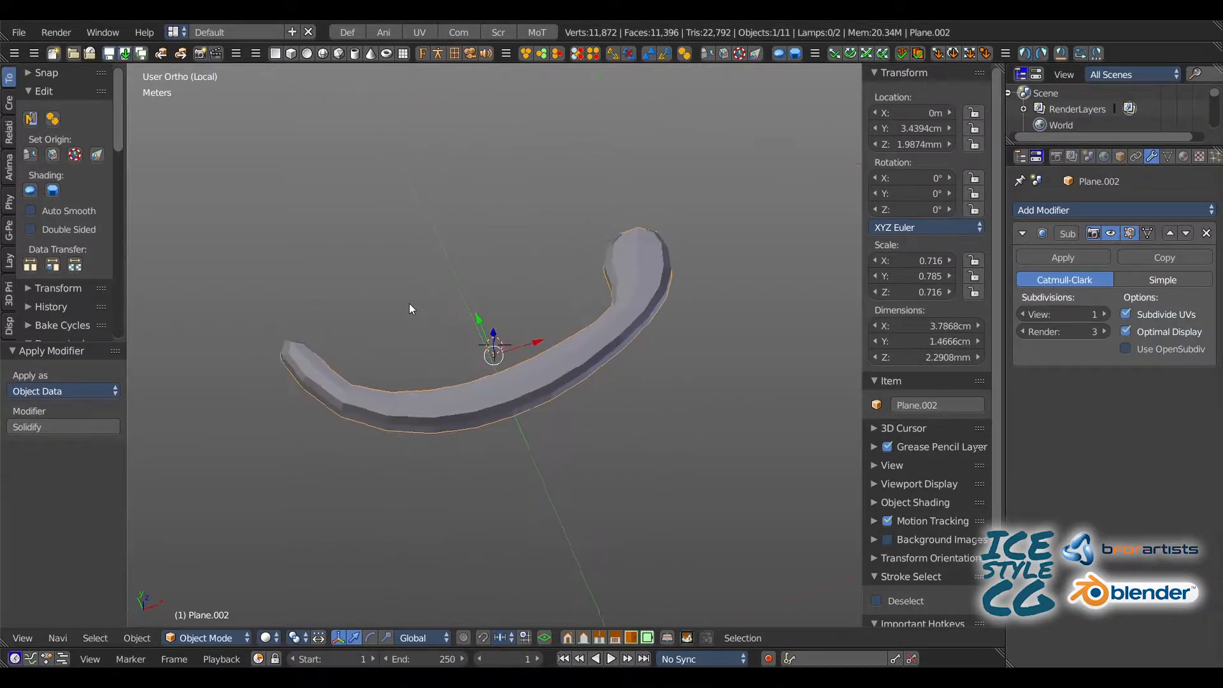
left_click(1050, 258)
Step: Unwrap all faces of the smile mesh in the UV Editing layout
left_click(419, 32)
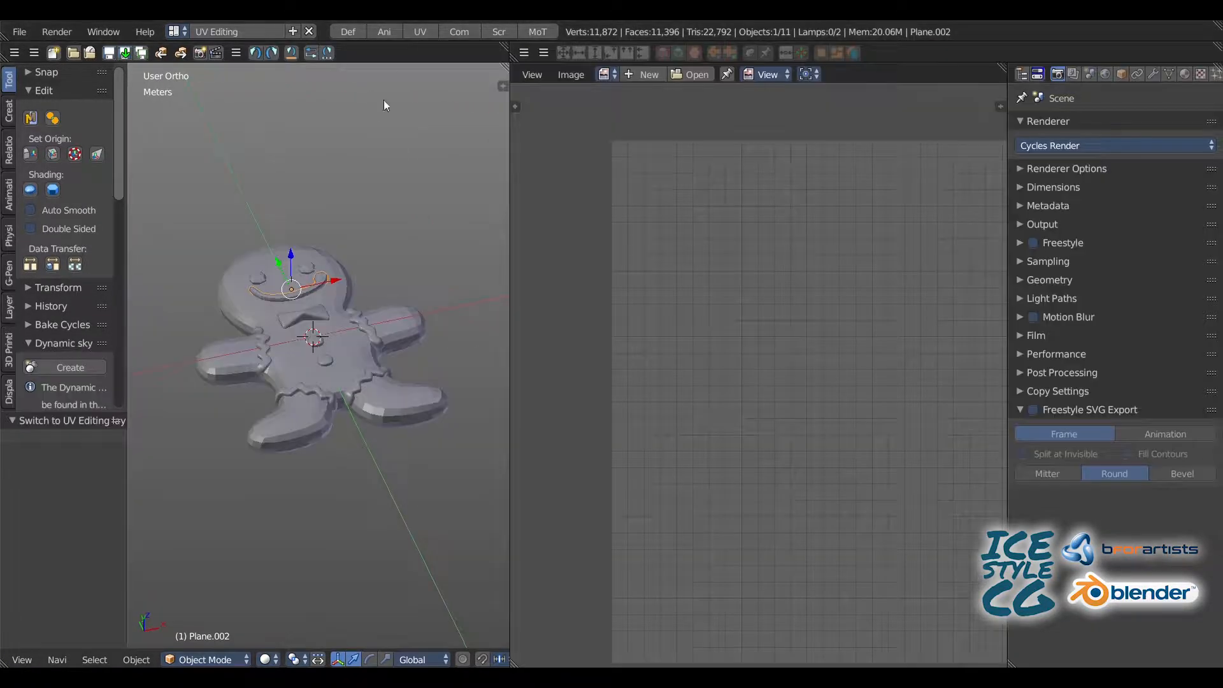
key("z")
key("KP_Decimal")
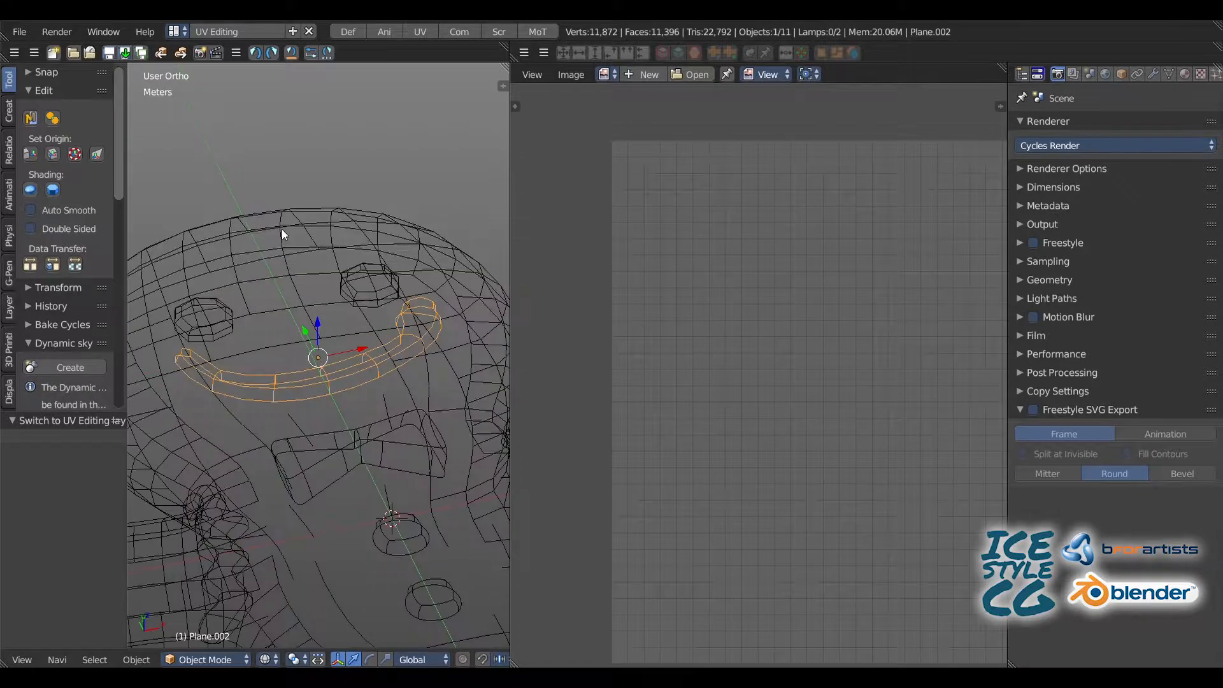
key("z")
key("Tab")
key("z")
key("z")
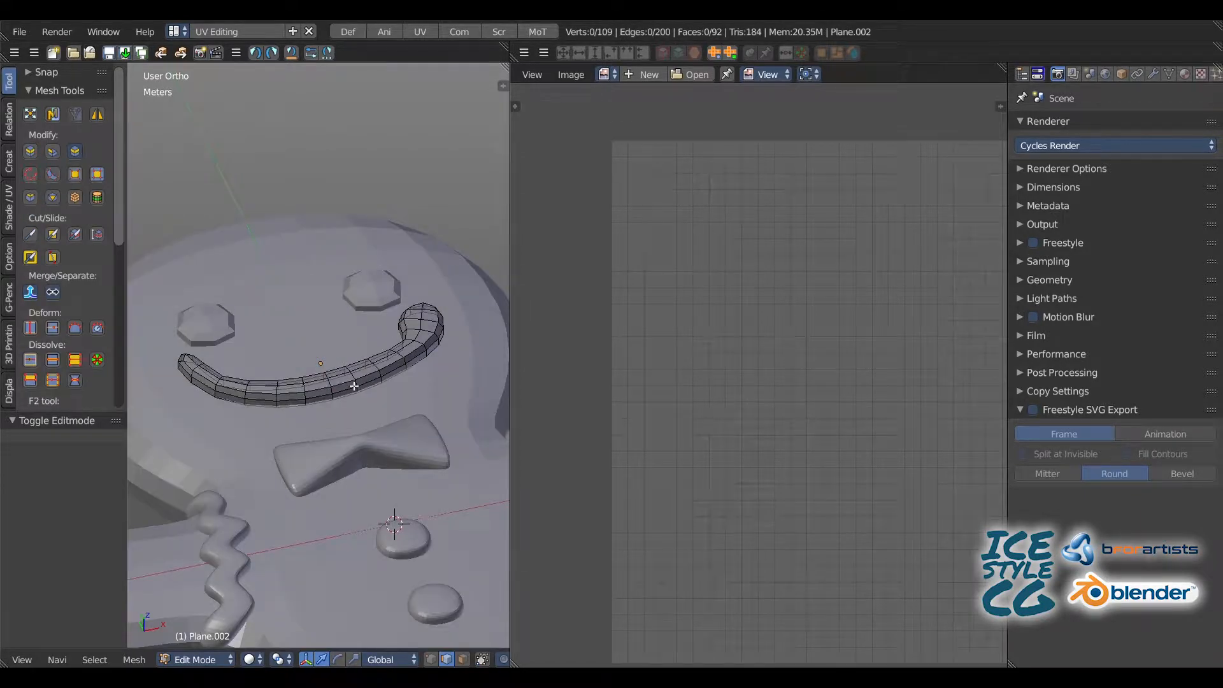
key("a")
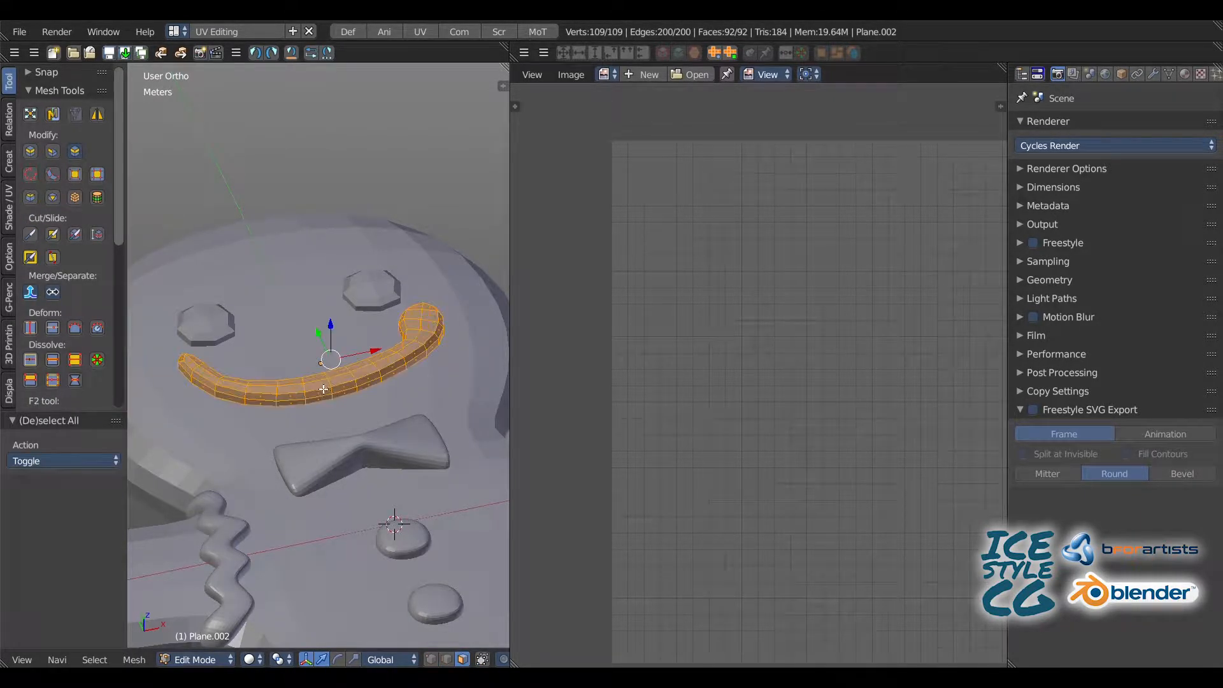
key("u")
left_click(298, 186)
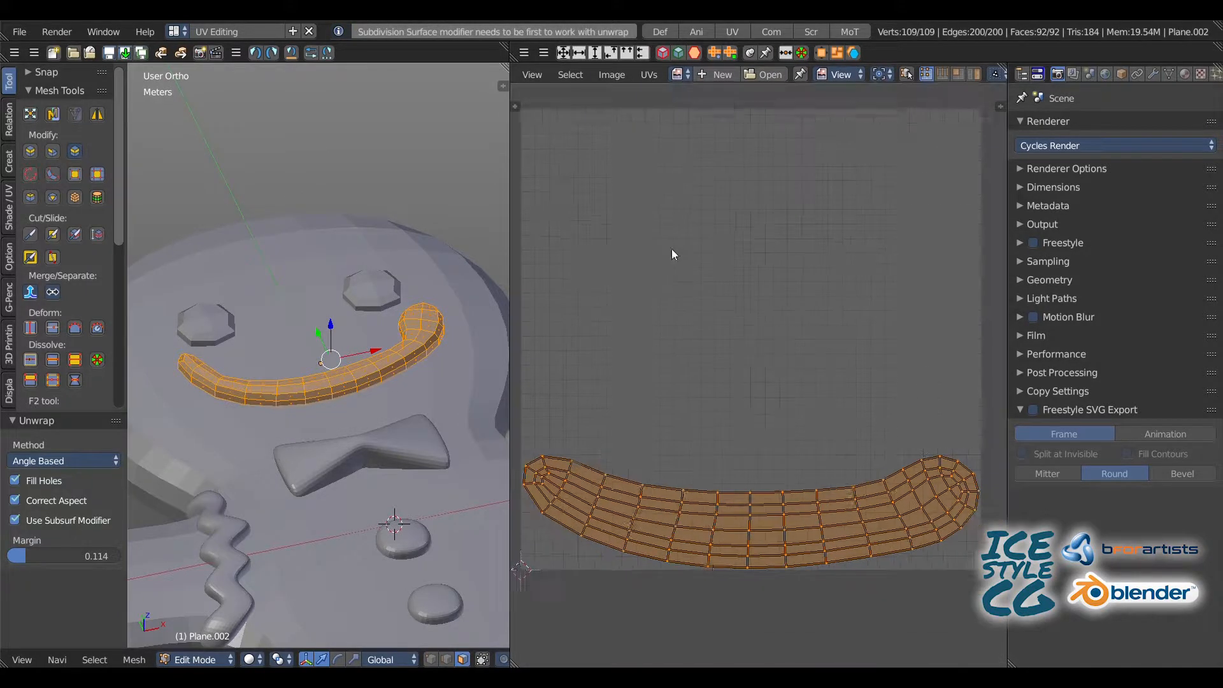
key("Tab")
Step: Exit local view in the Default layout and apply the bow tie's Solidify modifier, and its Subdivision Surface at a reduced view level
left_click(657, 32)
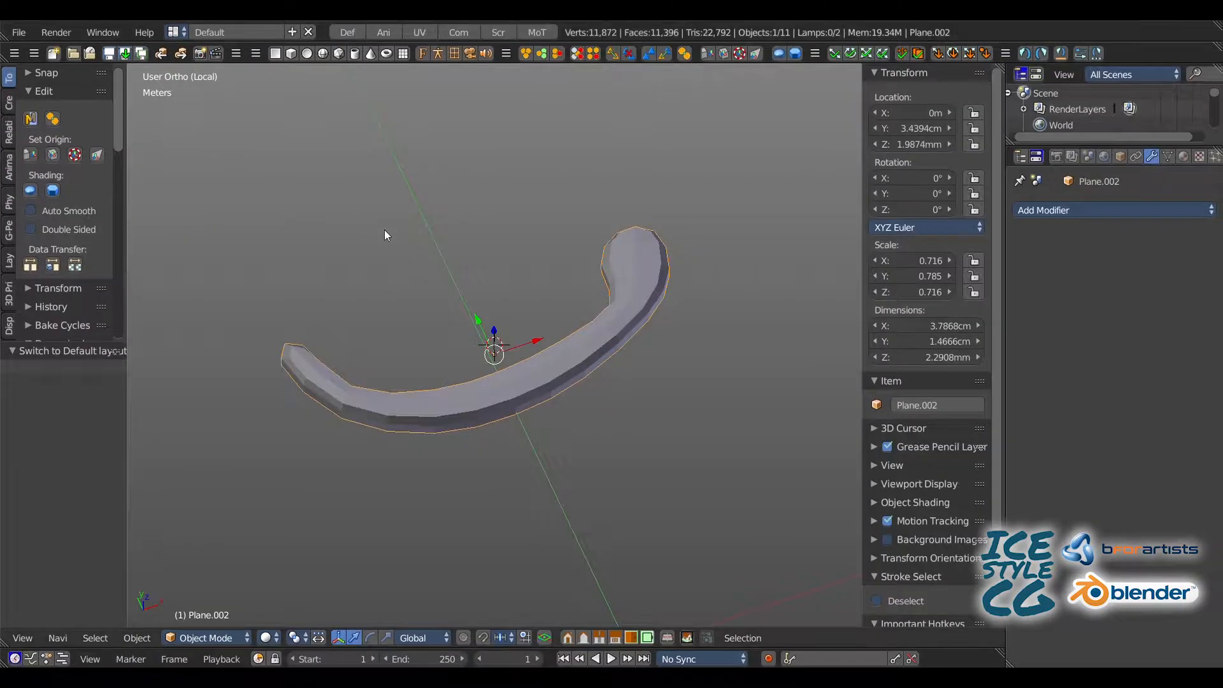
key("KP_Divide")
key("a")
right_click(421, 300)
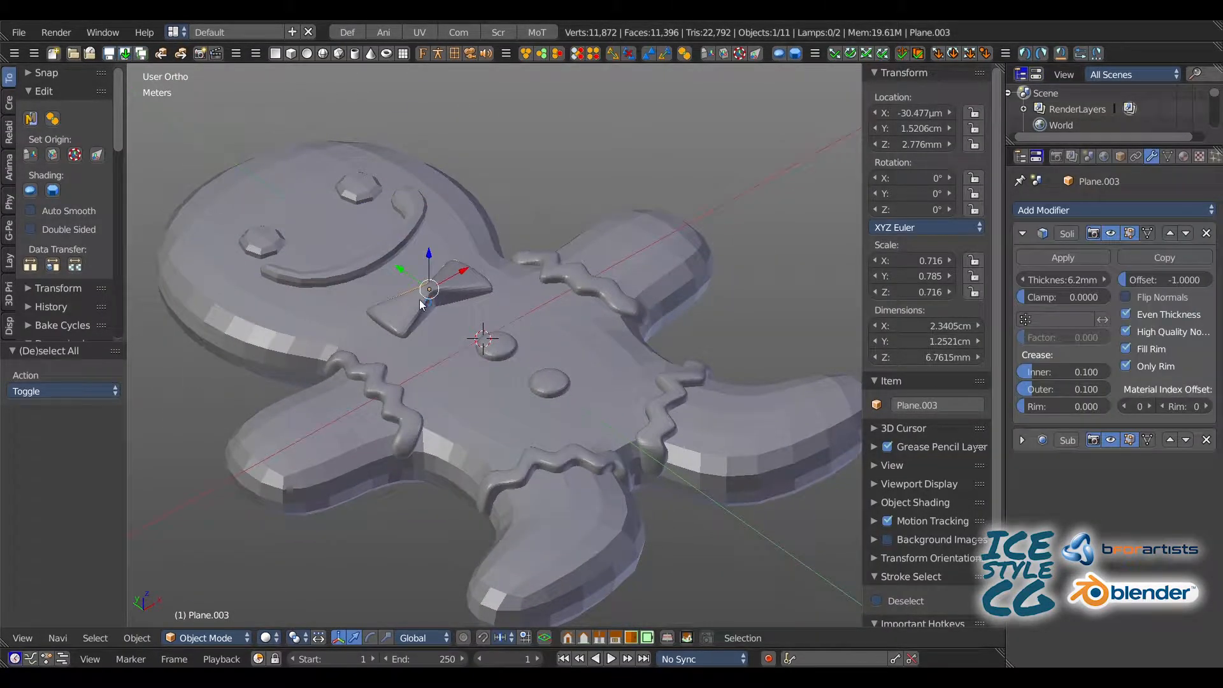
left_click(1070, 257)
left_click(1023, 234)
left_click(1086, 313)
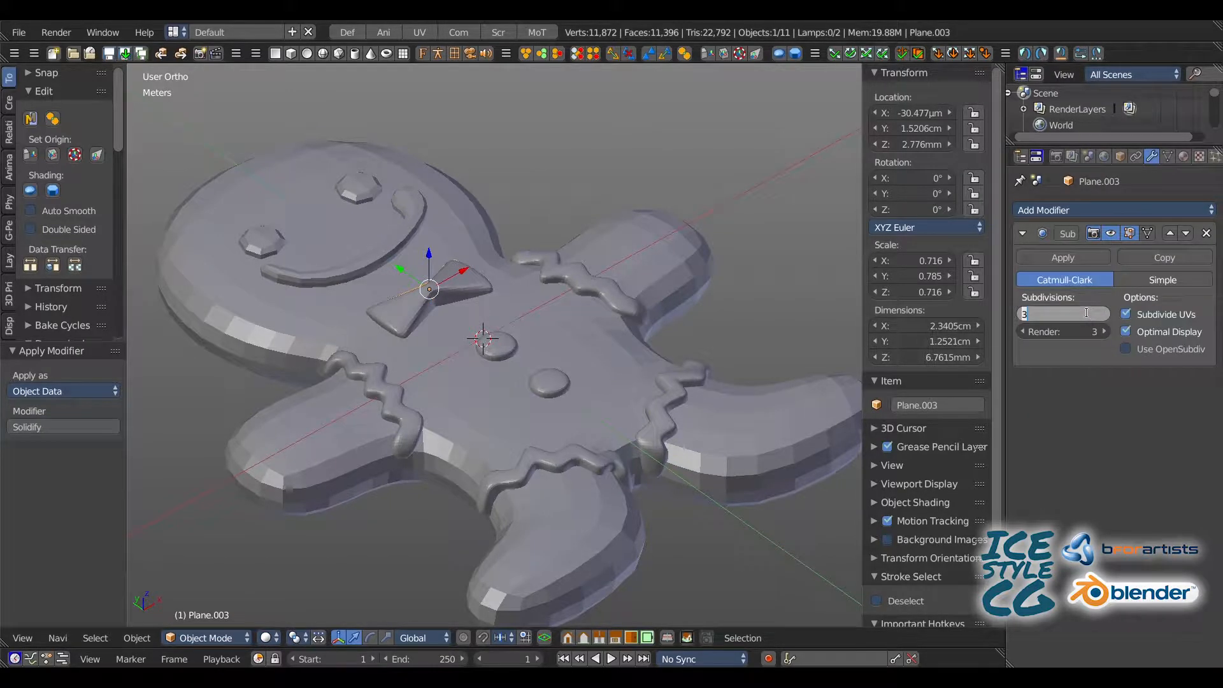
left_click(1093, 258)
Step: Unwrap the entire bow tie mesh in the UV Editing layout
key("Tab")
key("a")
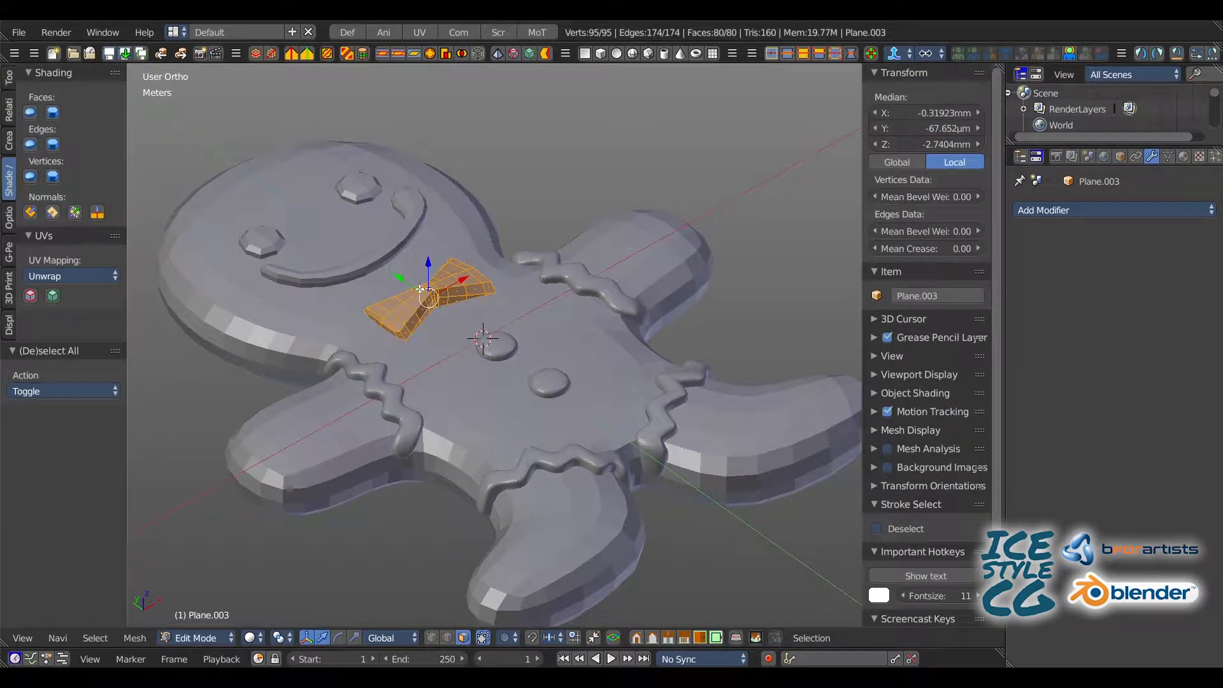
left_click(419, 32)
key("u")
left_click(316, 189)
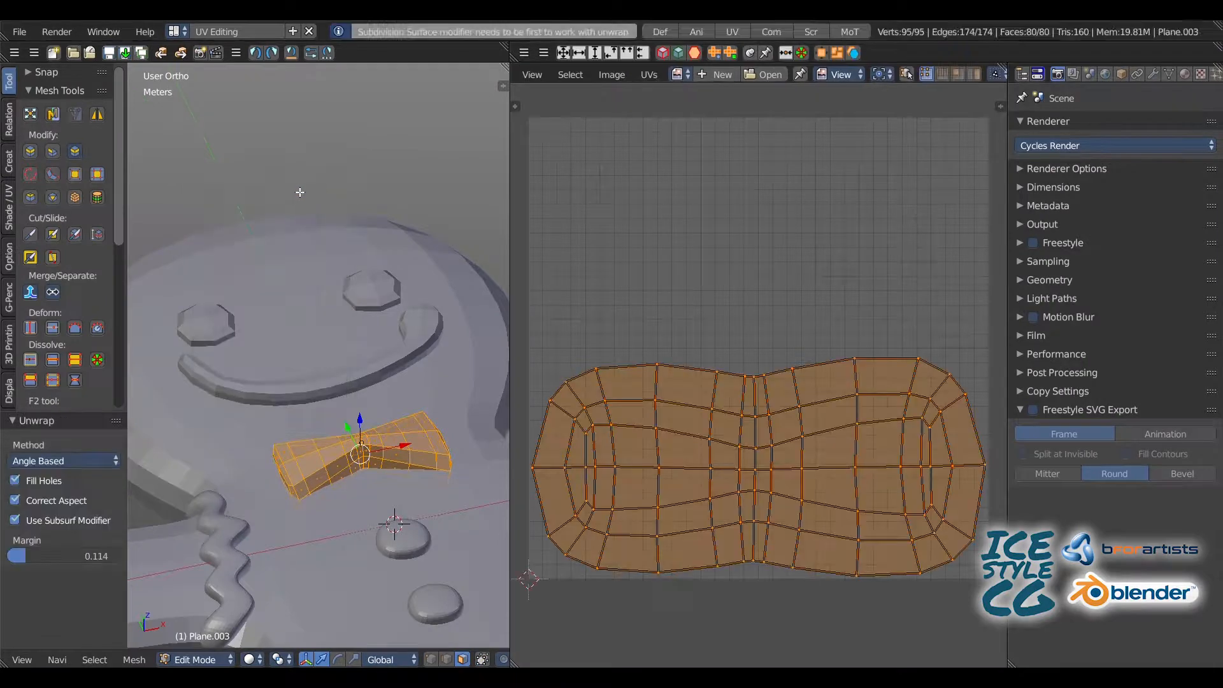
Step: In the Default layout, join the two buttons and apply their Solidify modifier and their Subdivision Surface at view level 1
left_click(660, 31)
key("Tab")
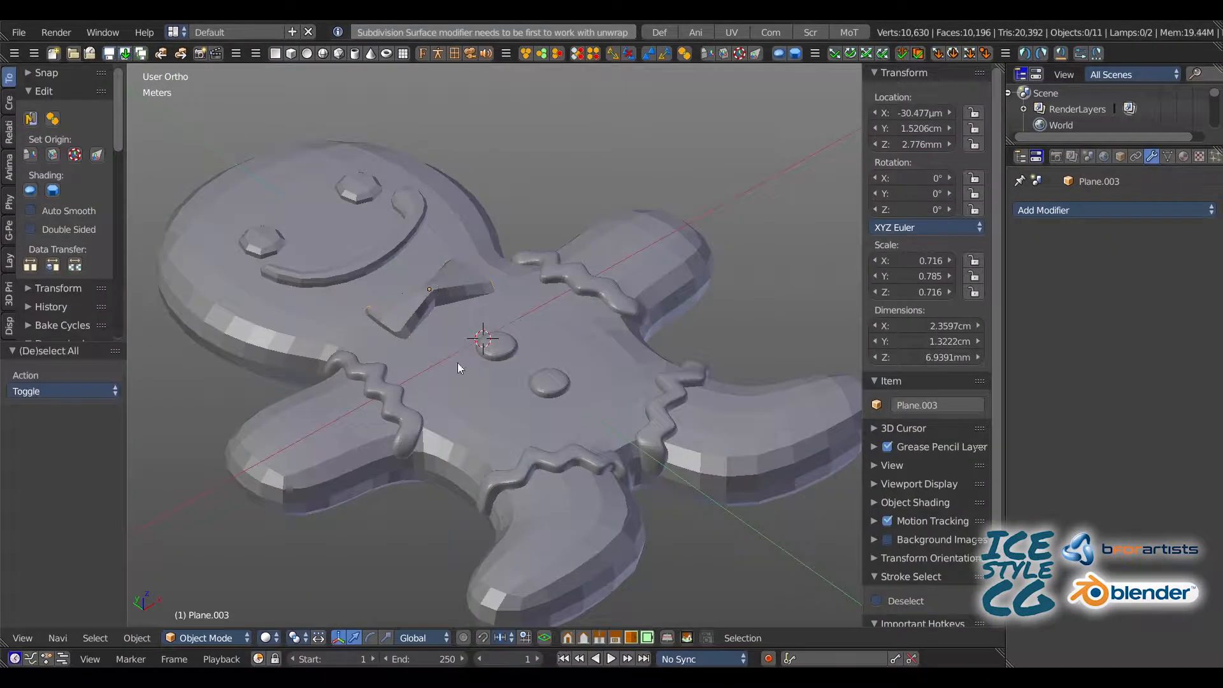
right_click(496, 351)
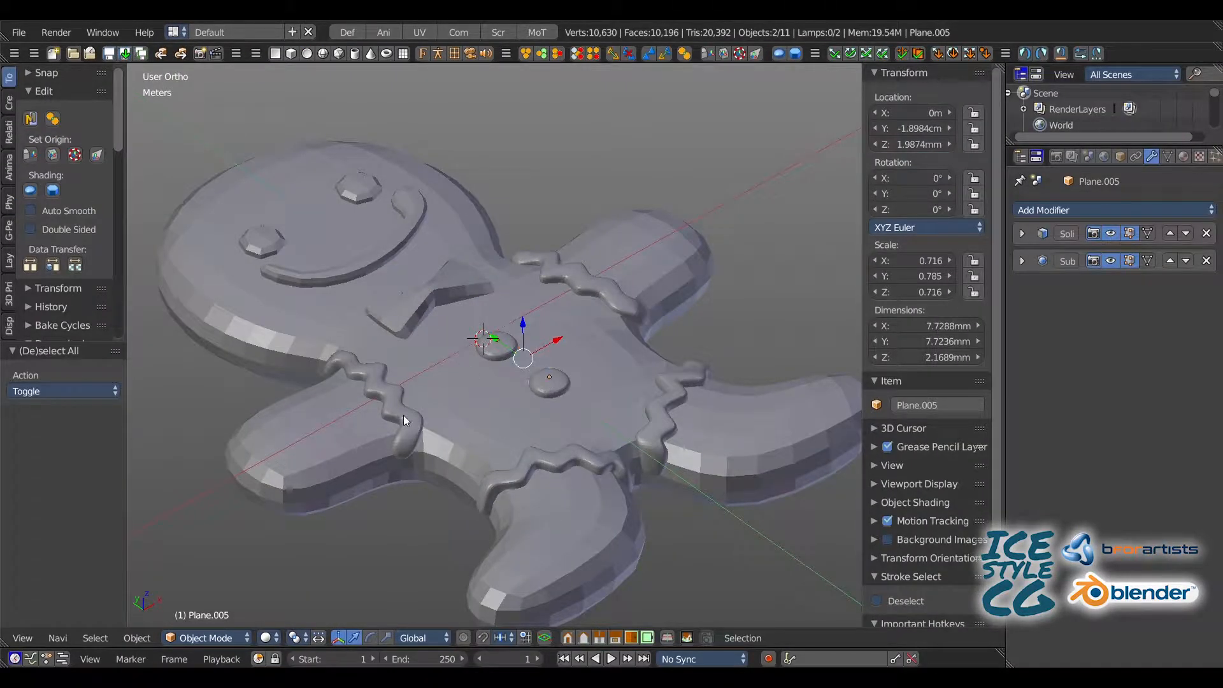
left_click(1022, 233)
left_click(1061, 258)
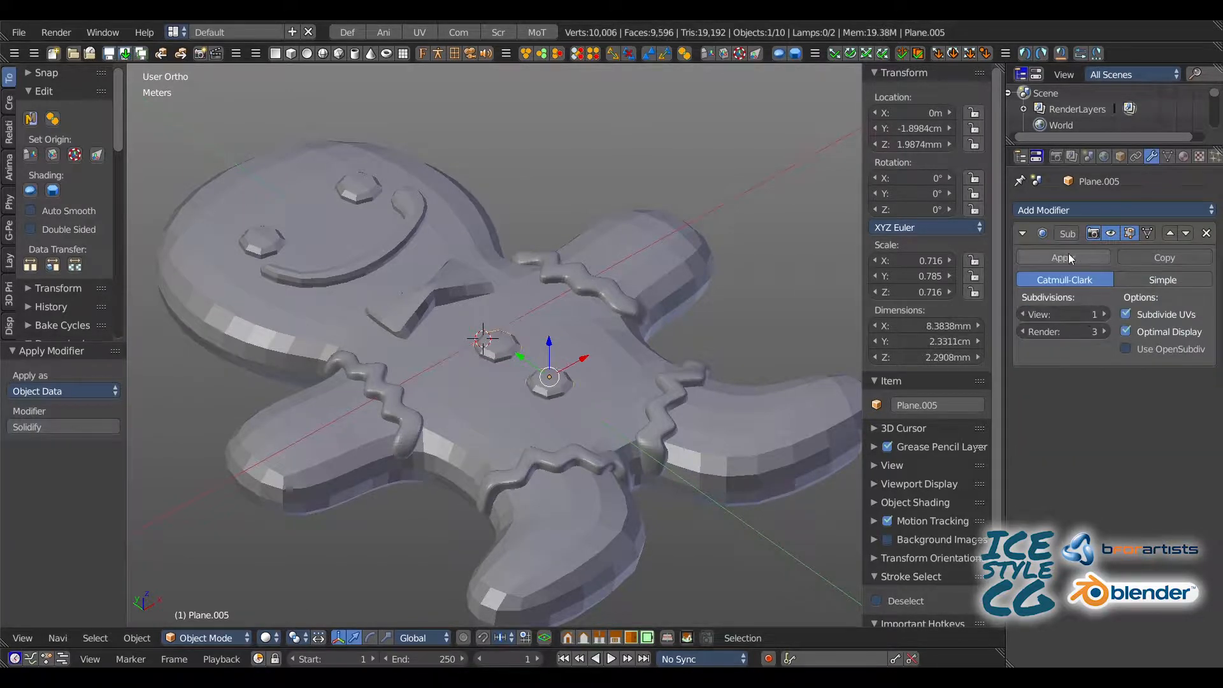
left_click(1068, 258)
Step: Unwrap the entire mesh of the joined buttons in the UV Editing layout
key("Tab")
key("a")
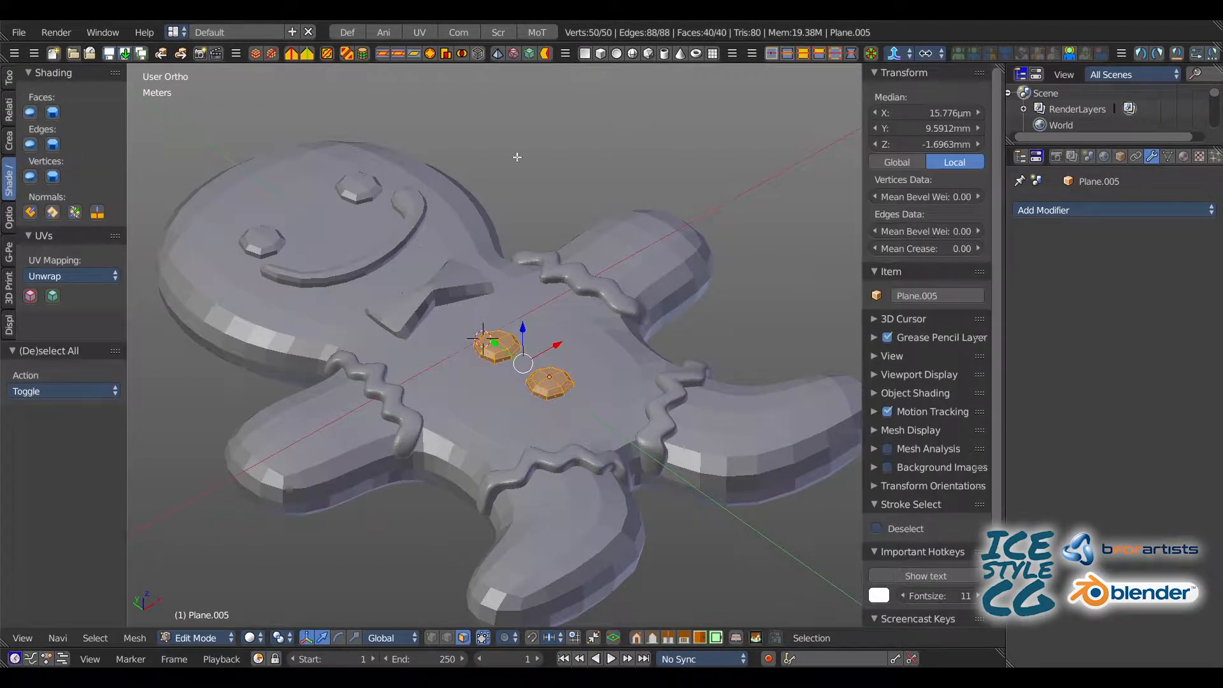
left_click(412, 33)
key("u")
left_click(253, 284)
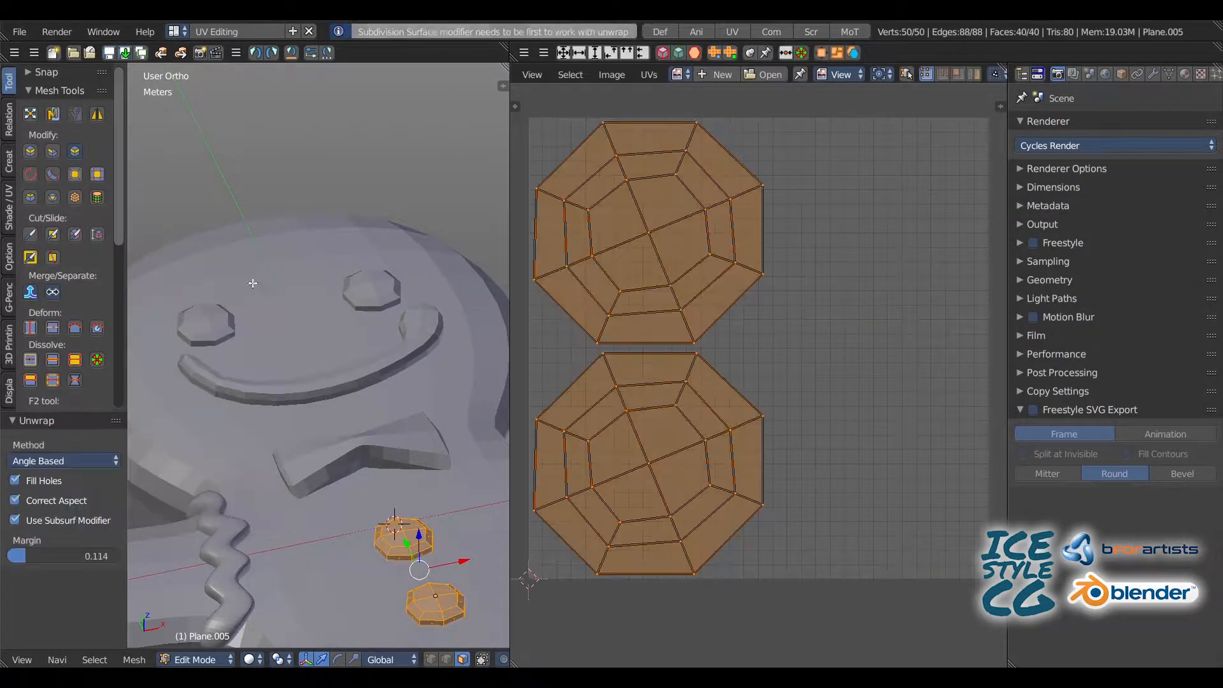
Step: Back in the Default layout, join the zigzag icing on the arms with the zigzag icing on the legs
left_click(656, 33)
key("Tab")
scroll(373, 296, "down", 2, "shift")
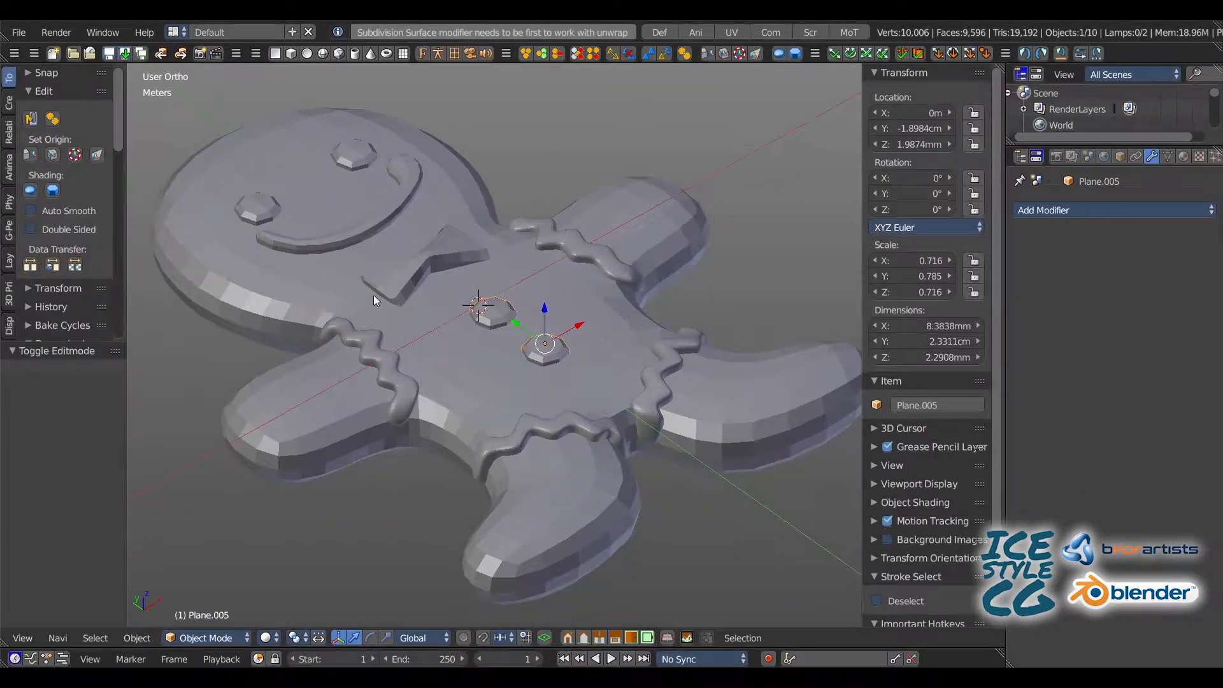
key("a")
right_click(393, 375)
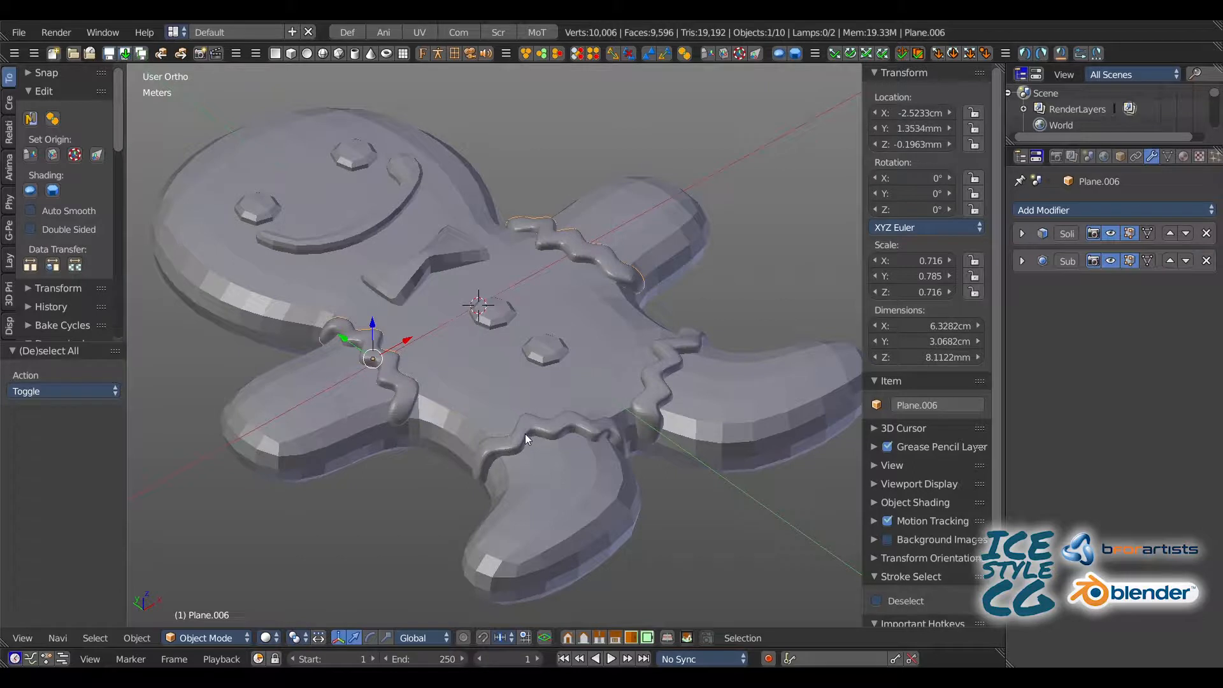
right_click(525, 434, "shift")
Step: Apply the zigzag icing's Solidify modifier and its Subdivision Surface at view level 1
left_click(1023, 233)
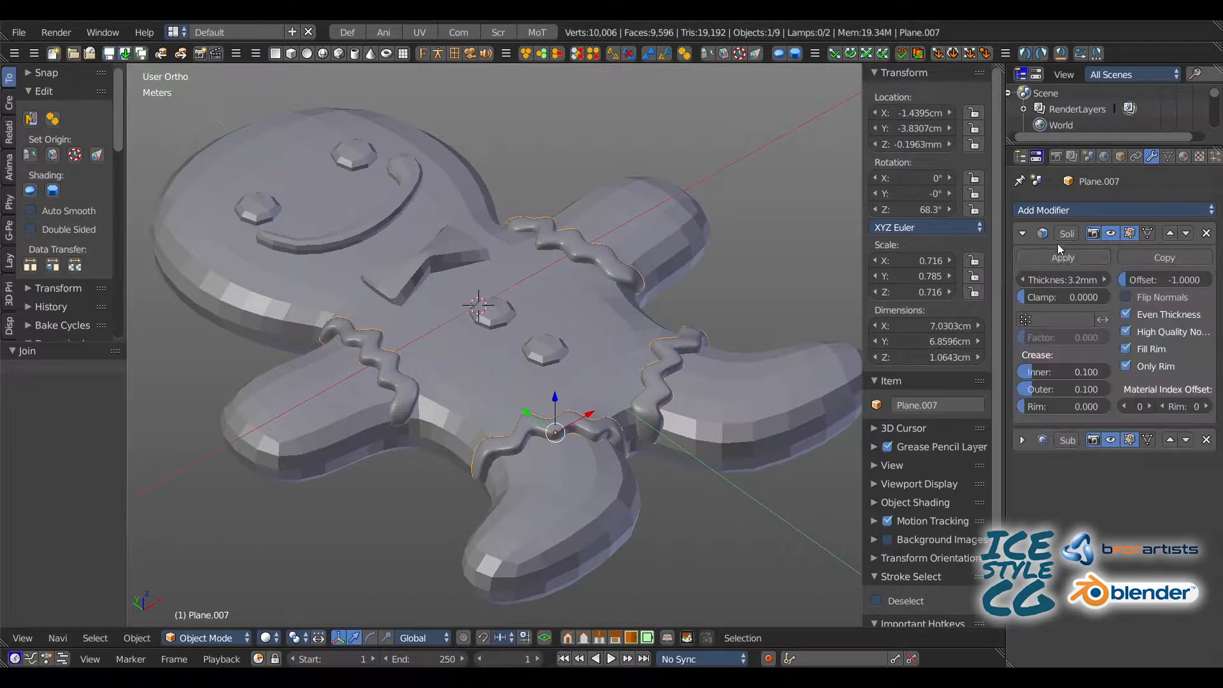
left_click(1063, 257)
left_click(1022, 233)
key("Return")
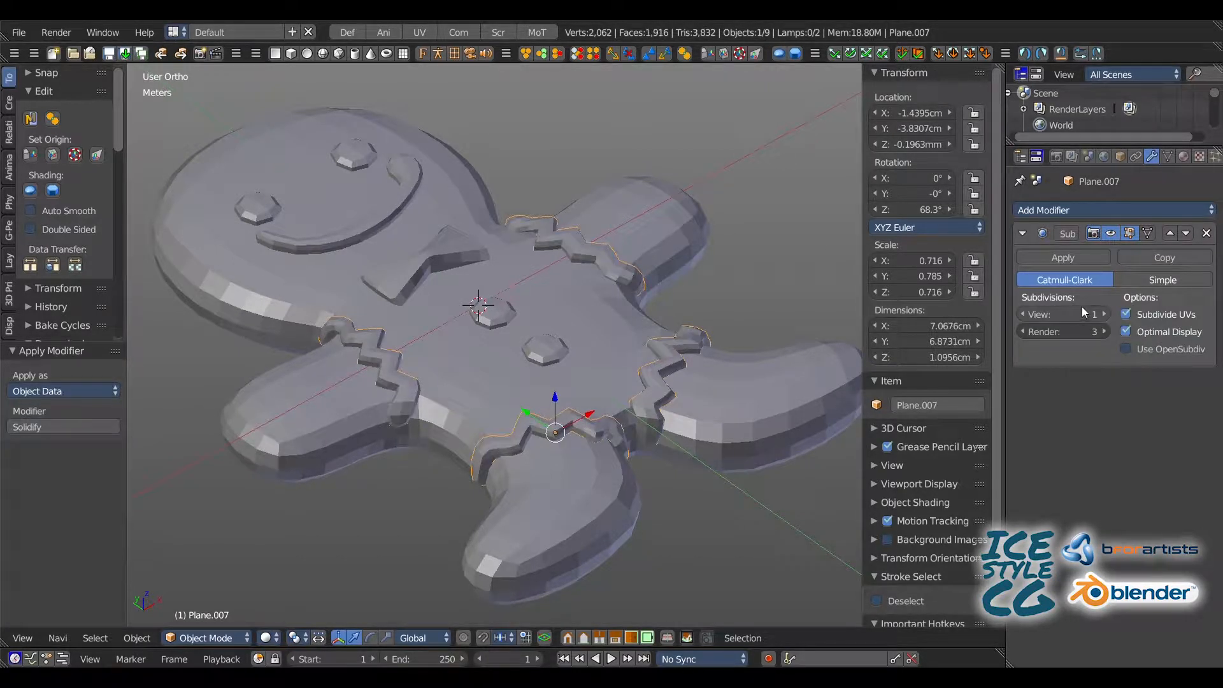
left_click(1063, 258)
Step: Unwrap all faces of the zigzag icing and display the islands in the UV Editing layout
key("Tab")
key("a")
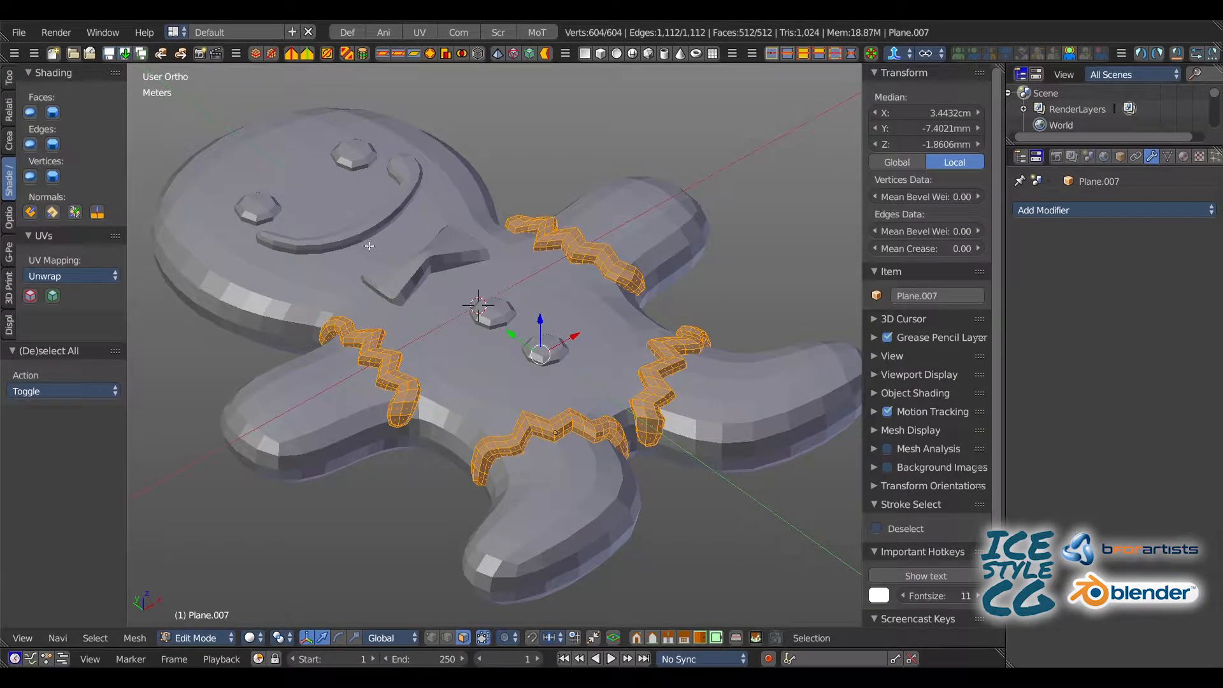
key("u")
left_click(334, 231)
left_click(731, 32)
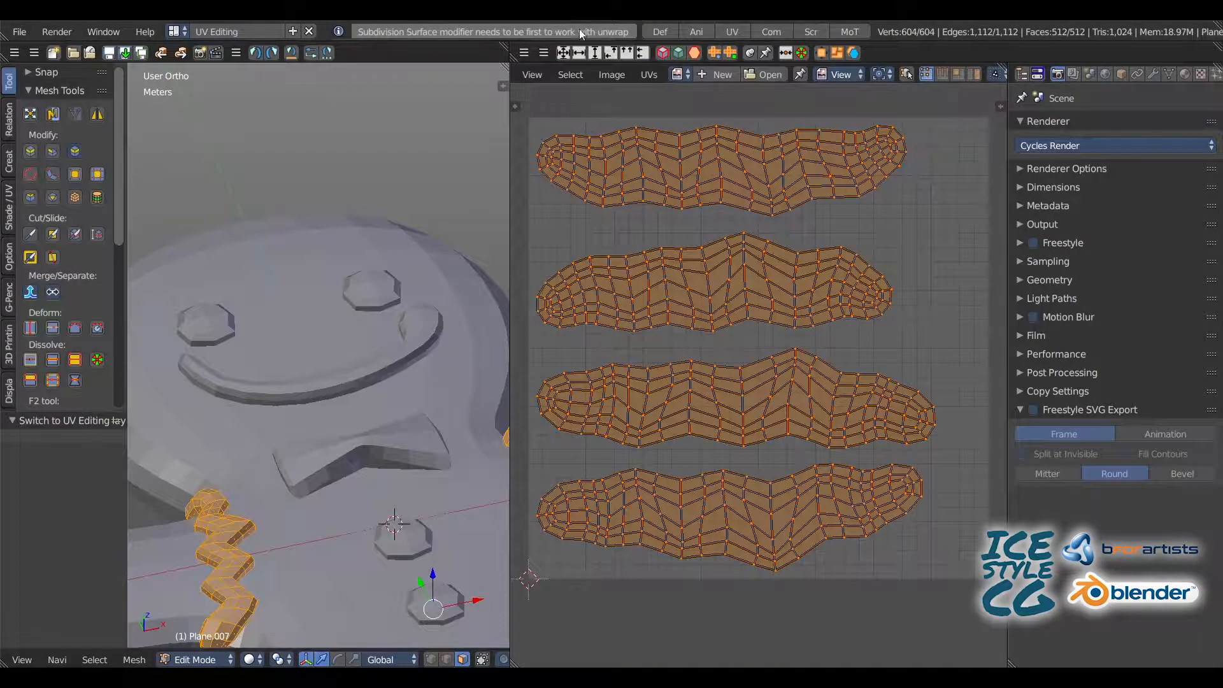
Step: In the Default layout, select the body, icing, buttons, bow tie, smile and eyes and join them into one object
left_click(659, 32)
key("a")
key("a")
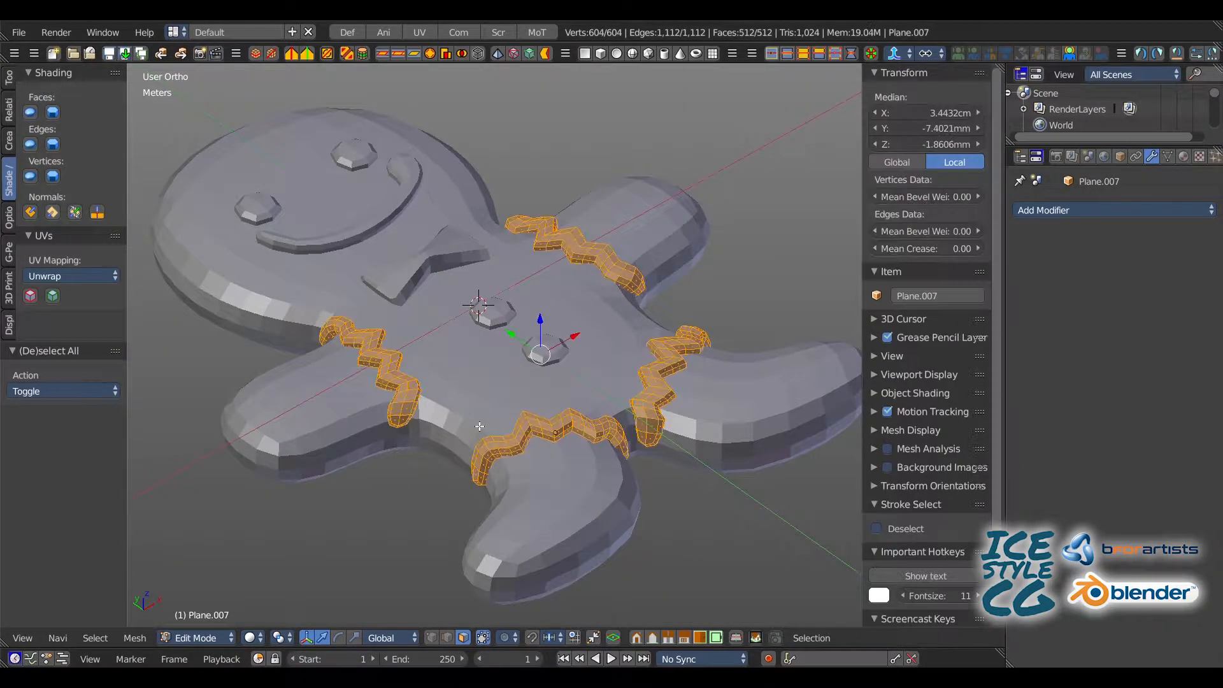
key("Tab")
left_click(481, 376, "shift")
left_click(549, 347, "shift")
left_click(497, 317, "shift")
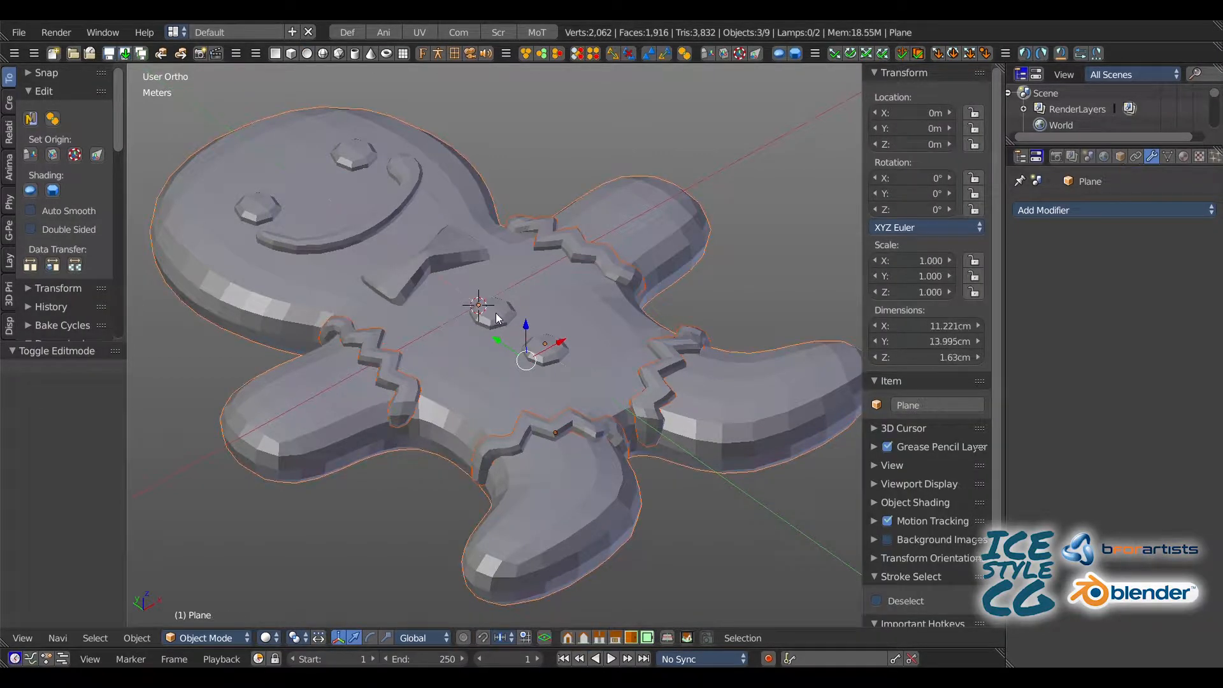
key("z")
left_click(413, 278, "shift")
left_click(348, 230, "shift")
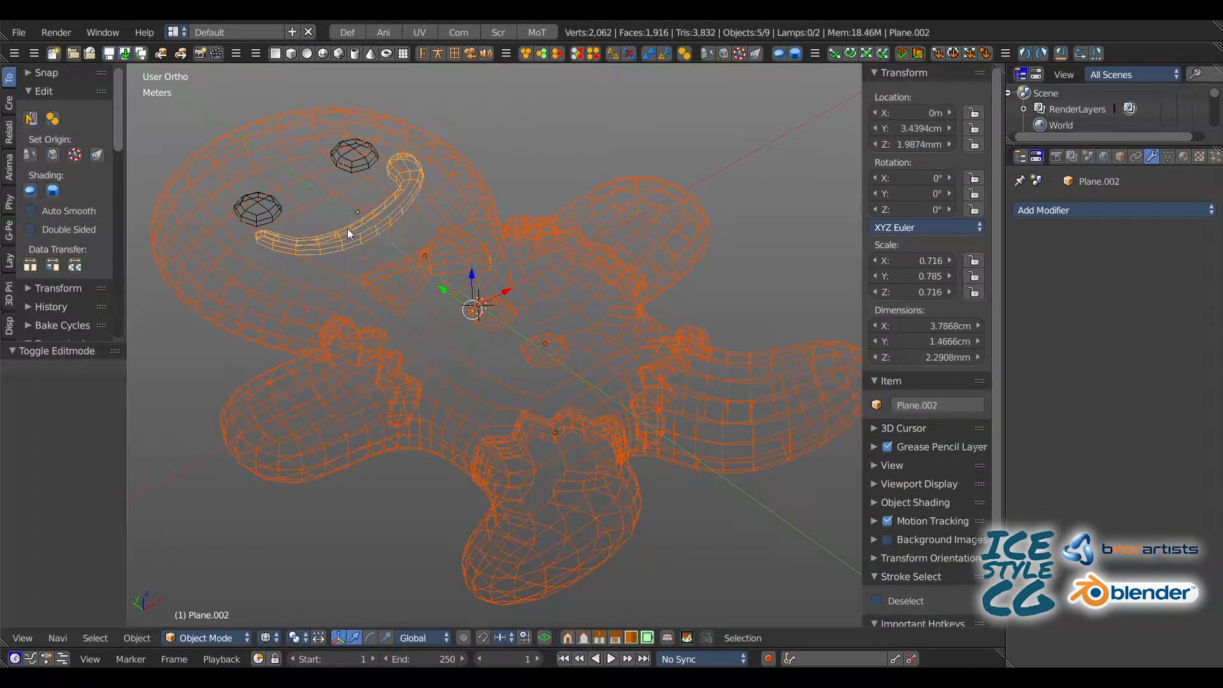
left_click(346, 156, "shift")
key("z")
left_click(53, 119)
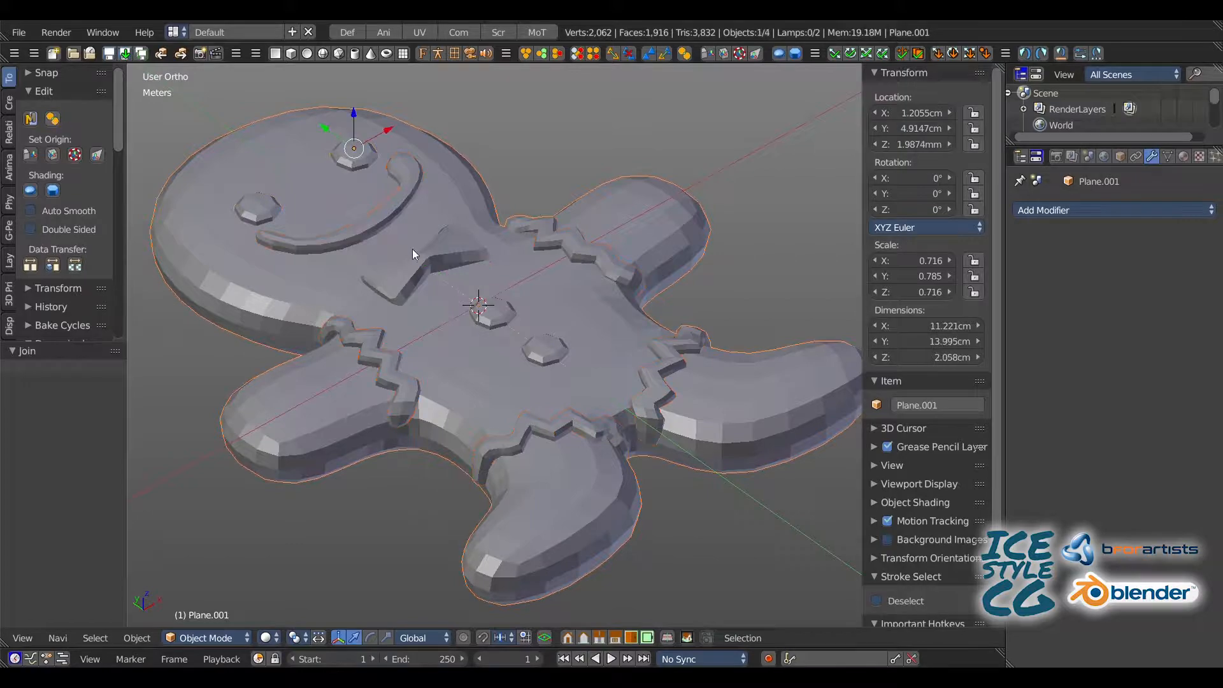
Step: Unwrap all faces of the joined gingerbread man with the Angle Based method in the UV Editing layout
key("Tab")
key("a")
key("a")
key("u")
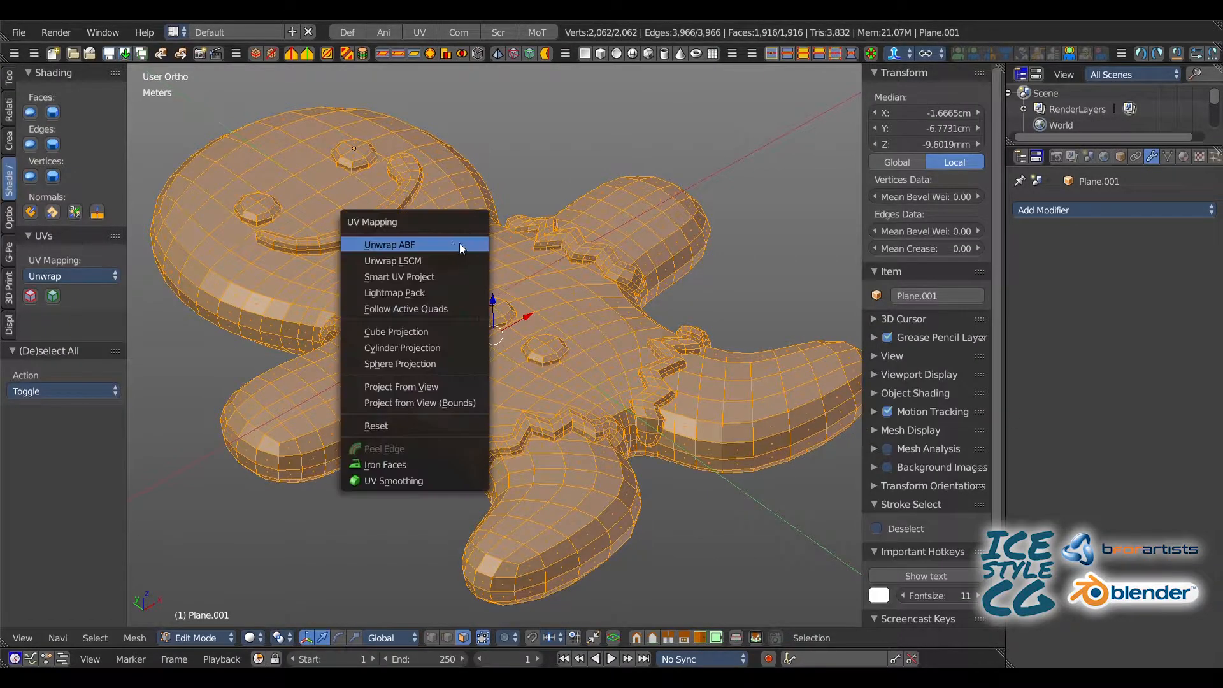
left_click(423, 32)
key("u")
left_click(294, 219)
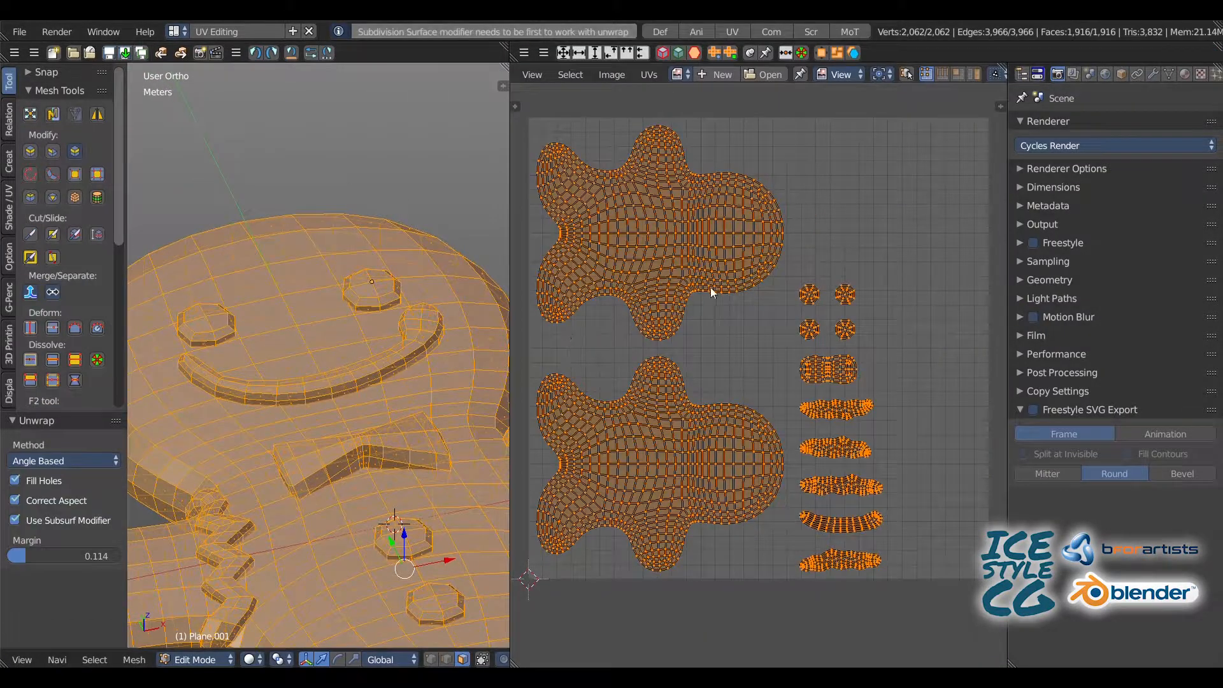
Step: Set the unwrap margin to 0.1
scroll(712, 290, "up", 3)
middle_click_drag(717, 288, 675, 329, "ctrl")
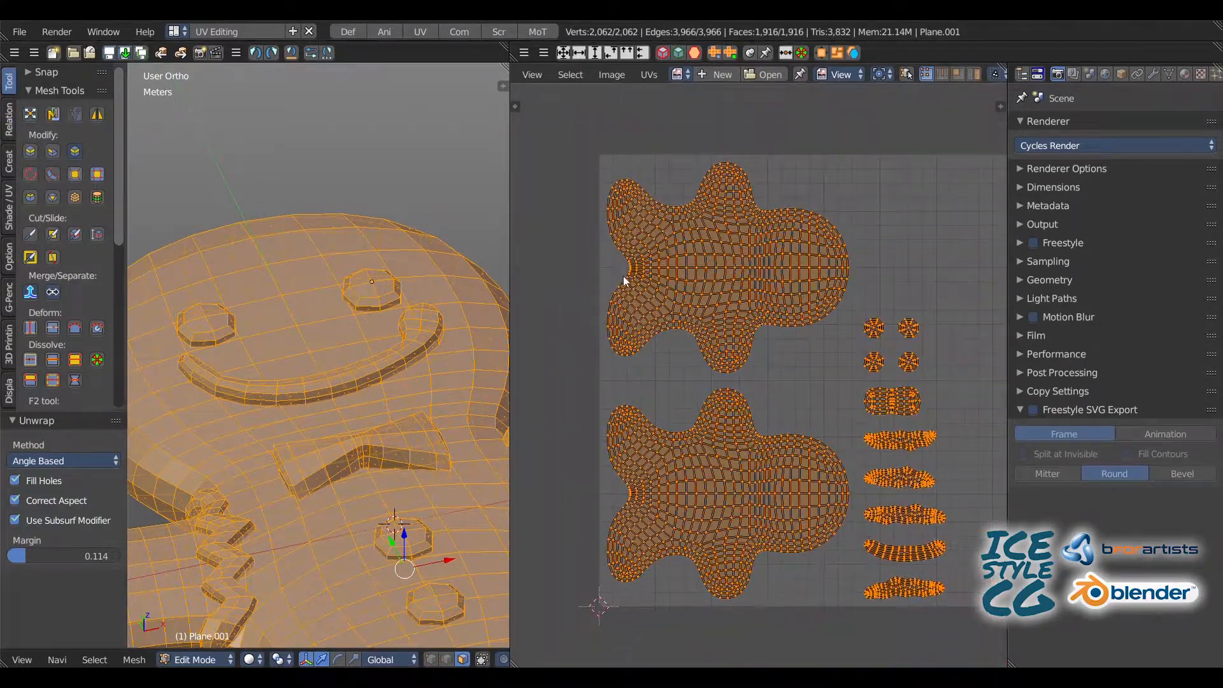
left_click(57, 557)
type("0.1")
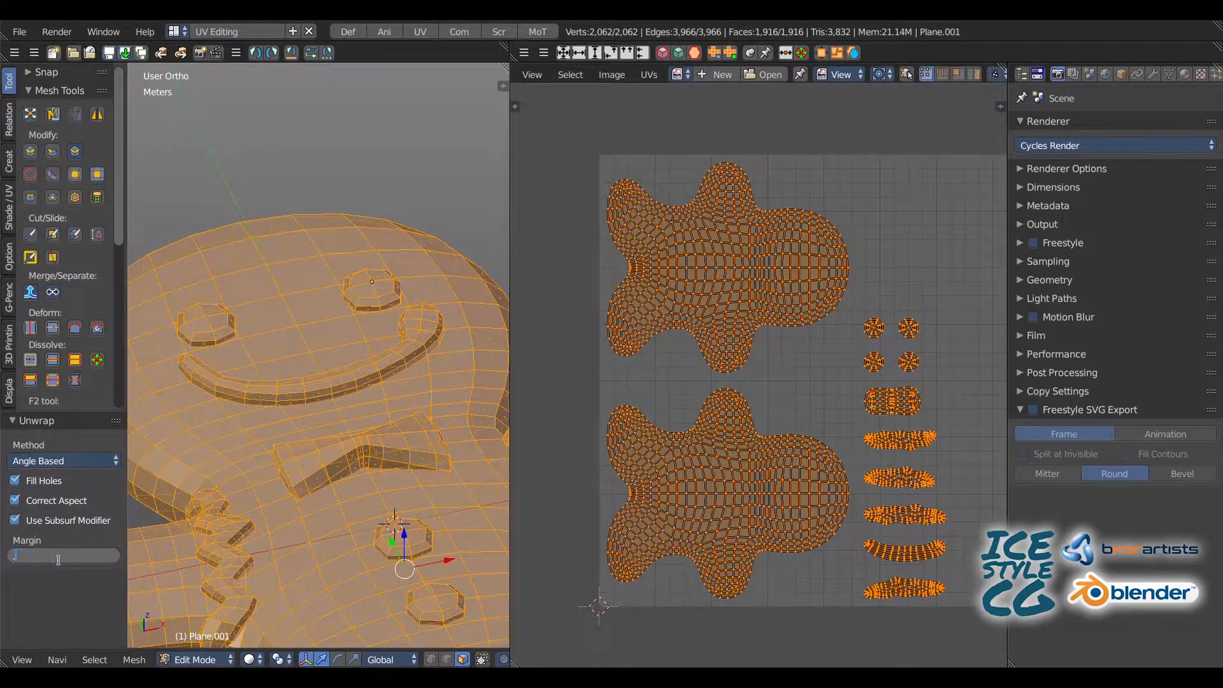
key("Return")
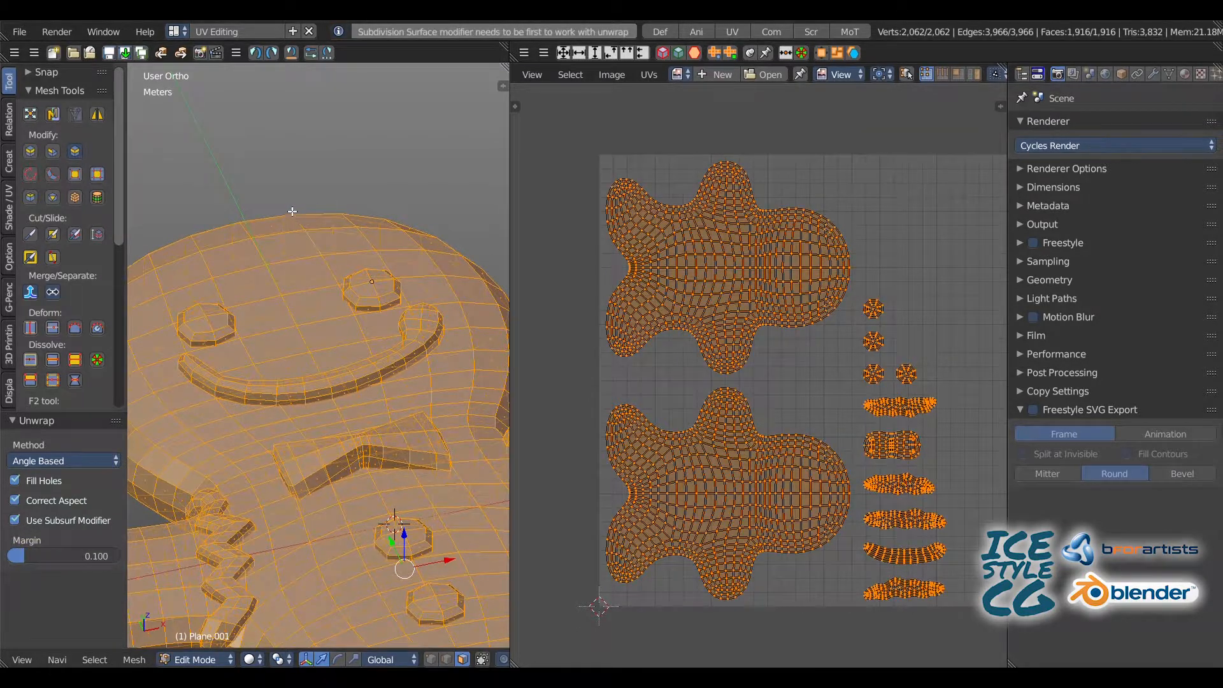
key("u")
key("Escape")
Step: Deselect the mesh, turn on UV sync selection and select the whole front body island
key("a")
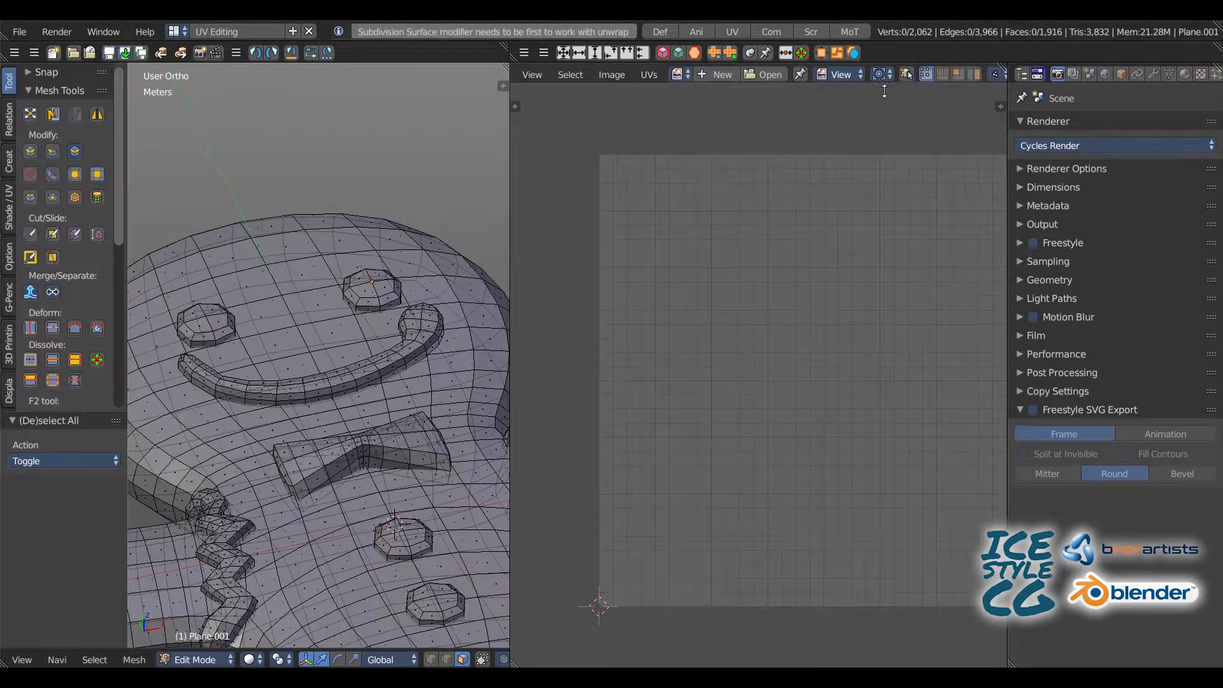
left_click(907, 74)
right_click(731, 274)
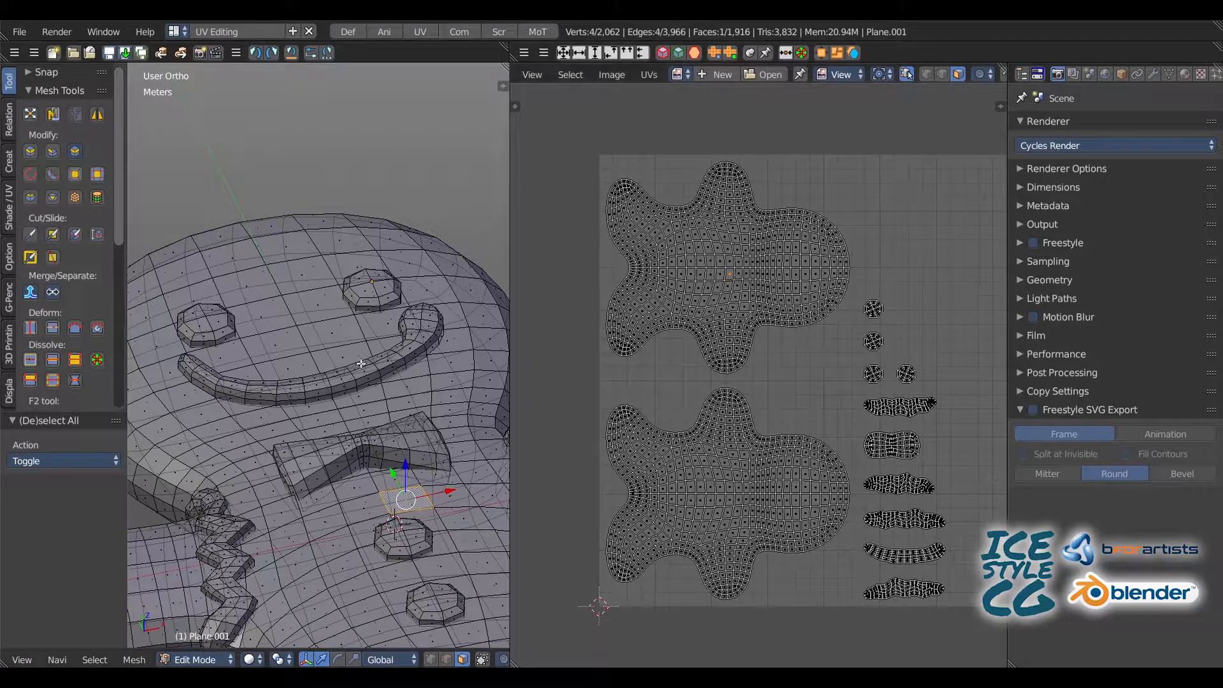
key("l")
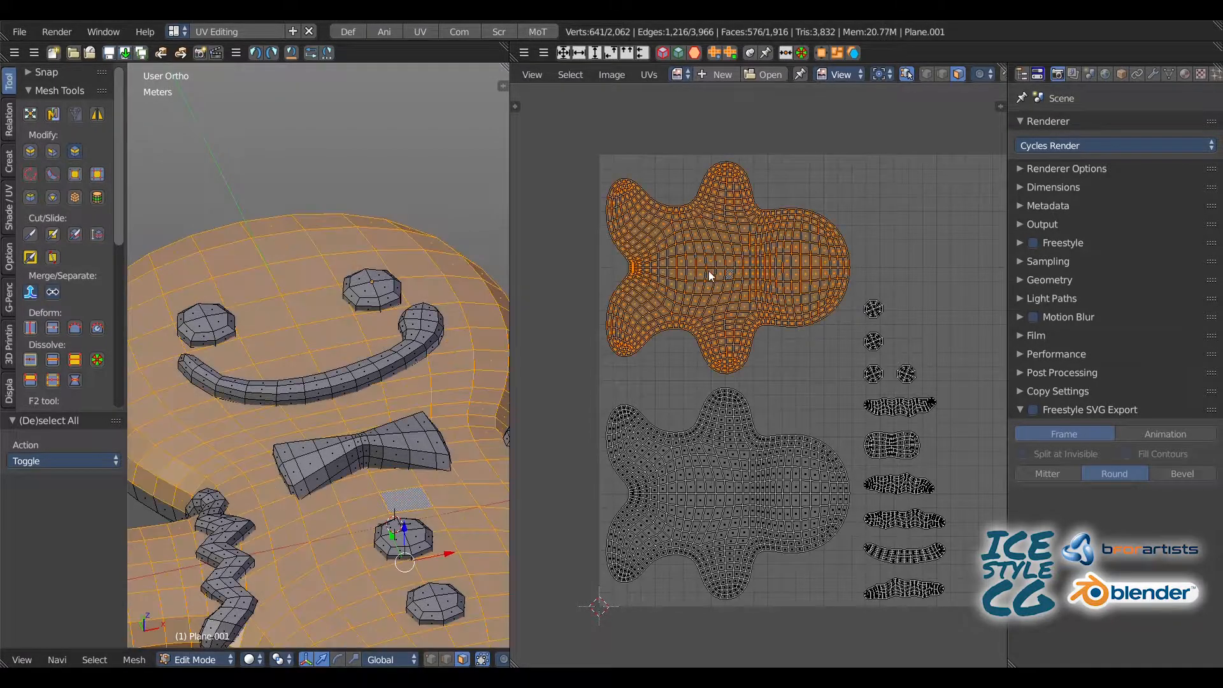
Step: Rotate the front body island by 90° and then by -180°, and move it into the upper-left corner of the UV grid
key("r")
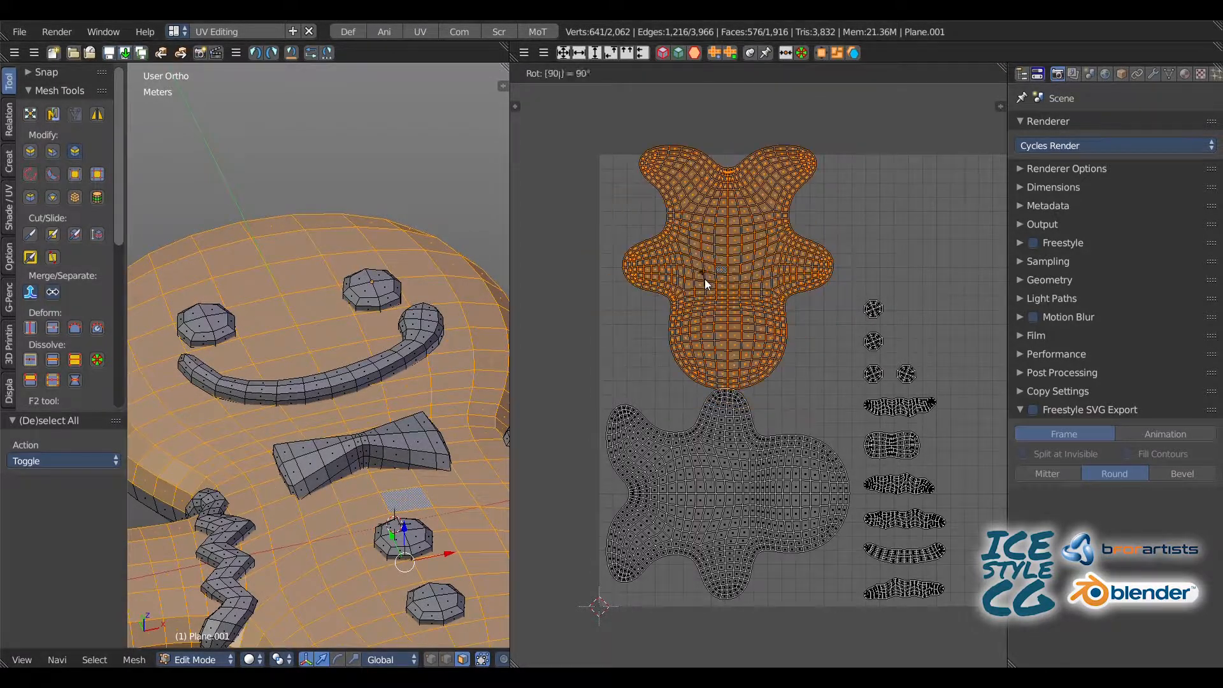
left_click(705, 279)
type("r")
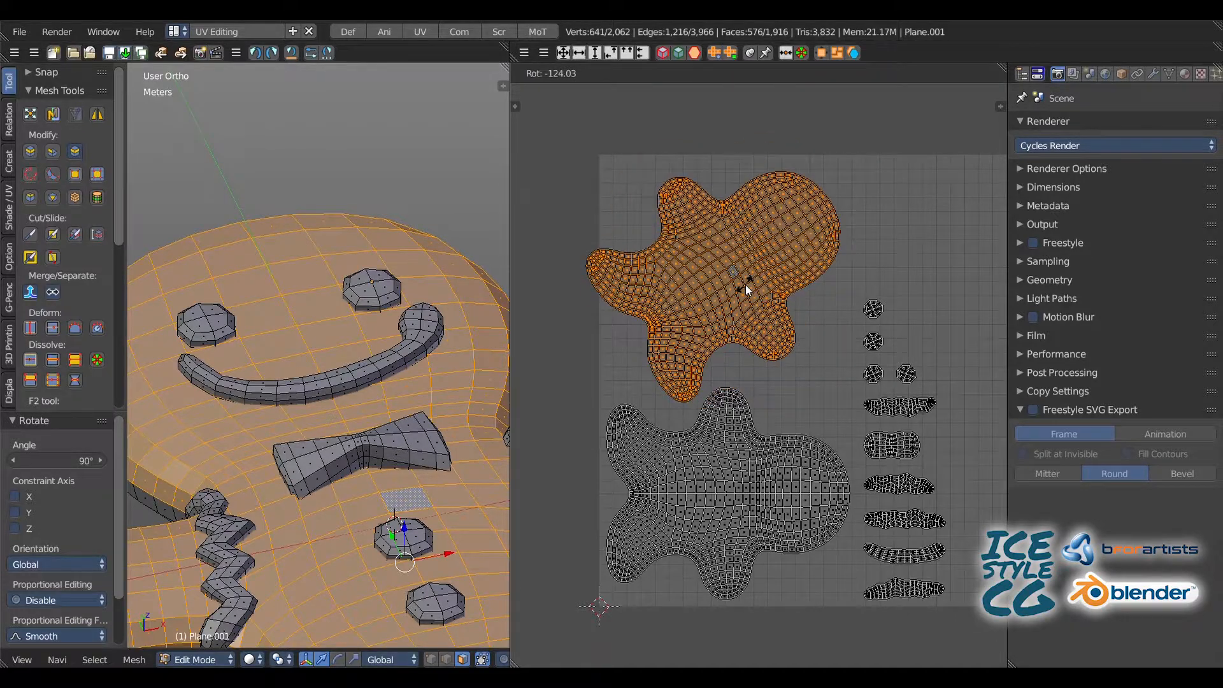
type("-180")
key("Return")
middle_click_drag(733, 275, 671, 227)
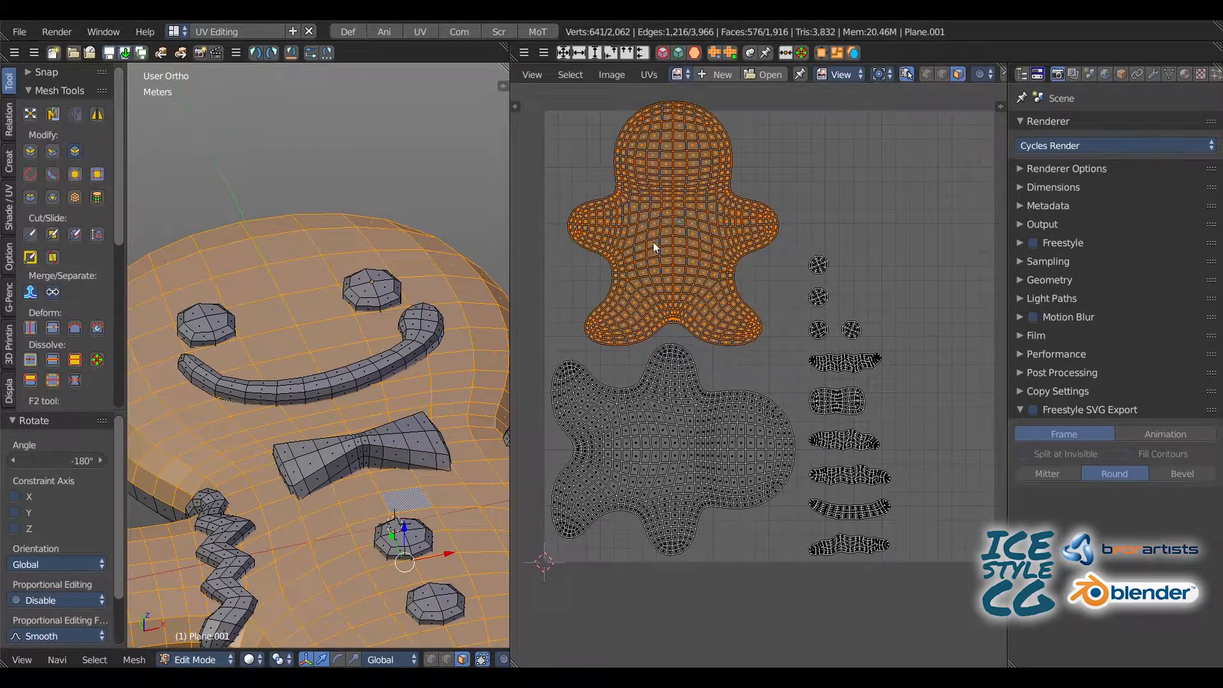
key("g")
left_click(639, 263)
Step: Select the back body island and move it to the upper-right corner of the UV grid
middle_click_drag(688, 420, 661, 407)
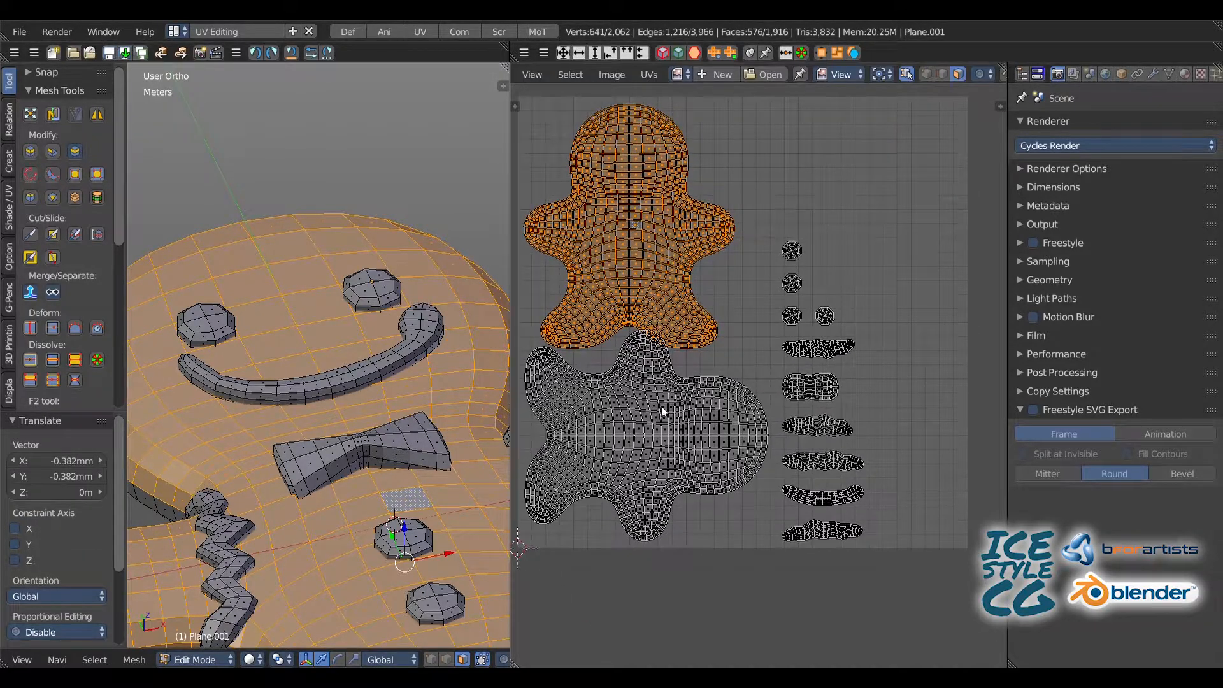
key("a")
key("l")
key("g")
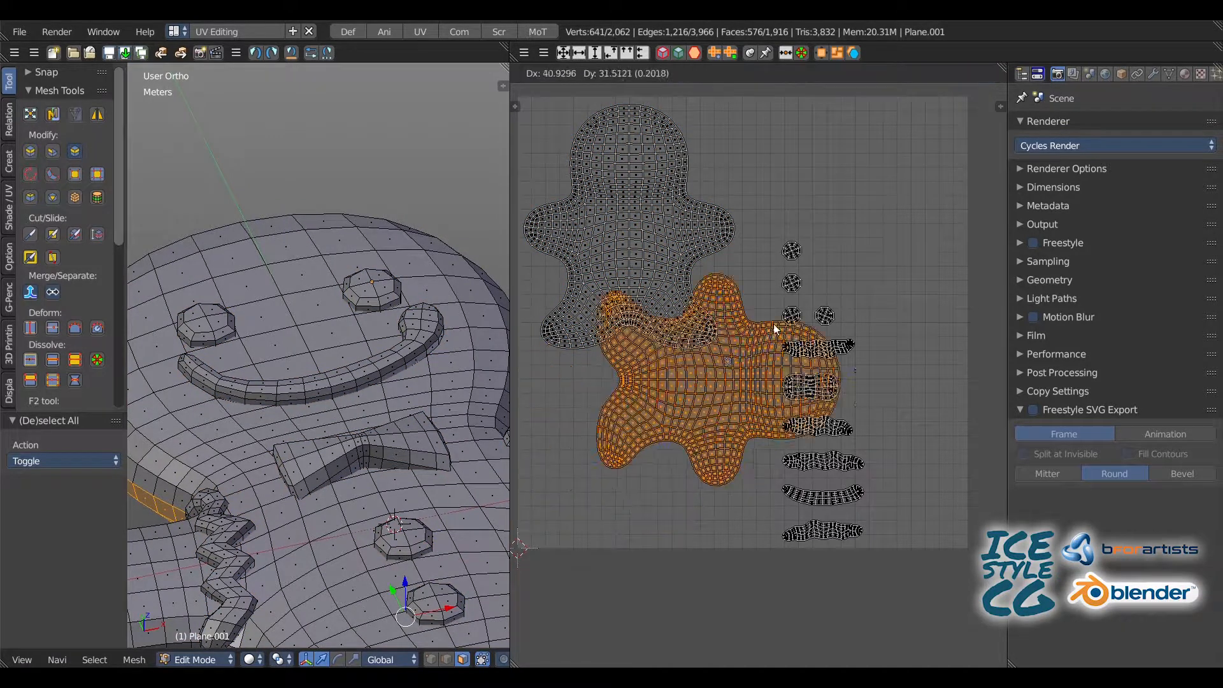
left_click(880, 102)
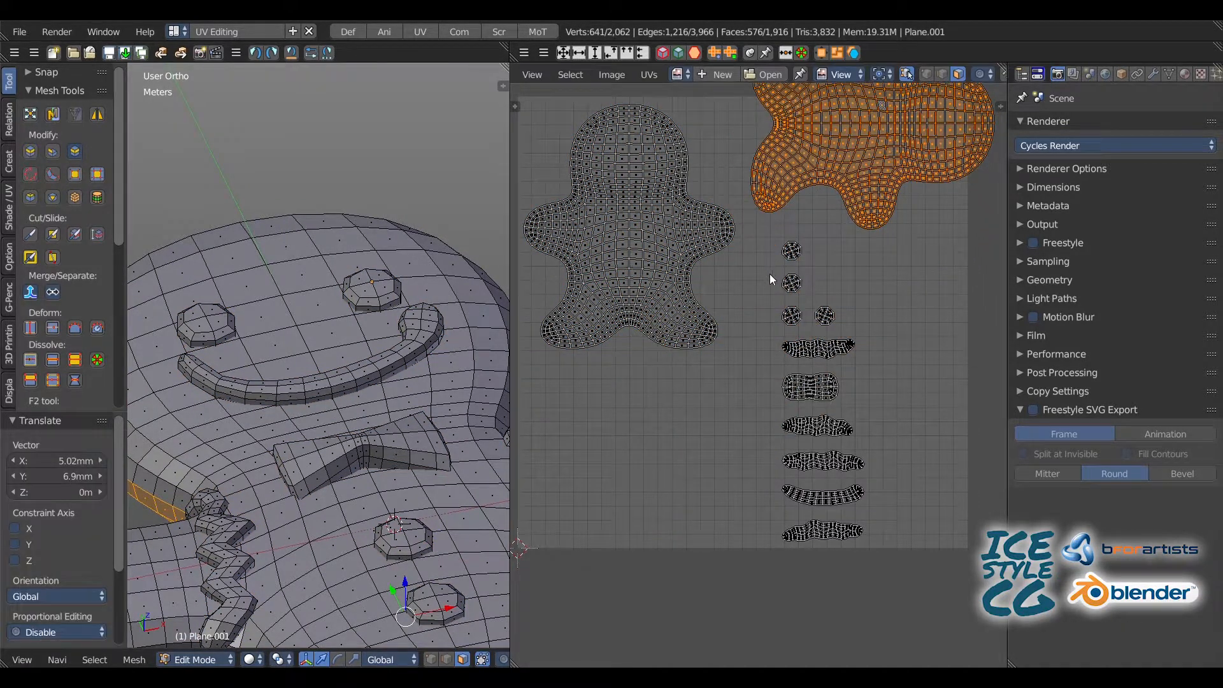
Step: Select all the small decoration islands together and move them to the lower-right edge of the UV grid
key("a")
key("b")
left_click_drag(775, 241, 875, 543)
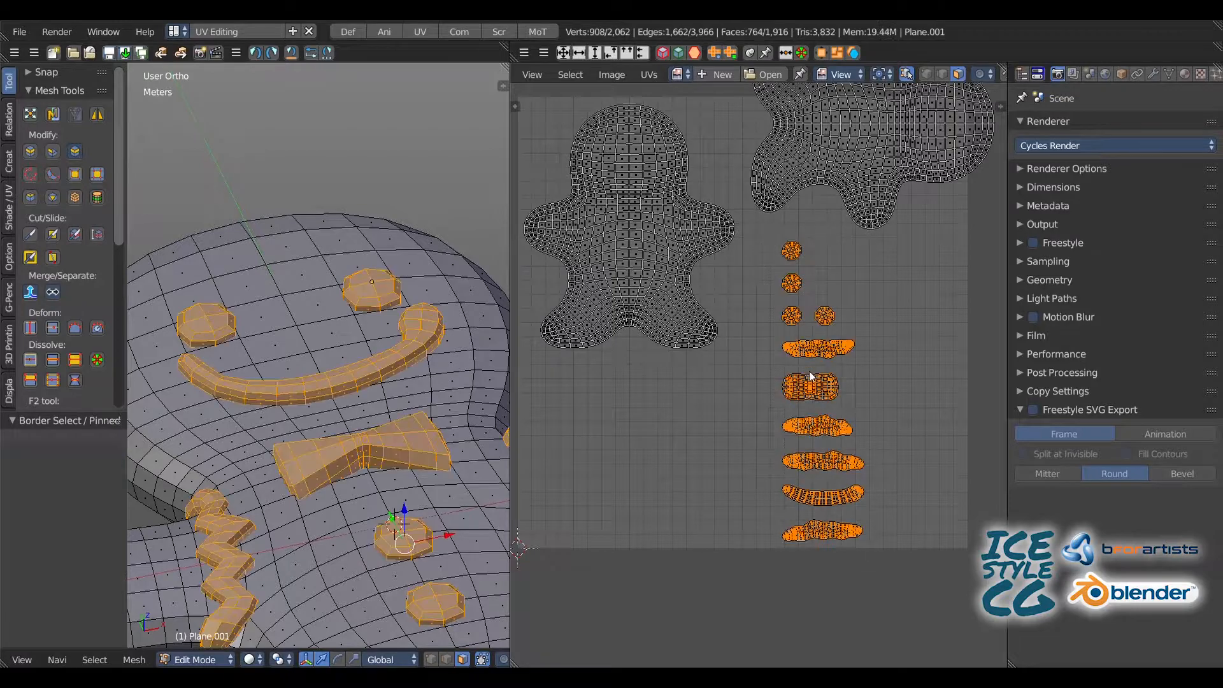
key("g")
left_click(965, 569)
key("a")
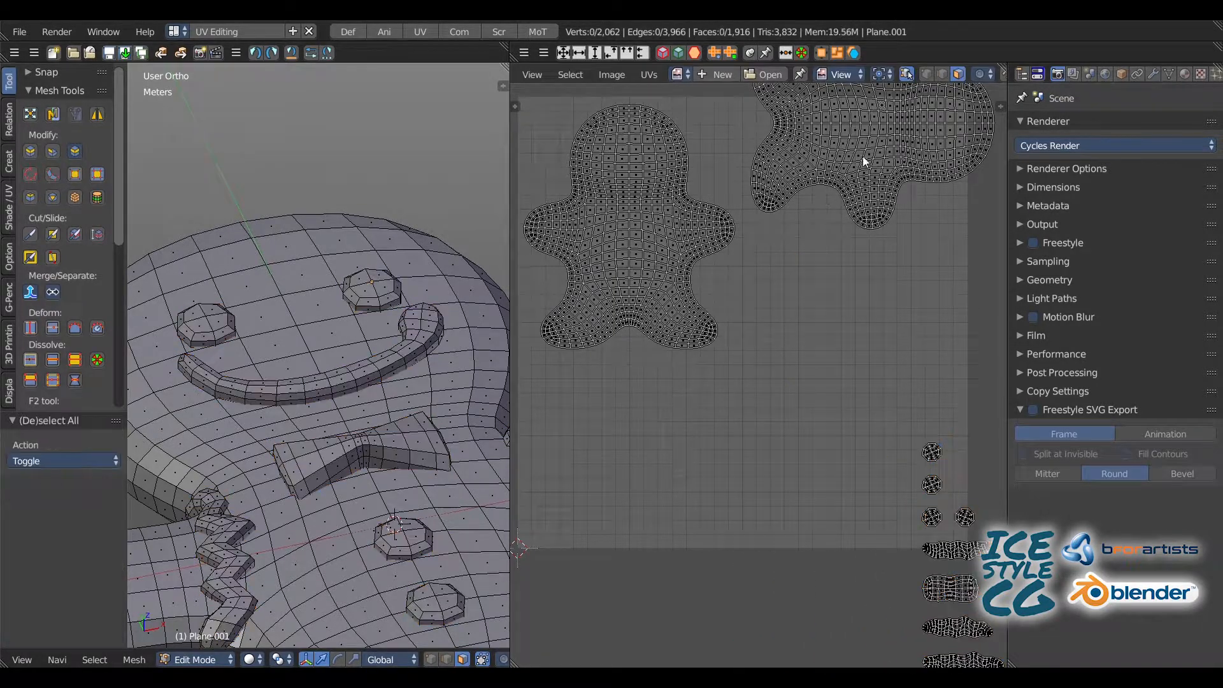
Step: Rotate the back body island by -90° and place it upright beside the front body island
key("l")
key("g")
left_click(821, 263)
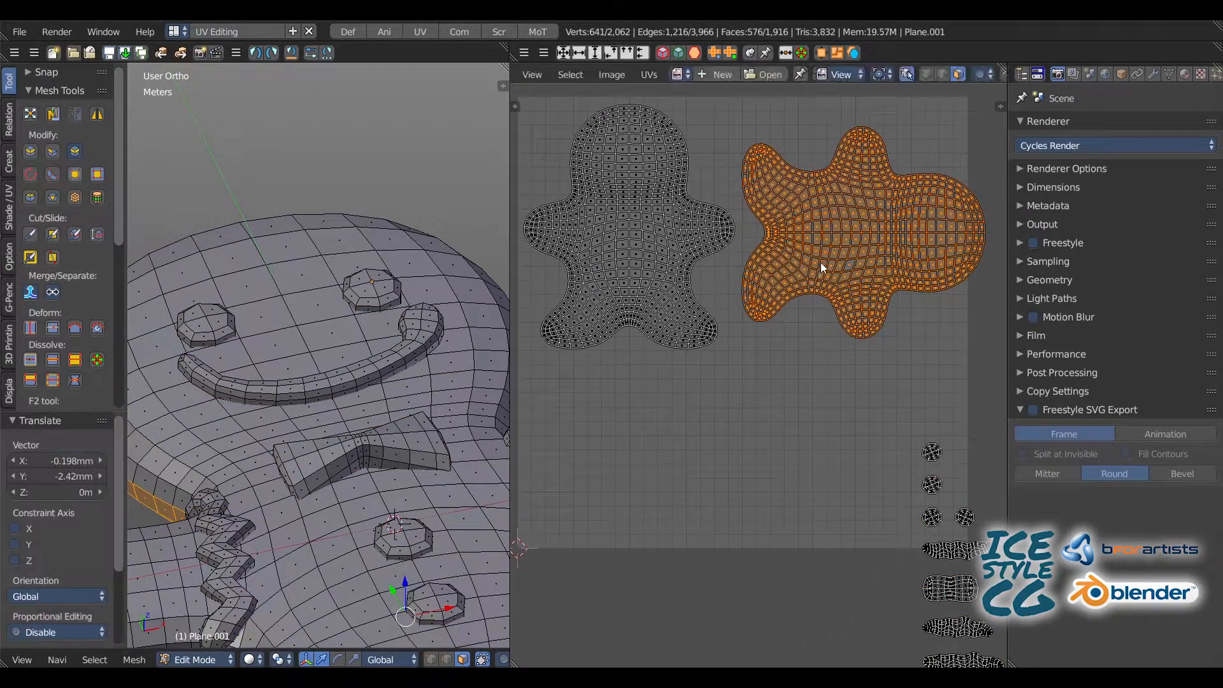
key("r")
left_click(864, 251, "ctrl")
key("g")
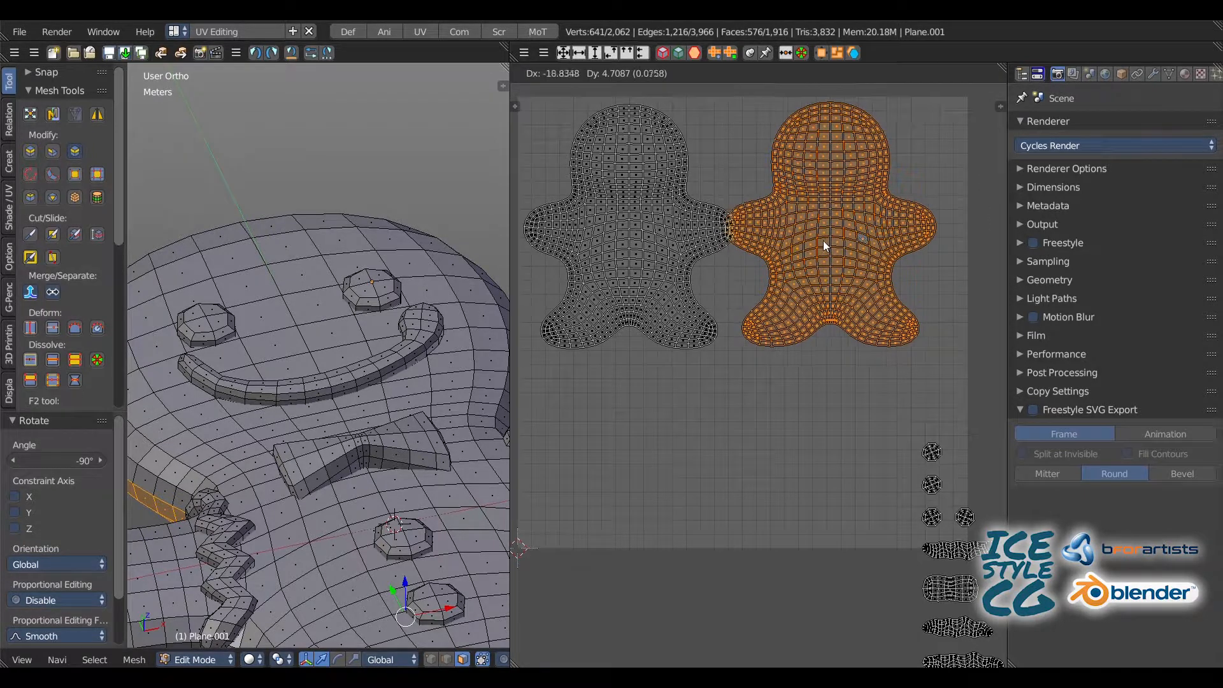
left_click(839, 243)
middle_click_drag(794, 406, 796, 347)
key("l")
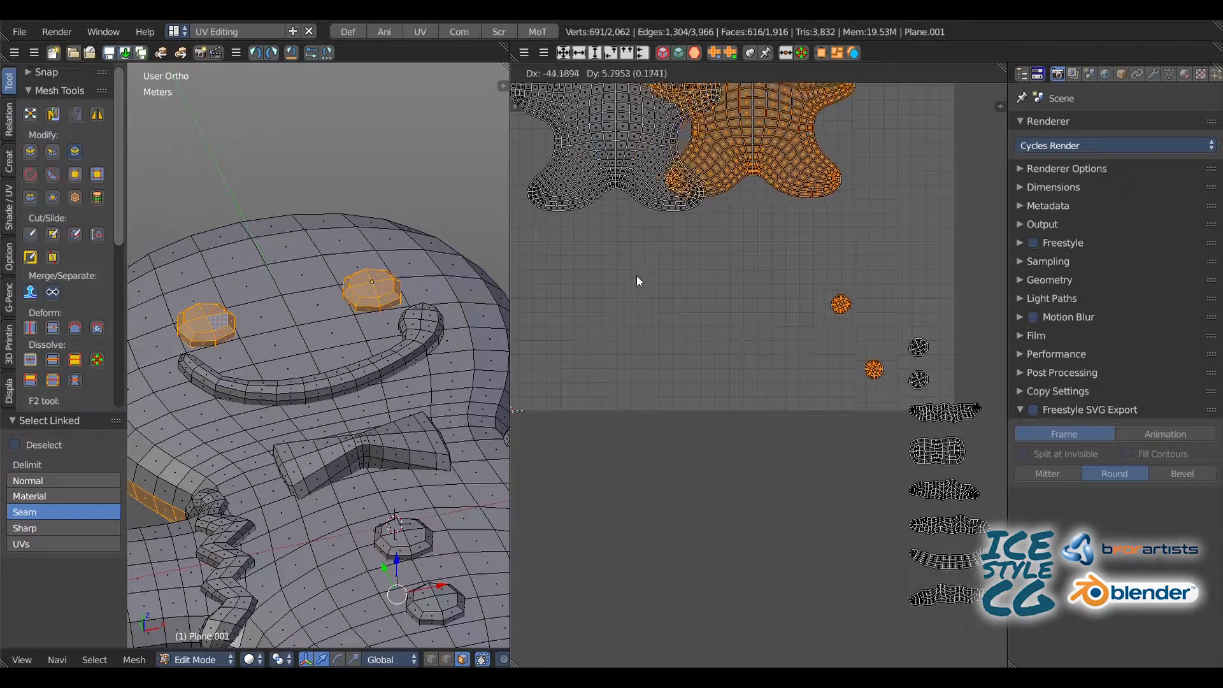
key("a")
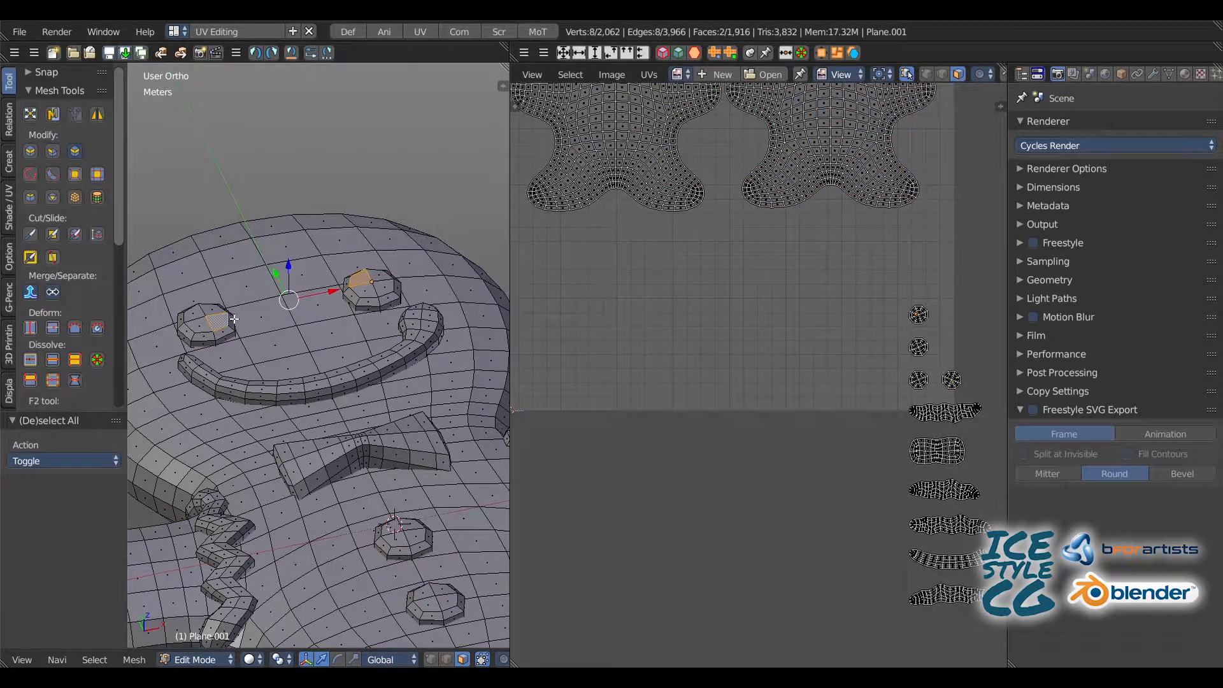
Step: Select both eye islands together and move them into the empty grid area below the front body island
key("l")
key("l")
key("ctrl+z")
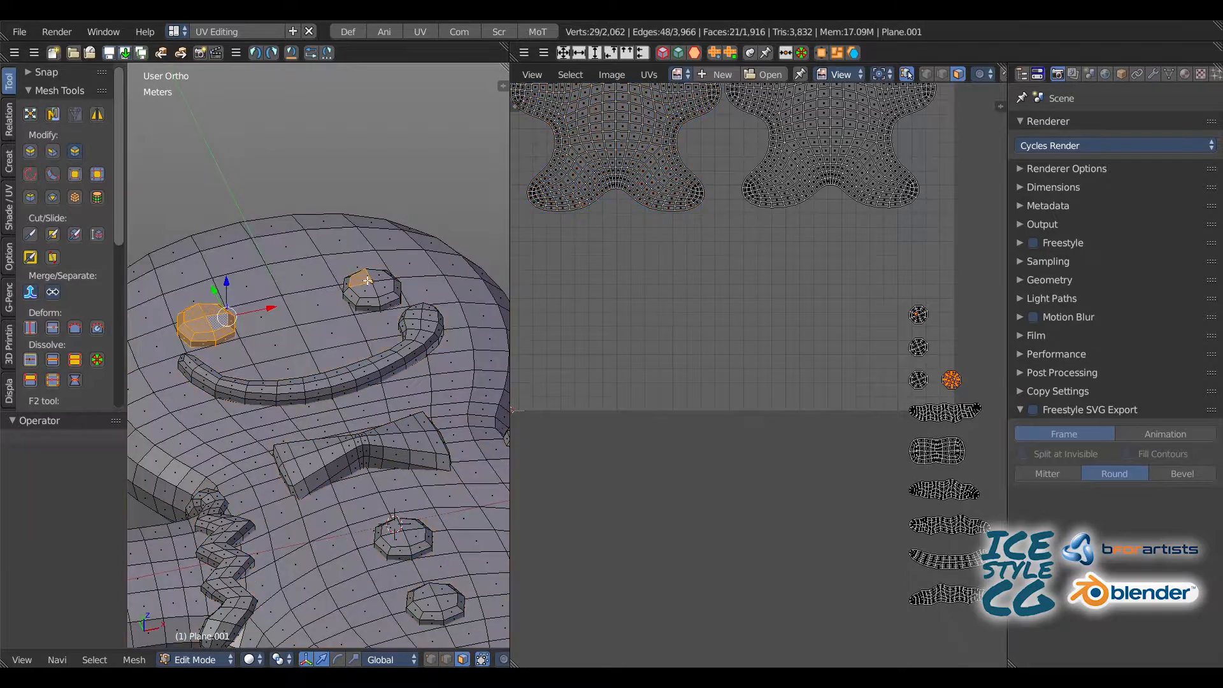
key("ctrl+shift+z")
key("a")
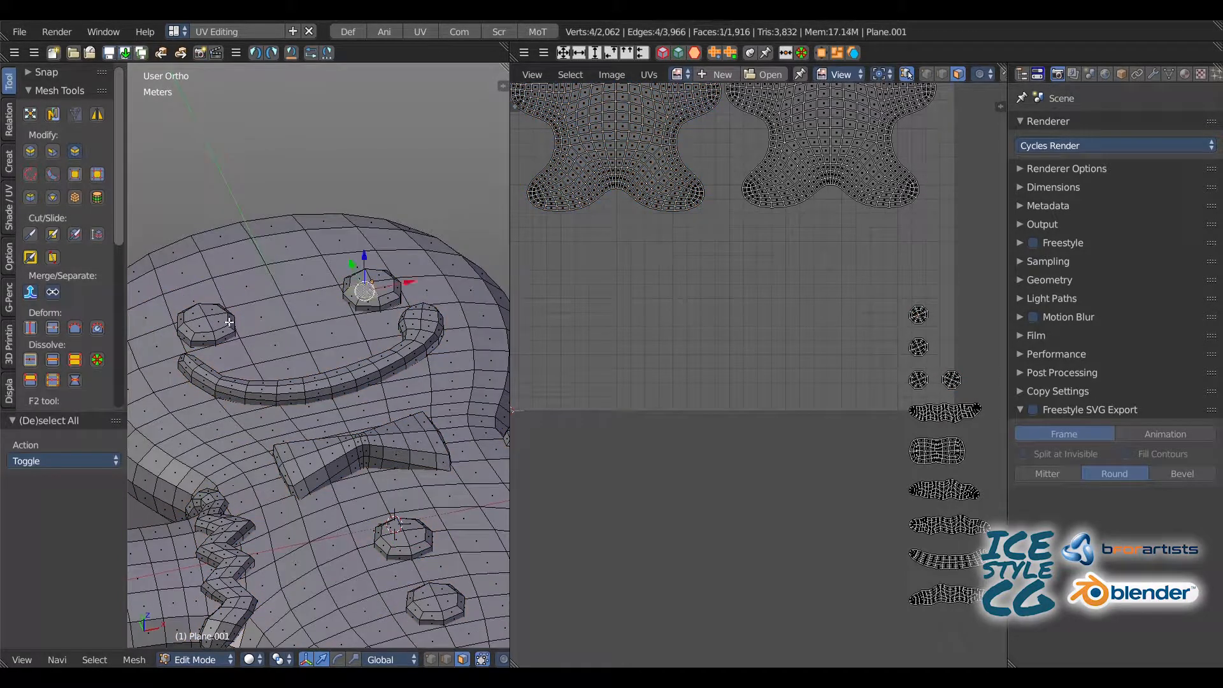
key("l")
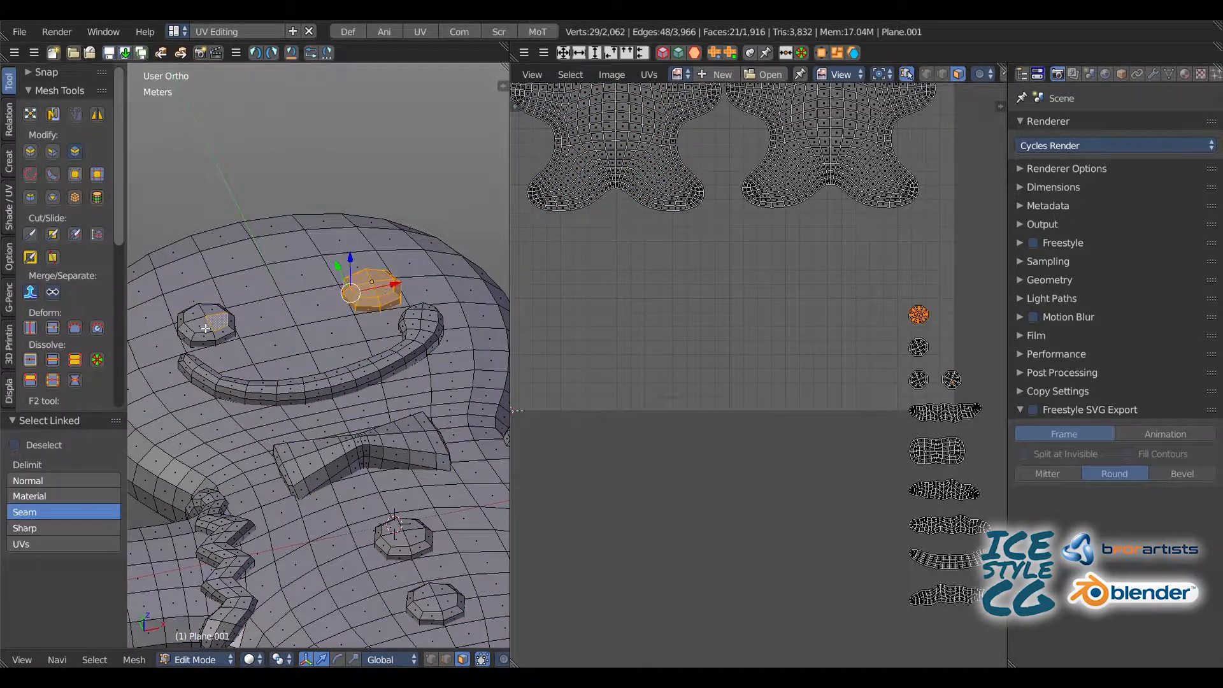
key("g")
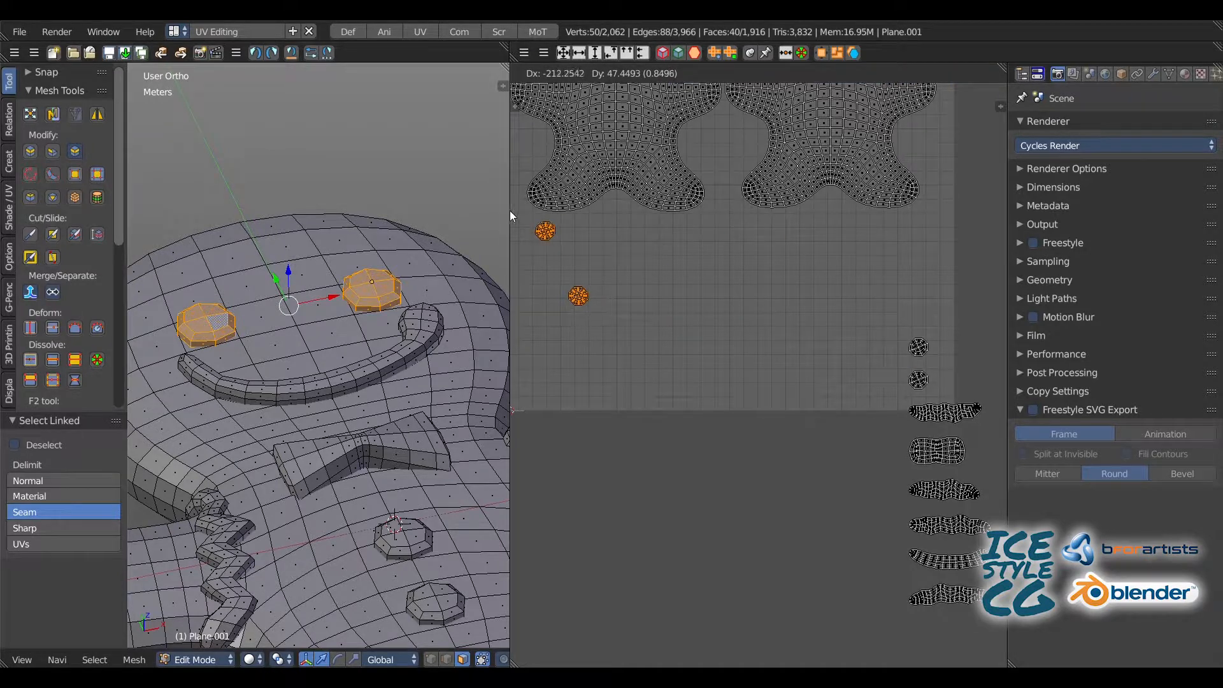
left_click(513, 219)
middle_click_drag(527, 238, 649, 279)
scroll(663, 290, "up", 4)
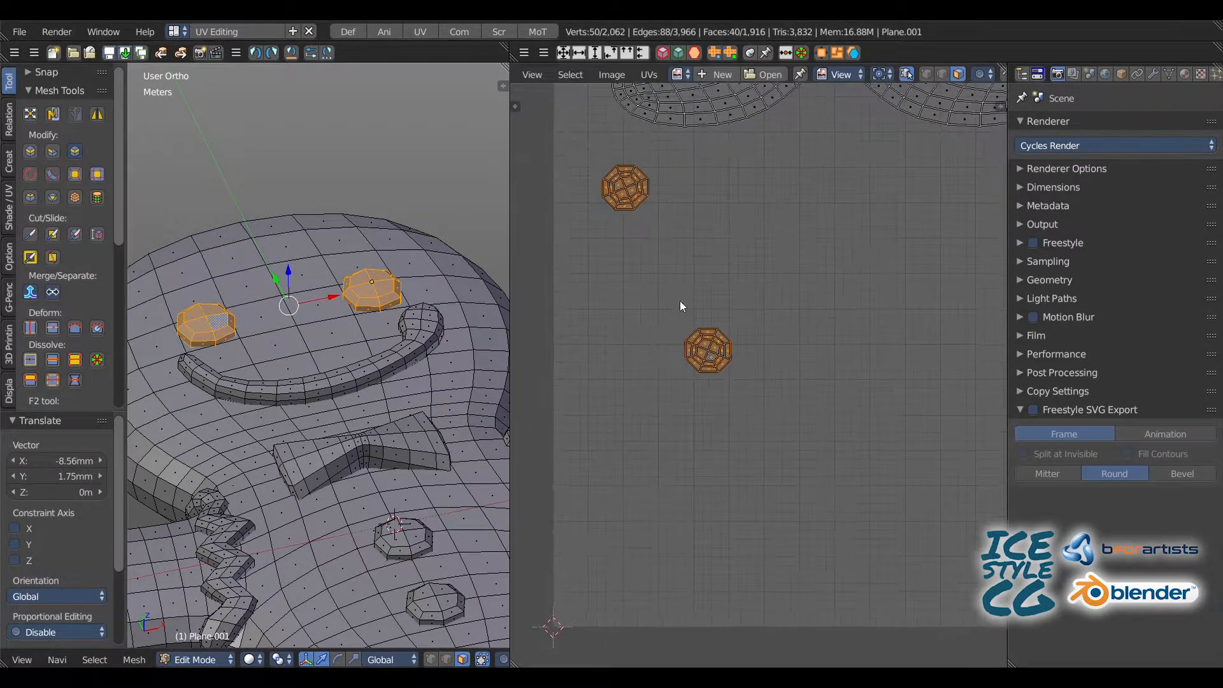
Step: Move the left eye's island up beside the right eye's island so both sit in one row
key("a")
key("l")
key("g")
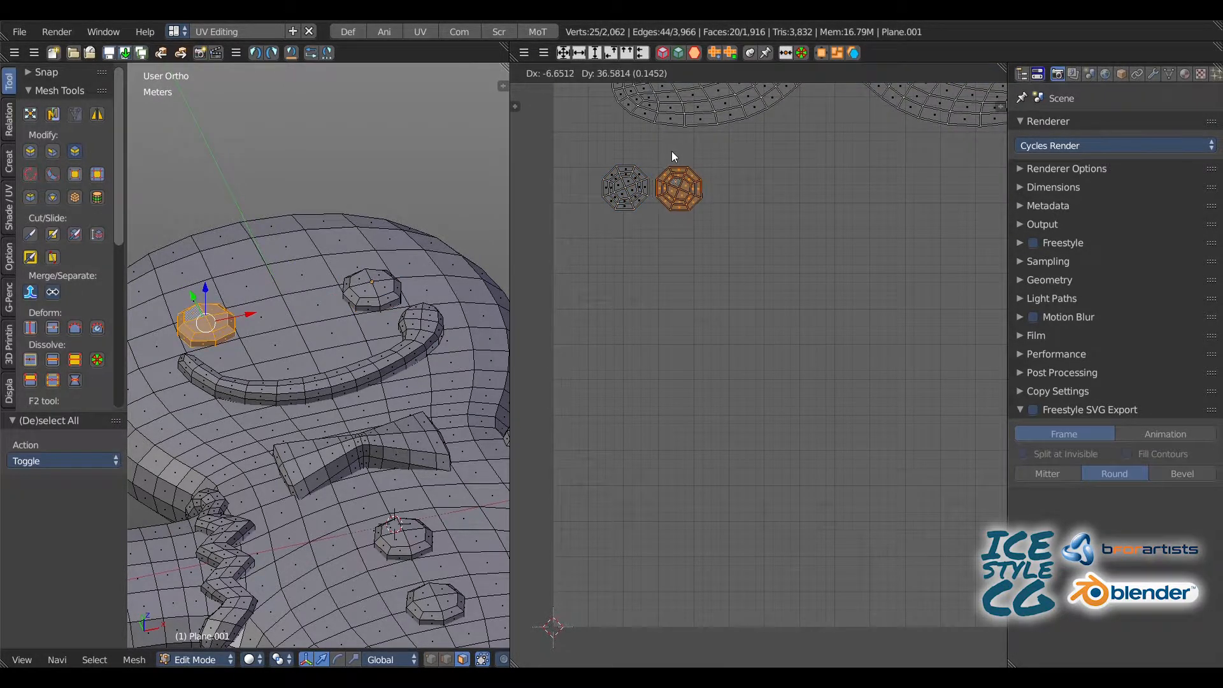
left_click(671, 153)
Step: Fine-adjust the left eye's island position and rotate it by about -23° so its cross edges run vertical and horizontal
key("KP_7")
middle_click_drag(608, 188, 733, 414)
key("a")
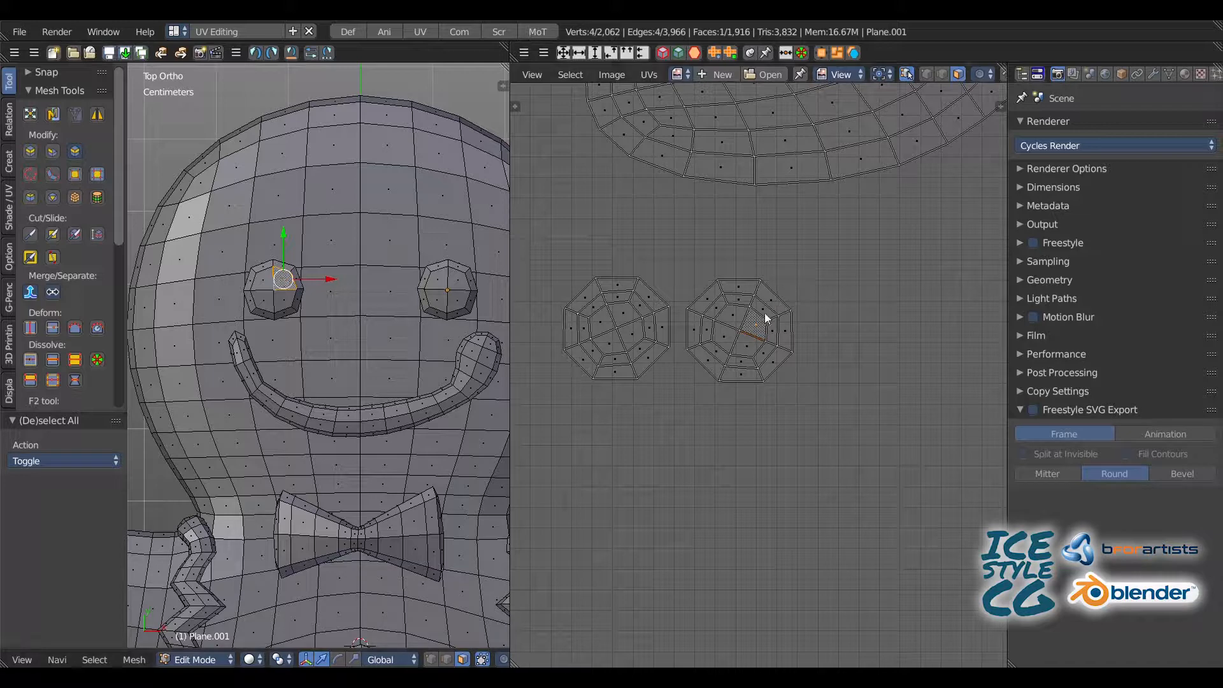
key("l")
key("g")
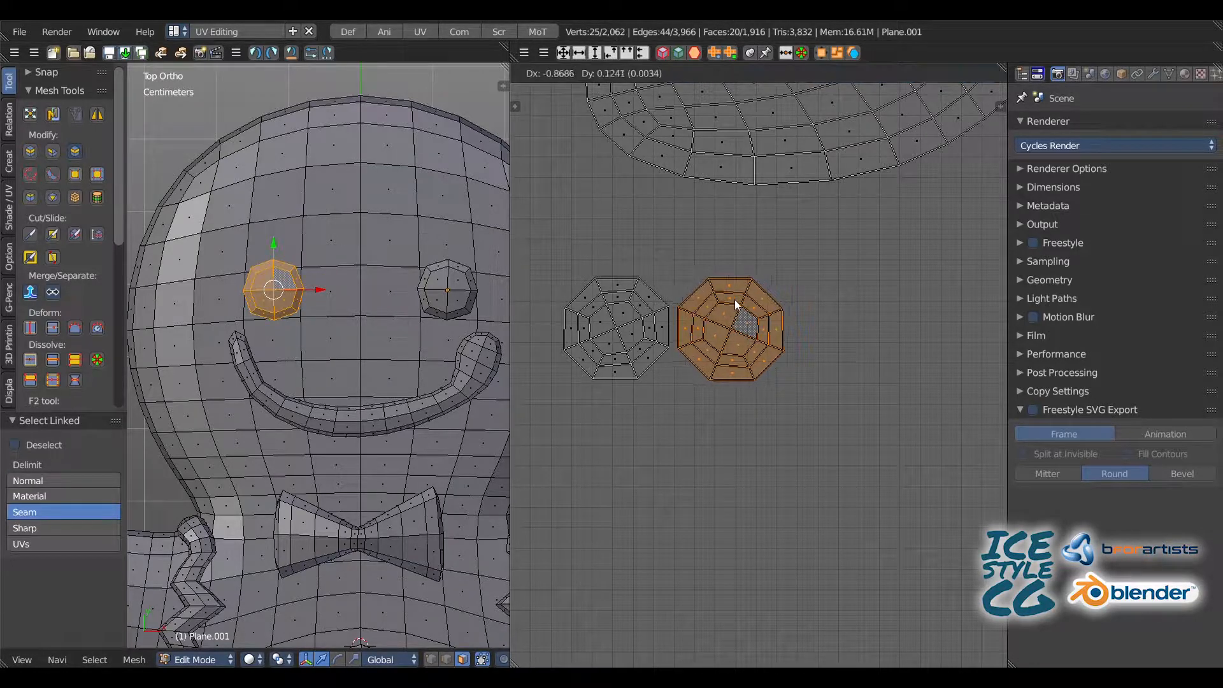
left_click(743, 311)
key("r")
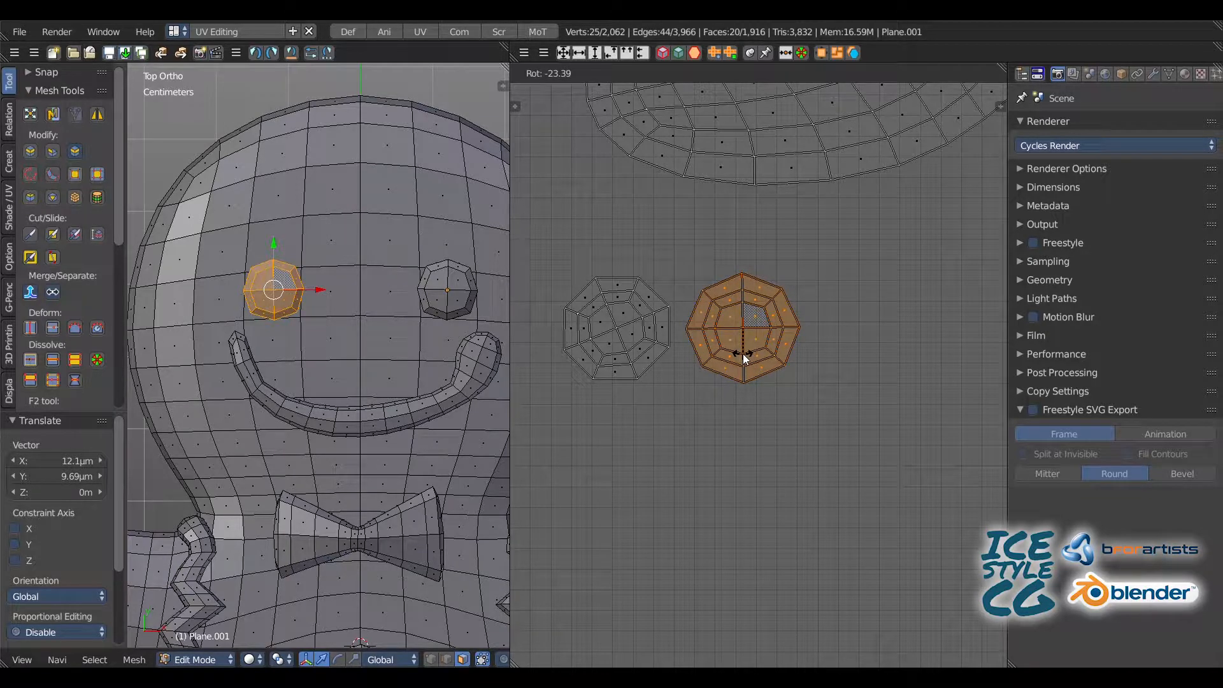
left_click(743, 353)
key("a")
Step: Rotate the right eye's island by 22.4° and move it to the right side of the left eye's island
left_click(748, 319)
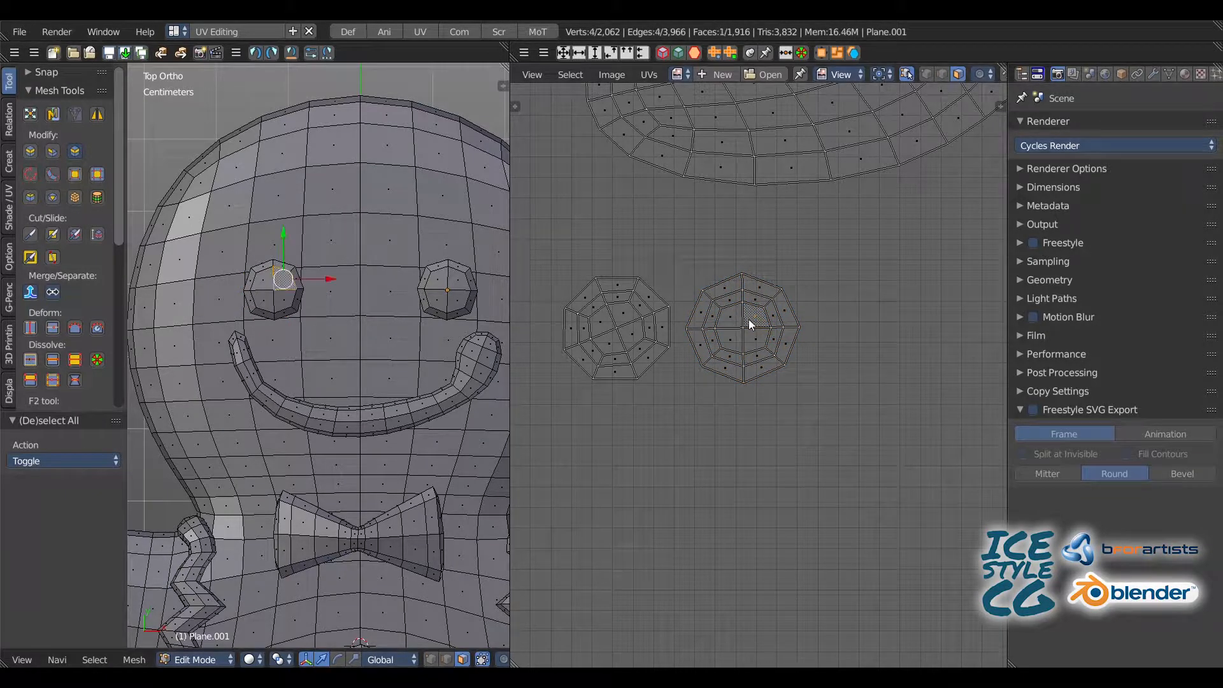
key("l")
key("a")
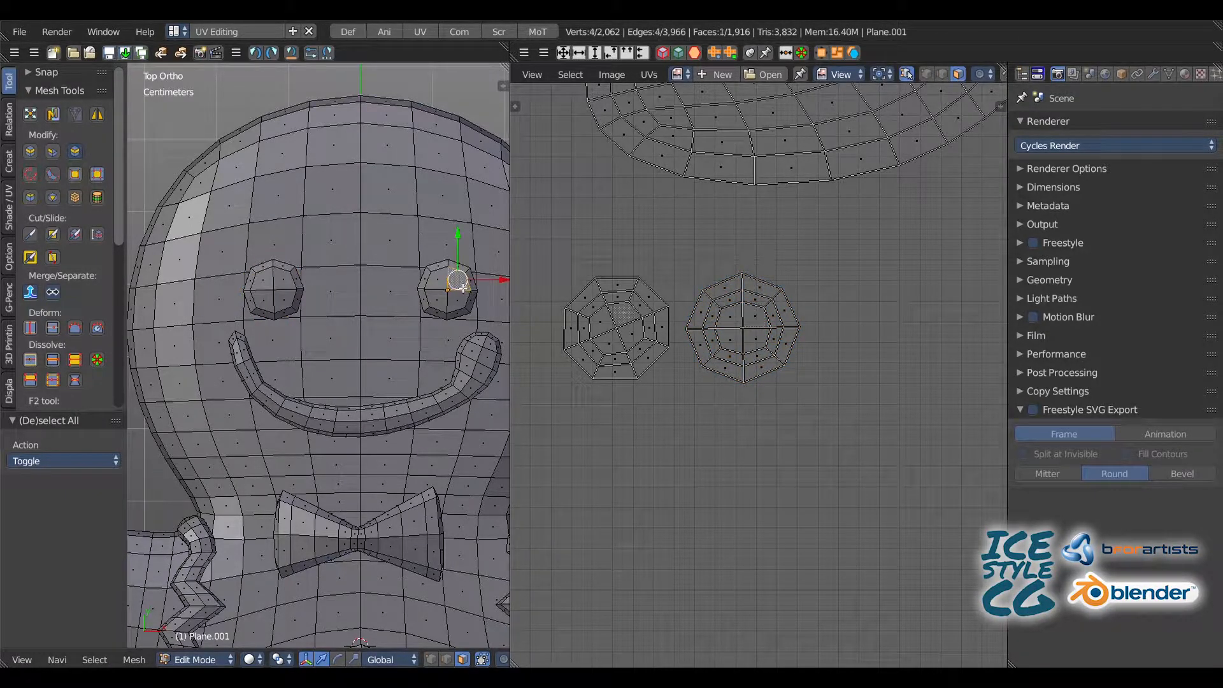
key("l")
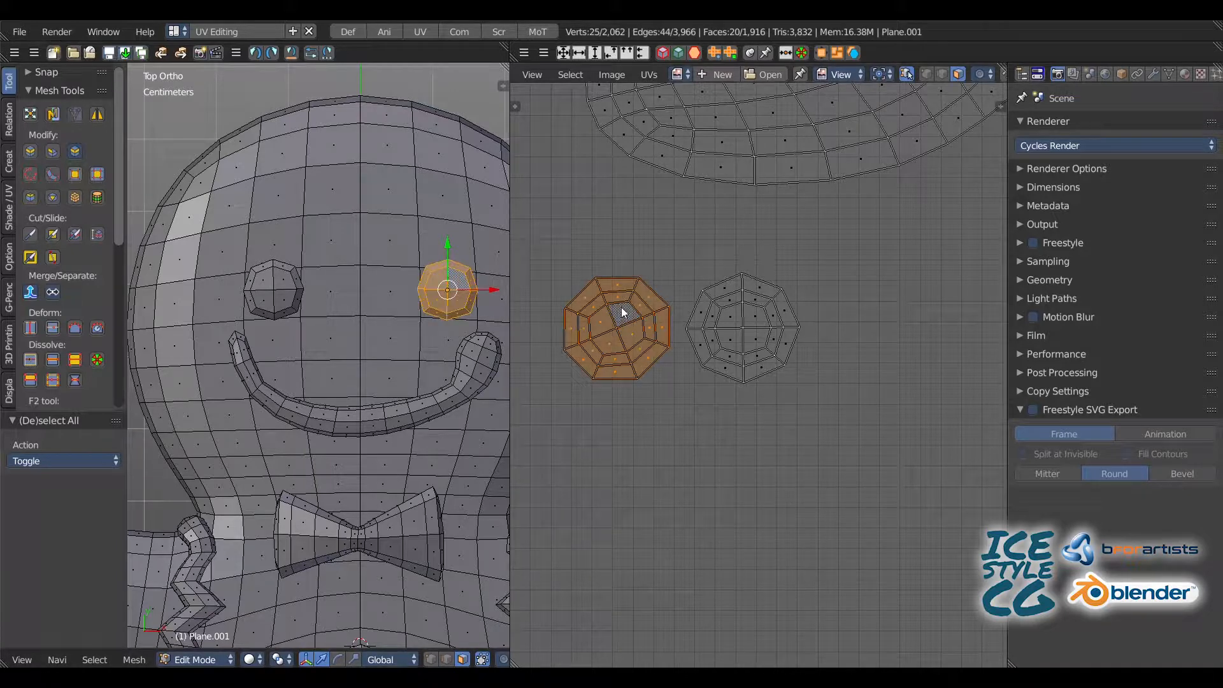
key("r")
left_click(643, 320)
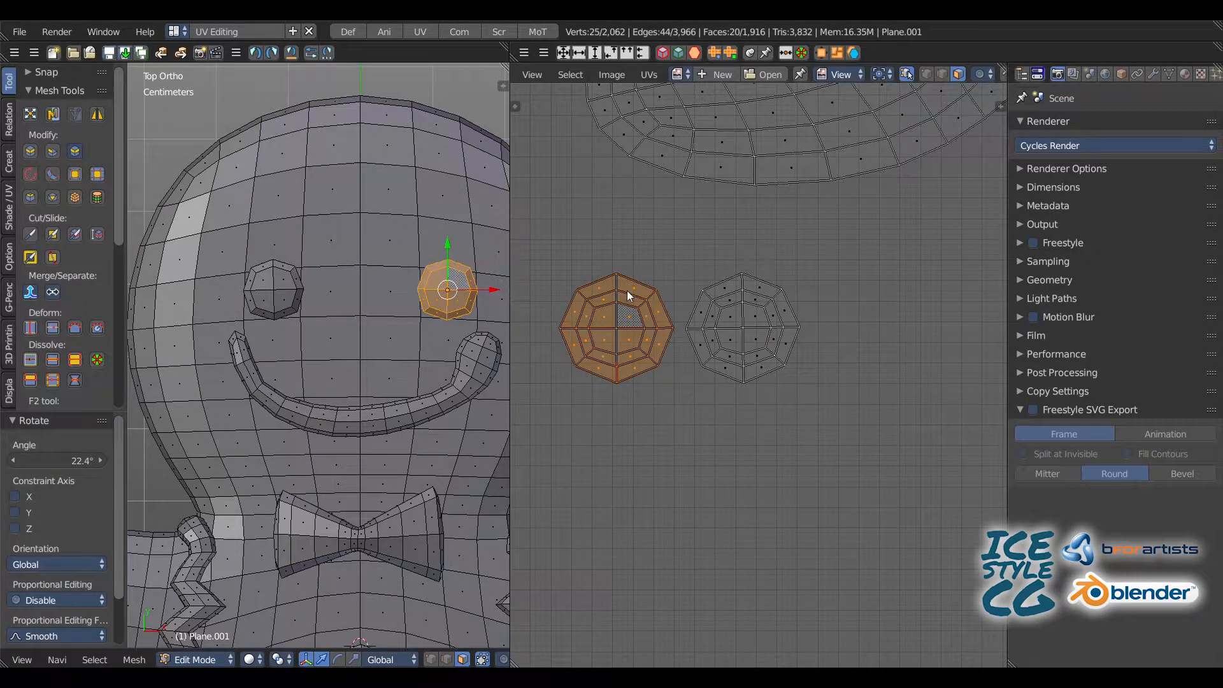
key("g")
left_click(880, 291)
Step: Select both eye islands and place them as a pair just below the front body island's left foot
left_click(755, 315)
key("l")
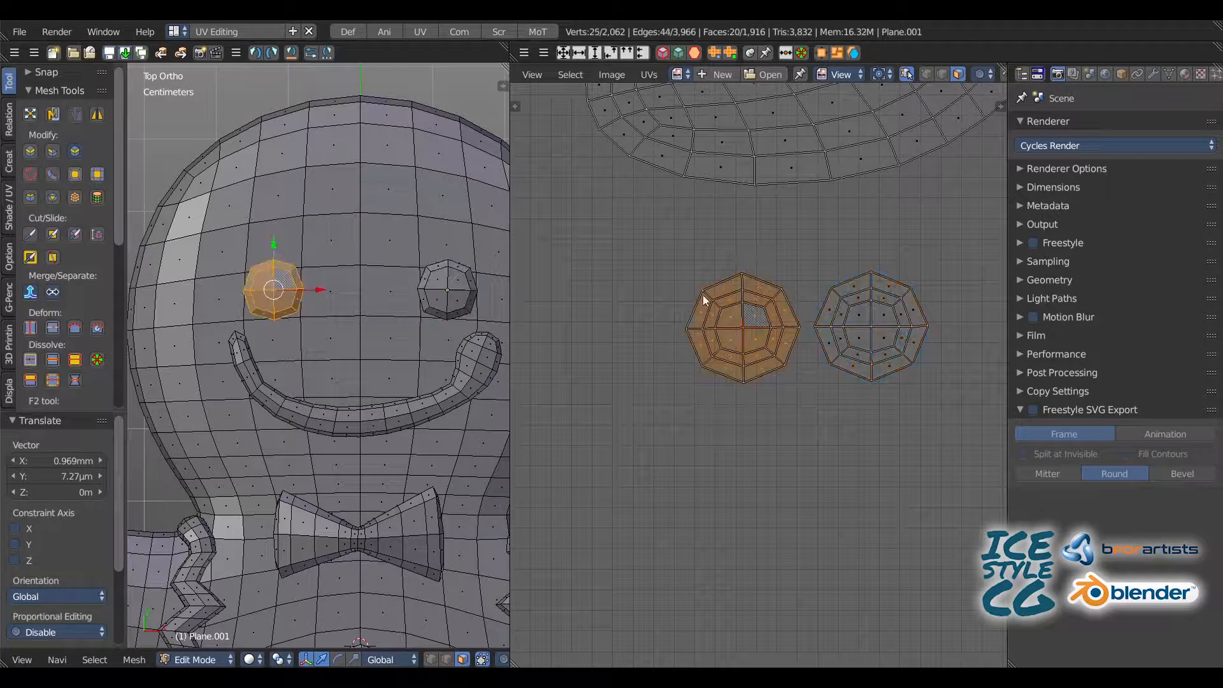
left_click(850, 331)
key("l")
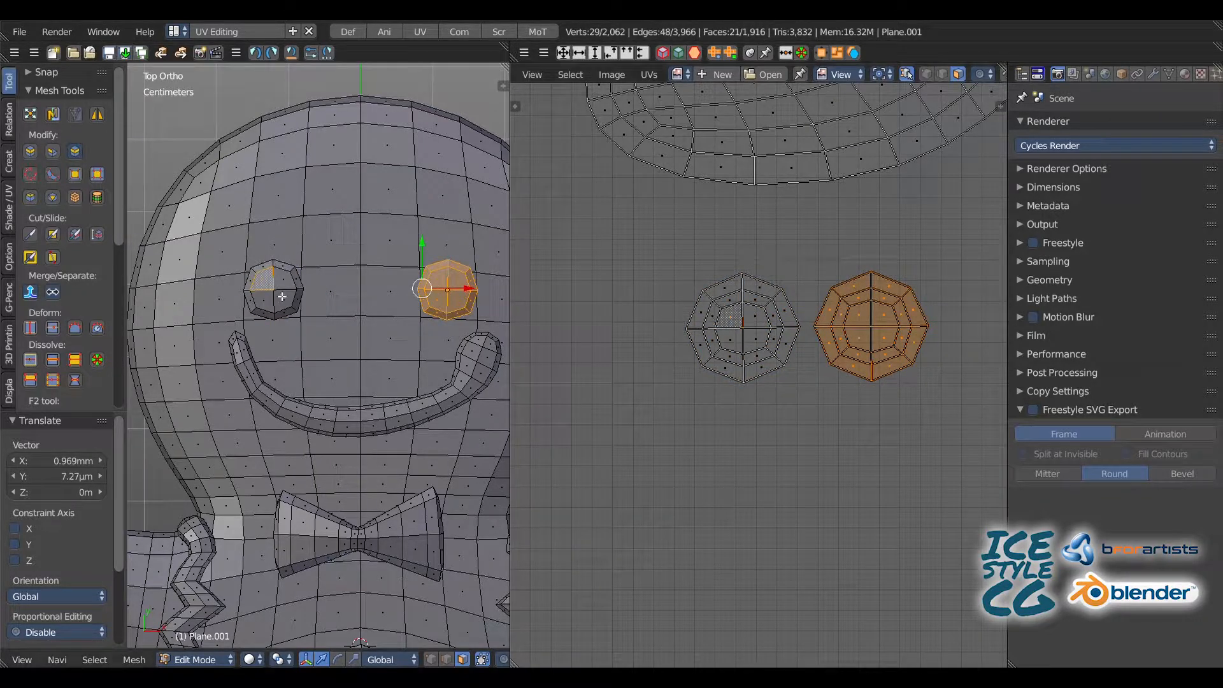
key("l")
key("g")
left_click(560, 254)
scroll(615, 316, "down", 5)
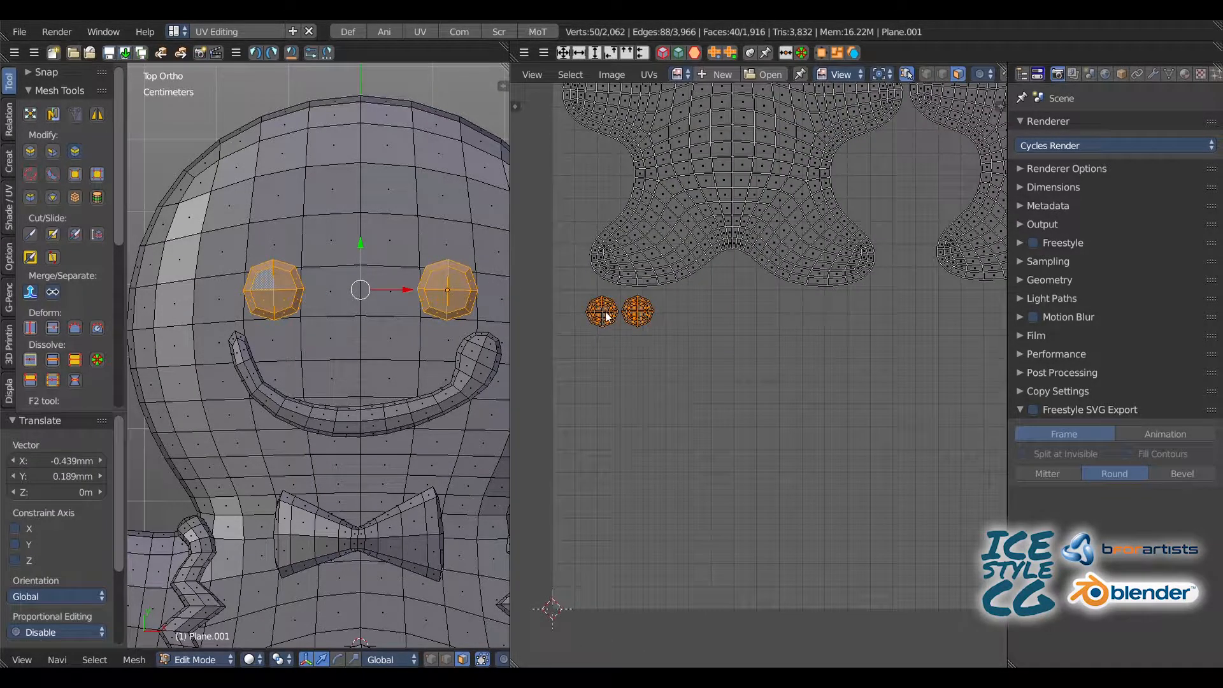
key("g")
left_click(607, 318)
Step: Select the smile geometry and move its island directly below the pair of eye islands
scroll(692, 350, "down", 4)
middle_click_drag(857, 328, 750, 244)
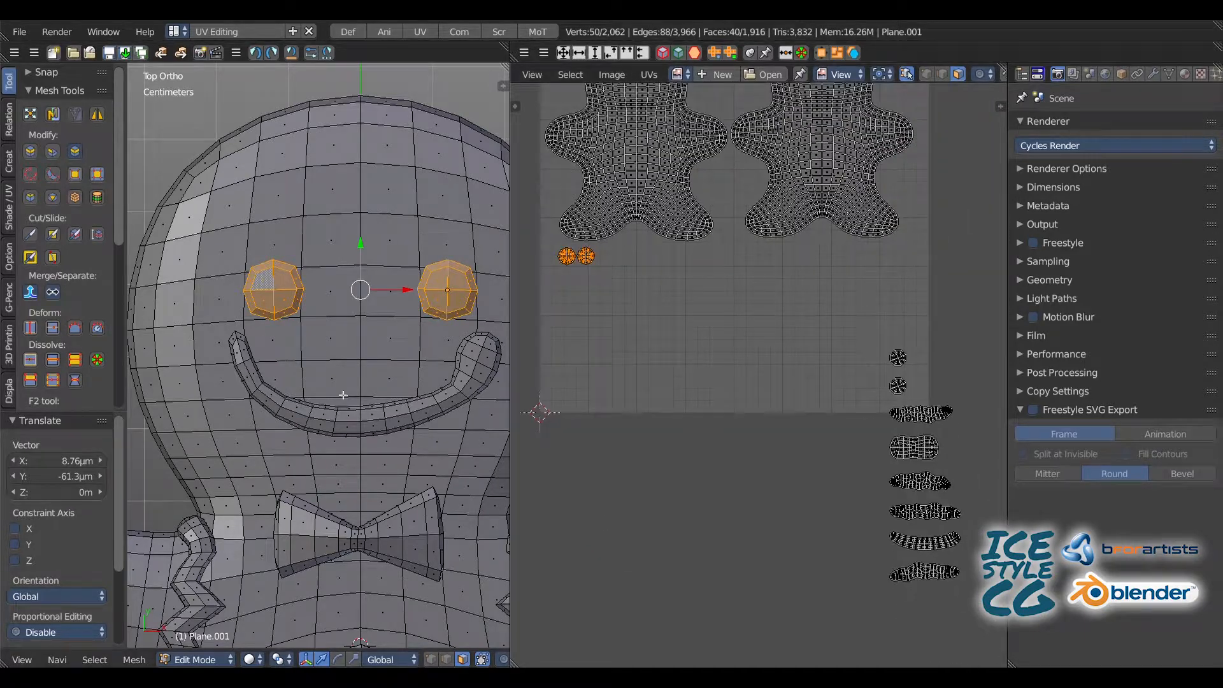
key("a")
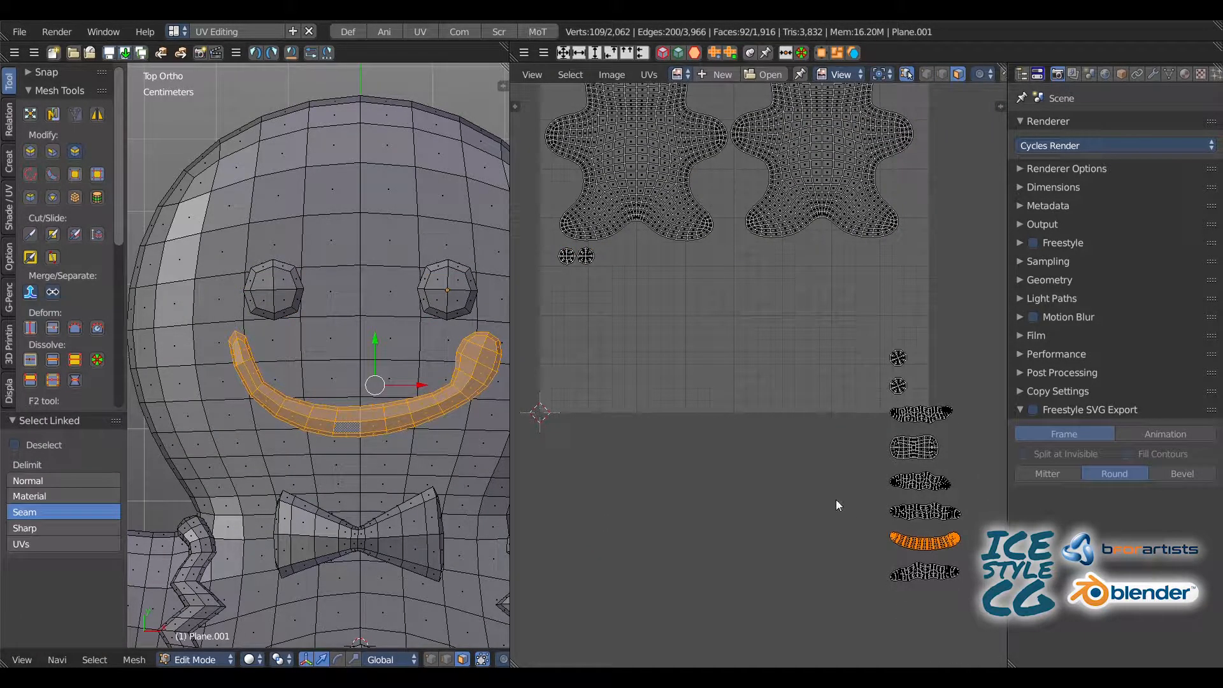
key("g")
left_click(498, 254)
key("a")
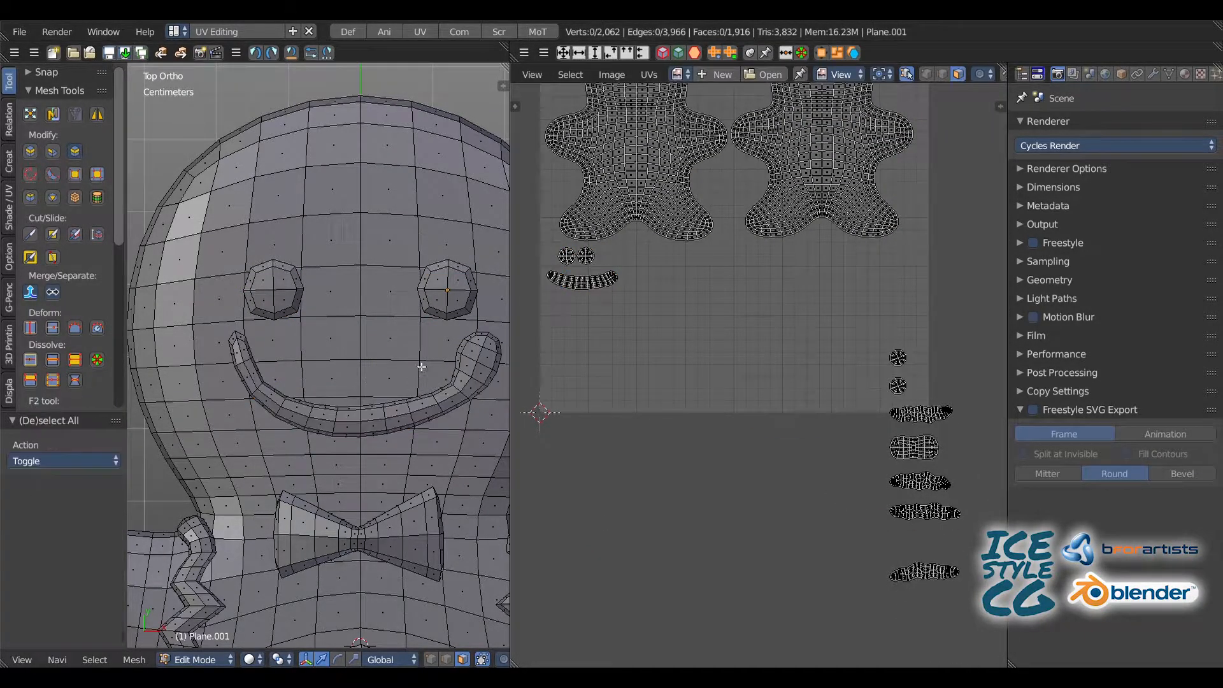
Step: Select the bow tie geometry and move its island directly below the smile island
middle_click_drag(382, 505, 382, 384, "shift")
left_click(413, 412)
key("l")
key("g")
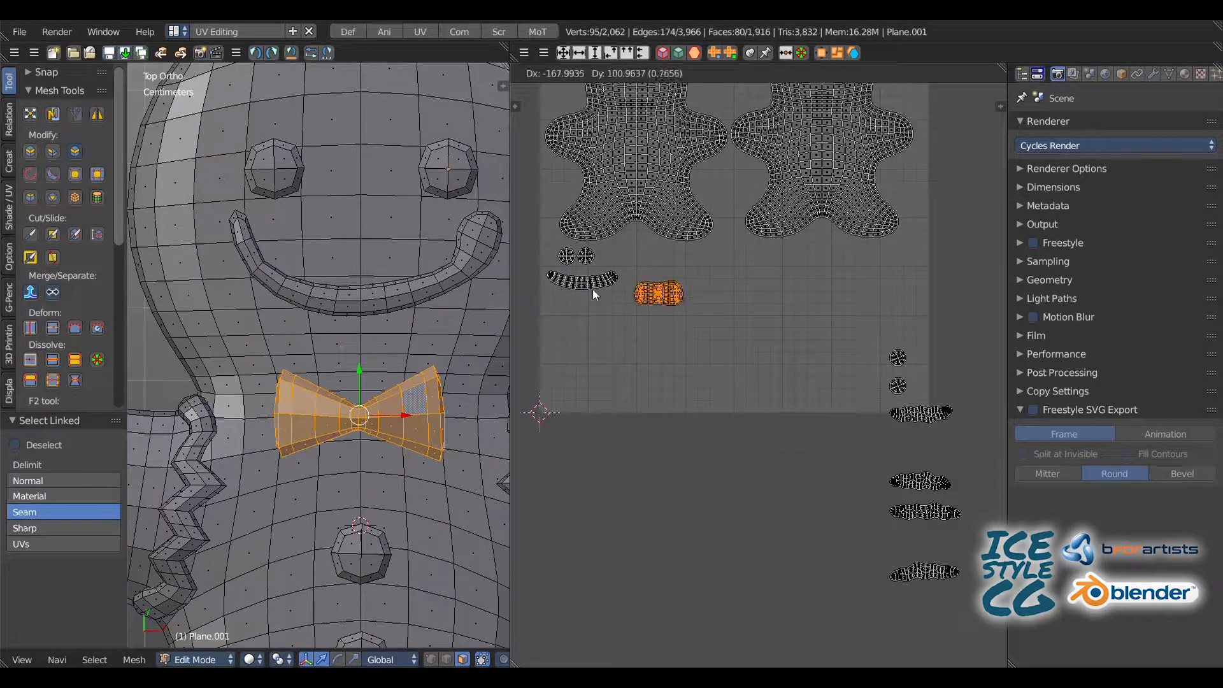
left_click(593, 261)
key("g")
left_click(554, 320)
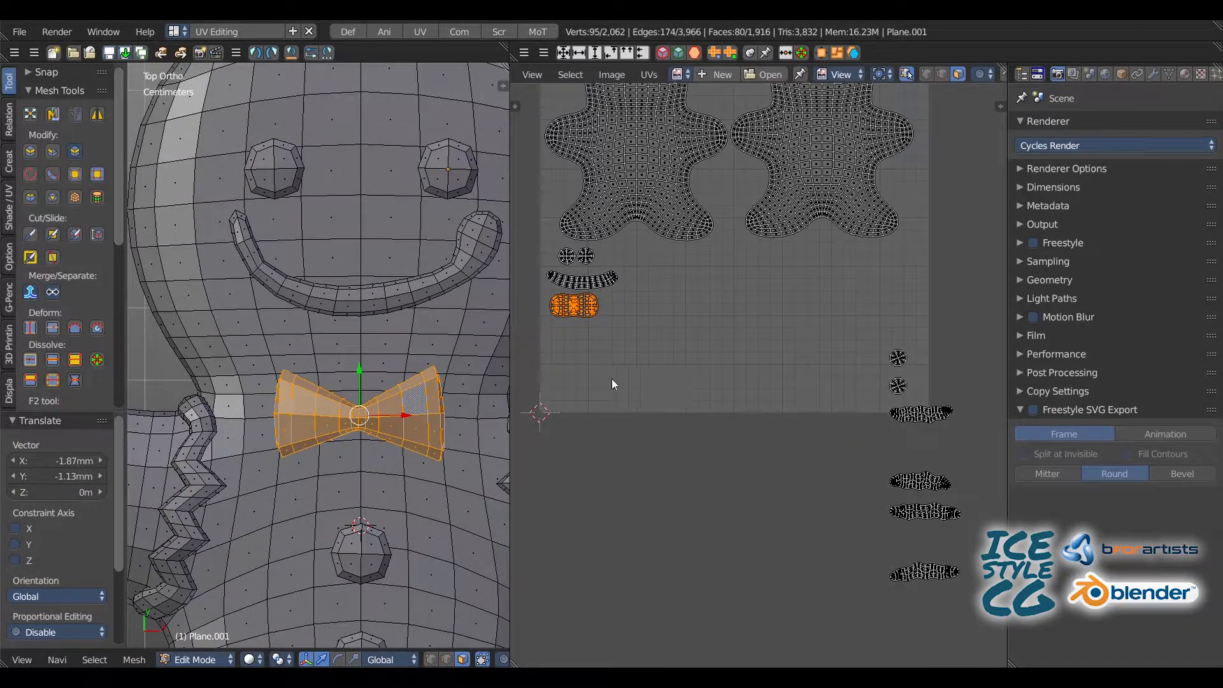
Step: Select the zigzag trim on the left arm and move its island below the bow tie island
key("a")
middle_click_drag(195, 457, 311, 365, "shift")
key("l")
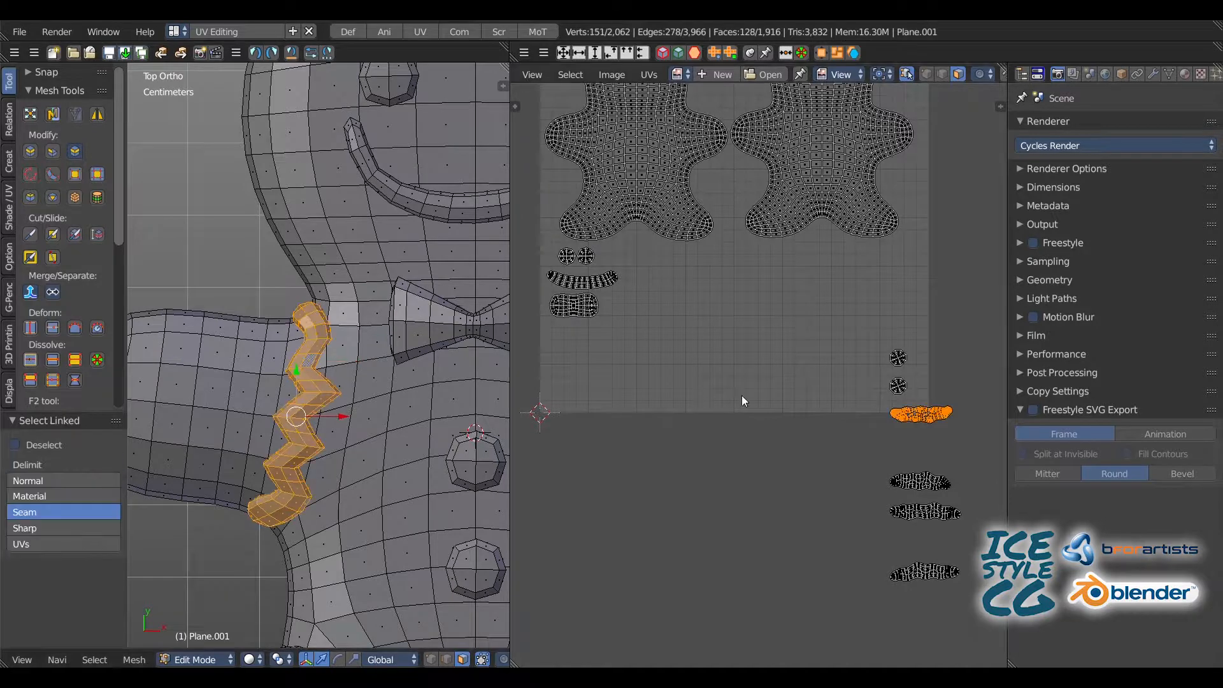
key("g")
left_click(448, 312)
Step: Select the zigzag trim on the right arm and move its island below the left arm trim island
middle_click_drag(466, 315, 245, 251, "shift")
key("a")
left_click(433, 335)
key("l")
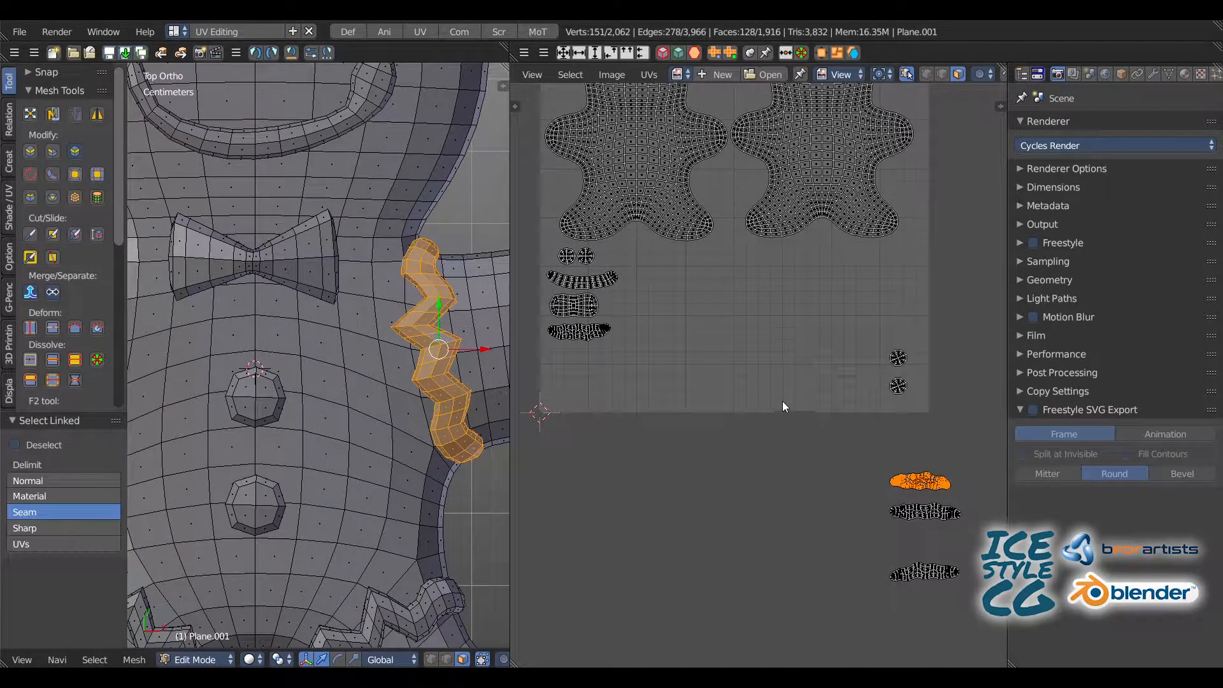
key("g")
left_click(444, 278)
Step: Select the zigzag trim on the left leg and move its island to the right of the bow tie island
middle_click_drag(263, 342, 381, 184, "shift")
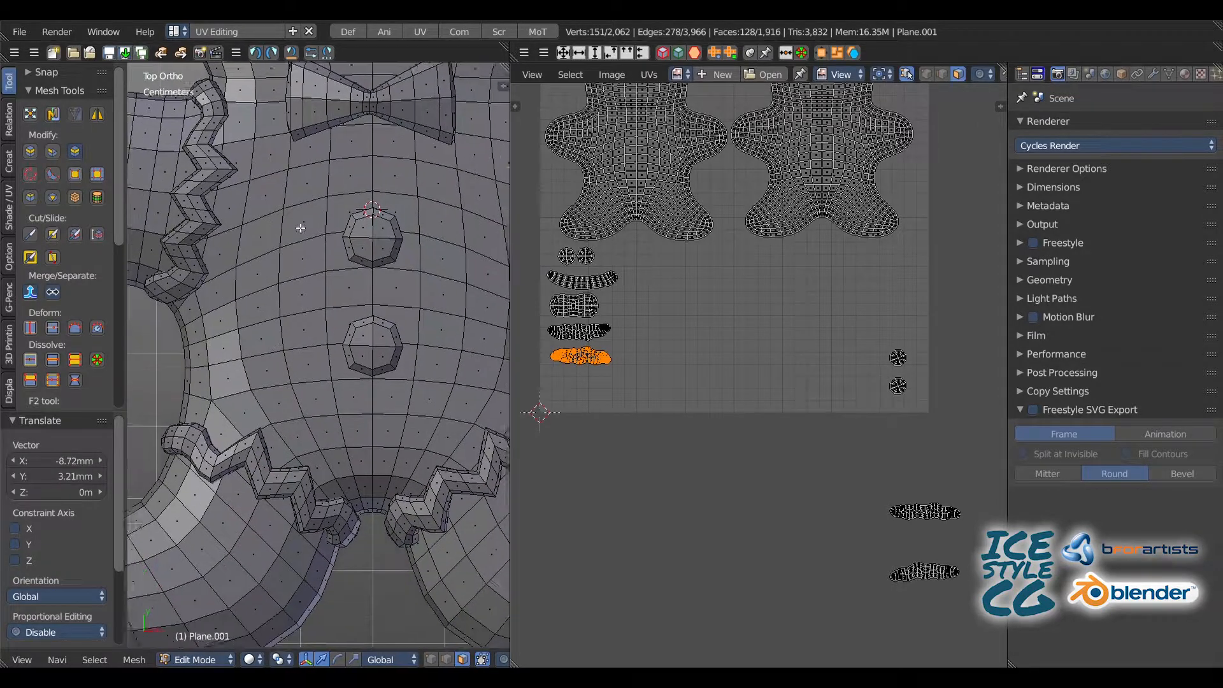
key("a")
key("l")
key("a")
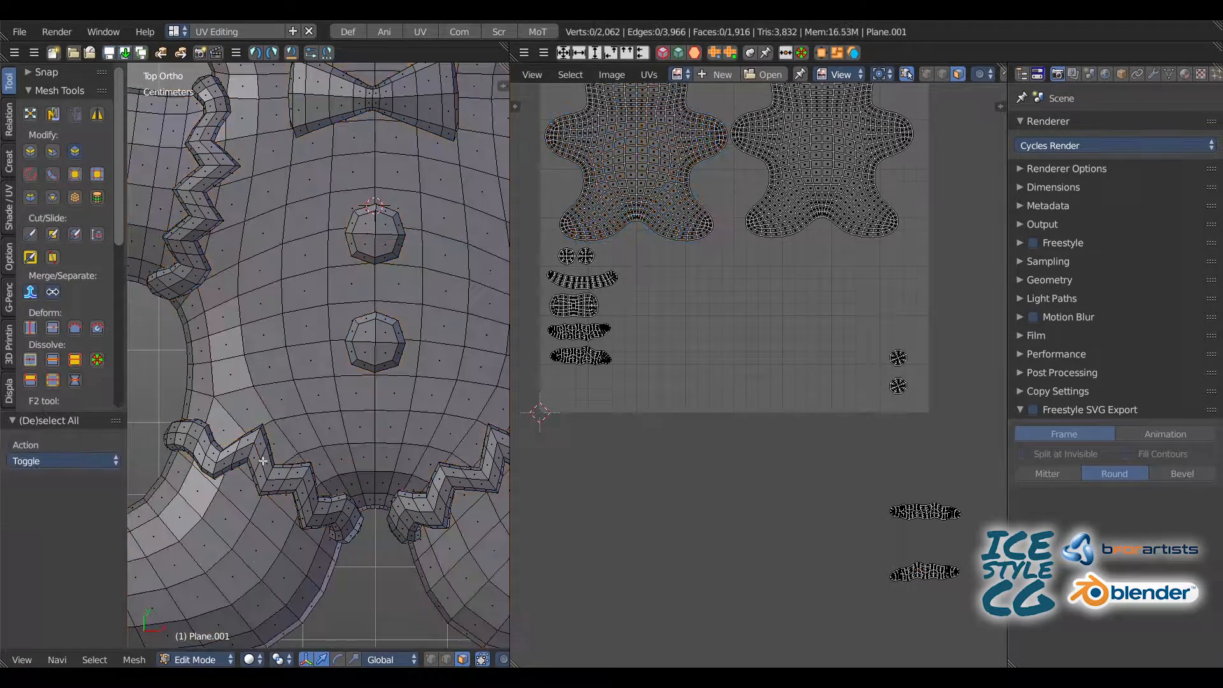
key("l")
key("g")
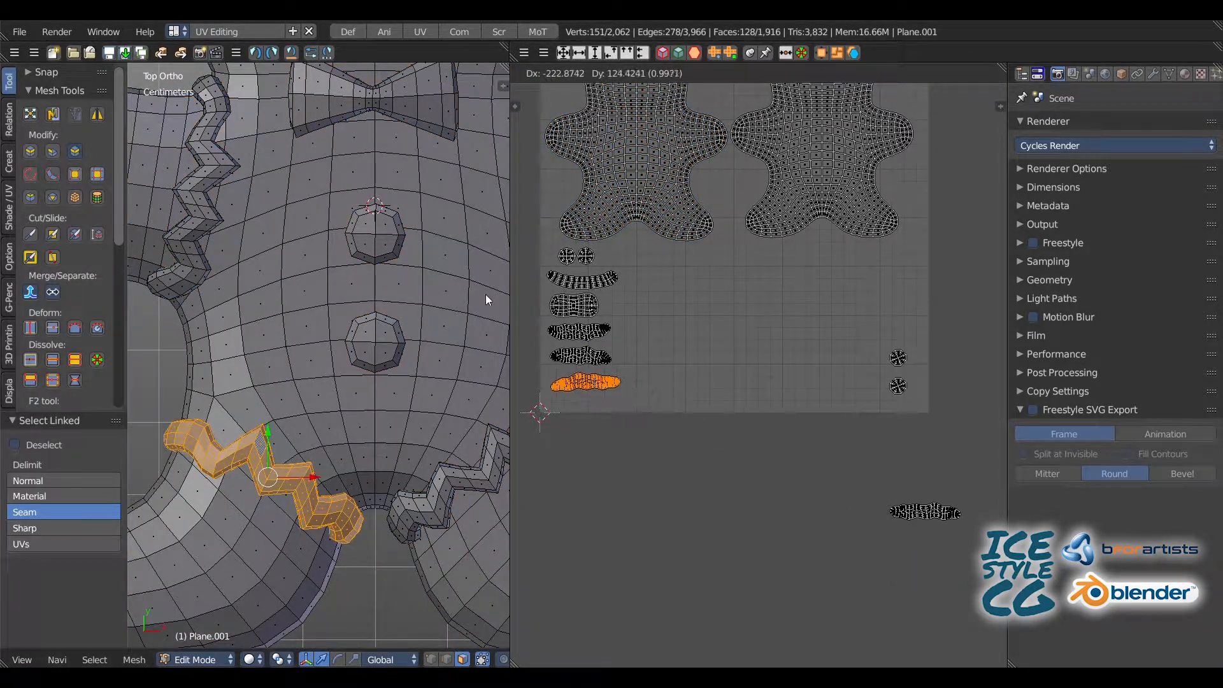
left_click(554, 223)
Step: Select only the zigzag trim on the right leg and move its island below the left leg trim island
key("a")
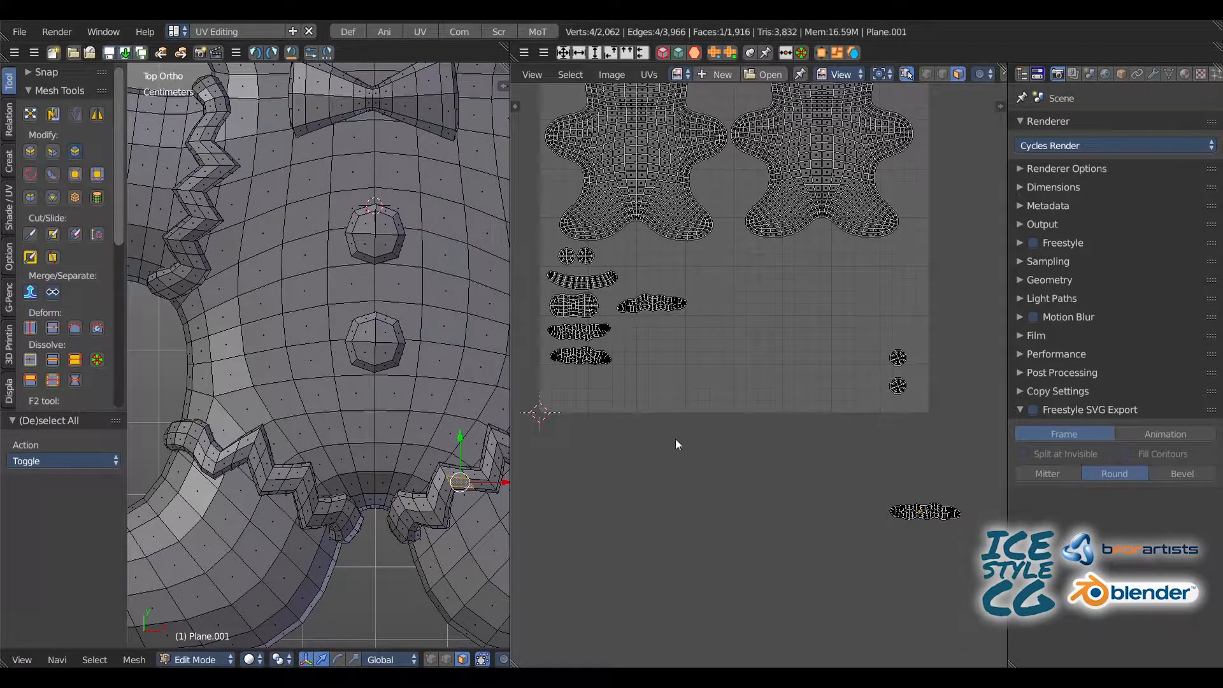
key("l")
key("l")
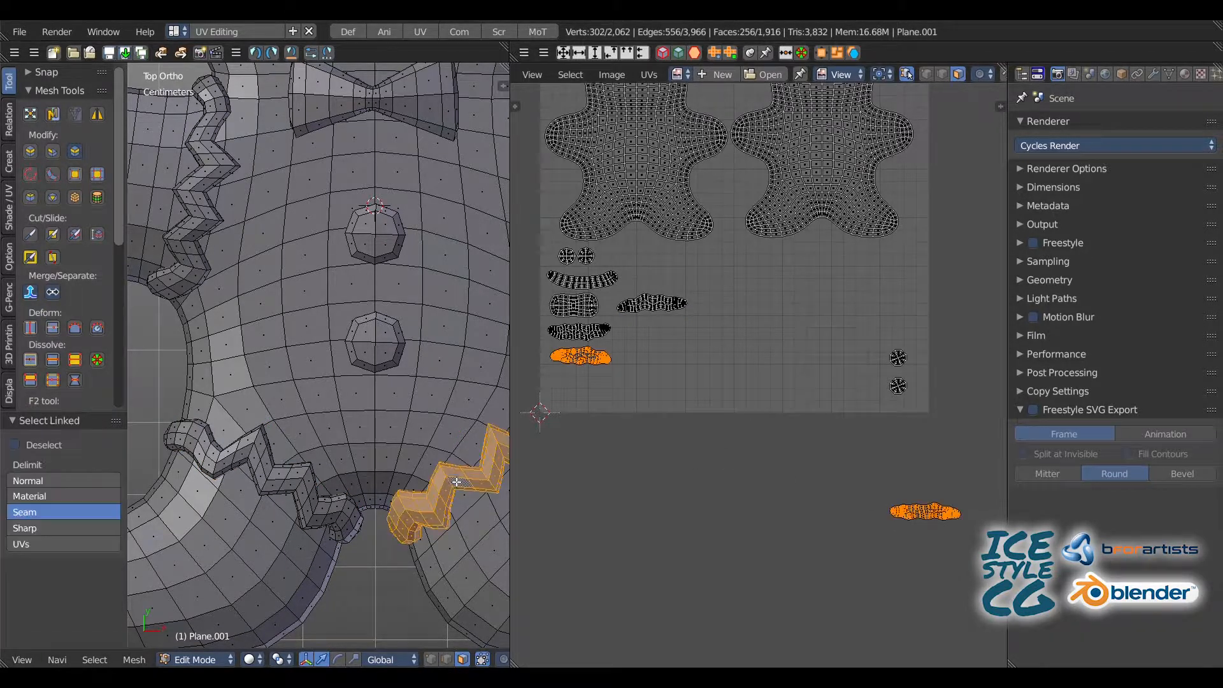
key("a")
left_click(453, 473)
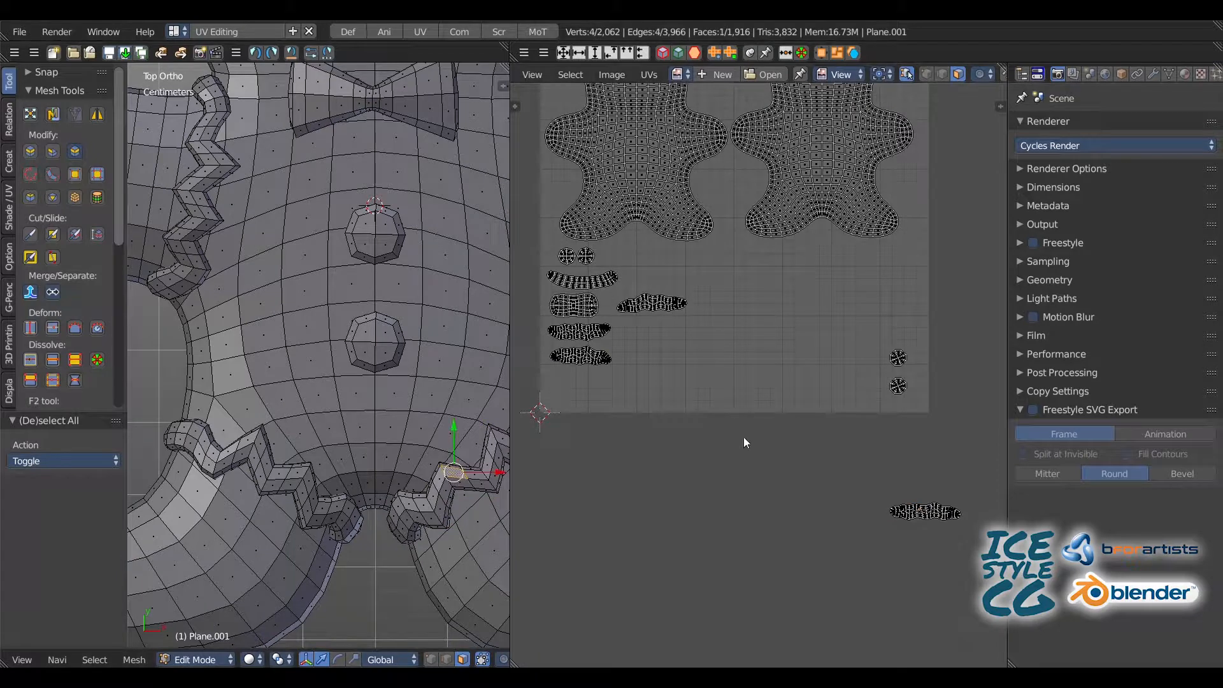
key("l")
key("g")
left_click(542, 307)
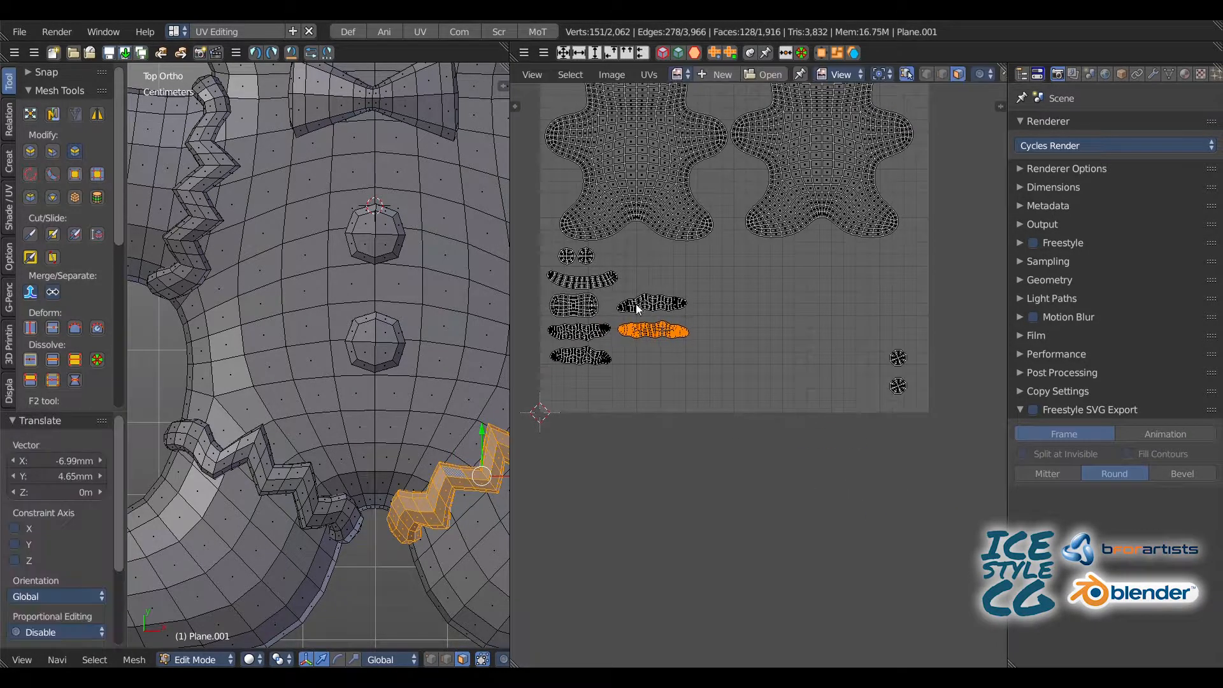
Step: Select both leg trim islands and move them down in line with the two arm trim islands
left_click(639, 304, "shift")
key("l")
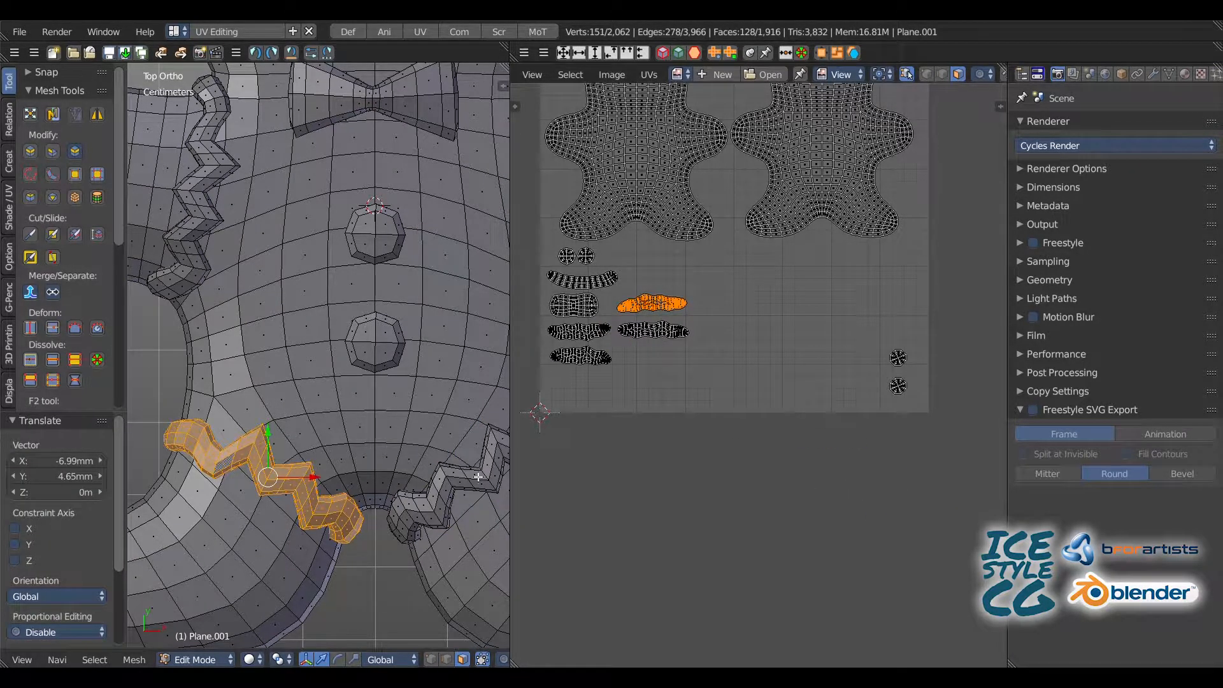
left_click(666, 331, "shift")
key("l")
key("g")
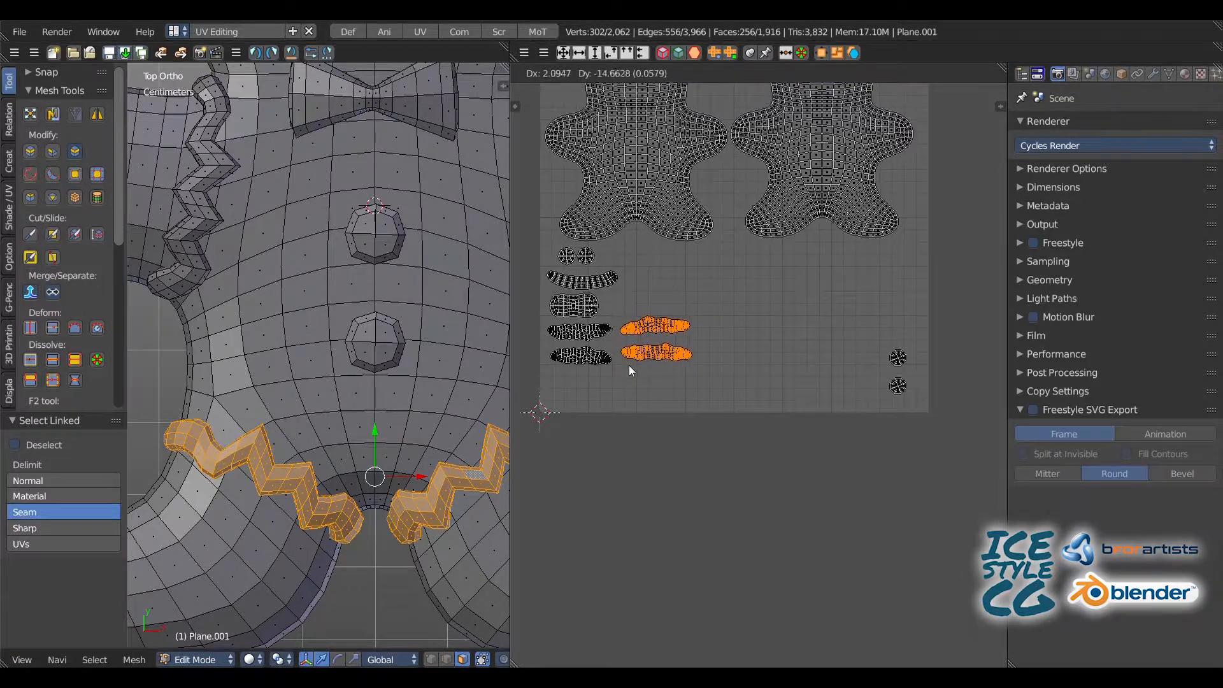
left_click(629, 367)
Step: Select both belly buttons and move their islands up beside the eye, mouth and bow tie islands
key("a")
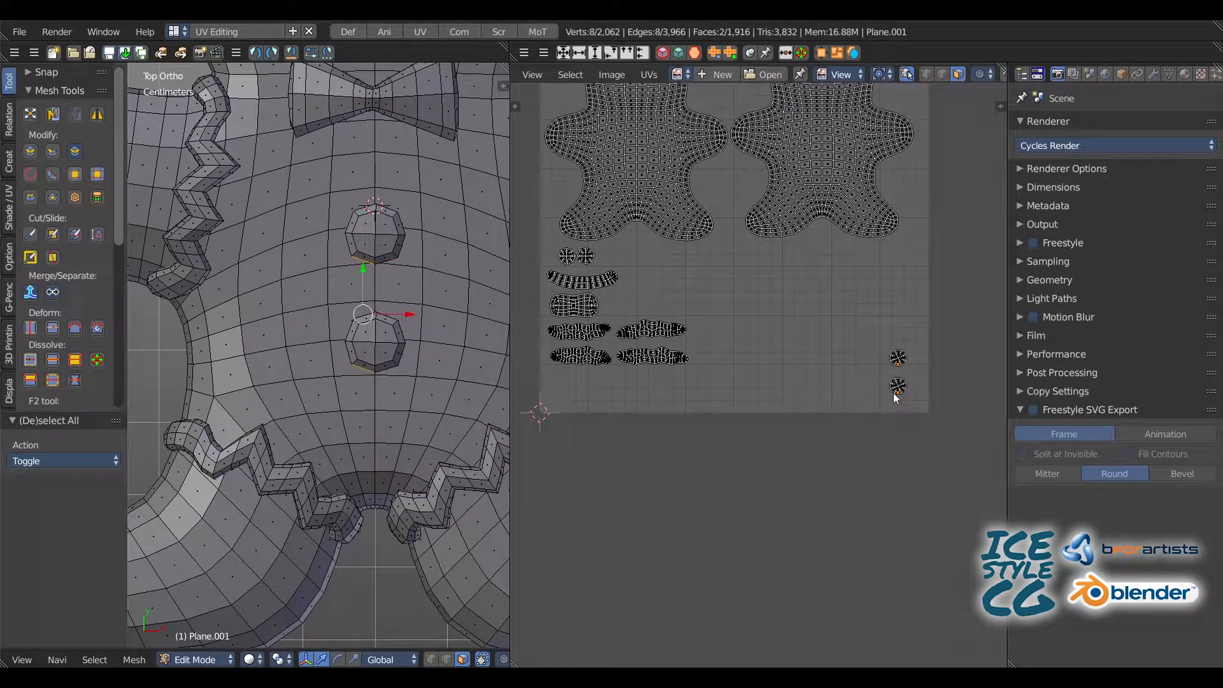
key("ctrl+l")
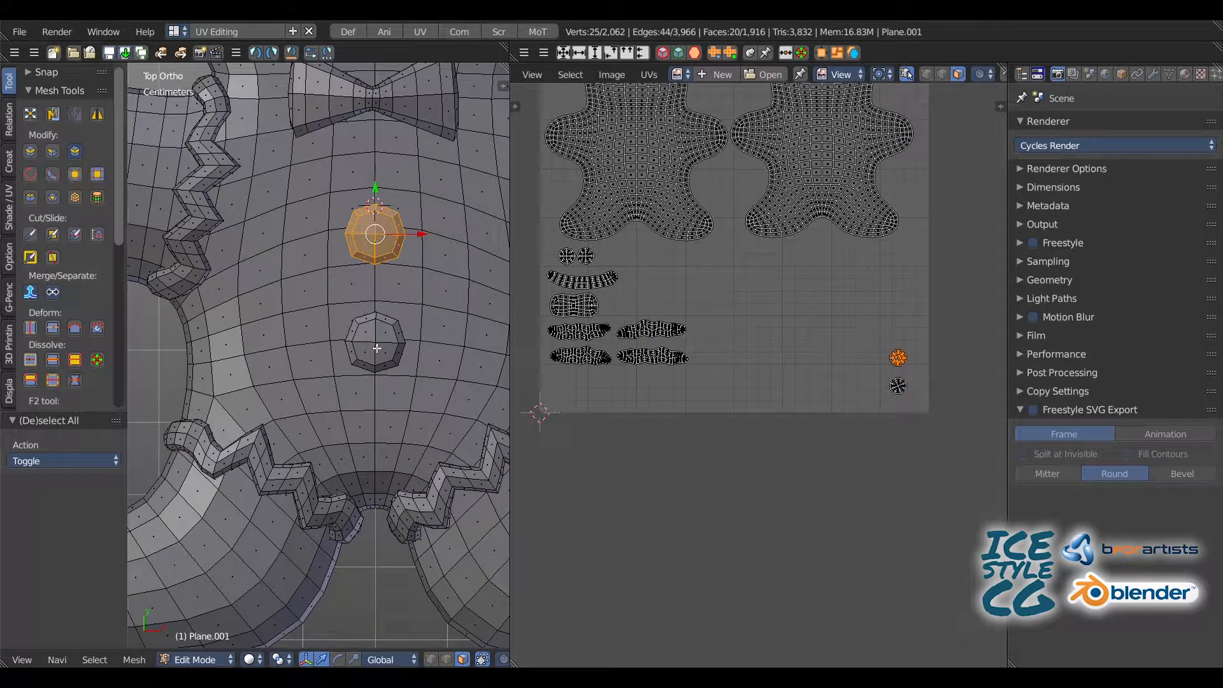
key("l")
key("g")
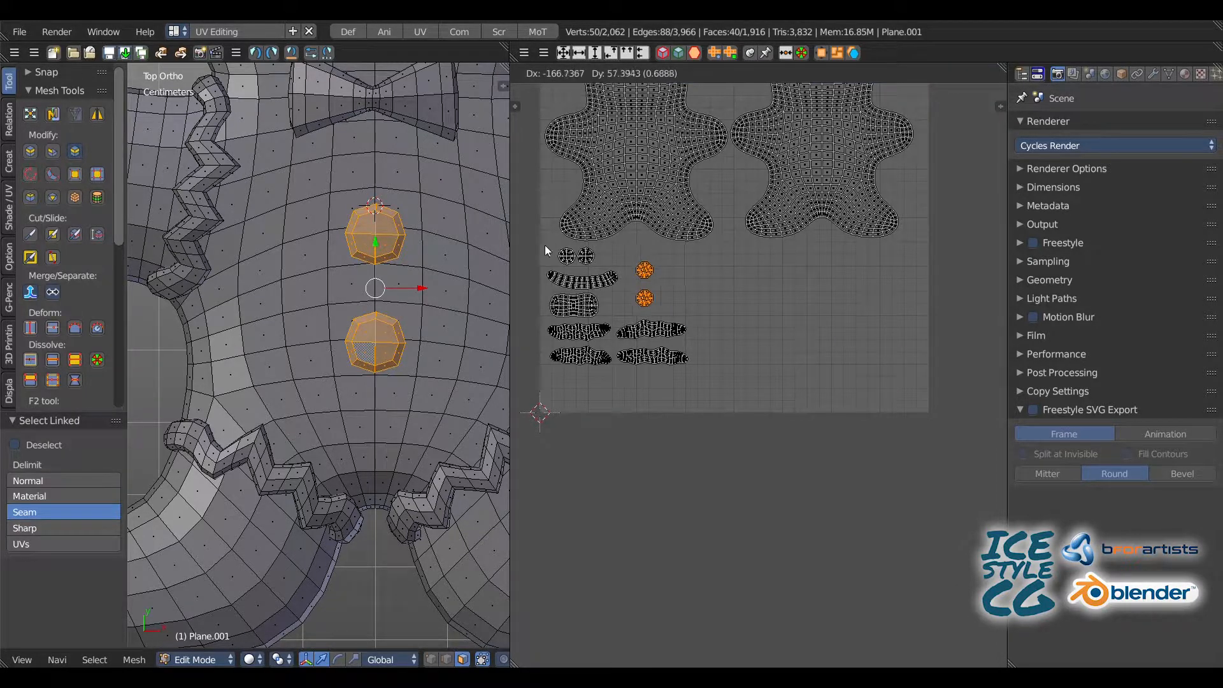
left_click(540, 246)
middle_click_drag(645, 242, 664, 369)
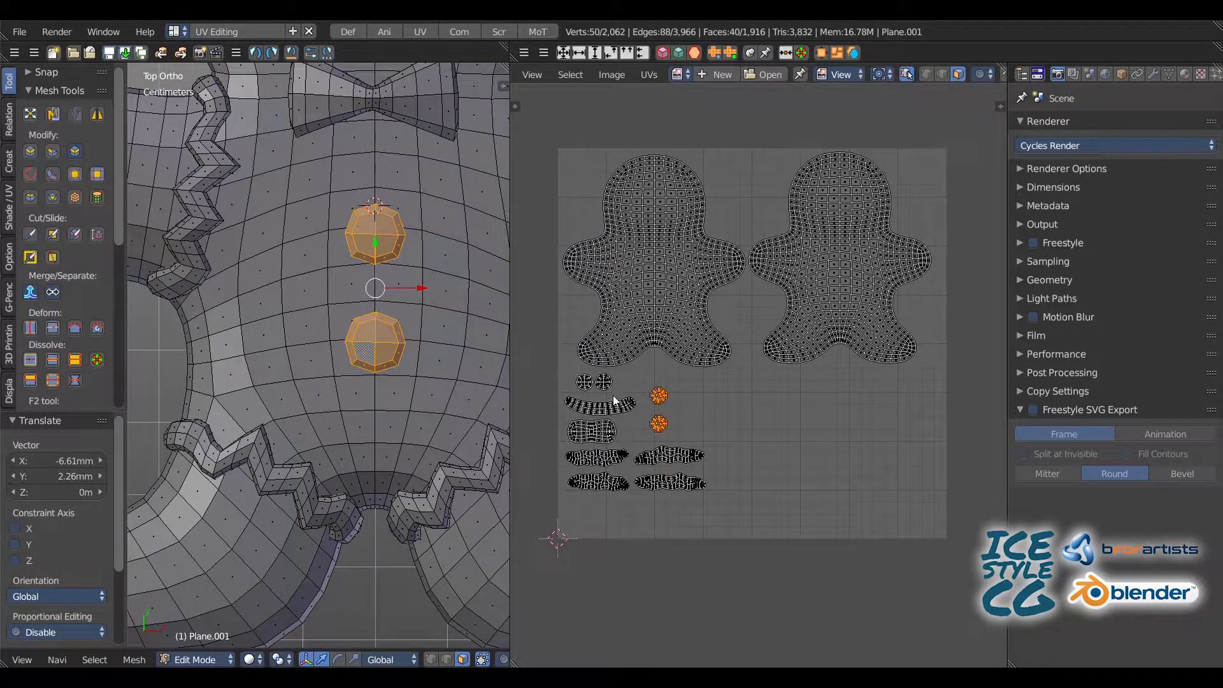
Step: Select all UV islands and shift the whole layout slightly right and down within the grid
key("b")
left_click_drag(536, 127, 959, 575)
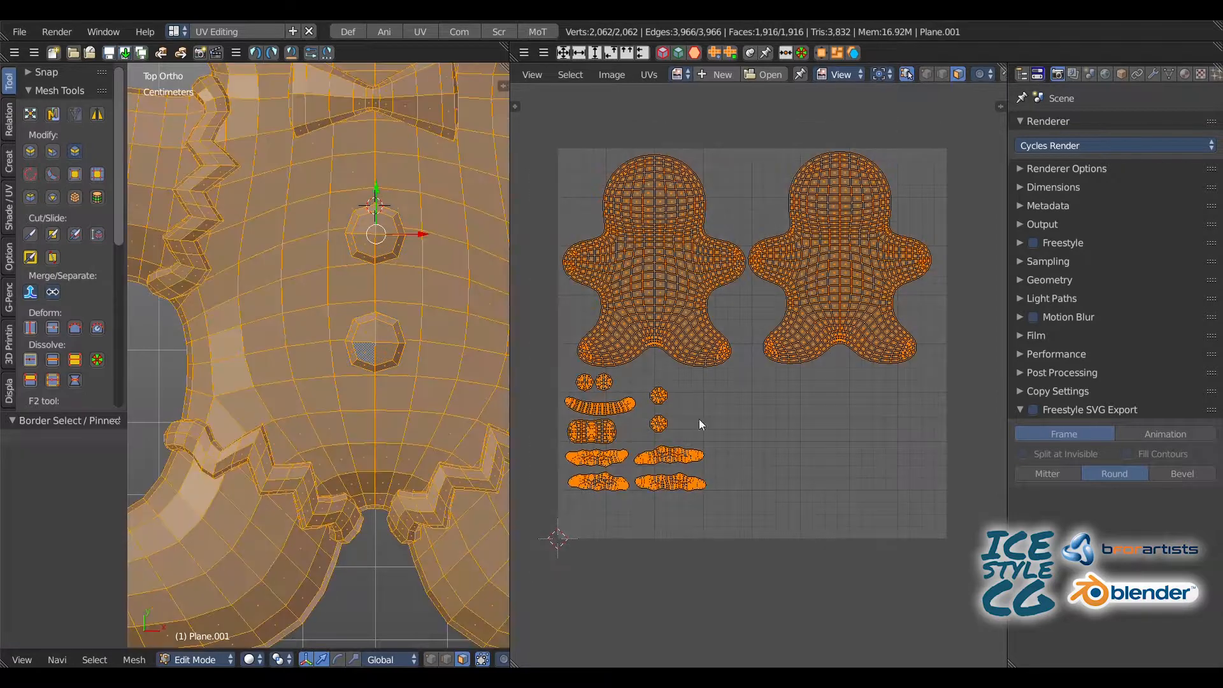
key("g")
left_click(667, 319)
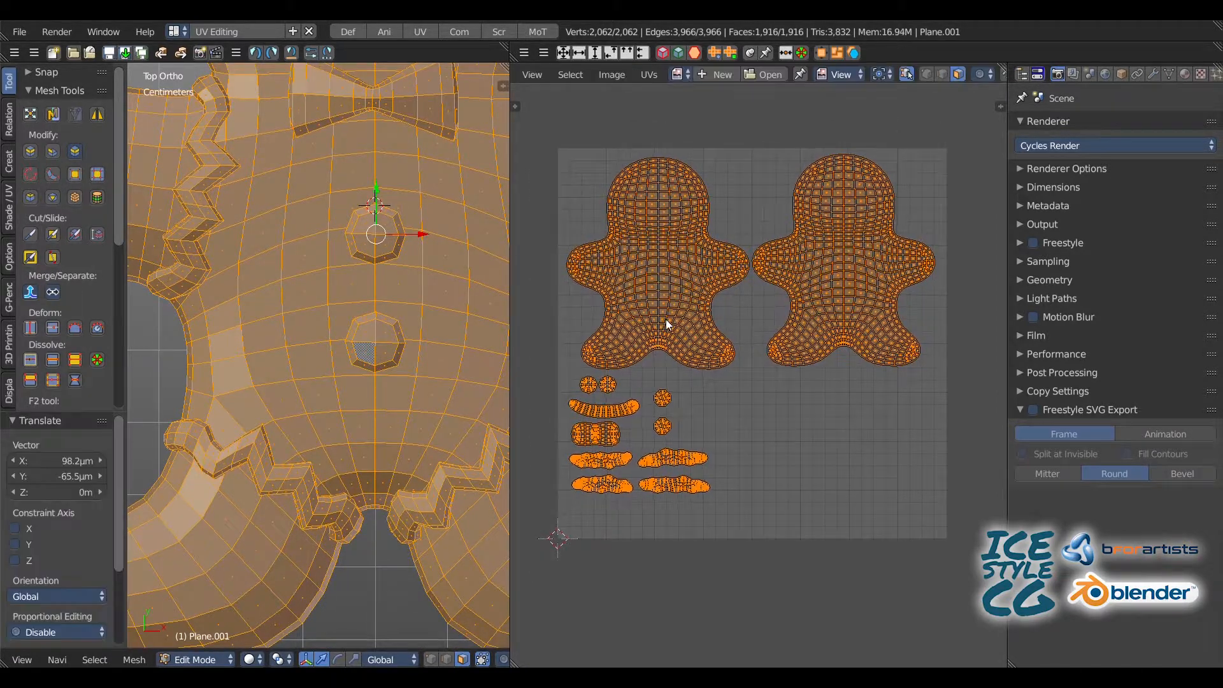
Step: Select only the small islands below the left body island and scale them up by about 1.49
key("a")
key("b")
left_click_drag(551, 373, 702, 525)
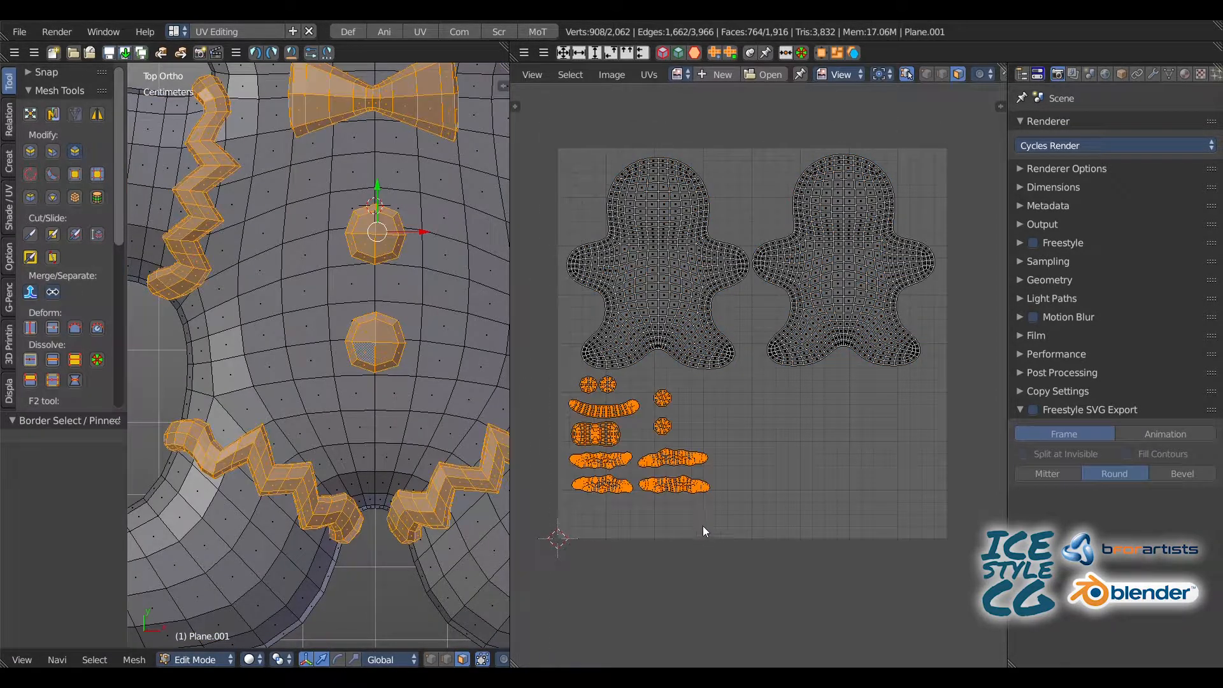
key("s")
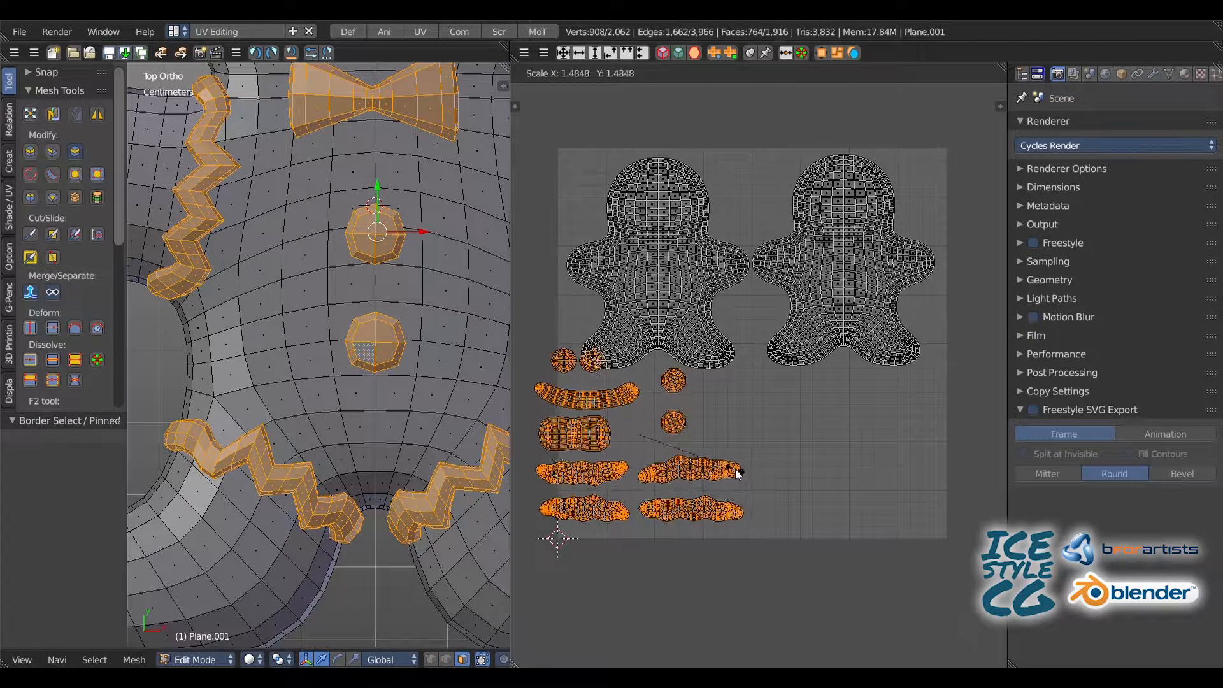
left_click(727, 467)
Step: Enlarge the small islands by a further 1.365 and reposition them clear of the body islands
key("g")
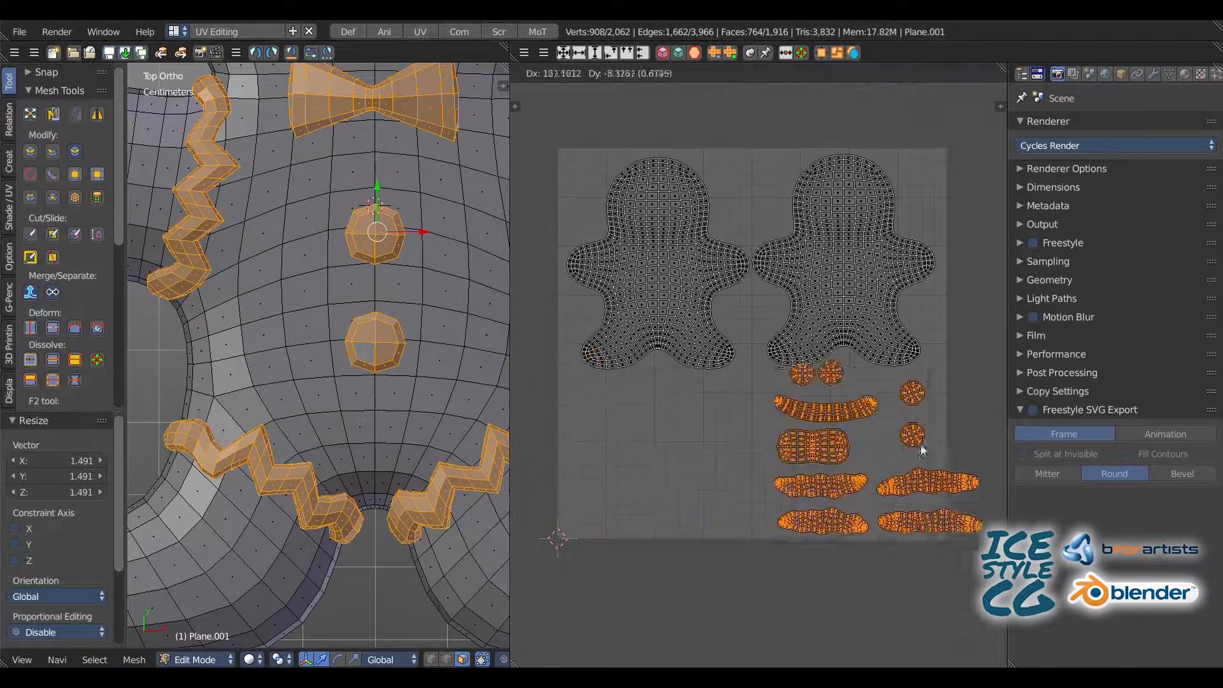
left_click(709, 470)
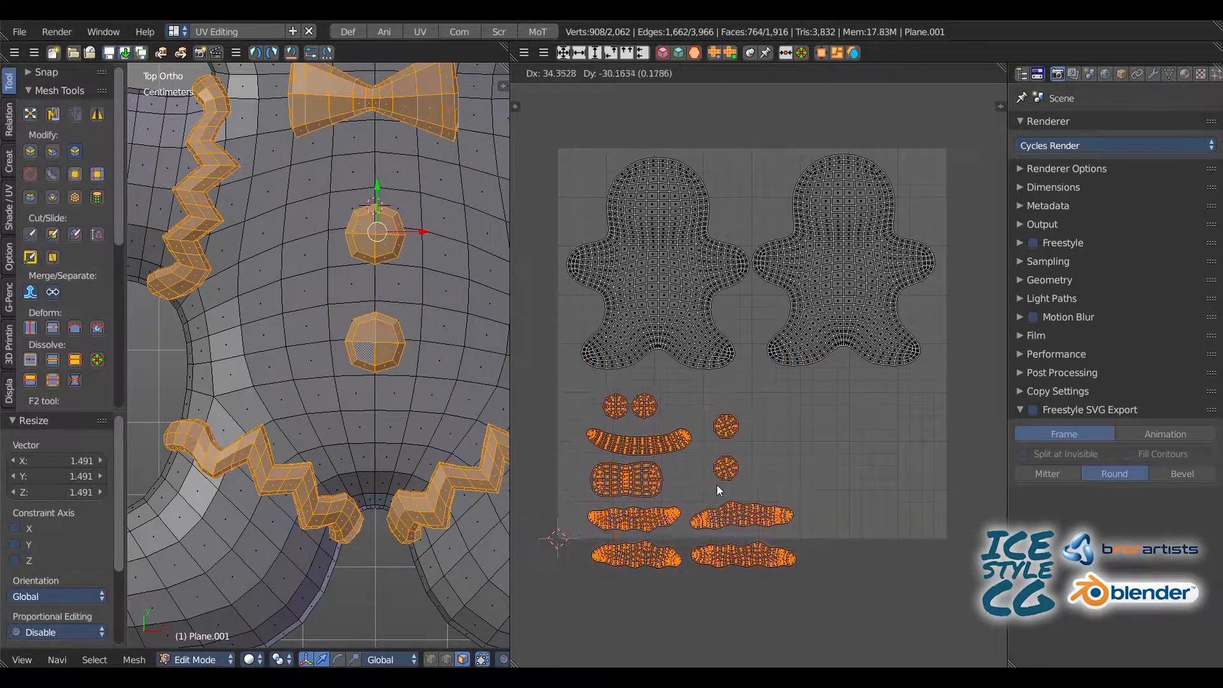
key("s")
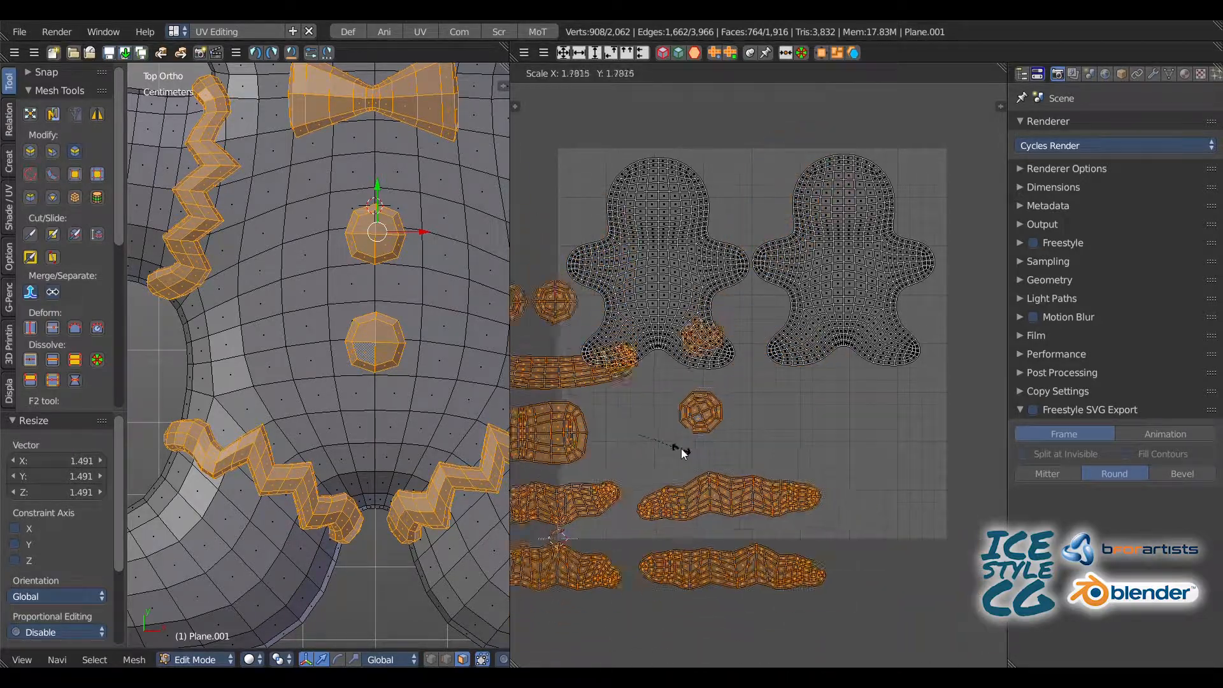
left_click(613, 431)
key("g")
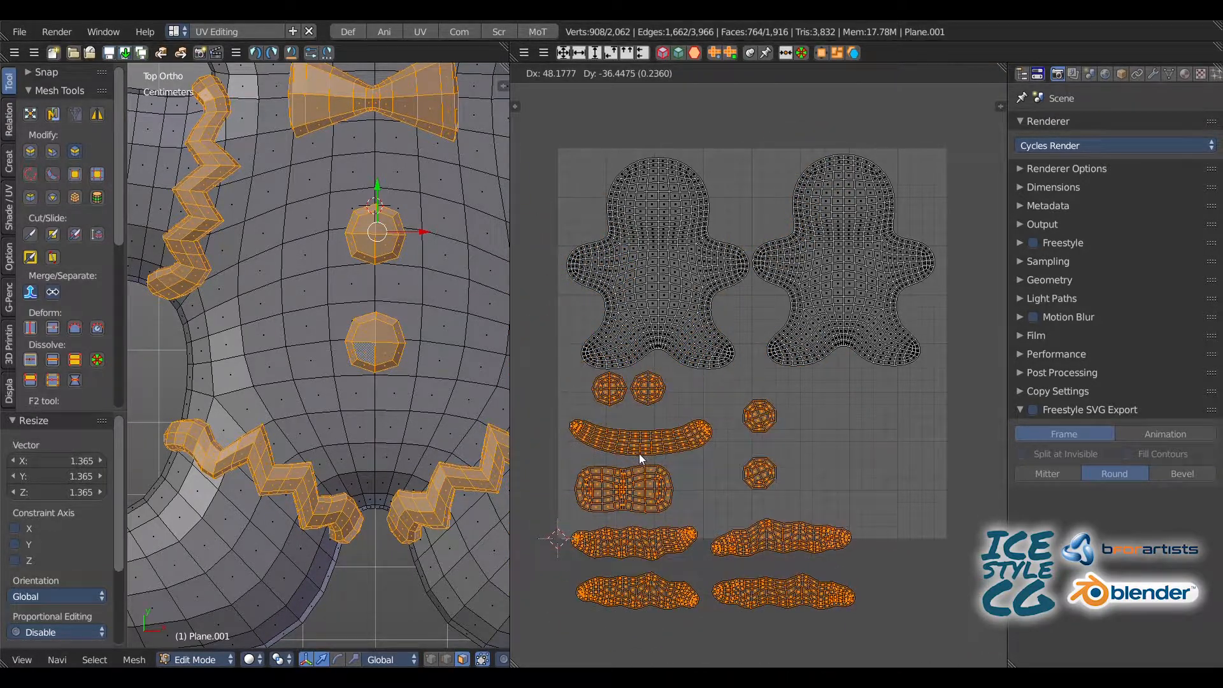
left_click(635, 459)
Step: Move the upper button's island to the right of the eye islands and the lower button's island just beneath it
key("a")
key("l")
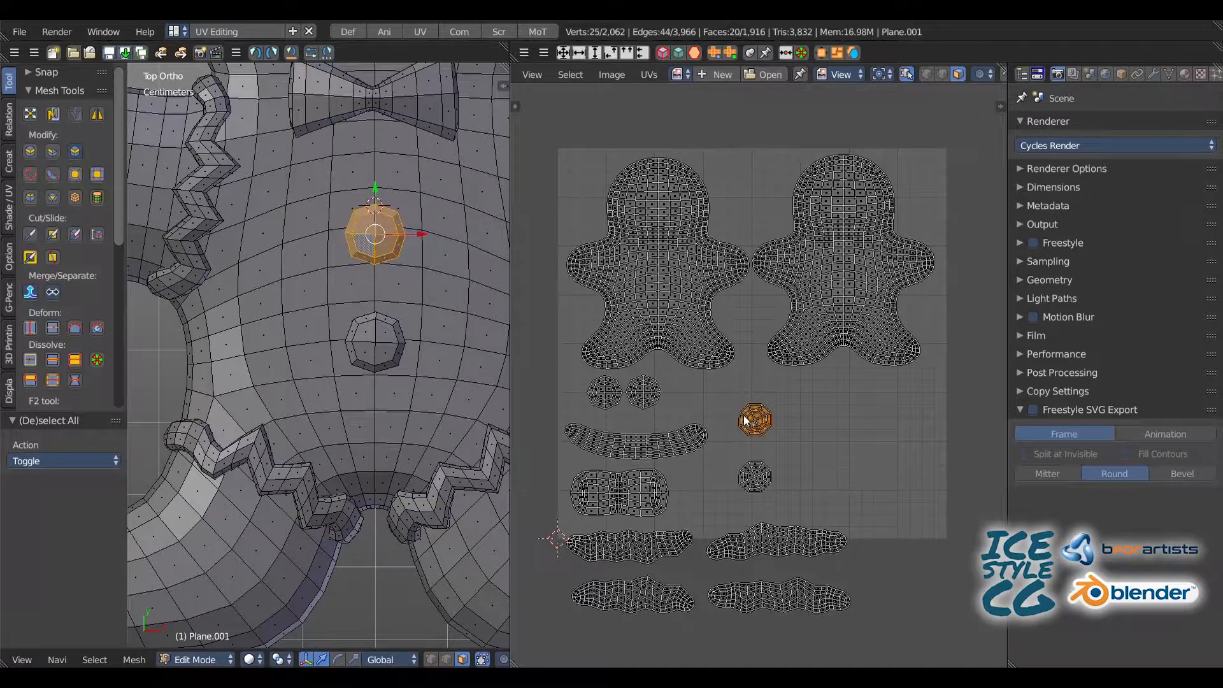
key("g")
left_click(712, 391)
key("a")
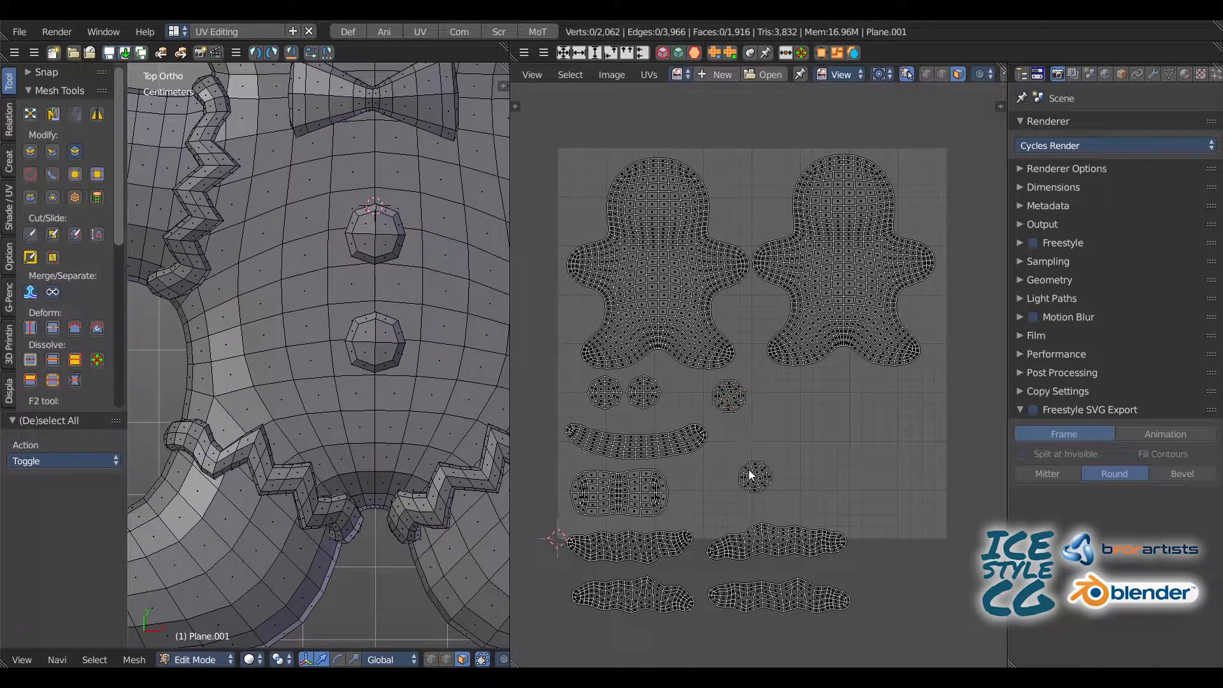
key("l")
key("g")
left_click(734, 436)
Step: Rotate each button island until its centre edges run straight up and across, turning the upper button's island 22.8°
scroll(733, 437, "up", 4)
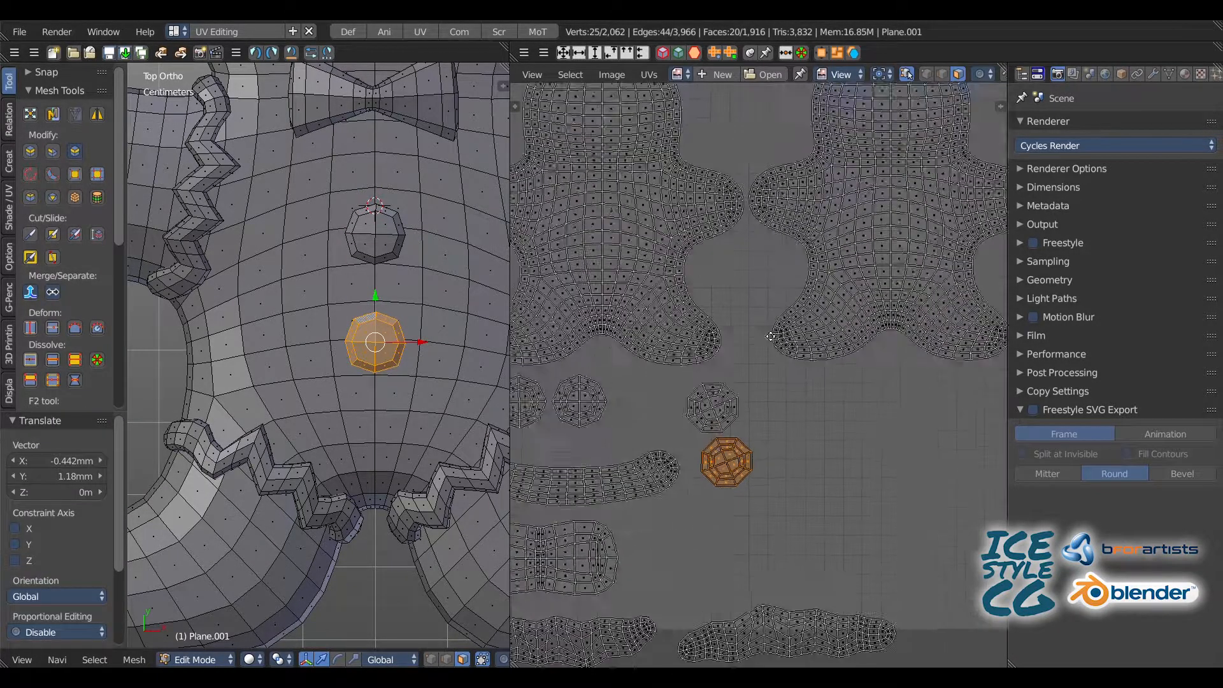
scroll(776, 278, "up", 2)
key("r")
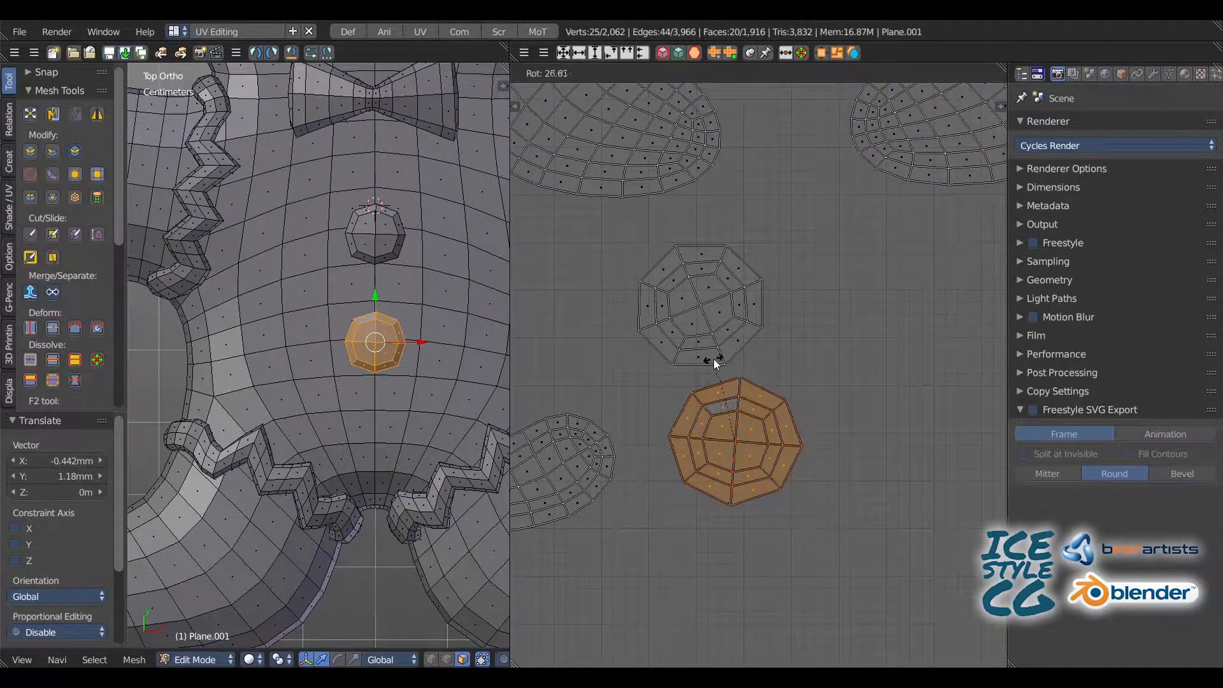
left_click(693, 341)
key("a")
left_click(679, 295)
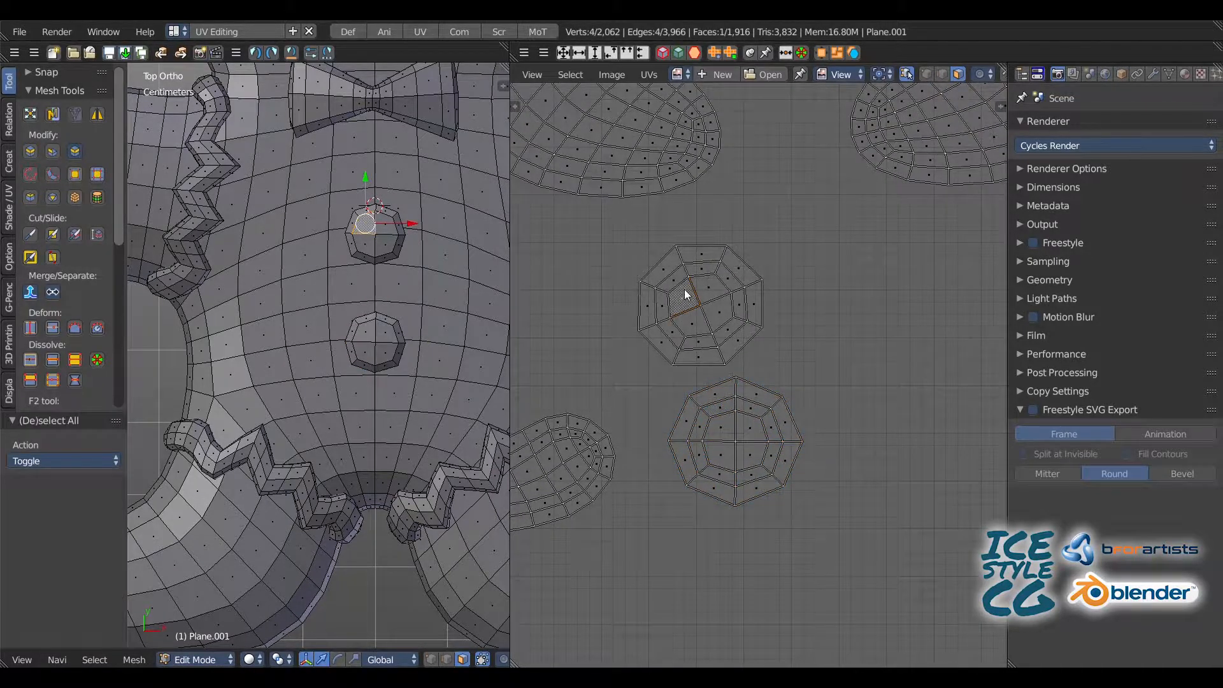
key("l")
key("r")
left_click(703, 296)
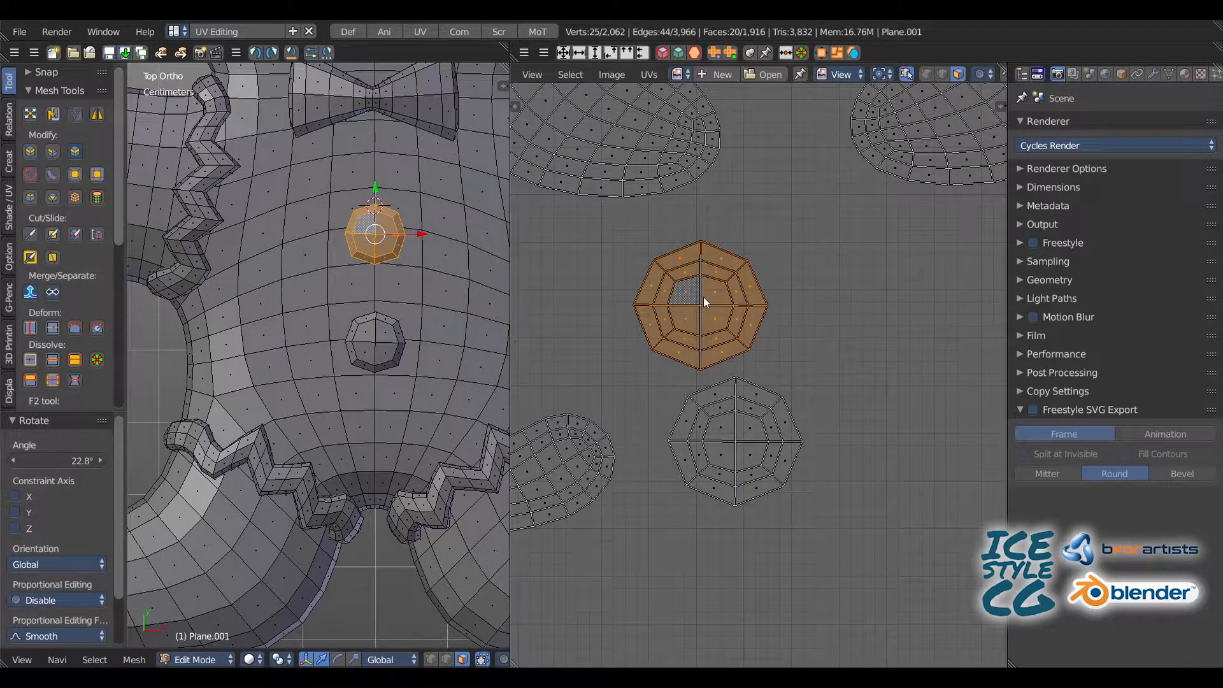
Step: Shift the upper button's island left and place the lower button's island level with it on its right side
key("g")
left_click(631, 287)
key("a")
left_click(732, 440)
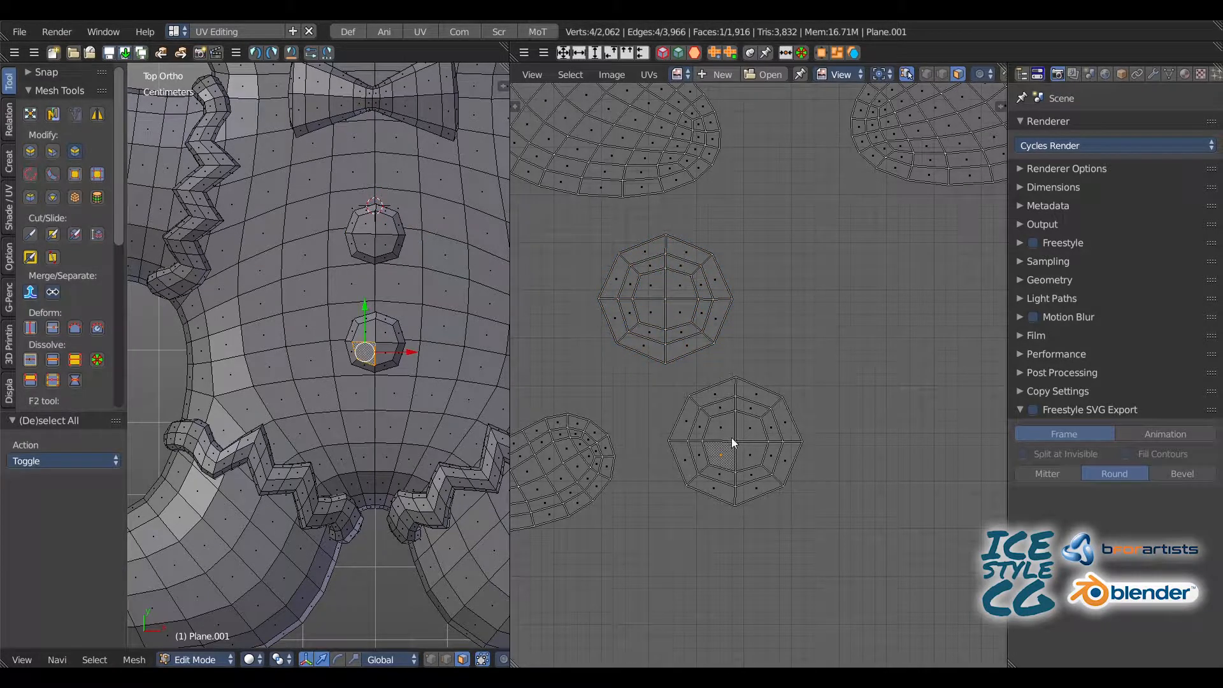
key("l")
key("g")
left_click(816, 292)
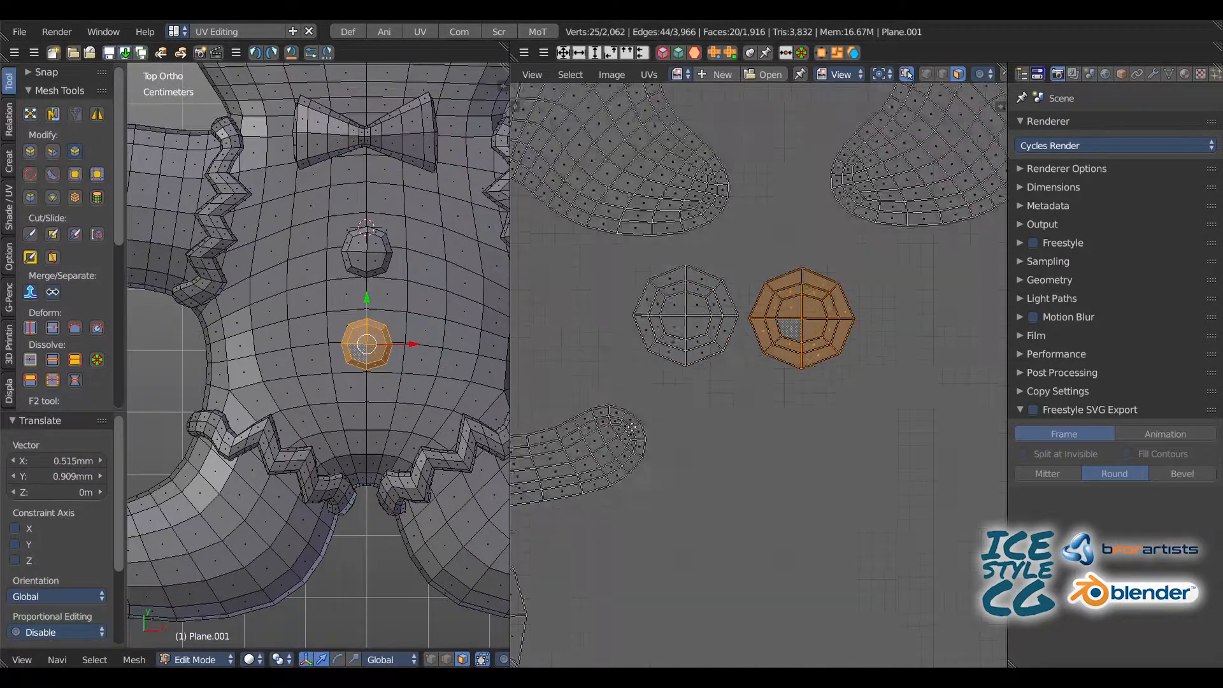
Step: Select all four zigzag trims on the arms and legs and move their islands to the right of the mouth and bow tie islands
key("Home")
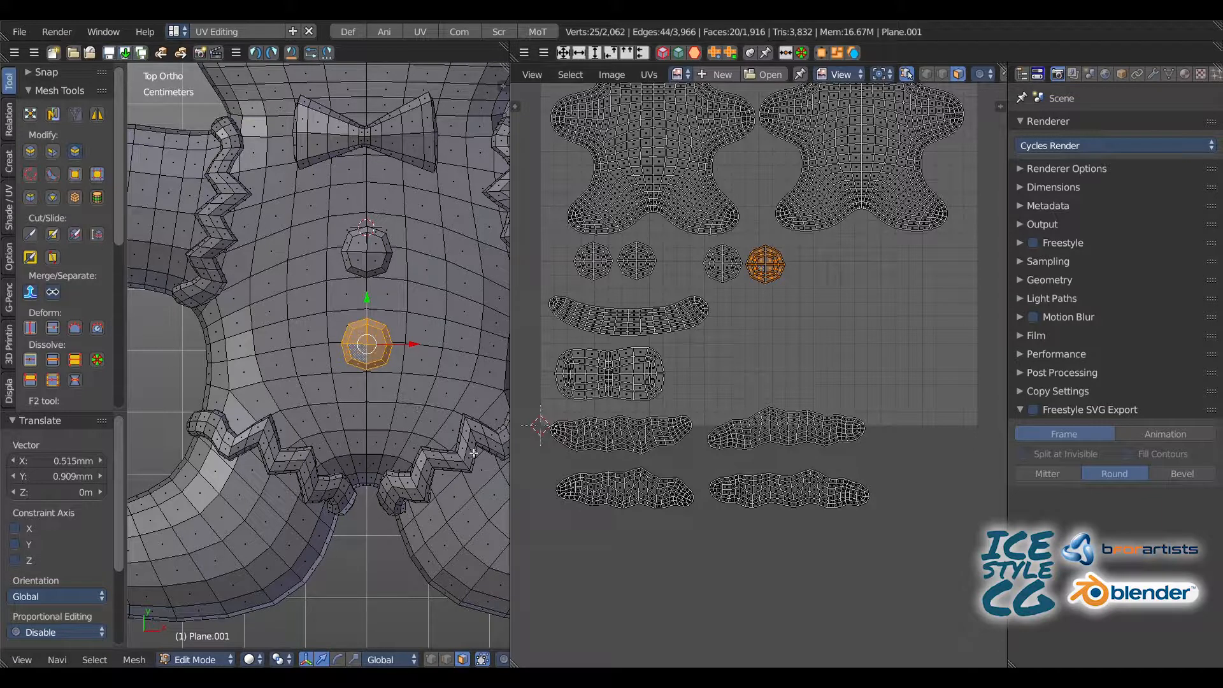
key("a")
right_click(306, 473, "shift")
right_click(223, 210, "shift")
right_click(502, 198, "shift")
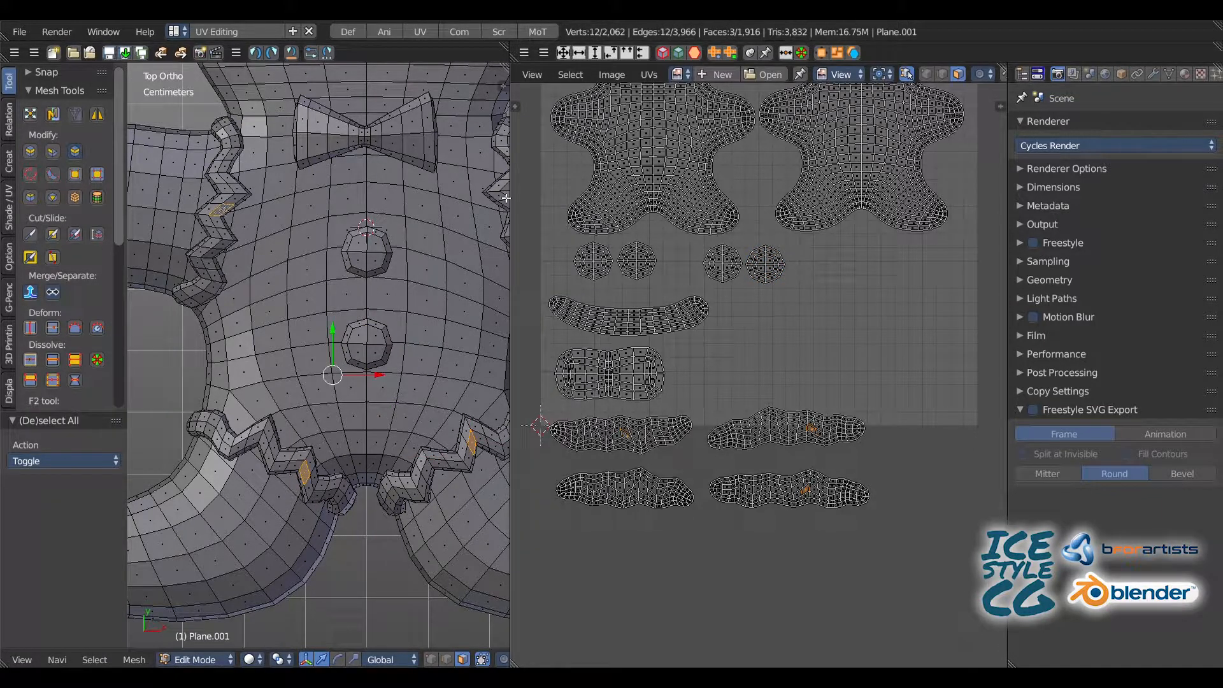
key("ctrl+l")
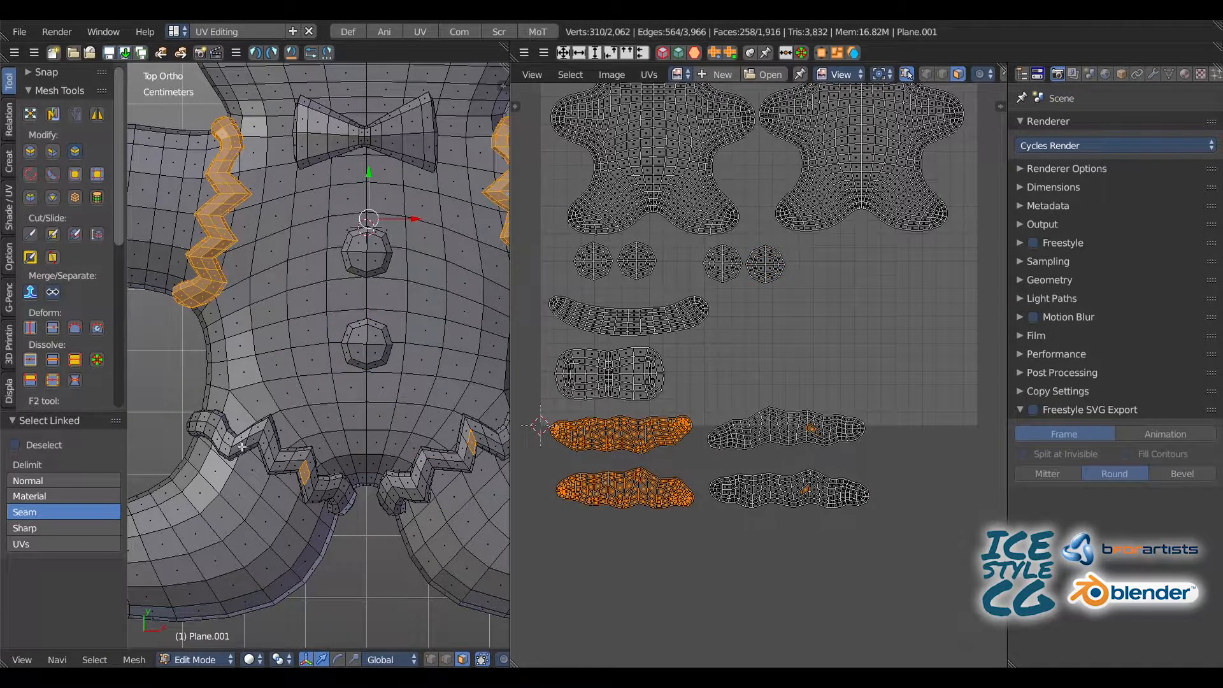
key("g")
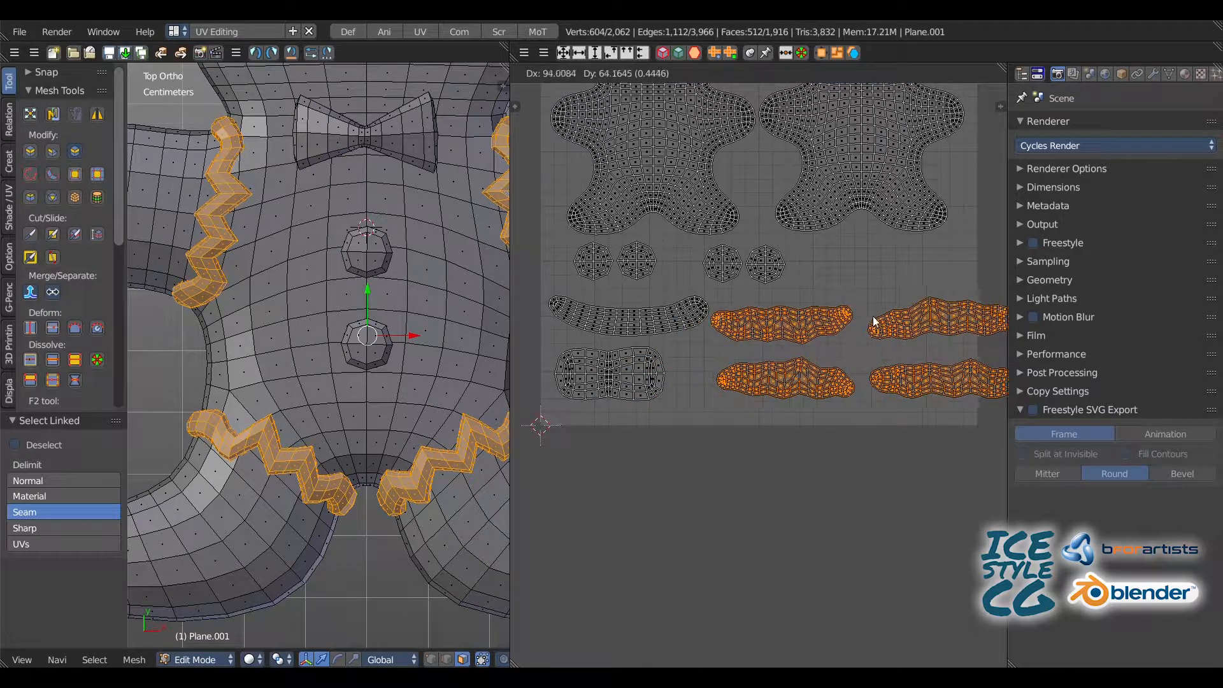
left_click(874, 332)
Step: Move the left leg trim island to the right of the button islands and the right leg trim island directly below it
middle_click_drag(825, 322, 728, 317)
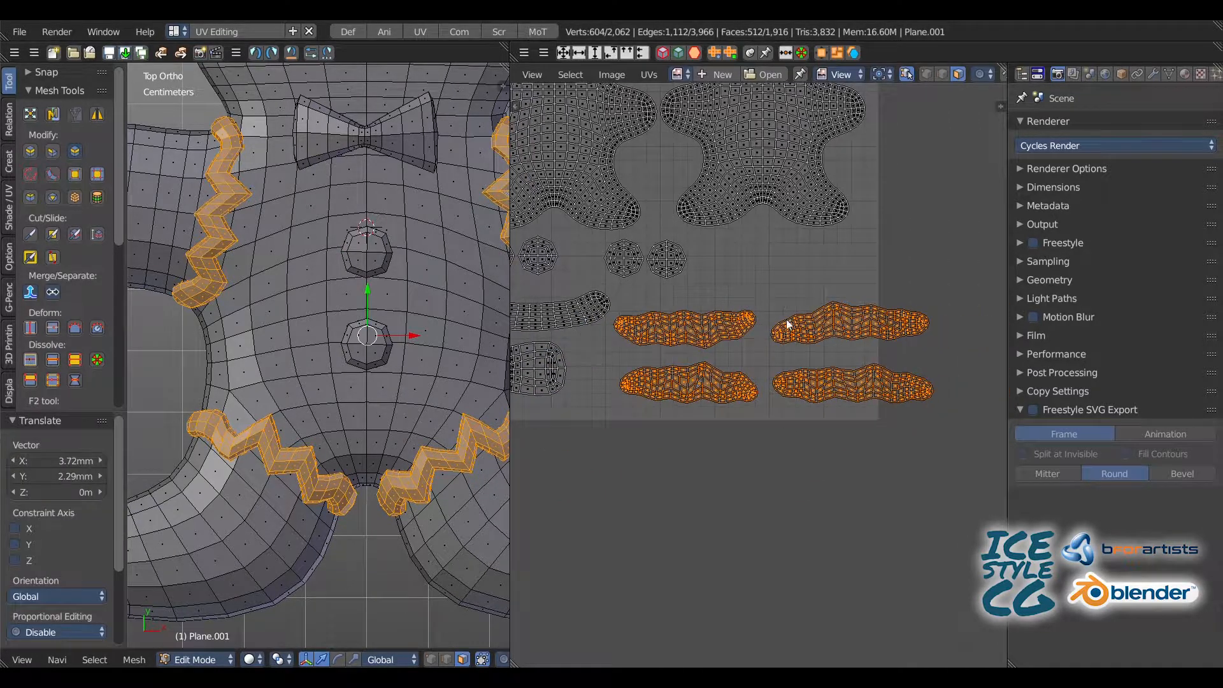
key("a")
key("l")
key("g")
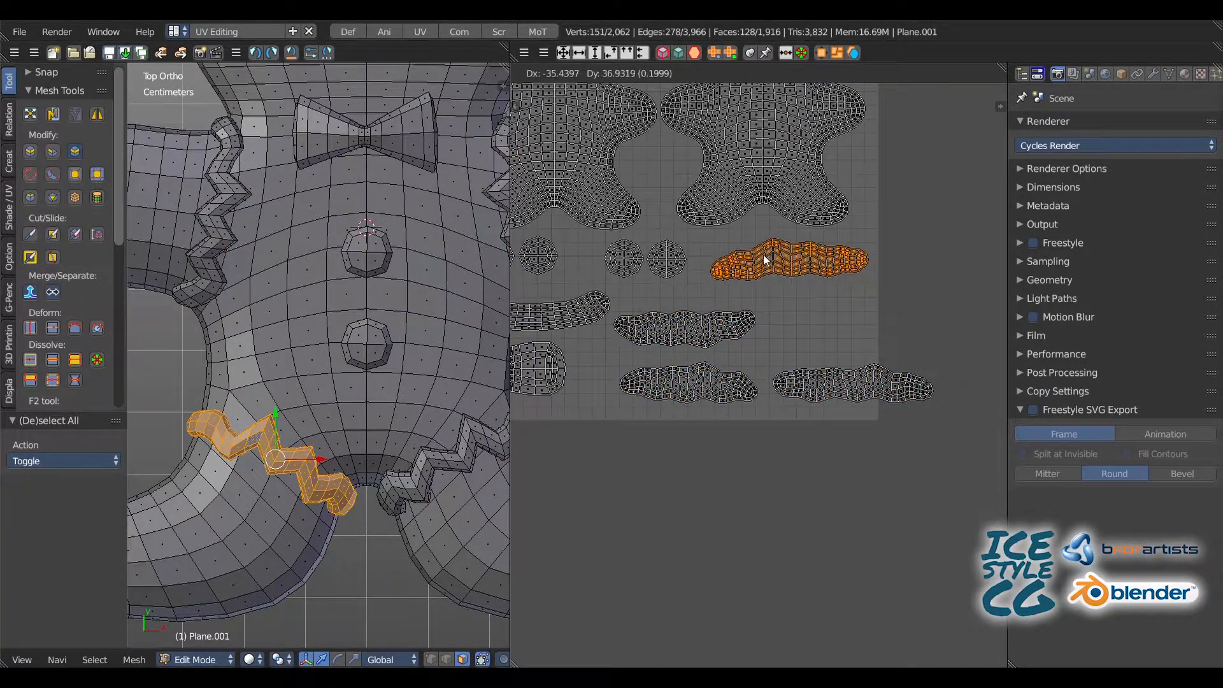
left_click(763, 254)
key("a")
key("l")
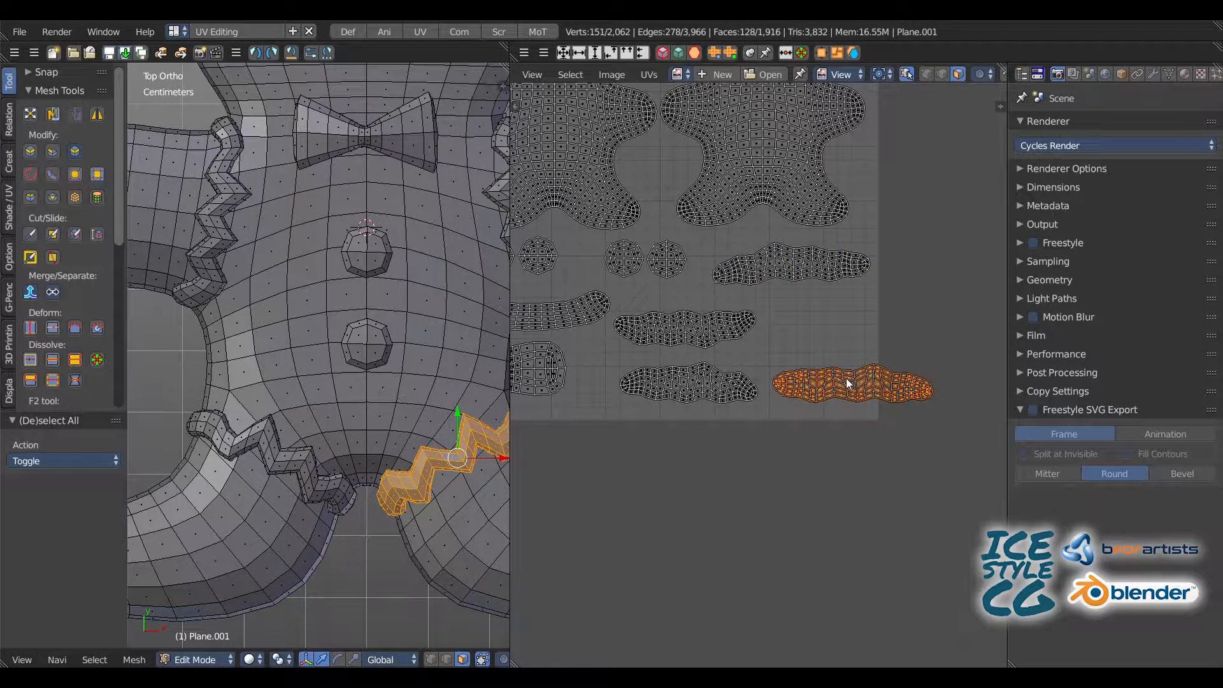
key("g")
left_click(785, 303)
Step: Move the left arm trim island near the bow tie island and the right arm trim island to its lower right, then deselect everything
key("a")
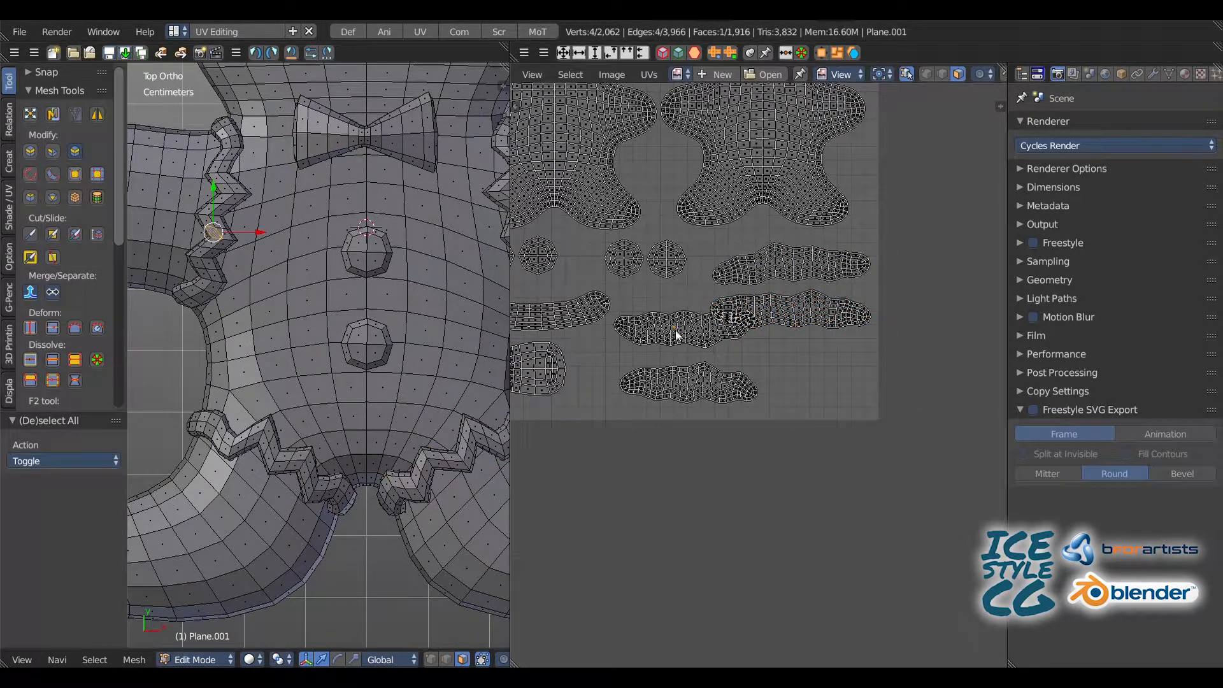
key("l")
key("g")
left_click(649, 350)
key("a")
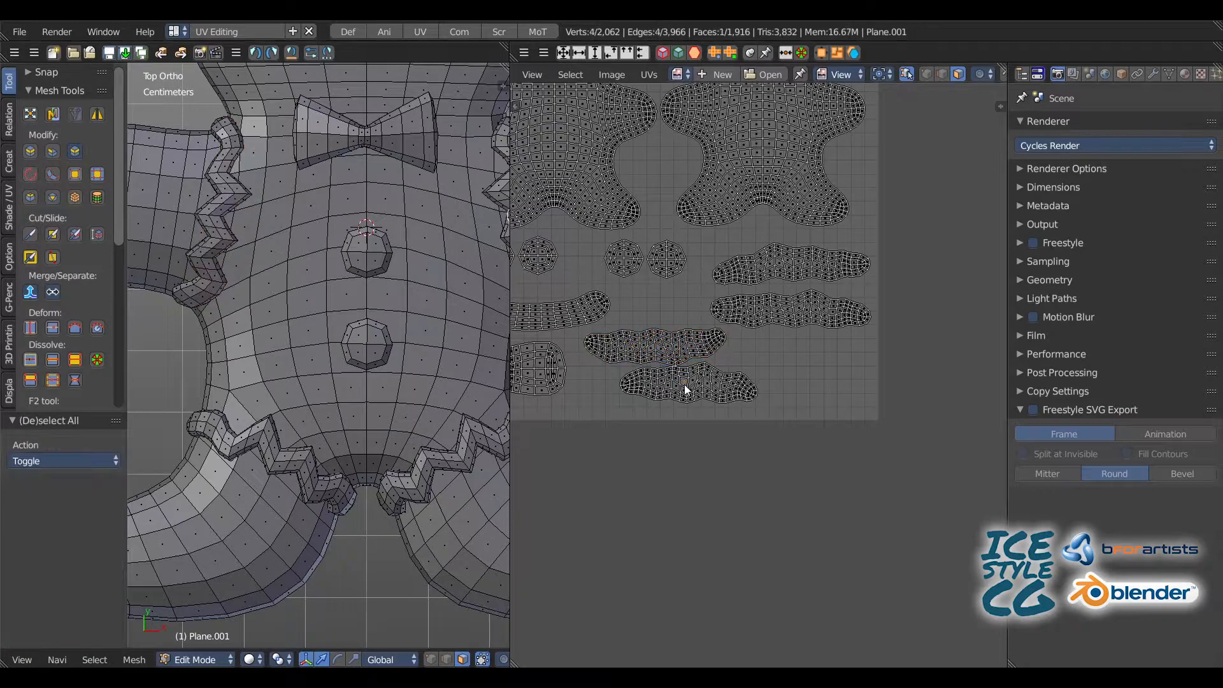
key("l")
key("g")
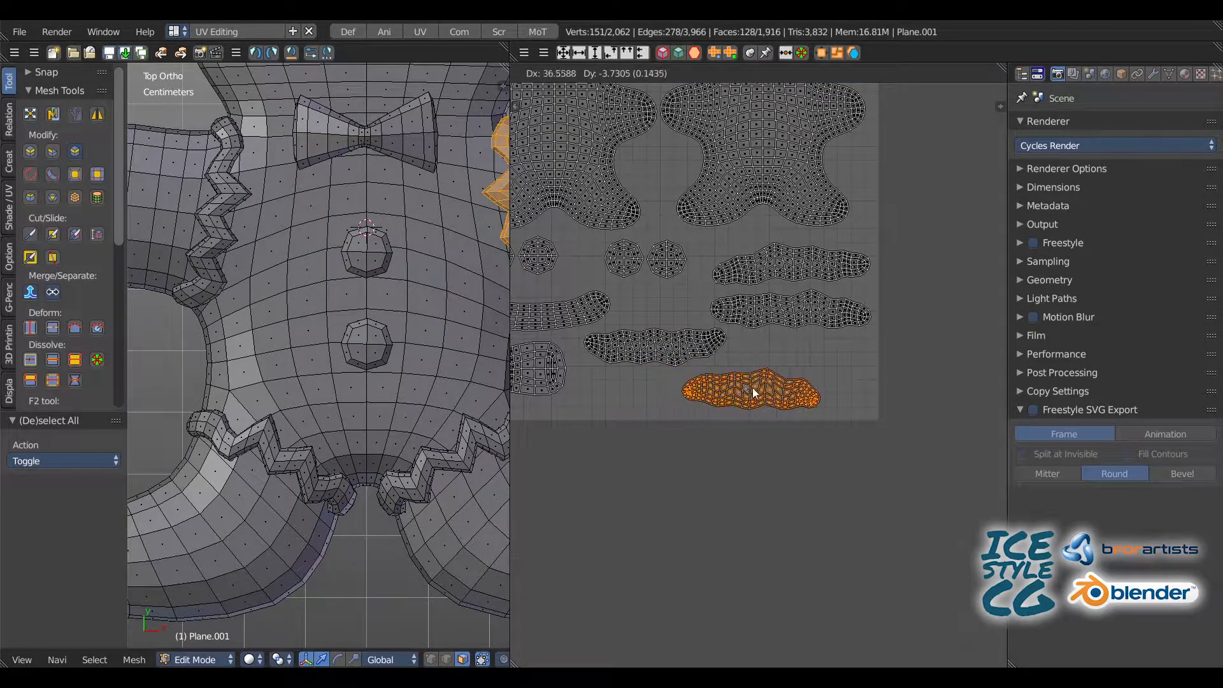
left_click(751, 389)
middle_click_drag(679, 321, 781, 358)
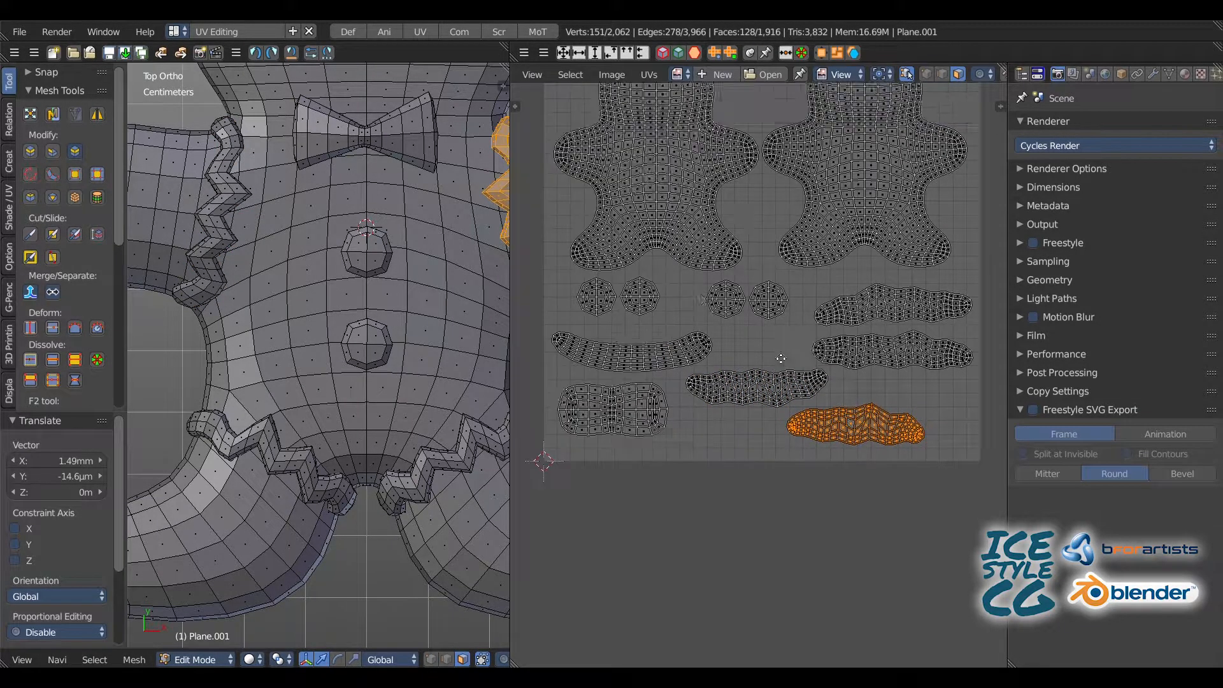
scroll(710, 362, "down", 2)
key("a")
Step: Select the entire gingerbread man mesh with all its UV islands and start exporting the UV layout
middle_click_drag(668, 274, 668, 313)
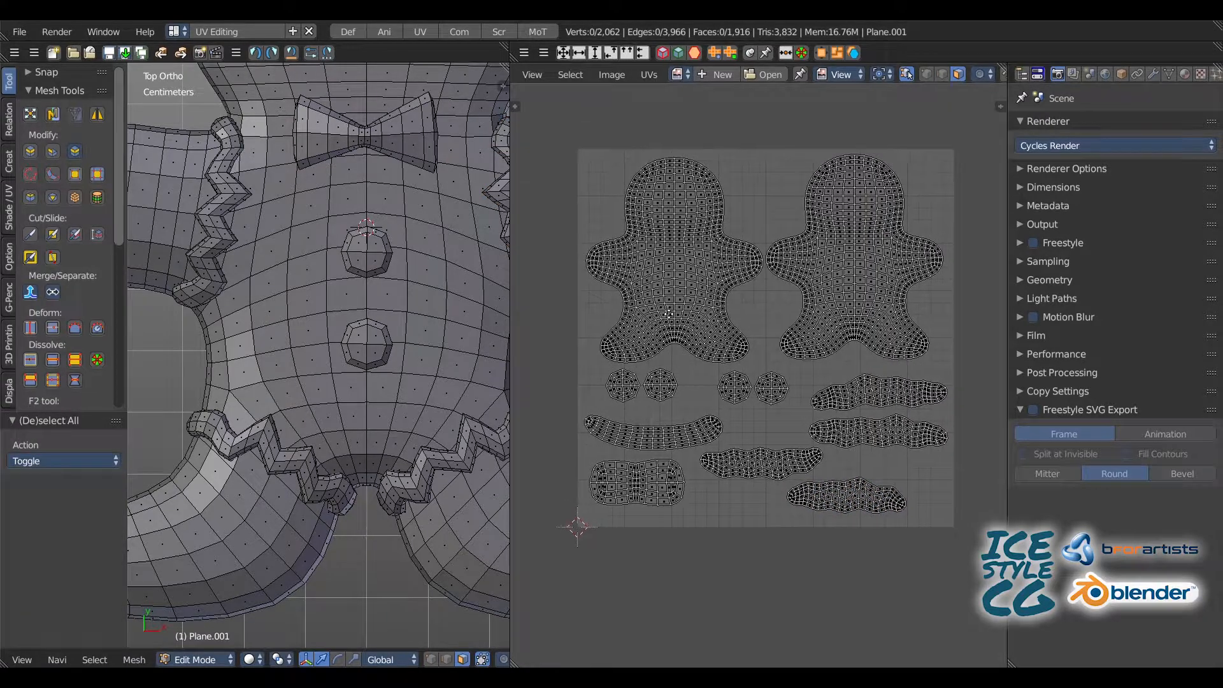
key("Home")
middle_click_drag(313, 357, 263, 242)
middle_click_drag(603, 143, 613, 160)
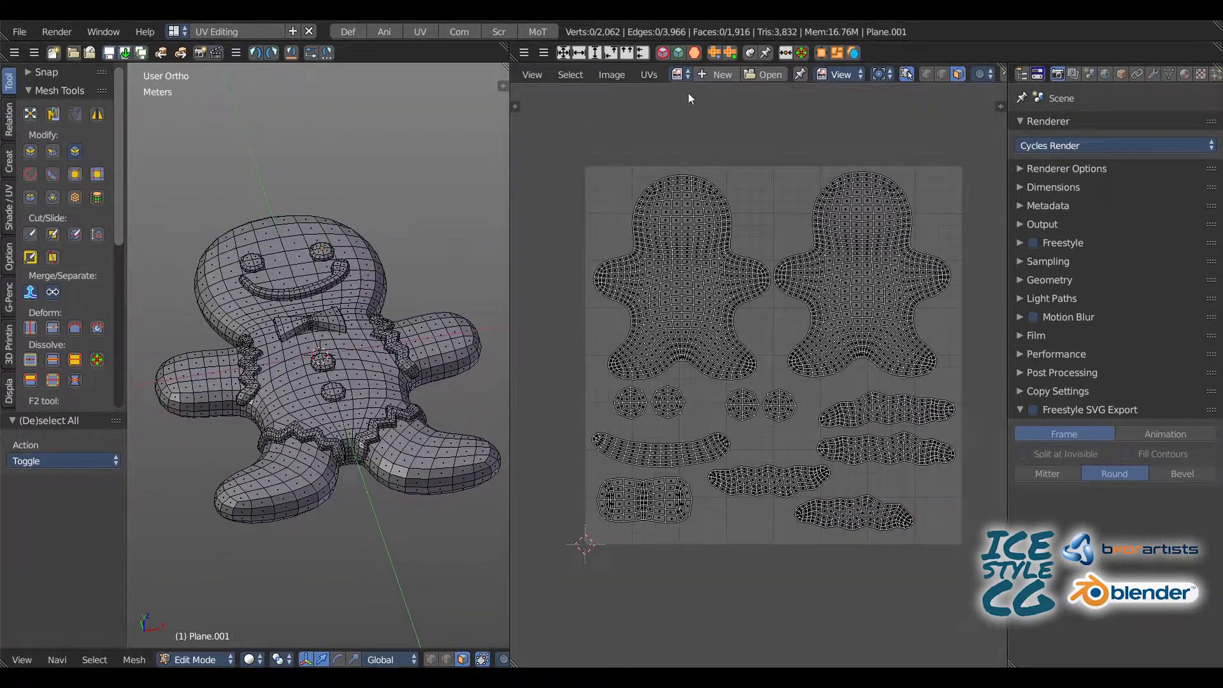
left_click(649, 74)
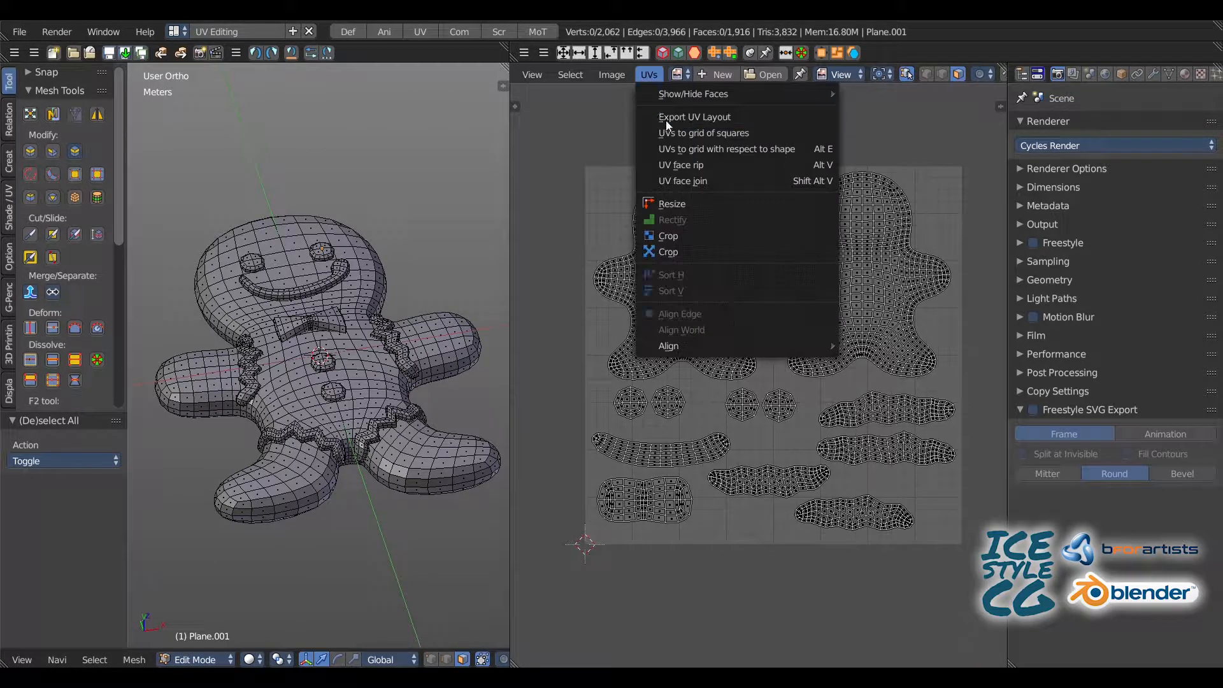
key("a")
left_click(649, 74)
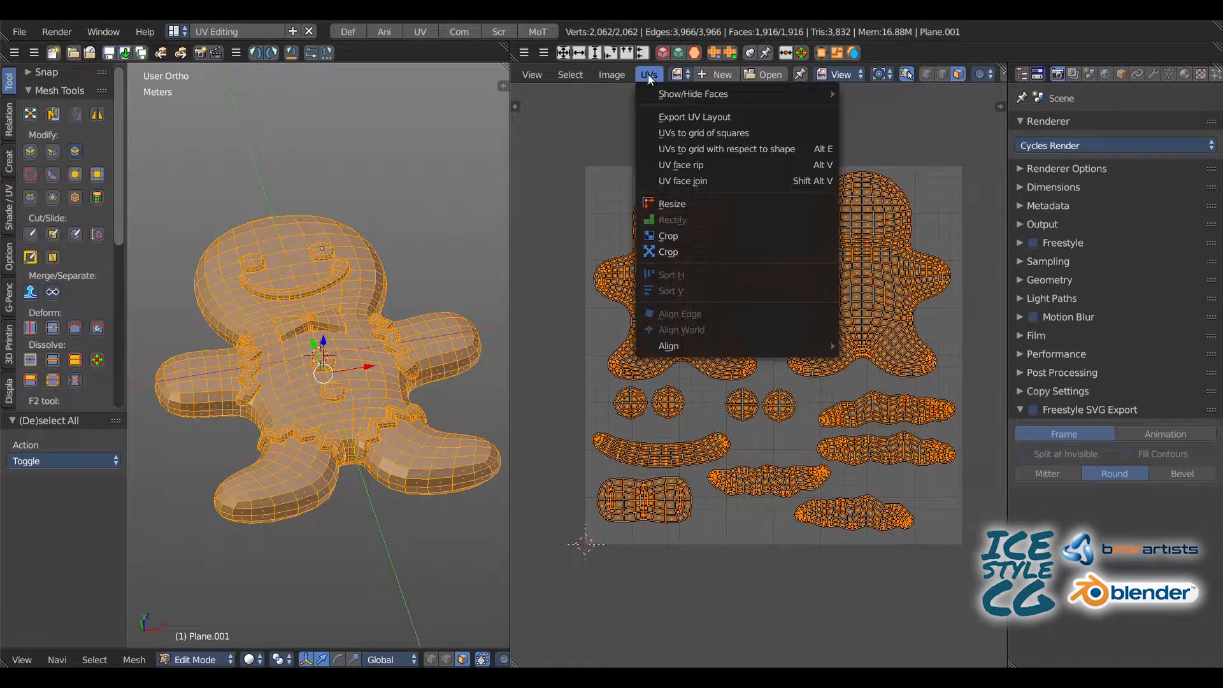
left_click(658, 116)
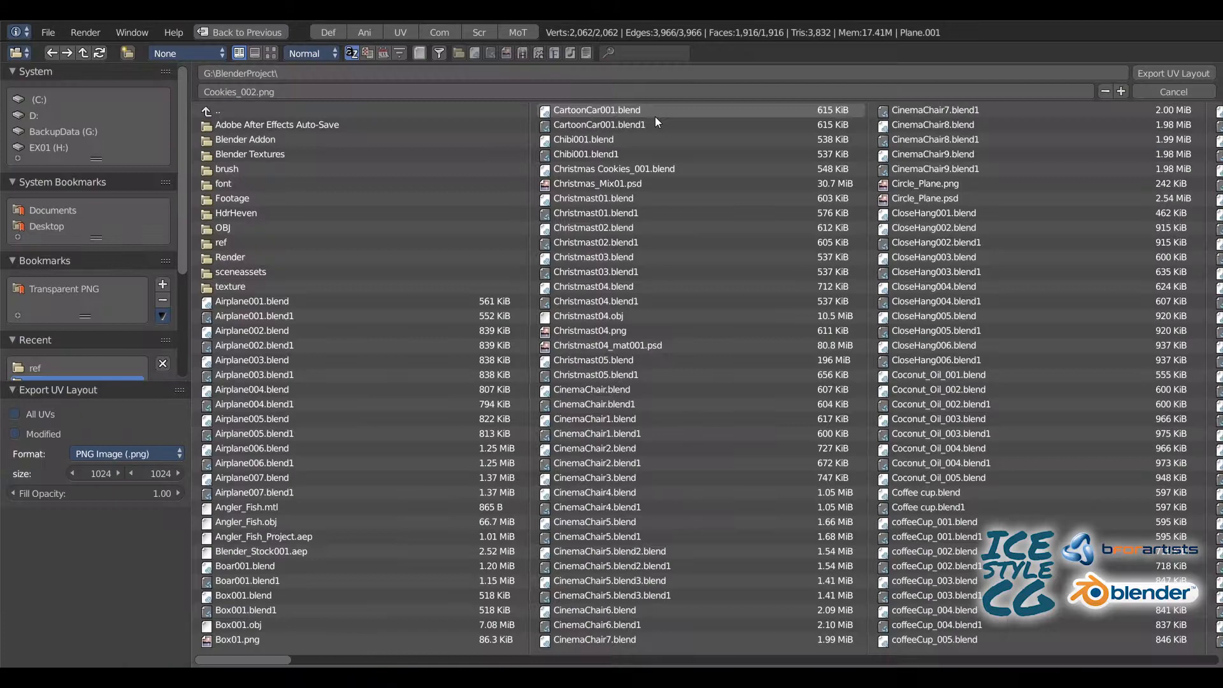
Step: Export the UV layout as Cookies_Texture.png into the texture folder with the size set to 4096
double_click(262, 288)
left_click(313, 91)
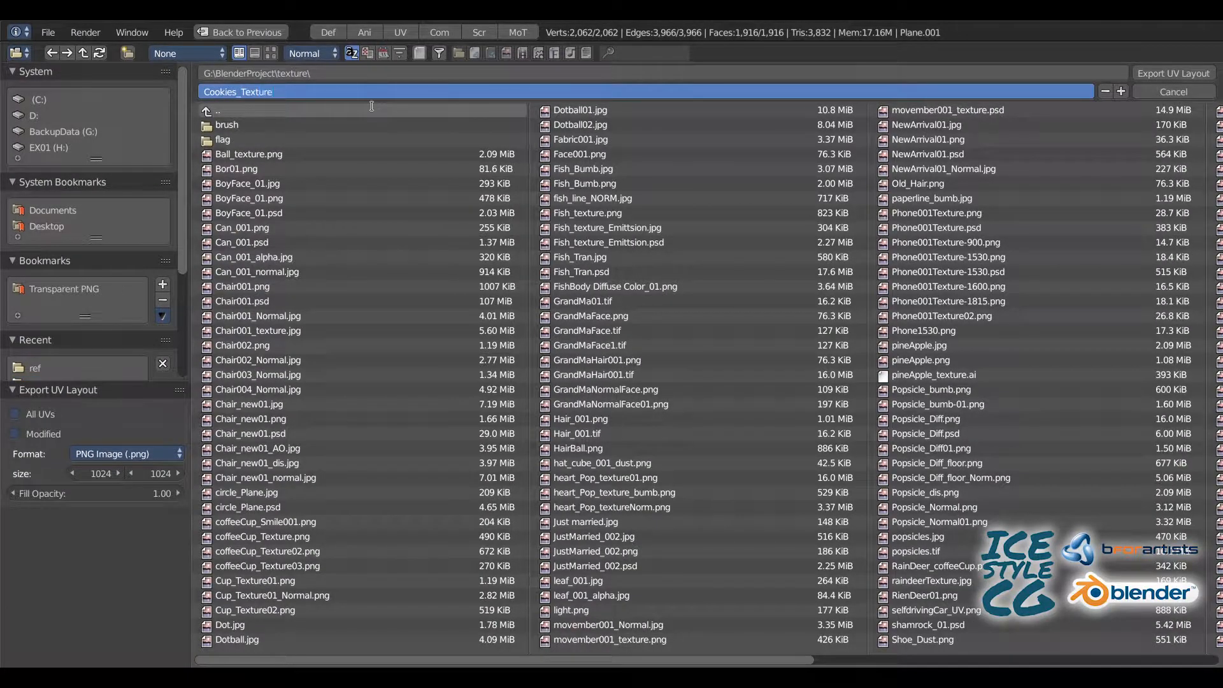
key("Return")
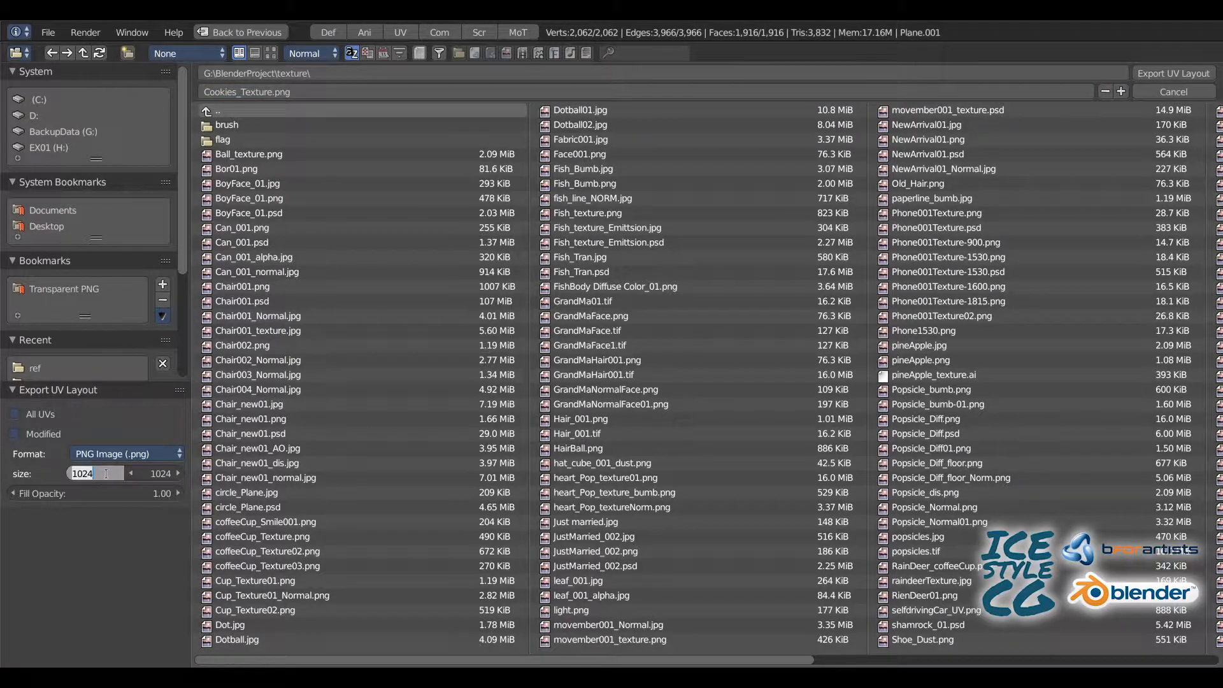
left_click(121, 480)
type("4096")
key("Return")
key("Return")
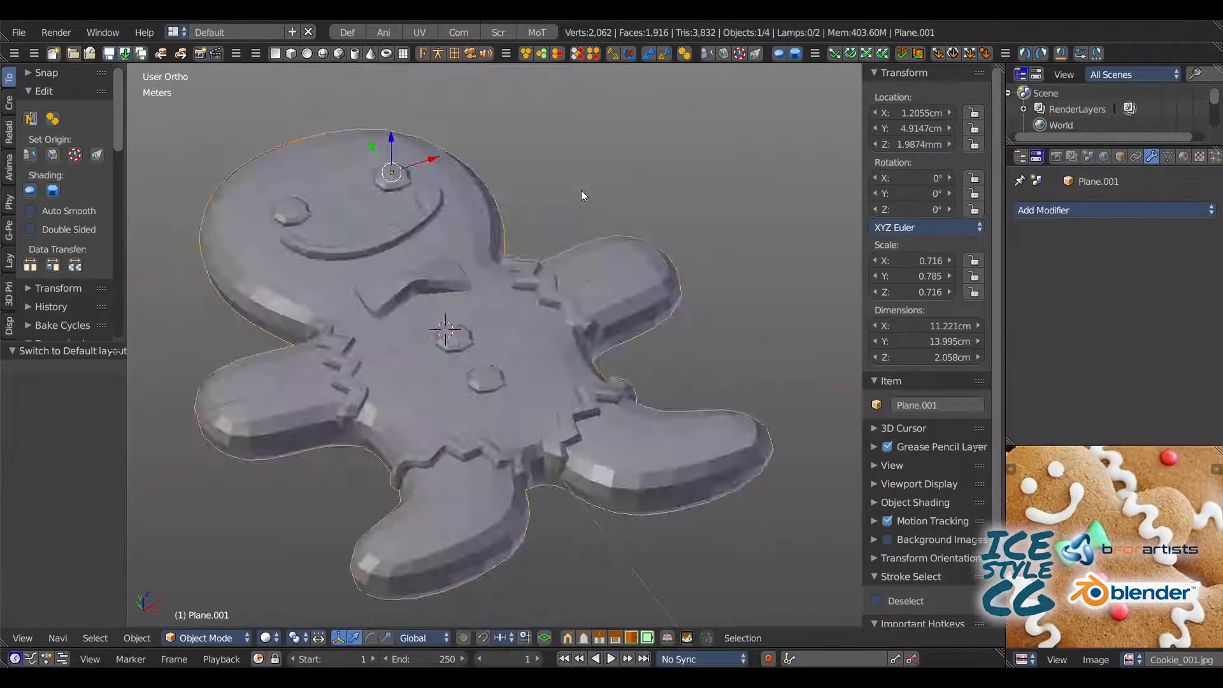
Step: In the UV Editing layout, unlink the current image and create a blank 4096 x 4096 px image named CookieTexture001
middle_click_drag(581, 189, 690, 172)
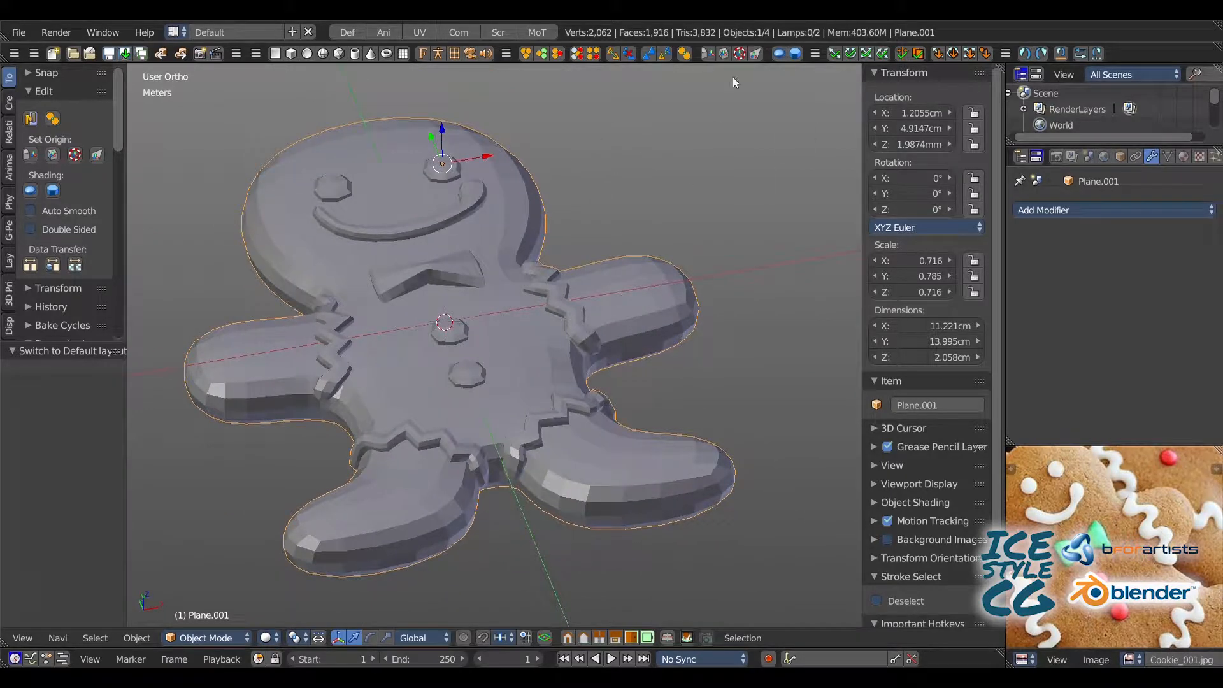
left_click(420, 31)
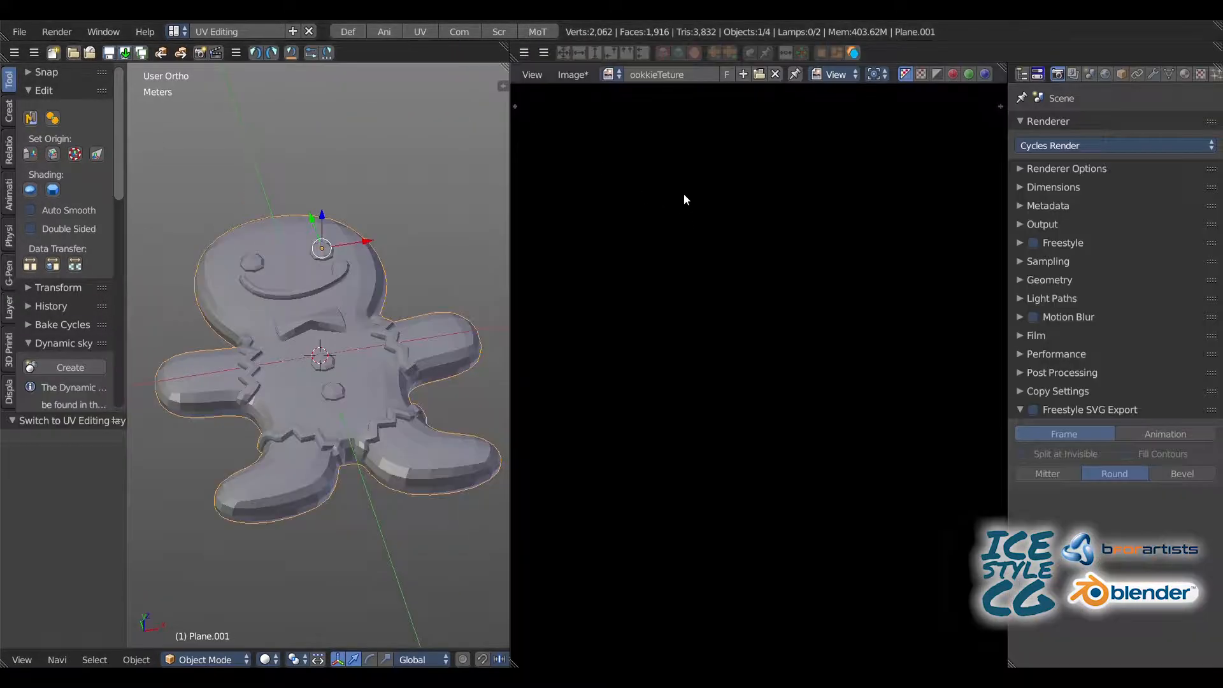
left_click(775, 74)
scroll(633, 182, "up", 2)
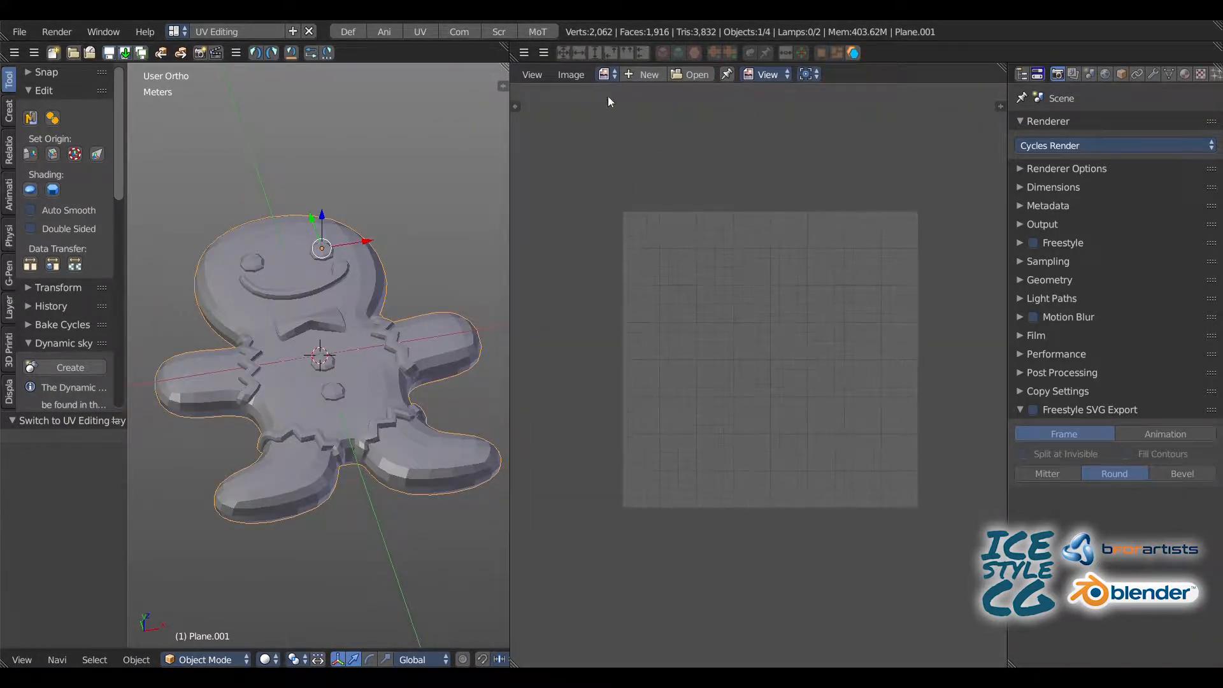
left_click(633, 74)
left_click(694, 61)
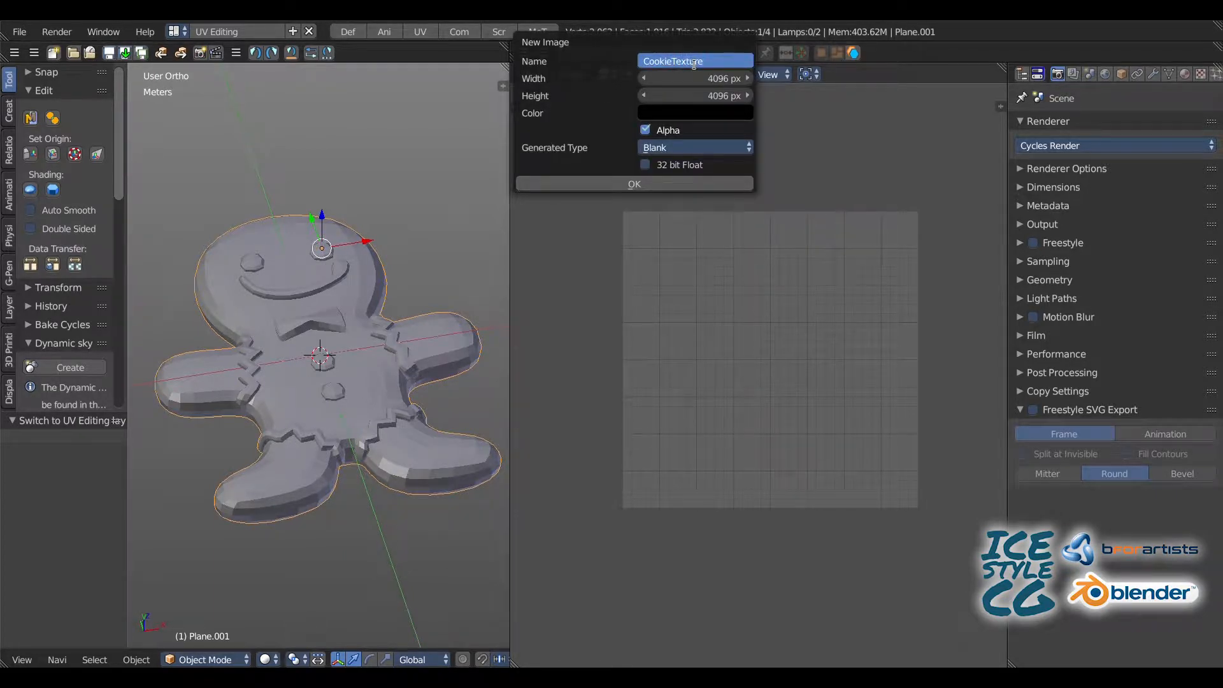
left_click(688, 184)
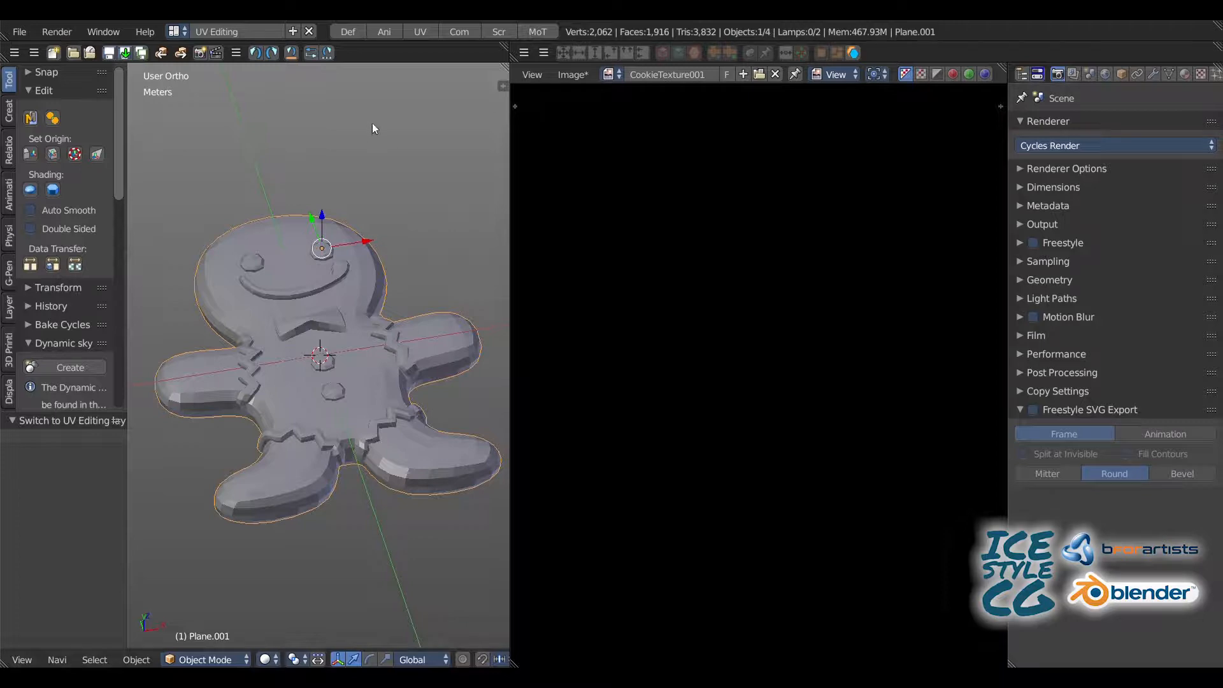
Step: Switch to the Compositing layout and create a new material for the gingerbread man
left_click(457, 32)
middle_click_drag(414, 522, 423, 519)
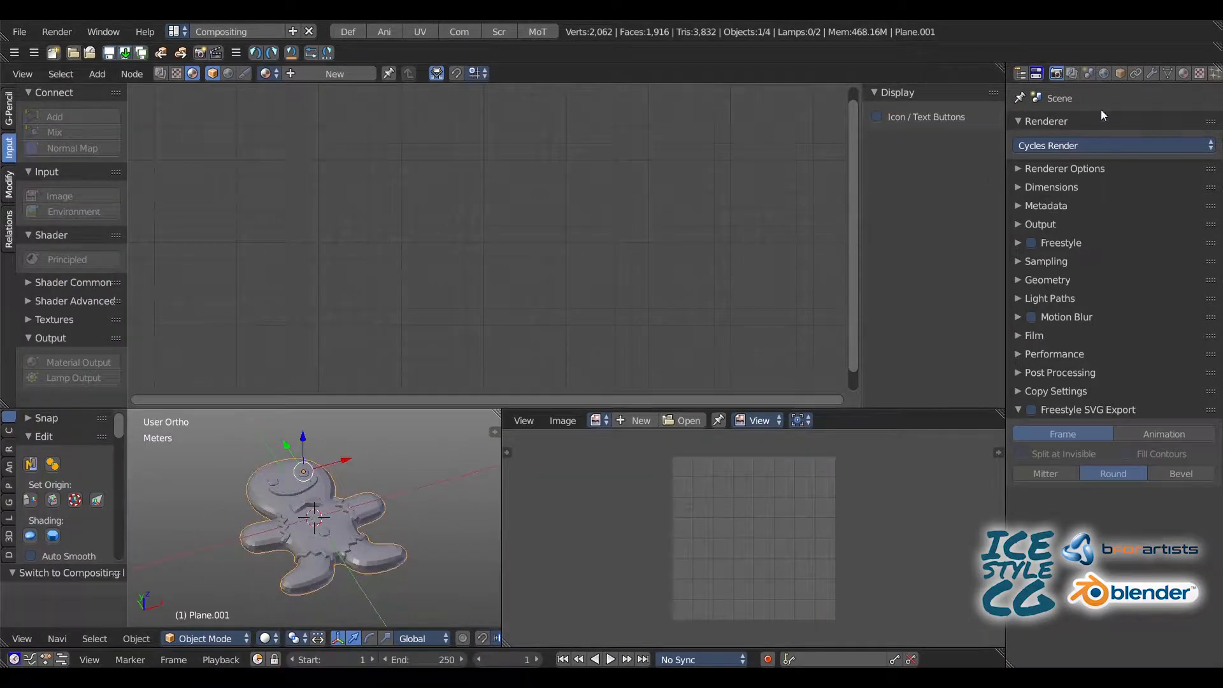
left_click(1184, 74)
left_click(1068, 181)
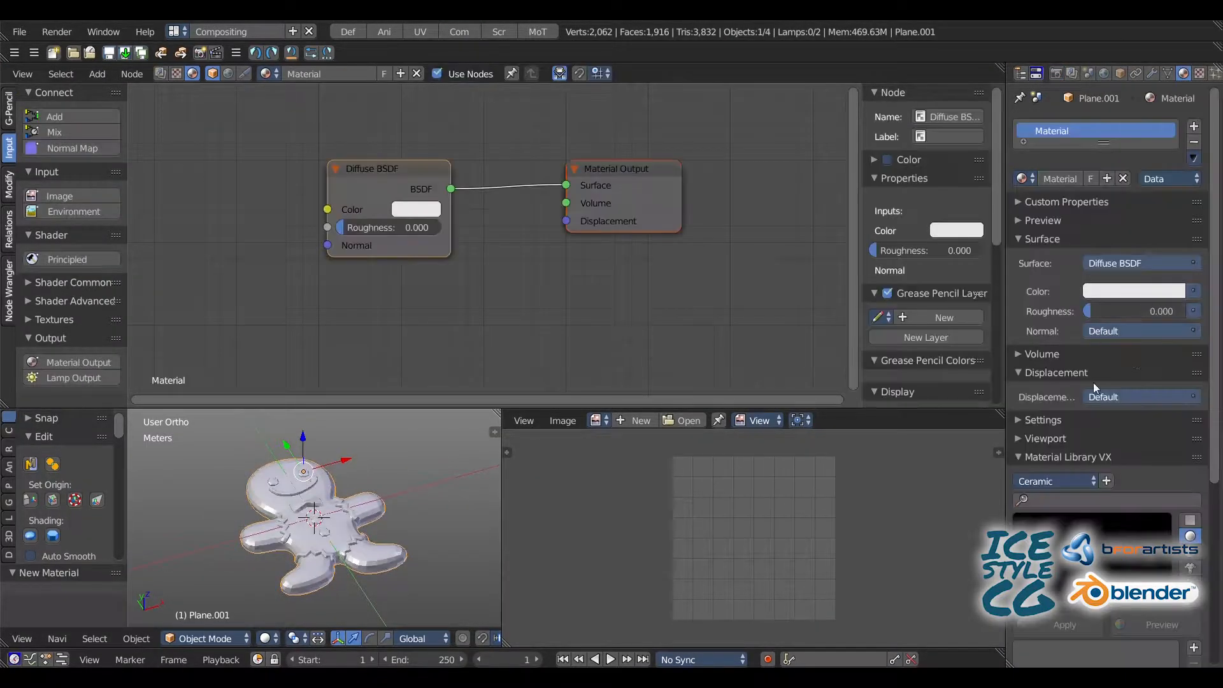
Step: Change the material's surface to Principled BSDF and choose the Plastic material preset
scroll(1093, 382, "down", 8)
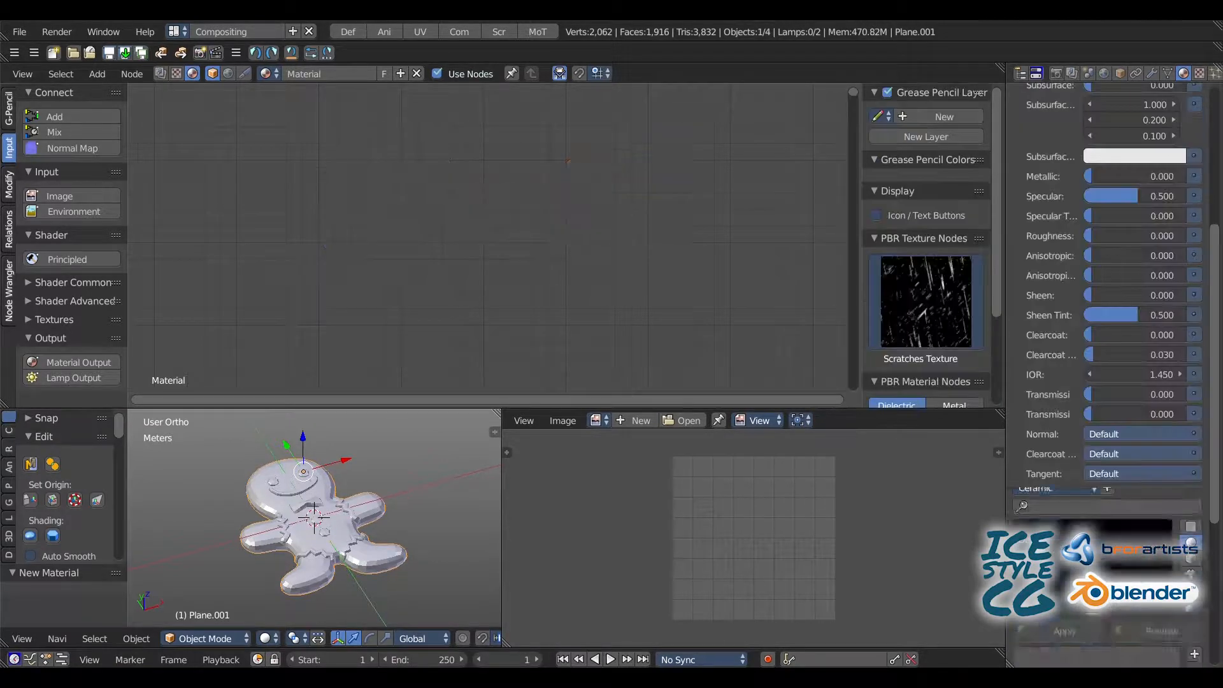
scroll(1114, 629, "down", 10)
left_click(1125, 630)
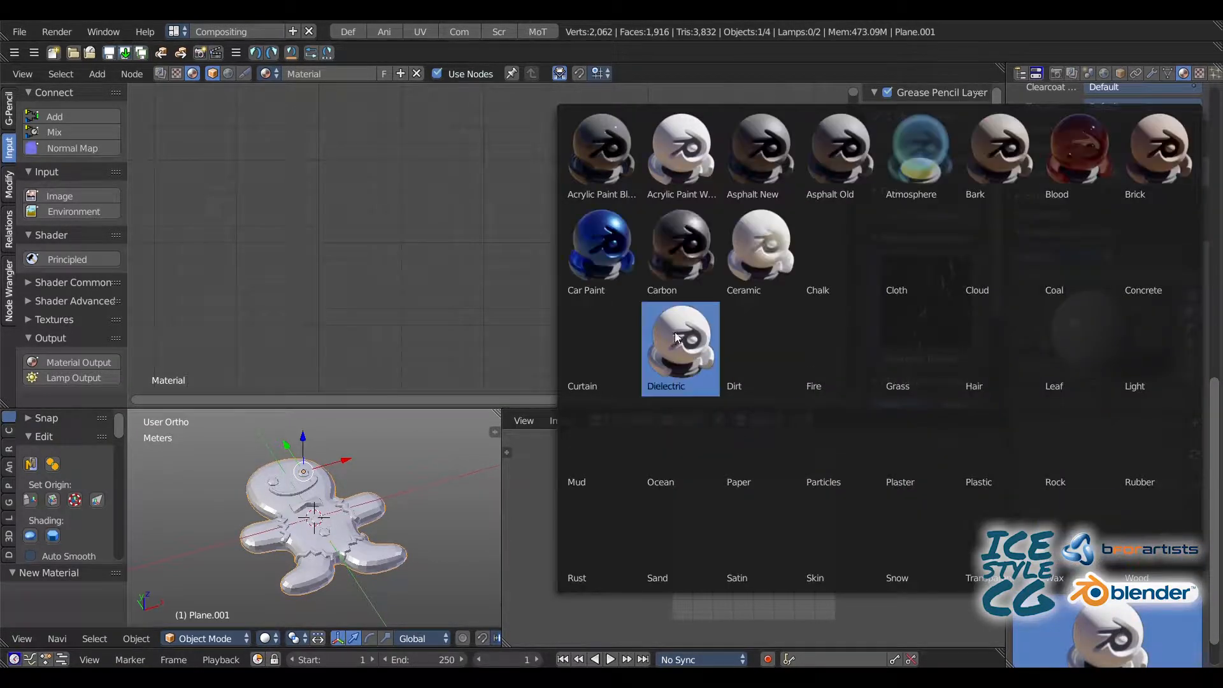
left_click(1001, 445)
Step: Spread the overlapping Principled BSDF and Material Output nodes apart, leaving free space before the Principled BSDF node
middle_click_drag(503, 185, 548, 83)
scroll(493, 203, "down", 4)
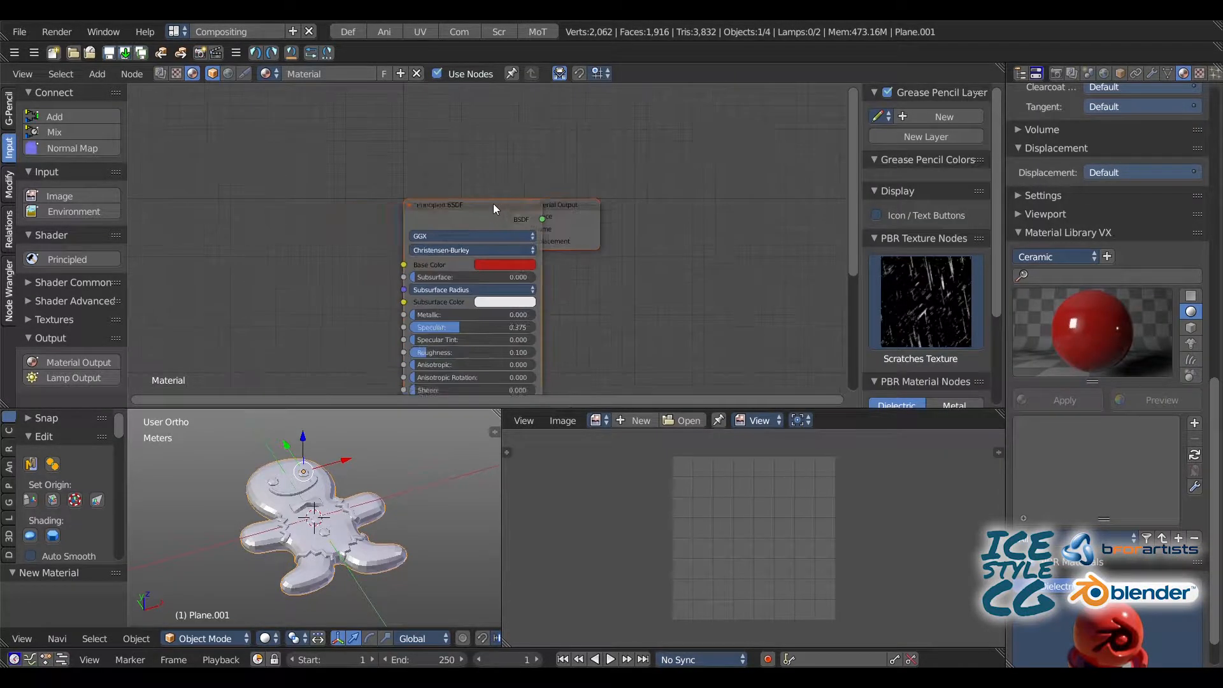
left_click_drag(493, 204, 431, 205)
left_click_drag(555, 203, 599, 181)
left_click_drag(437, 200, 478, 182)
middle_click_drag(293, 166, 363, 132)
Step: Add an Image Texture node left of the Principled BSDF node and assign the CookieTexture001 image to it
left_click(59, 197)
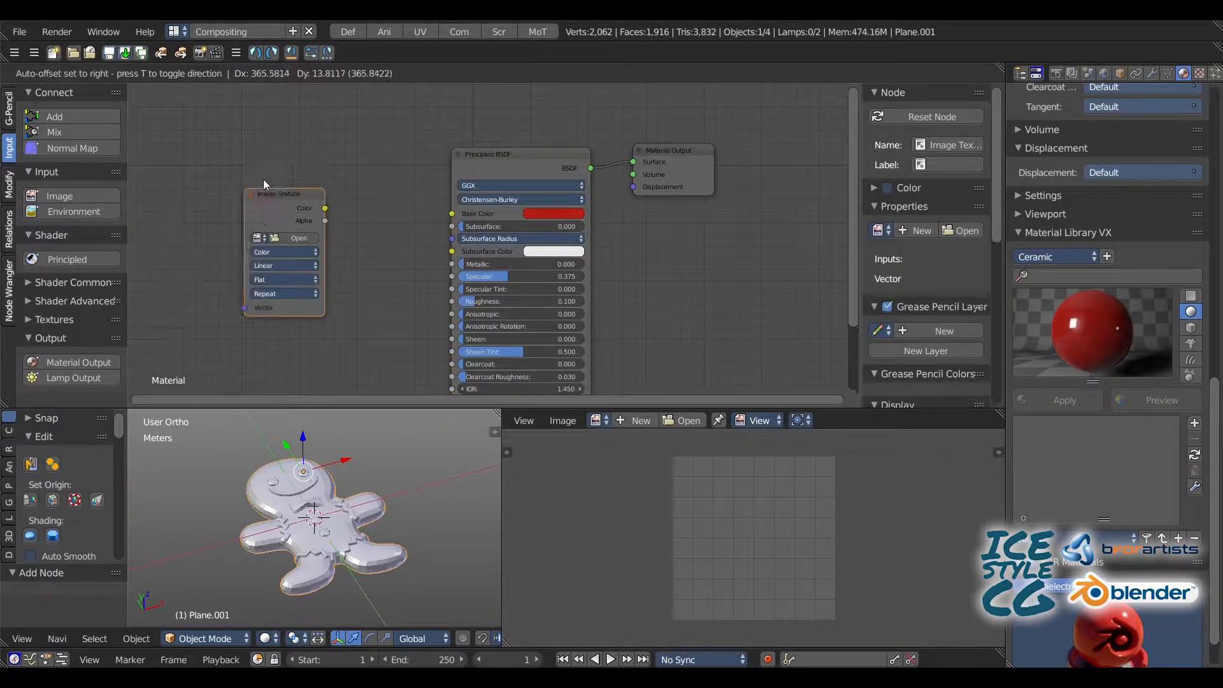
left_click(327, 155)
left_click(340, 210)
left_click(1199, 96)
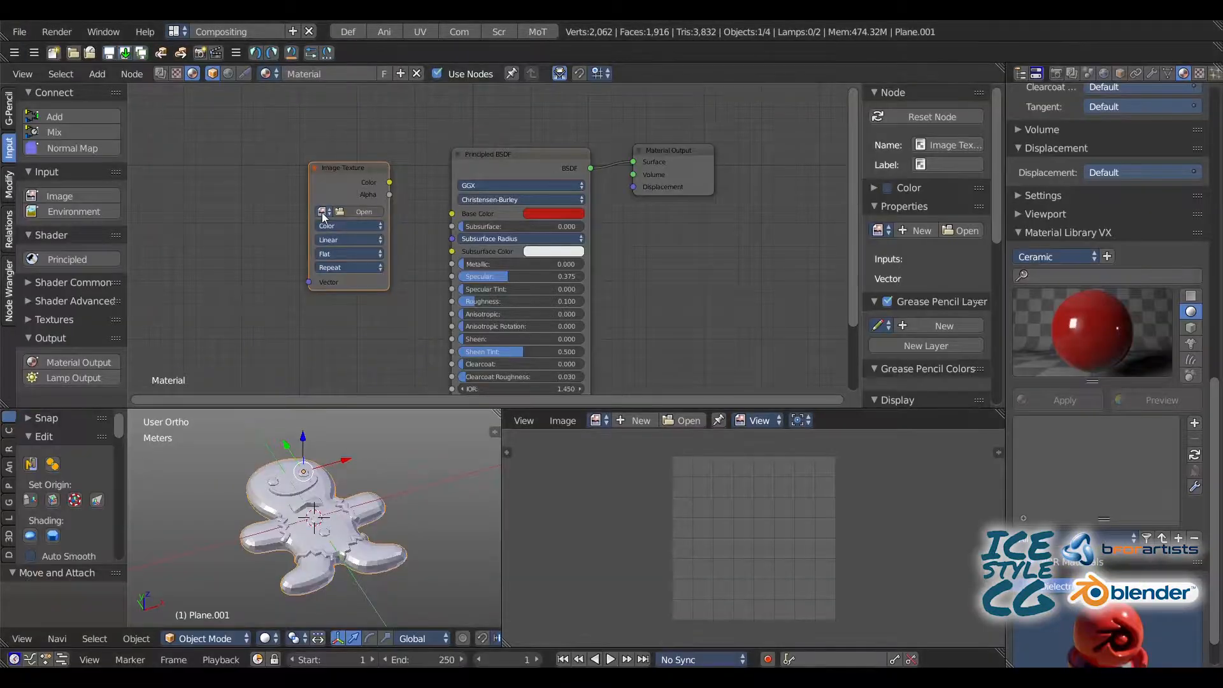
left_click(323, 212)
left_click(358, 263)
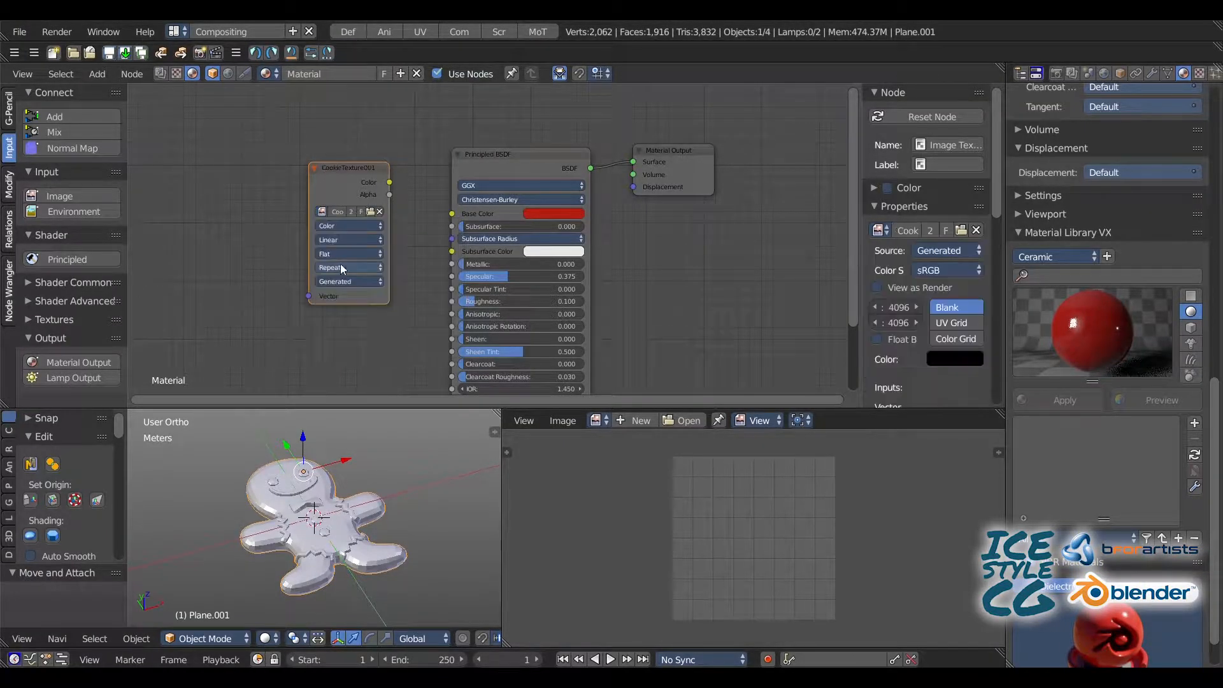
Step: Move the image texture node slightly further left and connect its Color output to the Principled BSDF's Base Color
left_click_drag(340, 264, 297, 282)
mouse_move(346, 200)
left_mouse_down()
mouse_move(434, 231)
mouse_move(452, 213)
left_mouse_up()
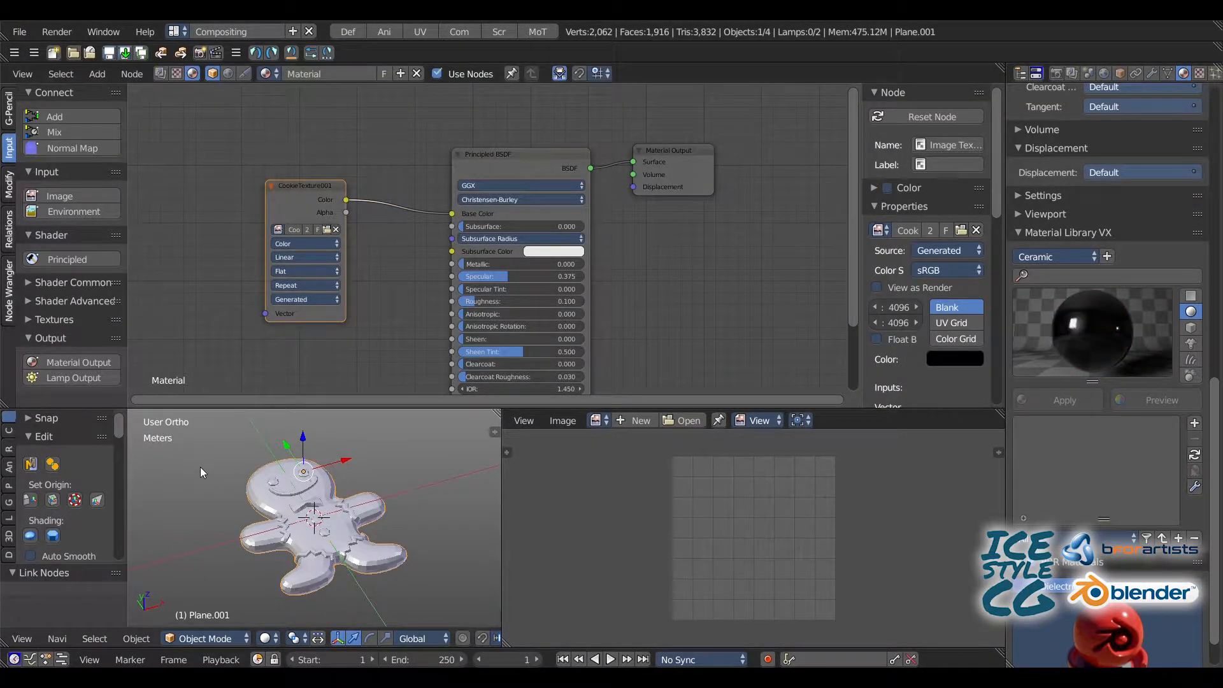
key("shift+z")
key("shift+z")
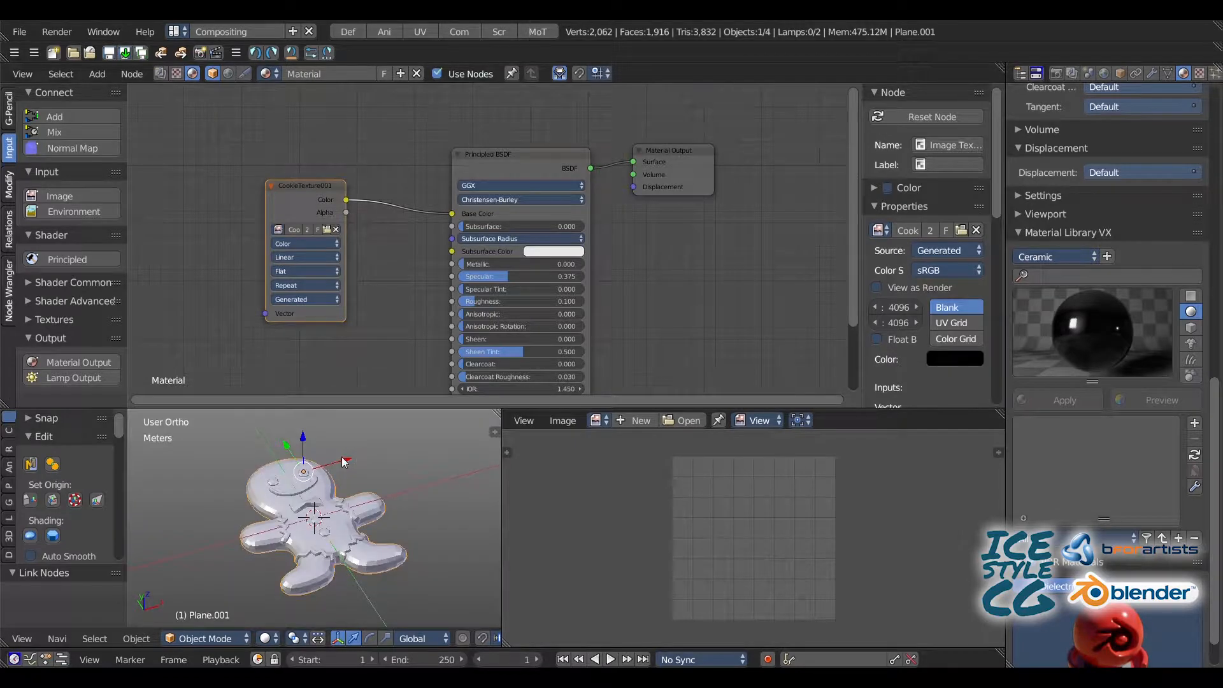
Step: Return to the UV Editing layout and put the gingerbread man into Texture Paint mode
left_click(470, 32)
left_click(432, 32)
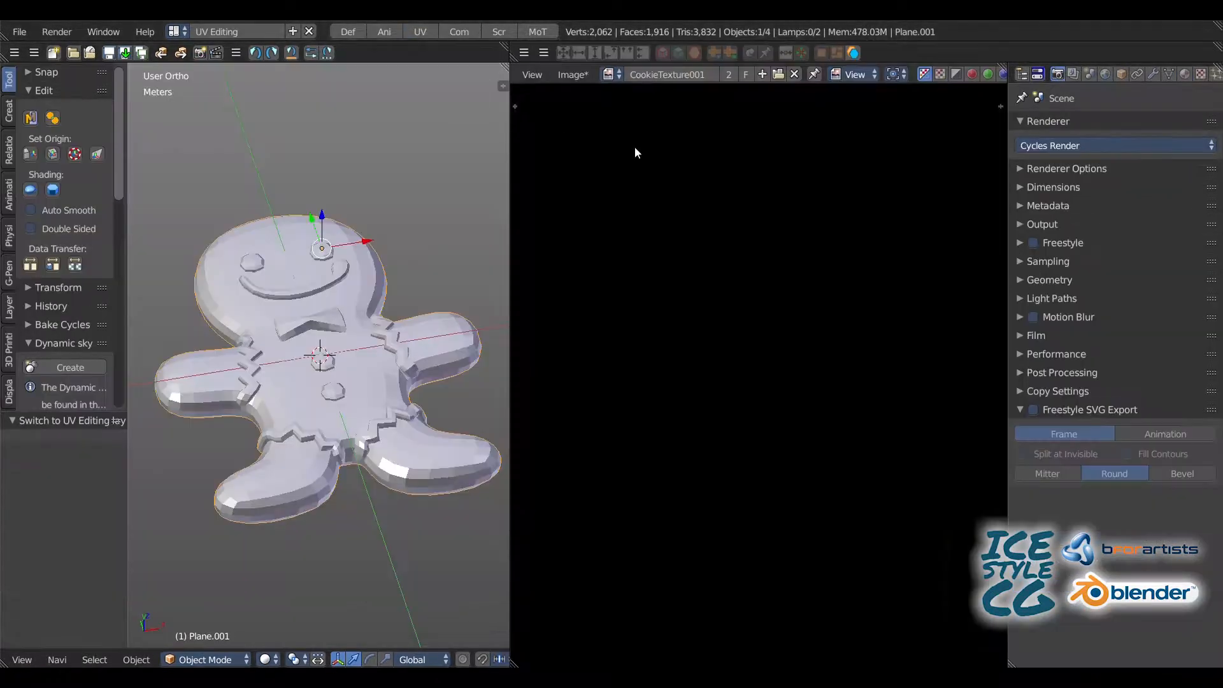
left_click(210, 660)
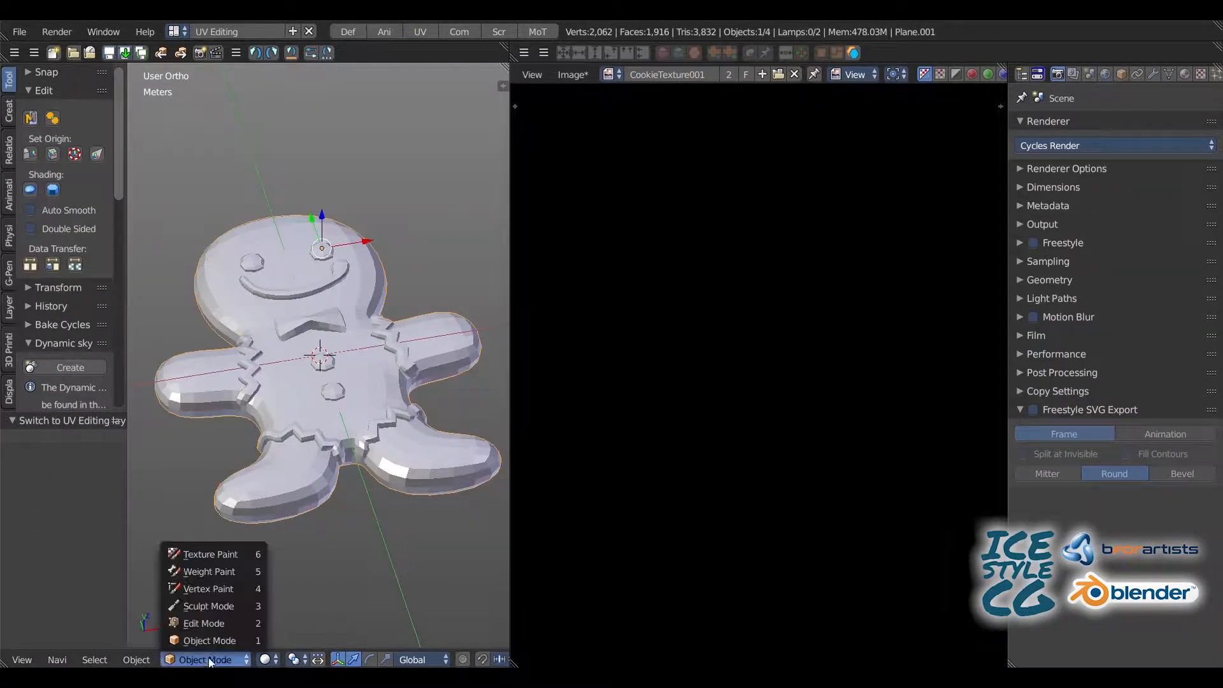
left_click(204, 554)
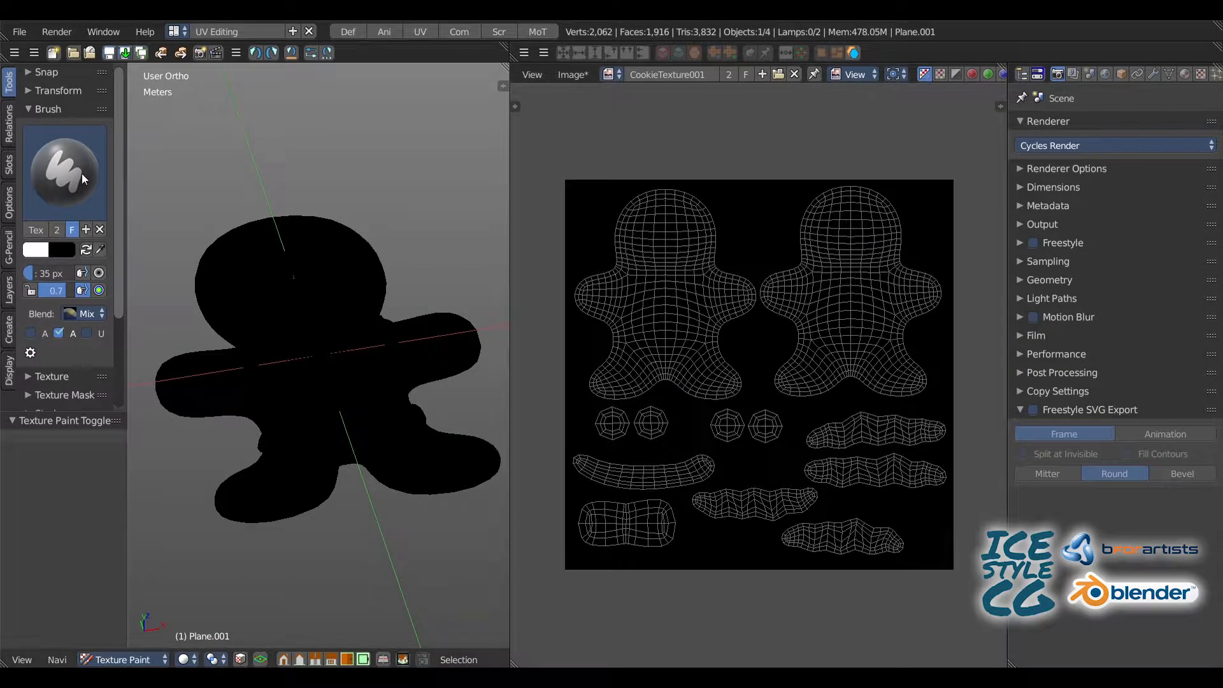
Step: Set the TexDraw brush's secondary color to brown (R 0.588, G 0.275, B 0.125) and swap it with the primary color
left_click(70, 181)
left_click(361, 288)
left_click_drag(128, 236, 239, 237)
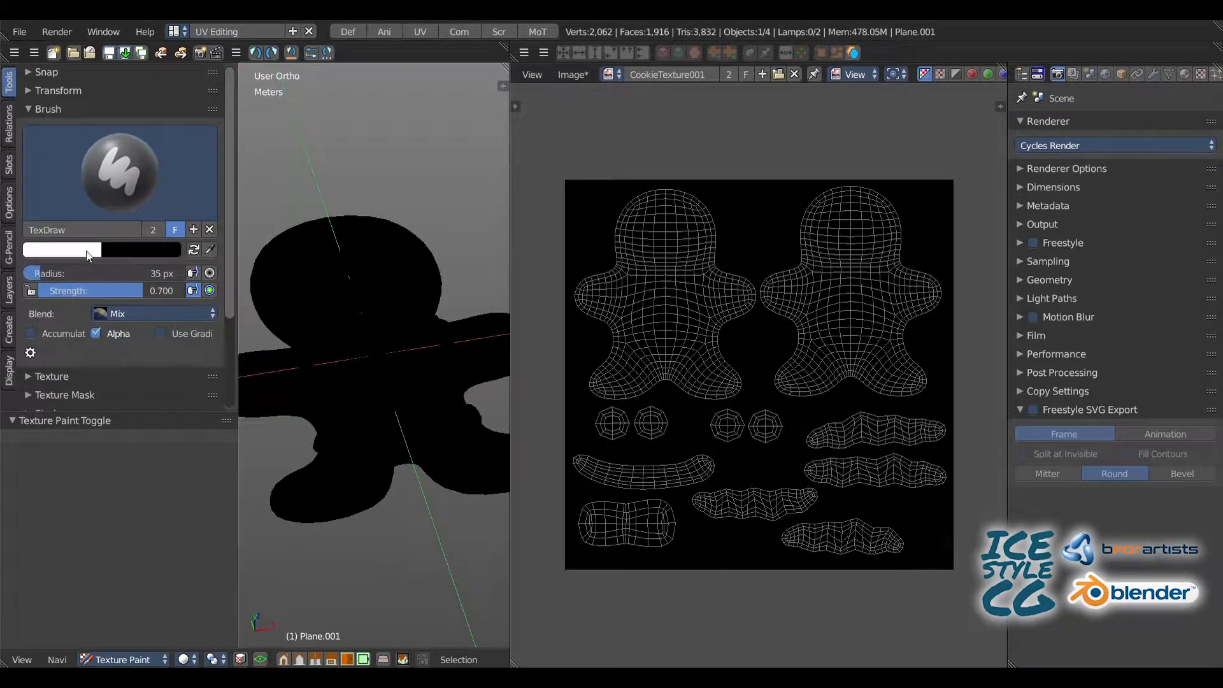
left_click(167, 251)
left_click_drag(237, 125, 246, 57)
left_click(169, 137)
left_click_drag(151, 135, 153, 139)
left_click_drag(240, 56, 238, 83)
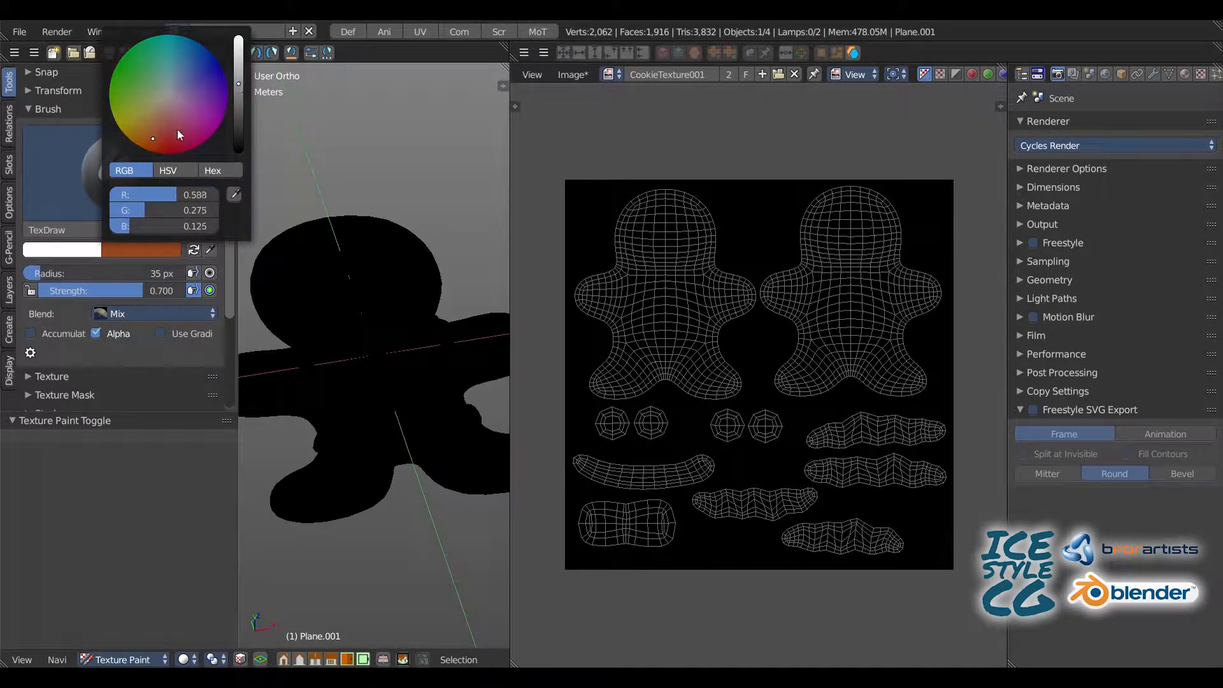
left_click(93, 169)
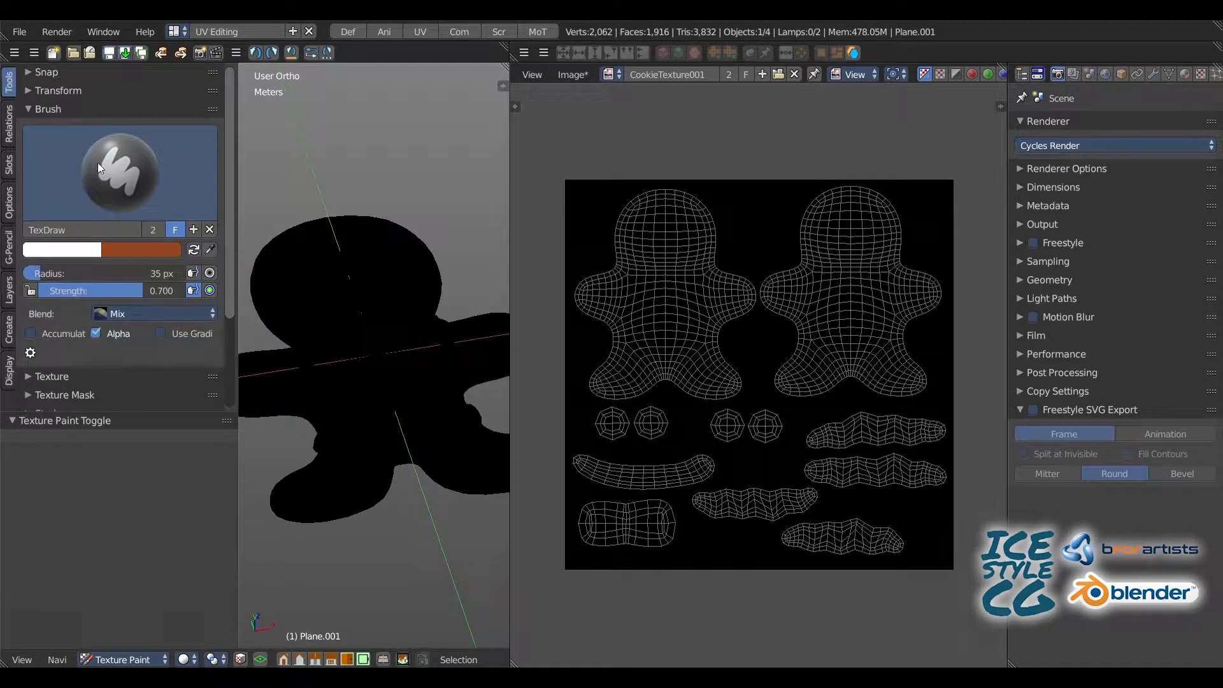
key("x")
Step: Fill the CookieTexture001 image with white using the Fill brush, first in the image editor's Paint mode and again on the model
left_click(111, 166)
left_click(122, 262)
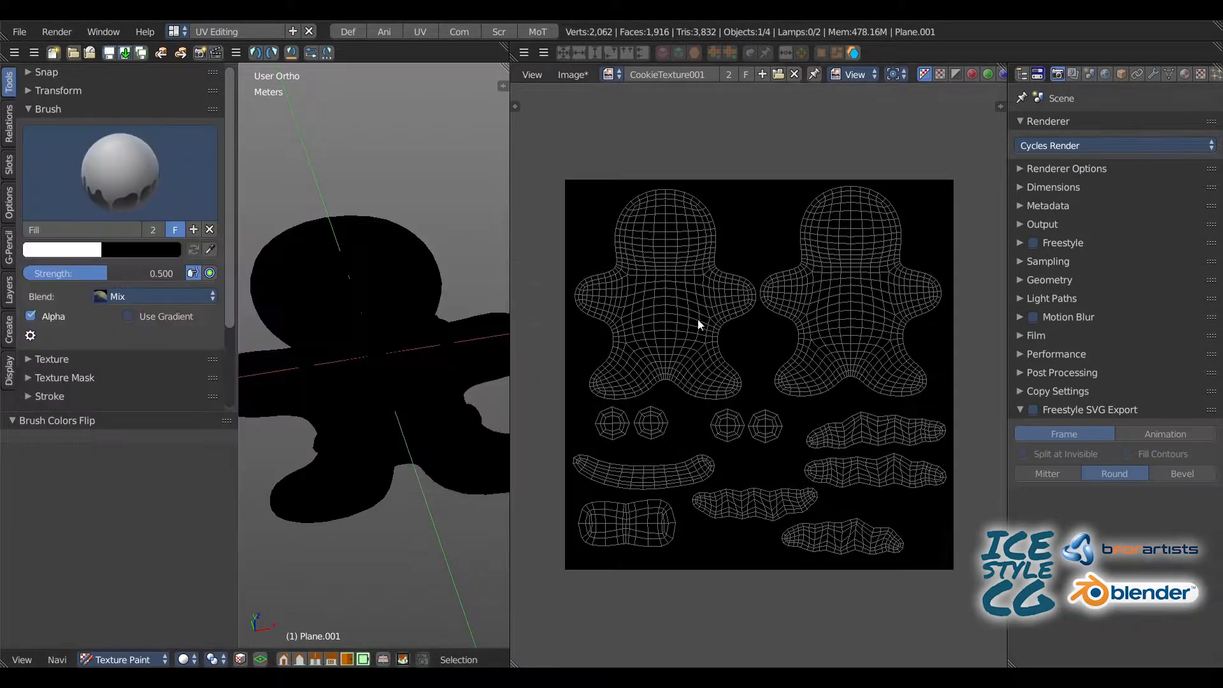
left_click(857, 74)
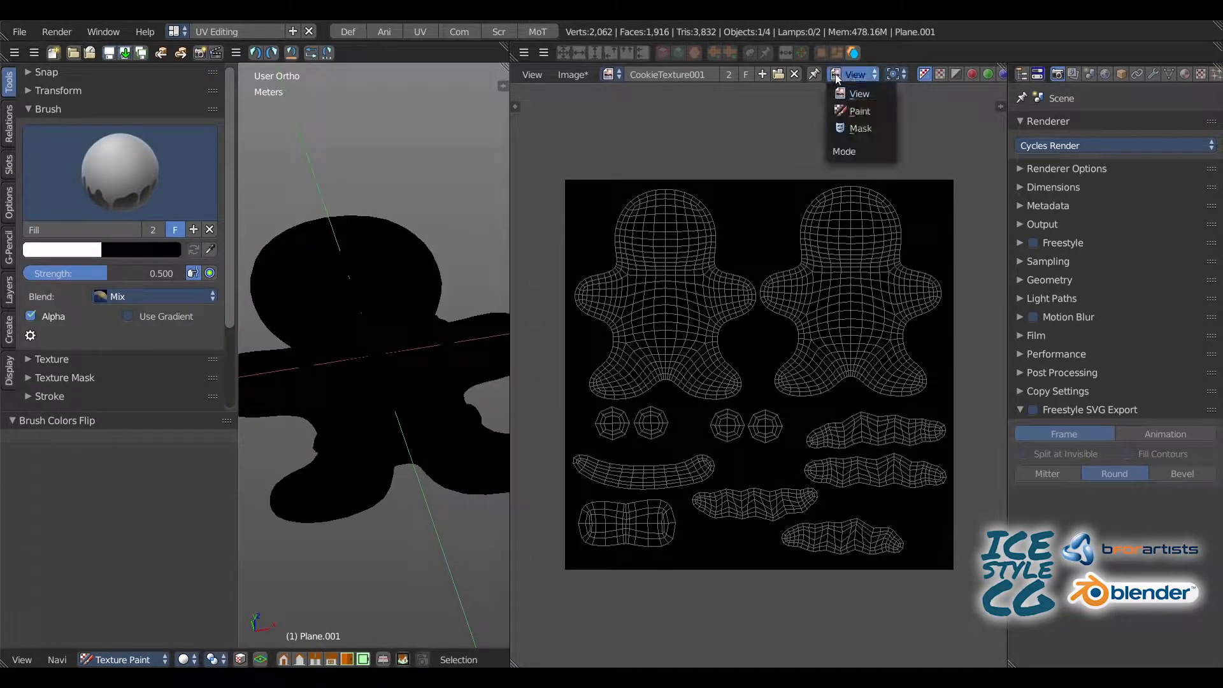
left_click(847, 111)
left_click(682, 297)
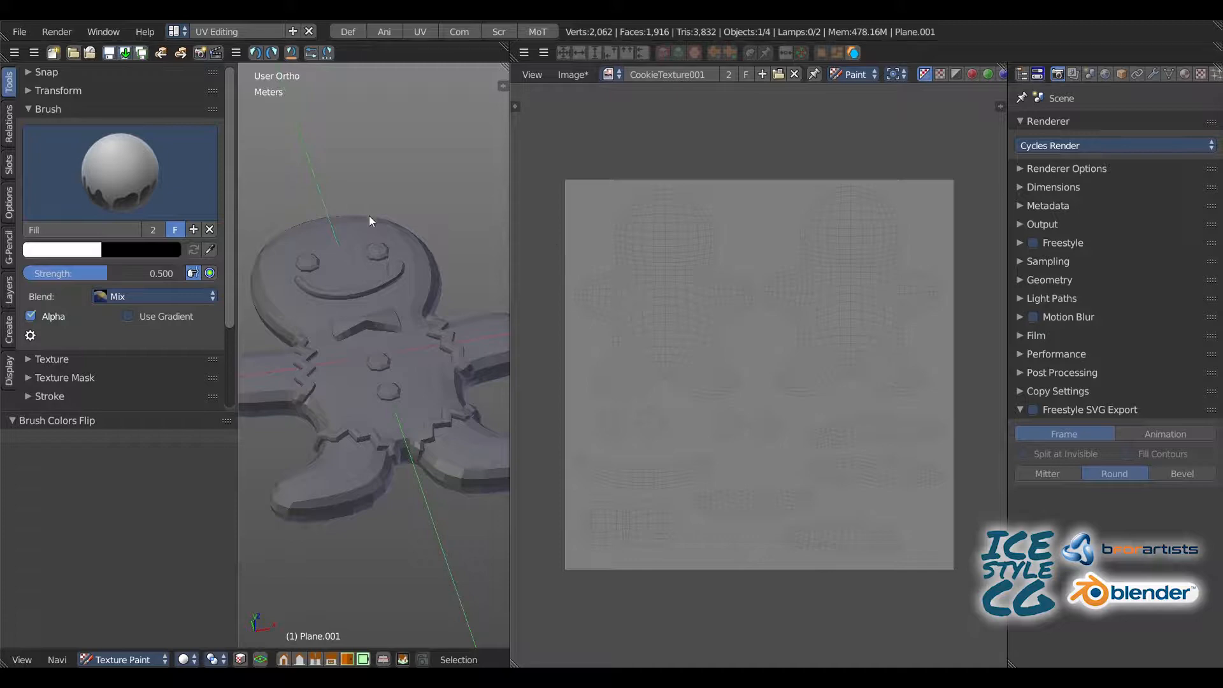
left_click(349, 234)
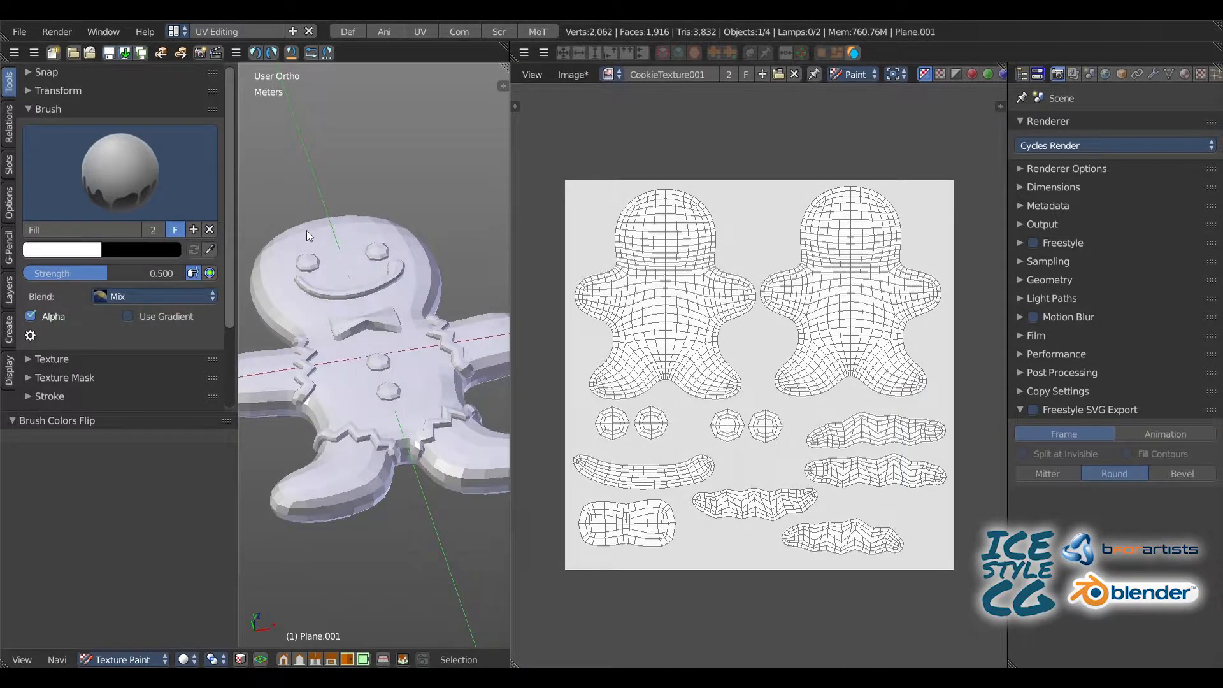
Step: Set the Fill brush's primary color to a darkened orange-brown
left_click(70, 250)
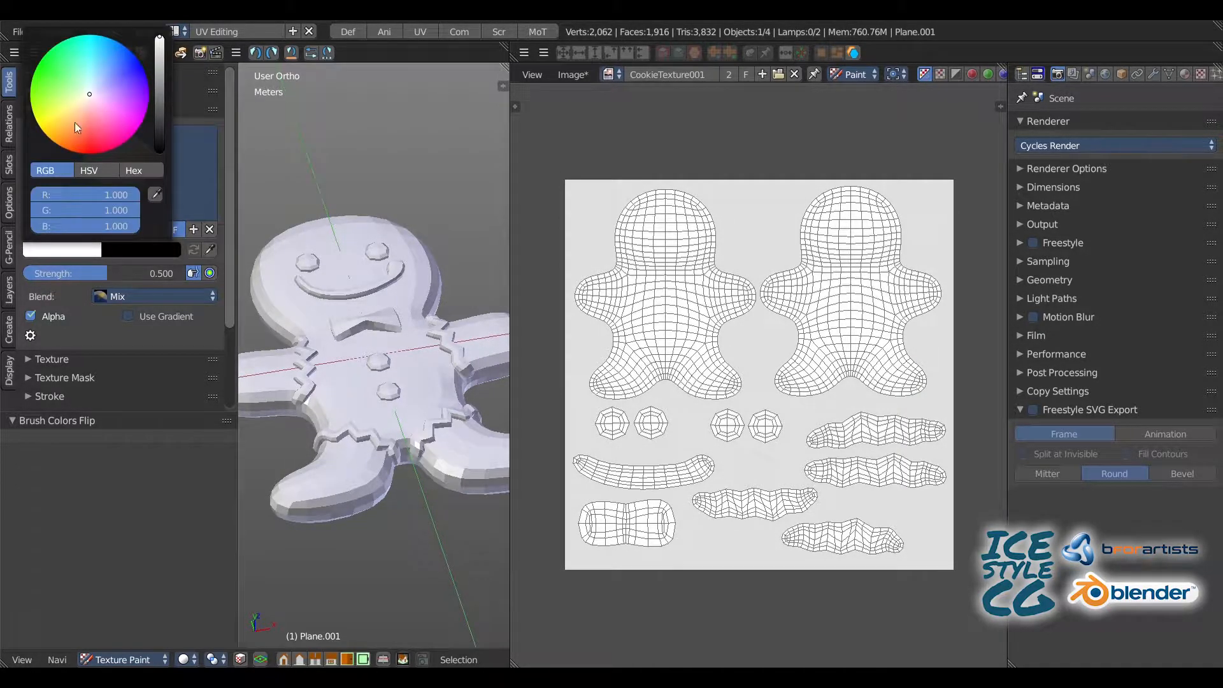
left_click(73, 139)
left_click_drag(159, 38, 160, 78)
left_click_drag(70, 136, 73, 133)
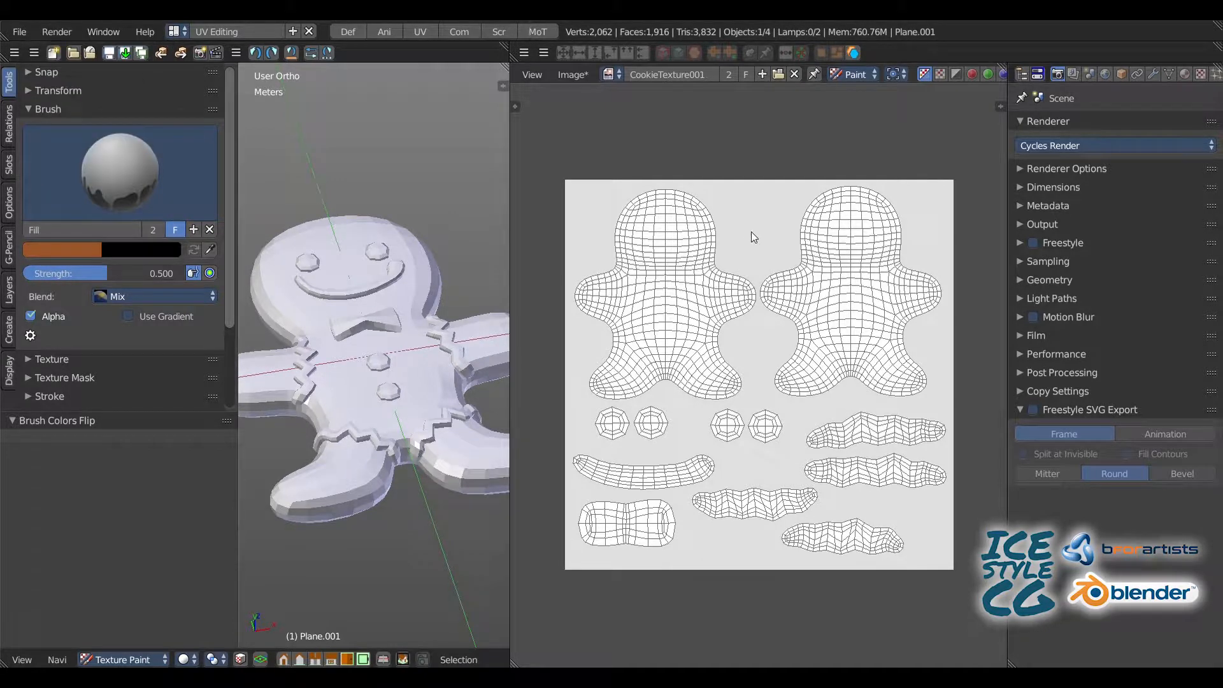
Step: Fill the whole CookieTexture001 image with the orange-brown color, repeating the fill until the white base and islands are covered
left_click(751, 235)
left_click(677, 262)
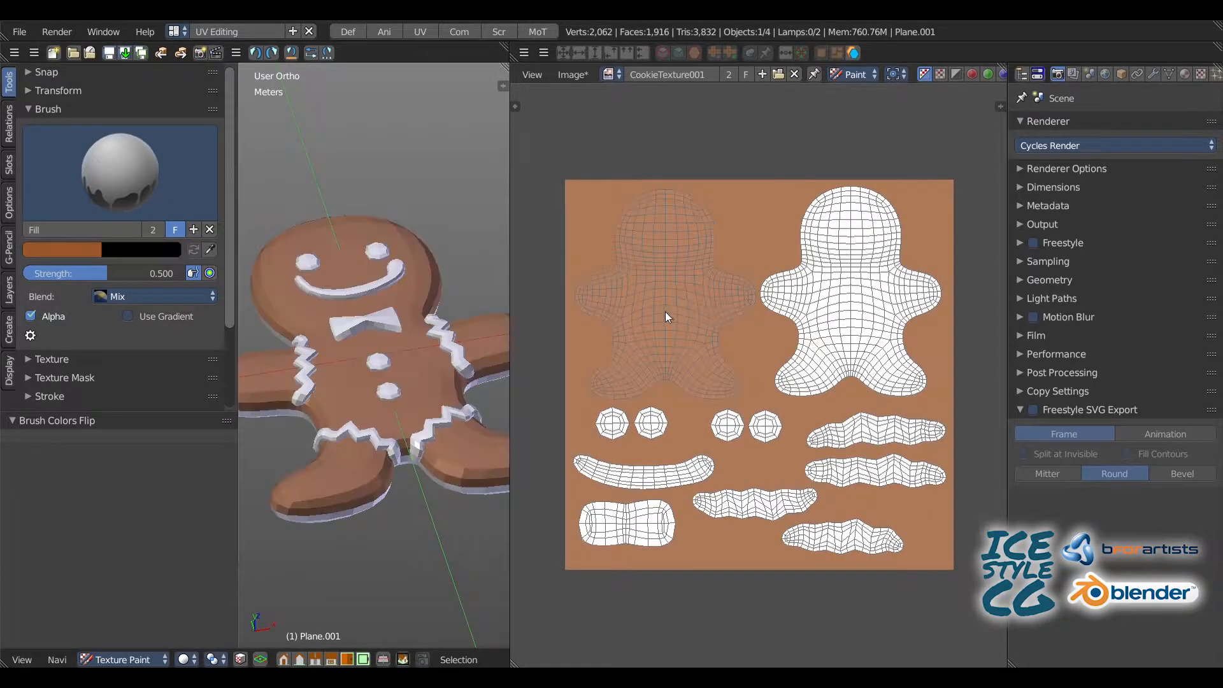
left_click(666, 311)
left_click(837, 310)
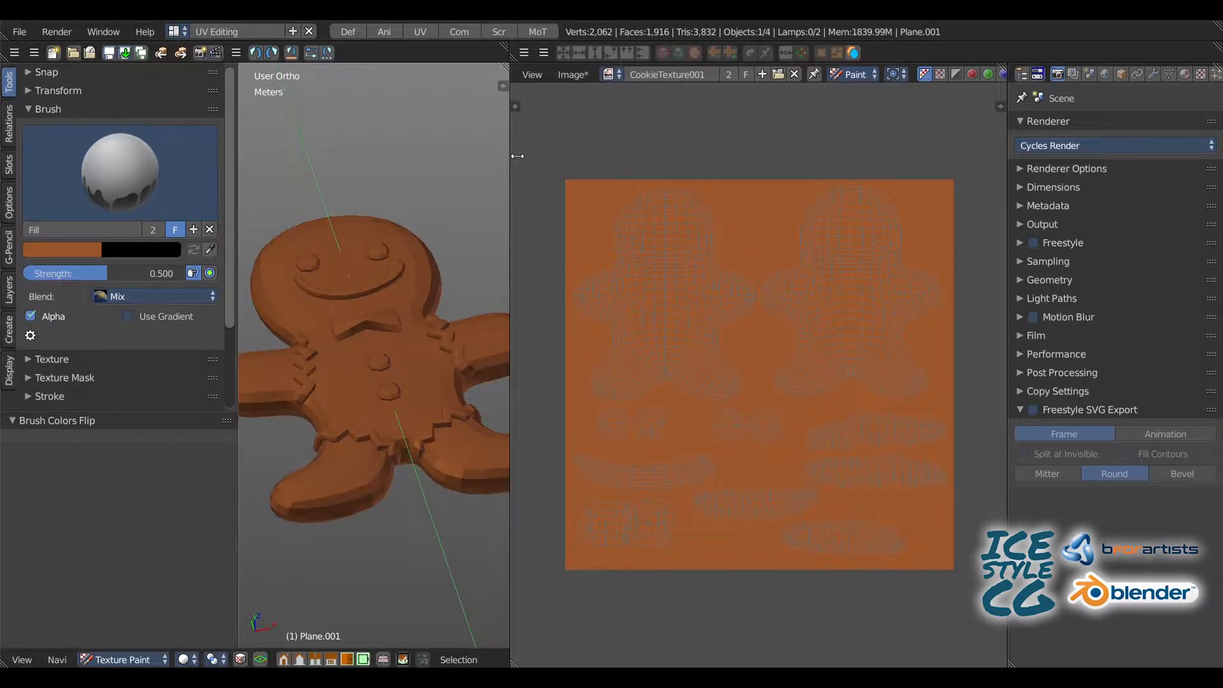
Step: Widen the 3D view and add a Subdivision Surface modifier with 2 view subdivisions and Optimal Display enabled
left_click_drag(512, 153, 660, 153)
left_click_drag(246, 255, 216, 255)
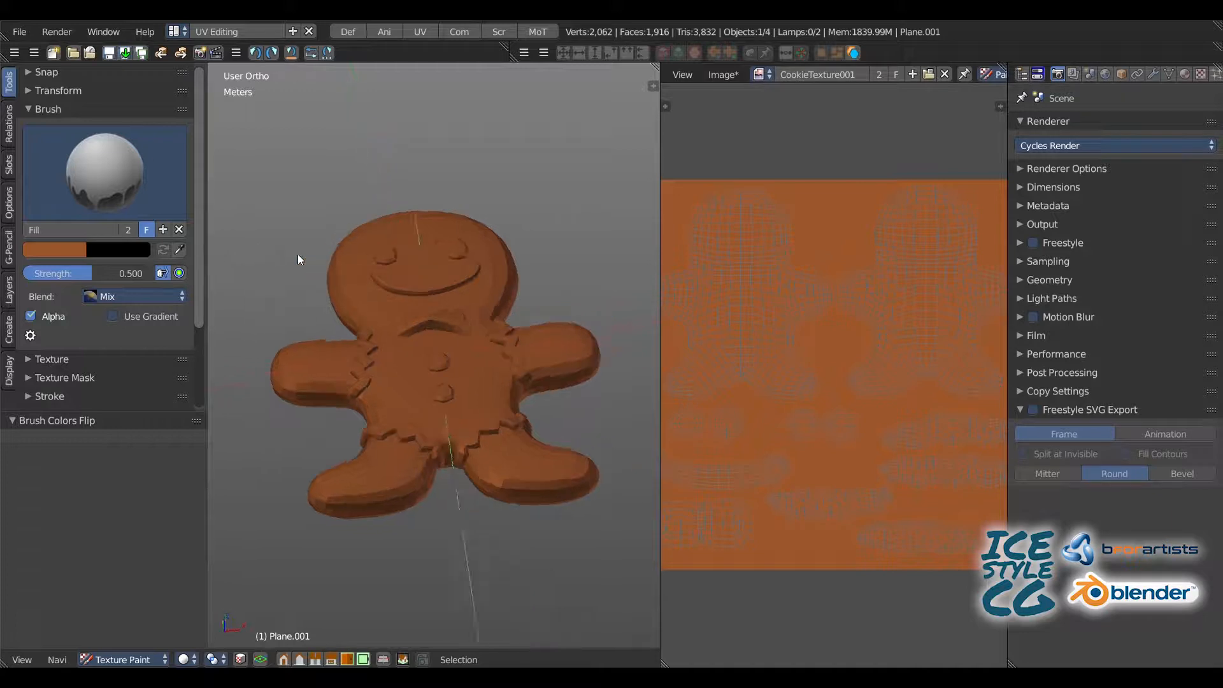
left_click(1153, 74)
left_click(1140, 127)
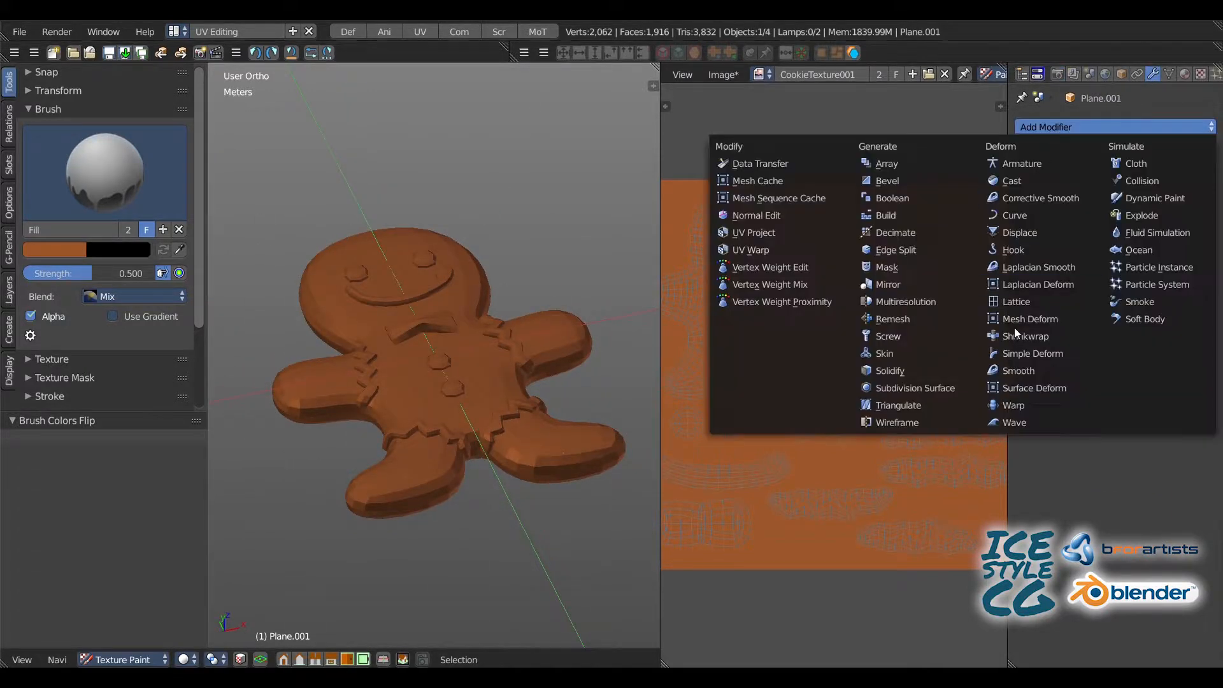
left_click(938, 388)
left_click(1106, 231)
left_click(1127, 248)
scroll(383, 255, "up", 1)
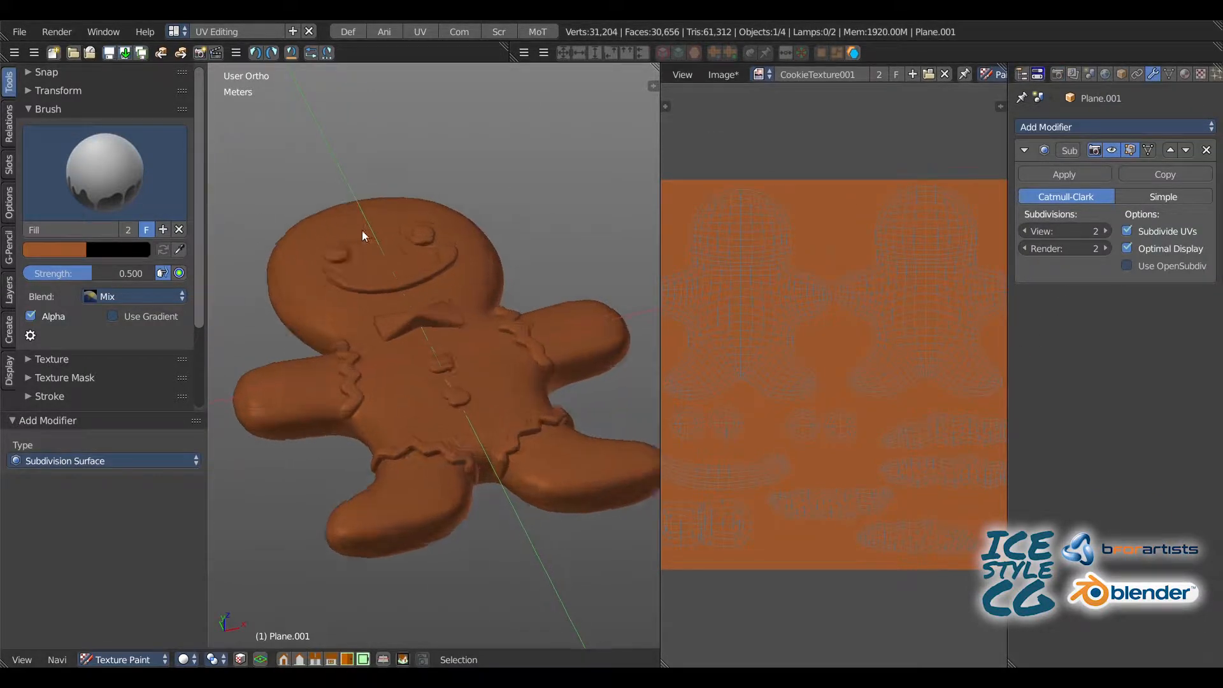
scroll(366, 249, "up", 3)
Step: Split the properties area, turn the new area into an image editor, and open the Cookie_001.jpg reference photo in it
left_click_drag(1010, 664, 1020, 407)
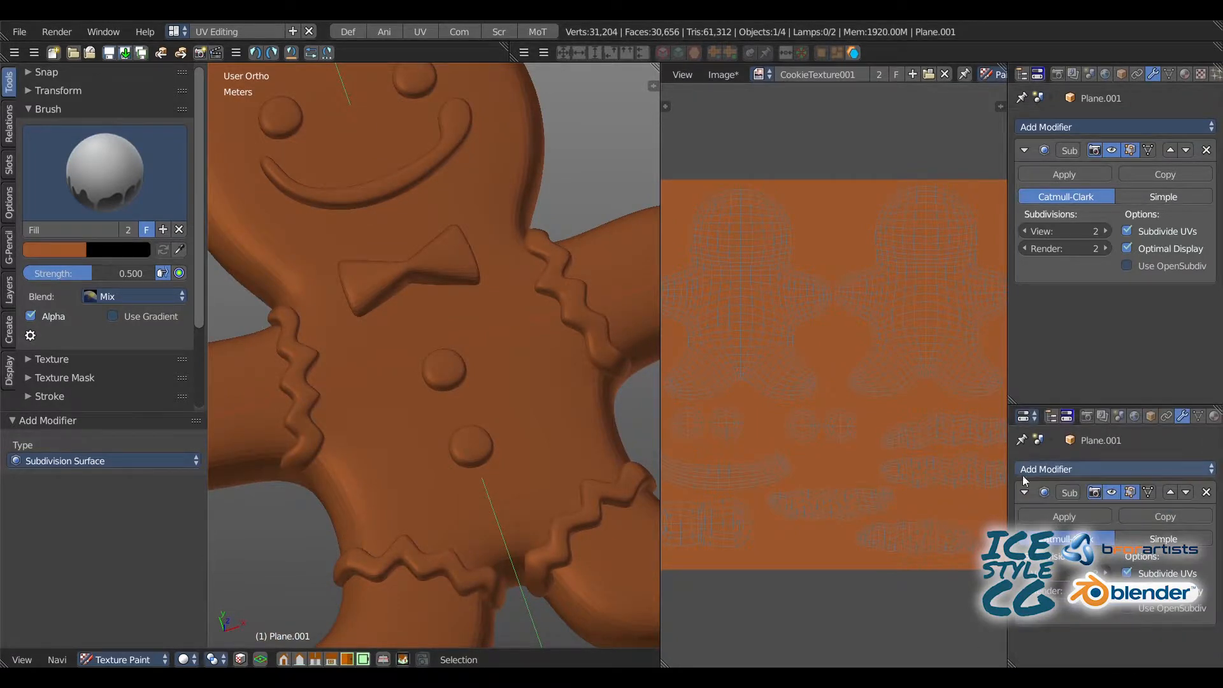
left_click(1026, 417)
left_click(672, 344)
left_click(1027, 660)
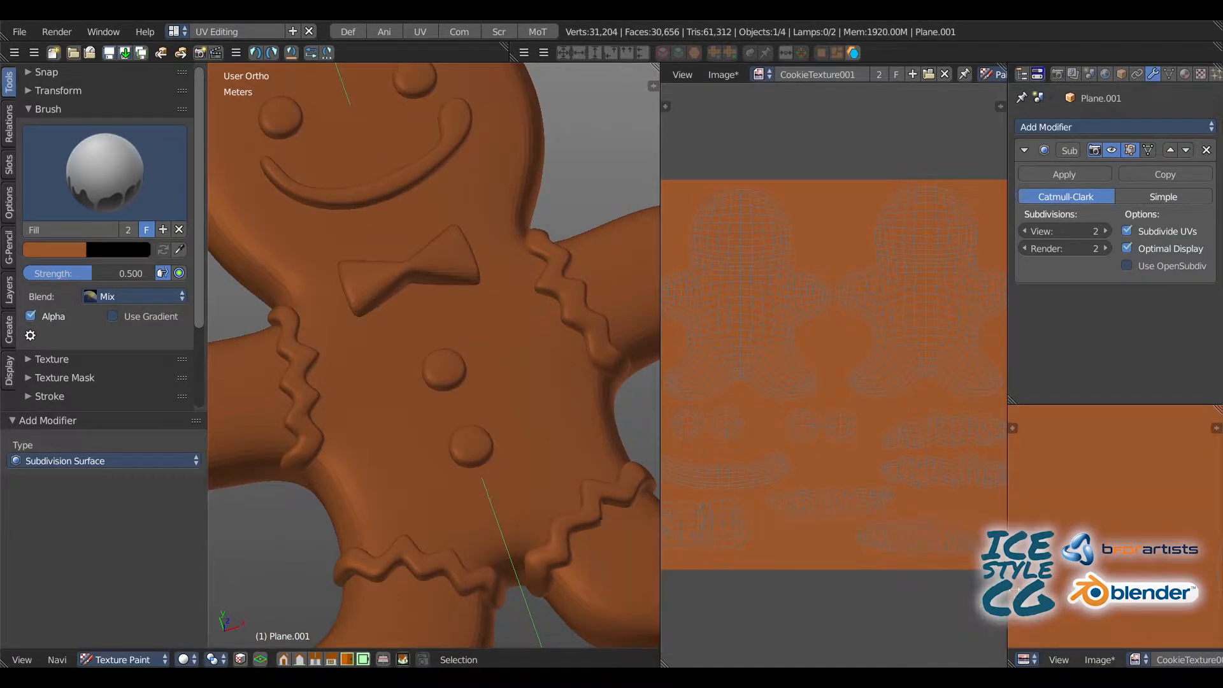
left_click_drag(1008, 585, 908, 579)
left_click(1205, 660)
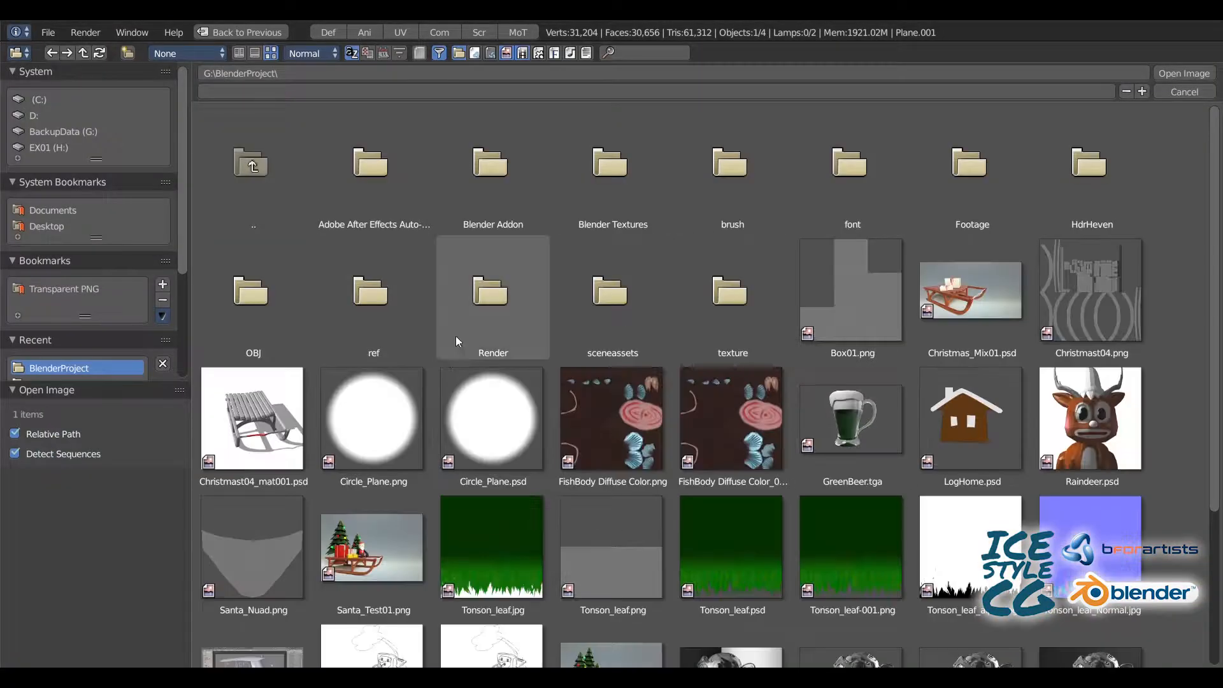
left_click(456, 337)
double_click(838, 415)
middle_click_drag(1032, 528, 1043, 479)
Step: Sample a color from the cookie reference photo and switch to the TexDraw brush
left_click(180, 250)
left_click(1019, 469)
key("Escape")
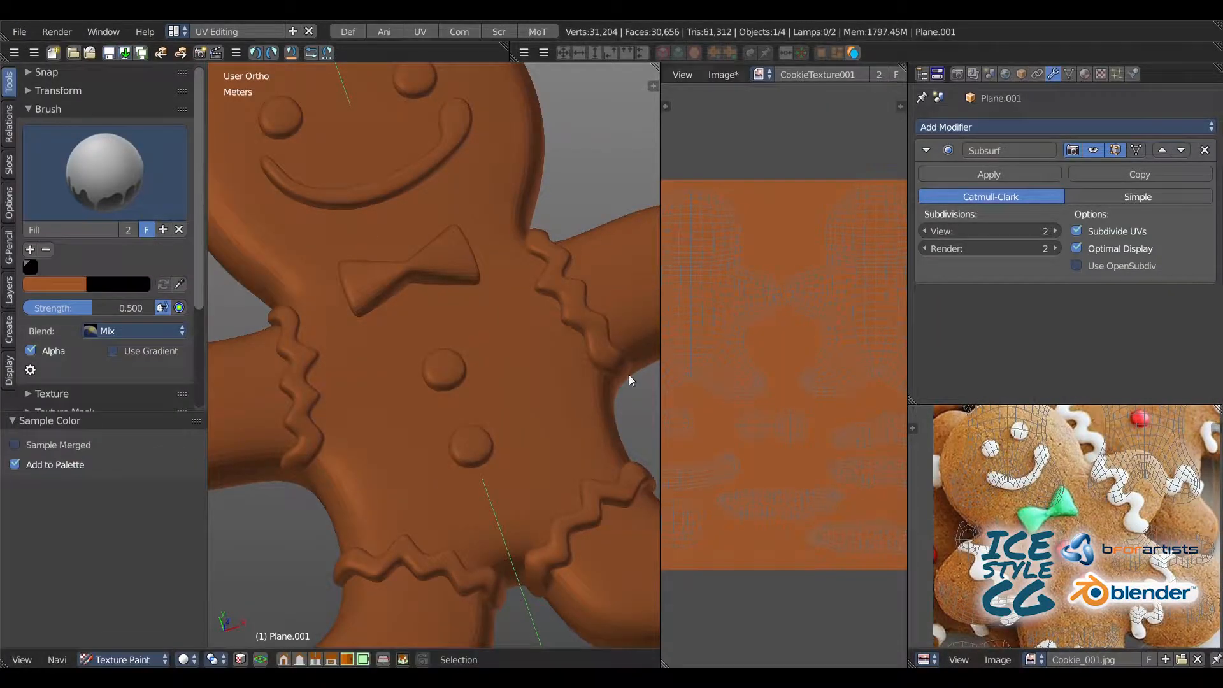
left_click(139, 206)
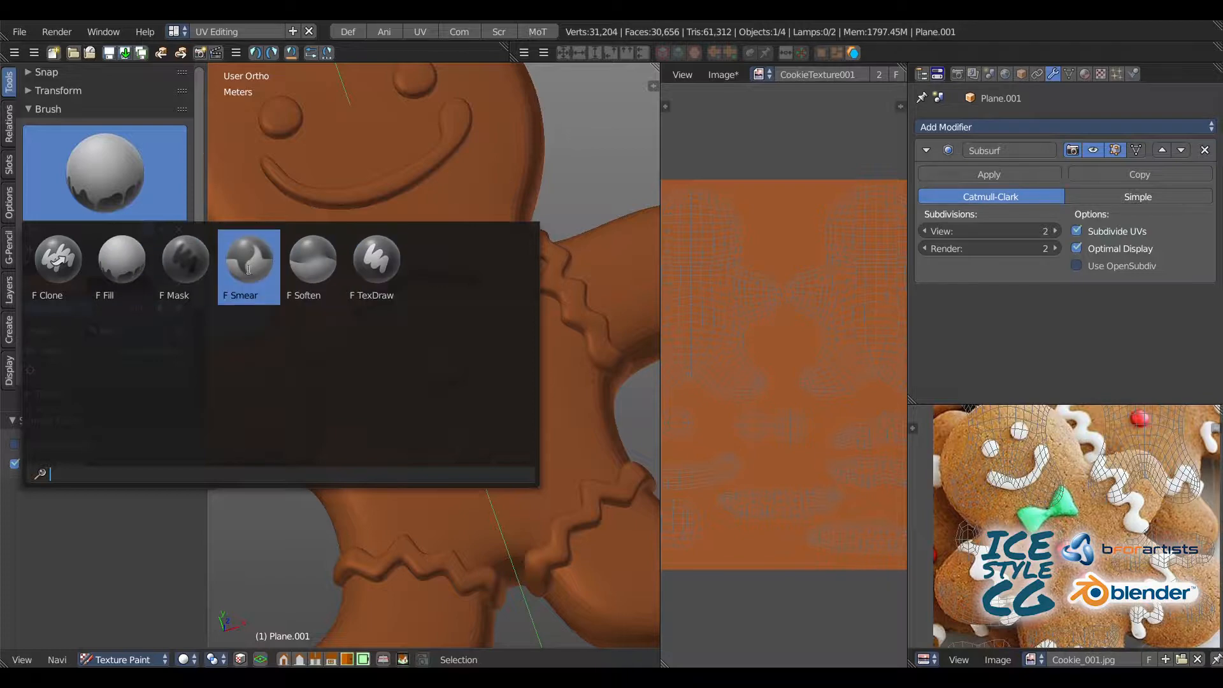
left_click(377, 281)
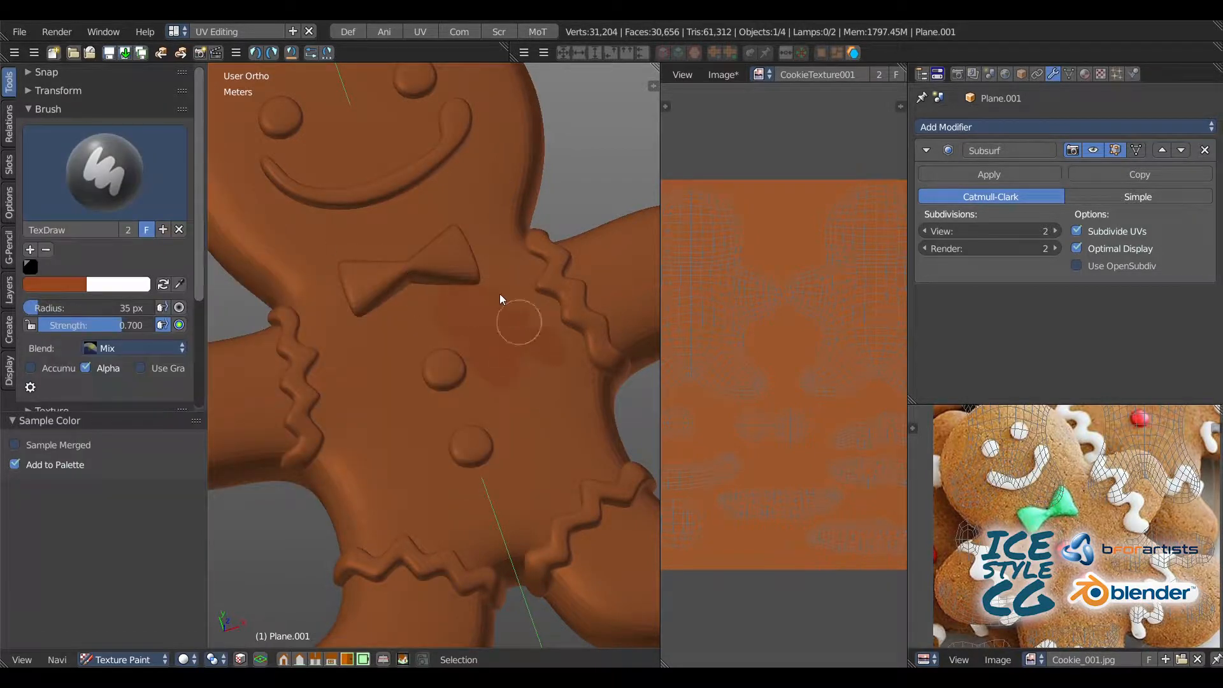
Step: Enlarge the texture image area and paint the first body UV island reddish brown with Accumulate on, raising the brush radius to 256 px
left_click_drag(661, 175, 569, 175)
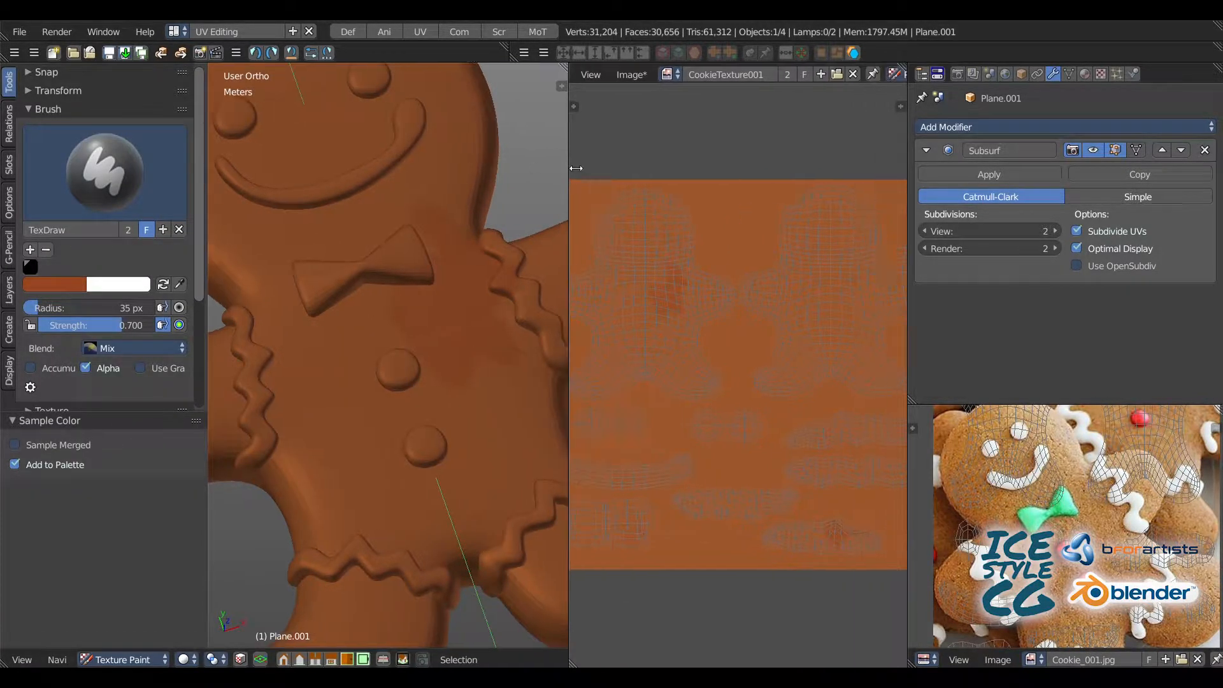
left_click_drag(915, 252, 1086, 252)
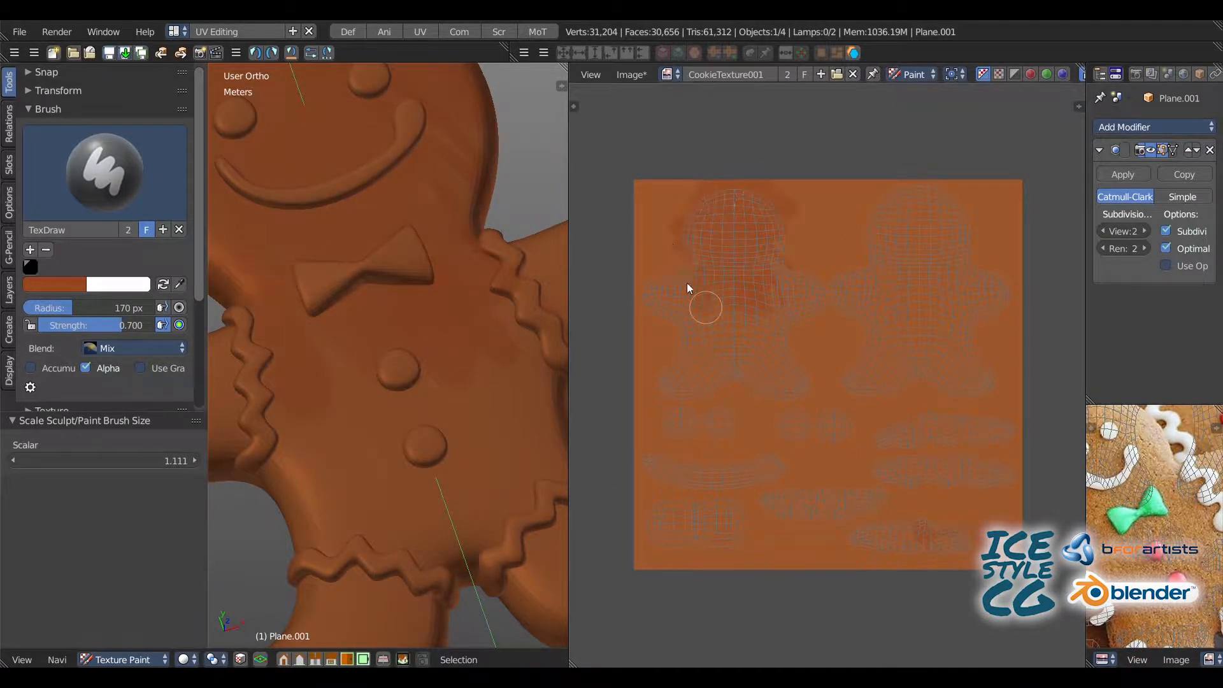
scroll(699, 292, "up", 4)
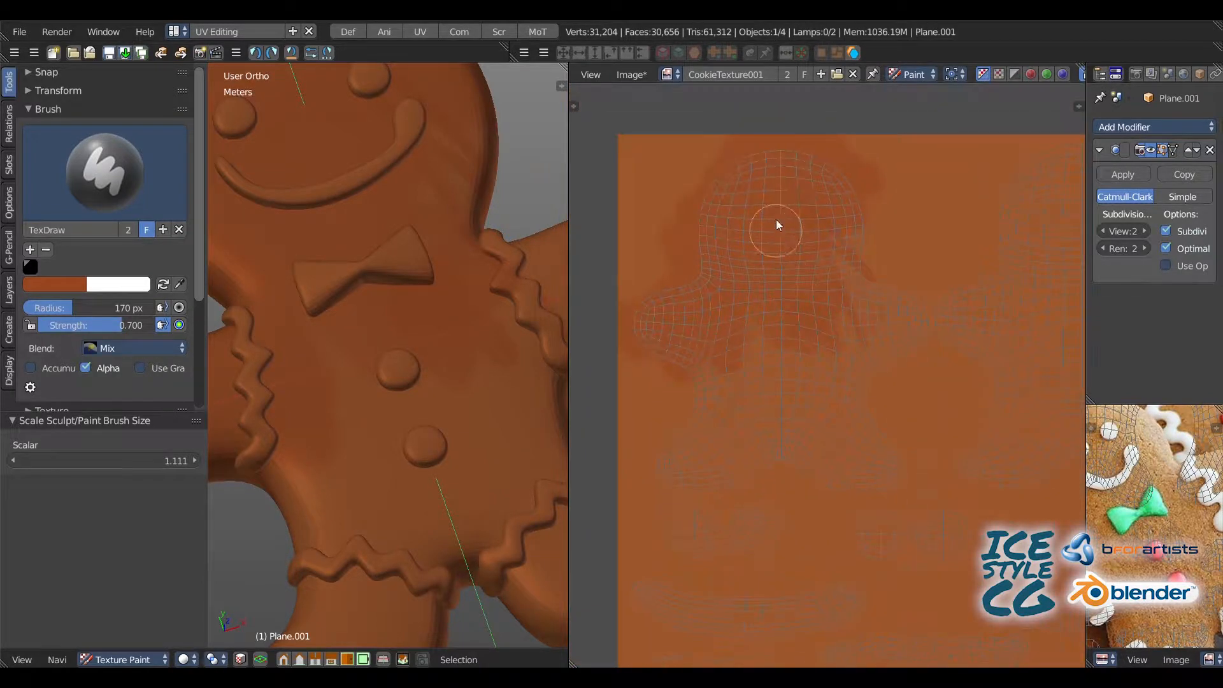
key("bracketright")
key("bracketright")
key("bracketright")
key("bracketright")
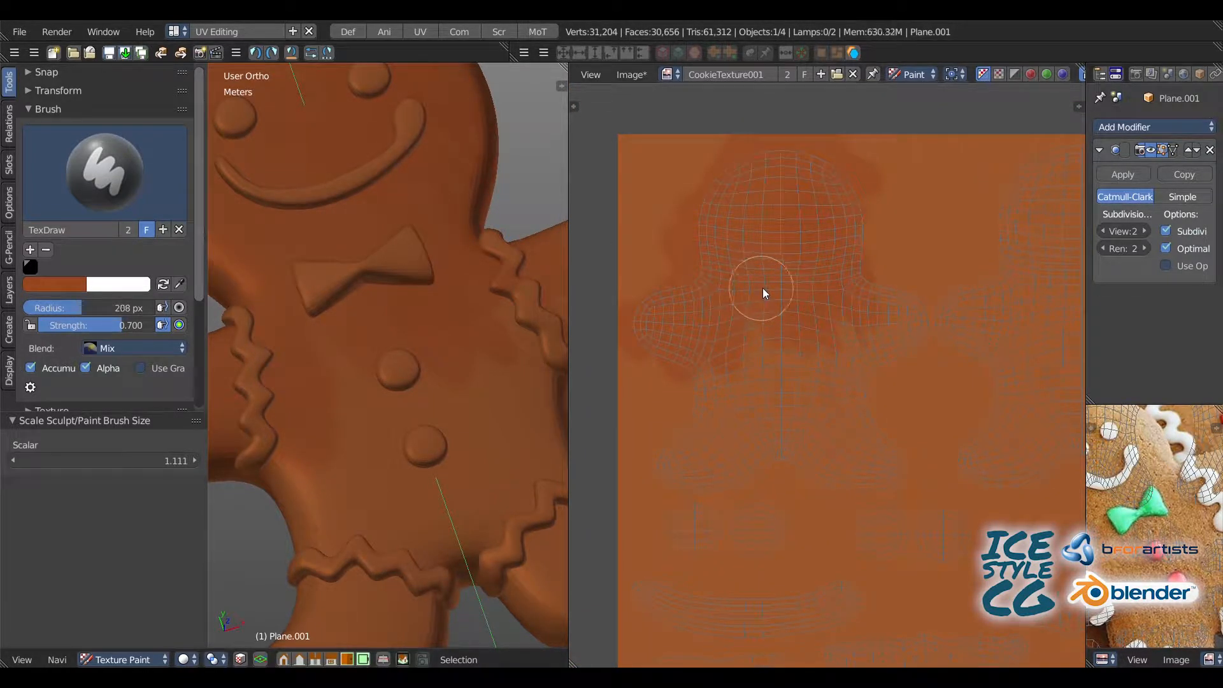
mouse_move(762, 287)
left_mouse_down()
mouse_move(761, 249)
mouse_move(836, 189)
left_mouse_up()
mouse_move(895, 337)
left_mouse_down()
mouse_move(833, 395)
mouse_move(658, 296)
mouse_move(733, 403)
mouse_move(675, 479)
mouse_move(905, 450)
left_mouse_up()
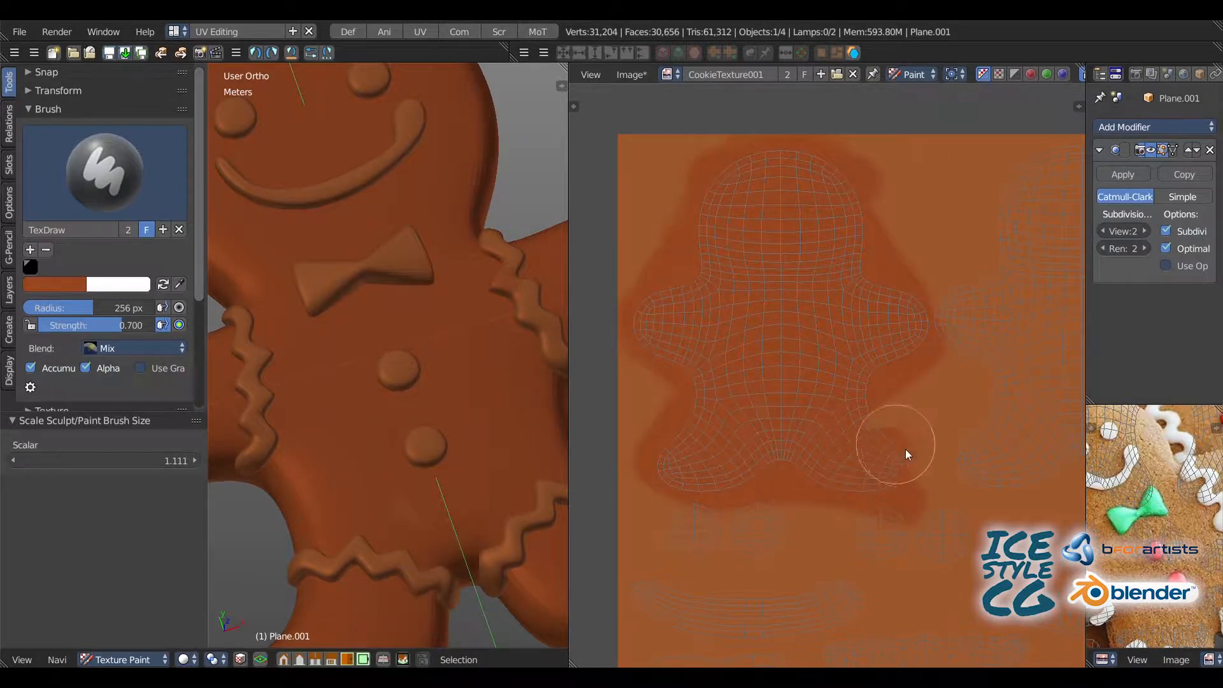
Step: Paint the second body UV island reddish brown with the same 256 px brush
key("space")
middle_click_drag(953, 306, 745, 284)
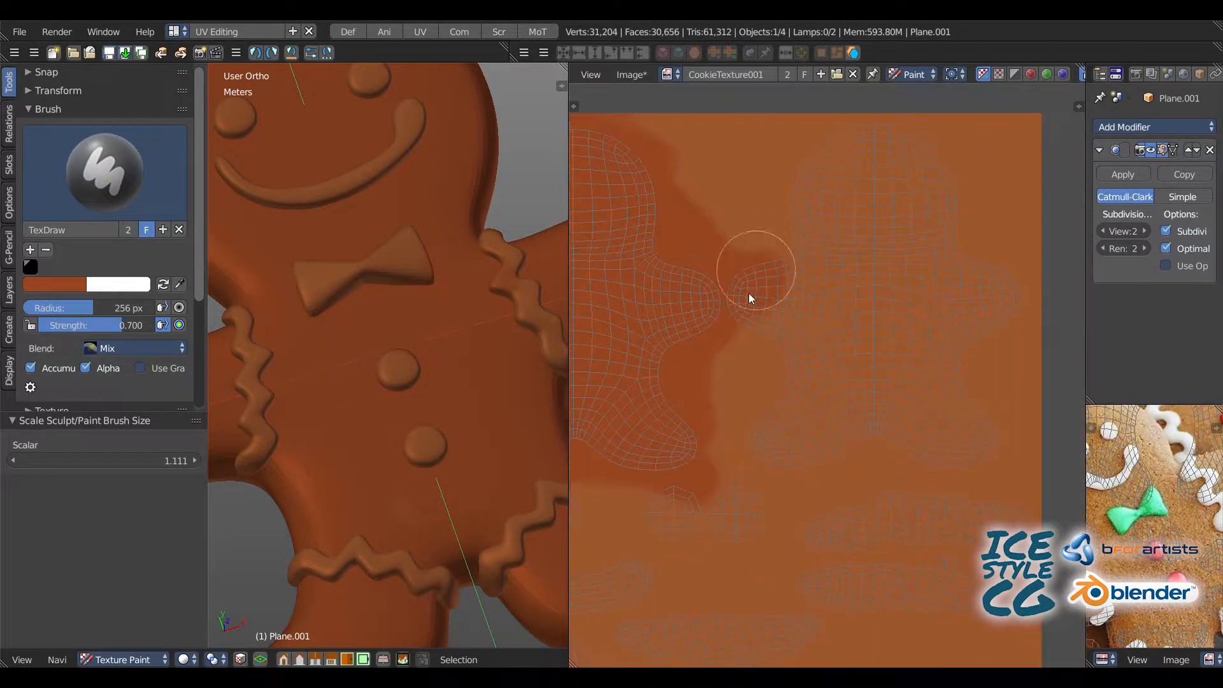
mouse_move(748, 293)
left_mouse_down()
mouse_move(860, 149)
mouse_move(910, 147)
mouse_move(992, 355)
left_mouse_up()
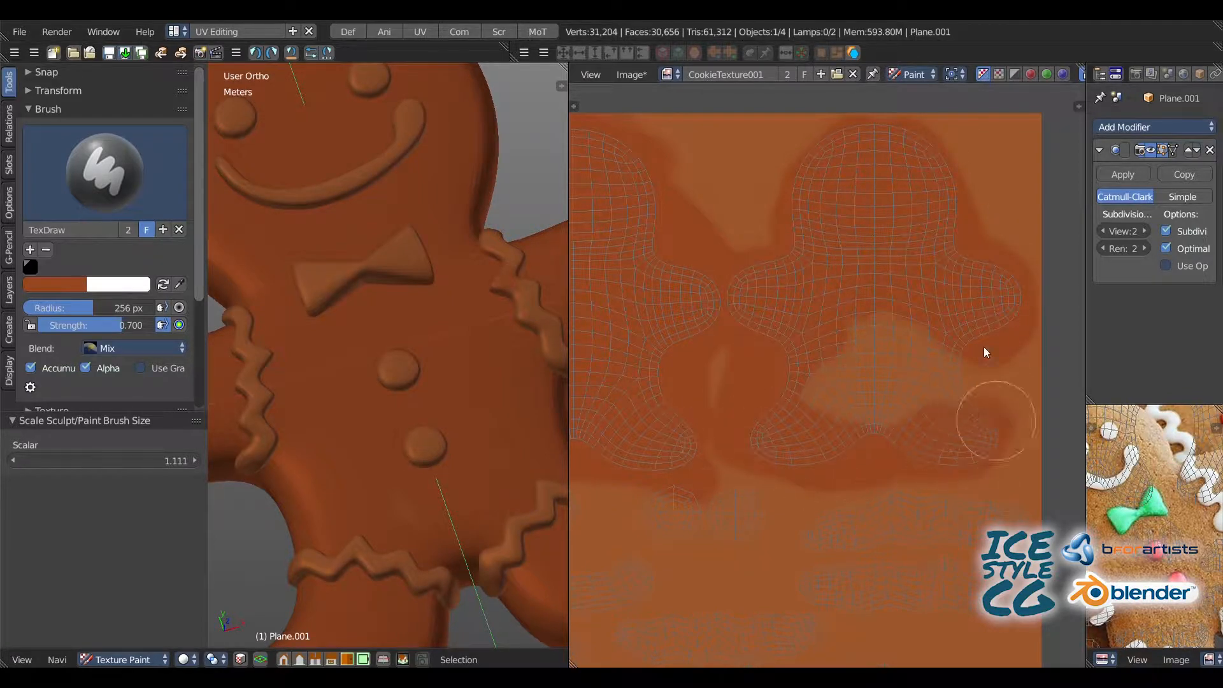
left_click_drag(985, 353, 905, 422)
middle_click_drag(818, 434, 718, 314)
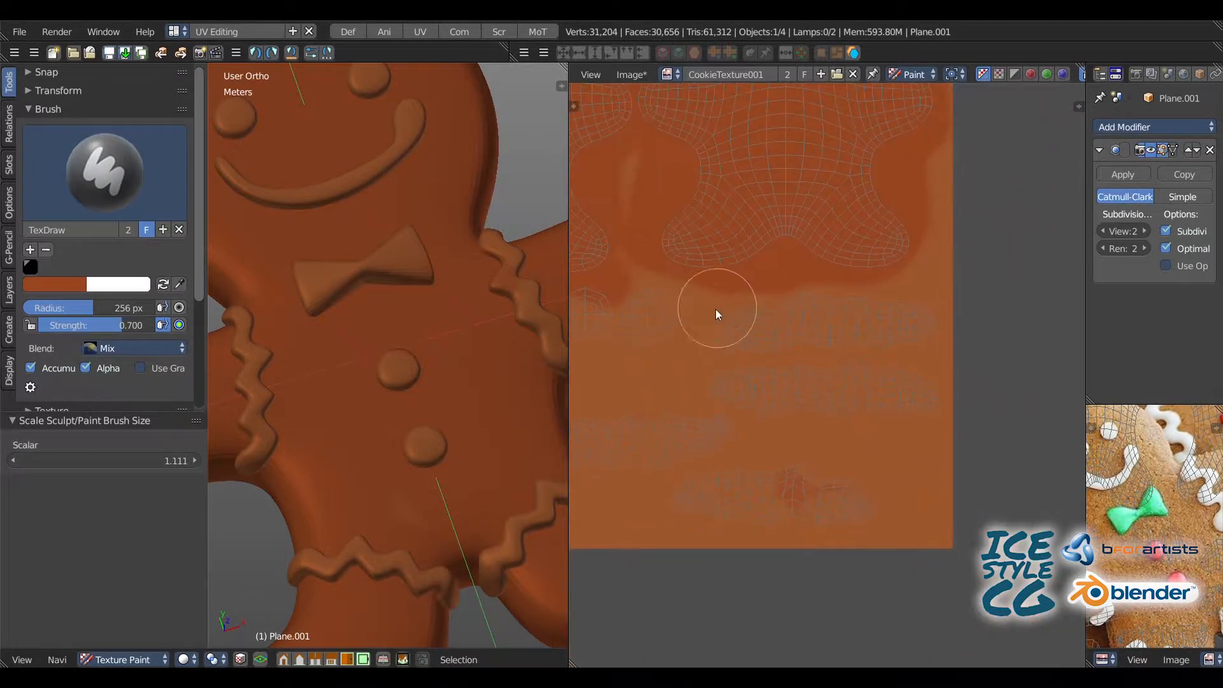
Step: Paint the remaining small UV islands for the zigzag strips, buttons, eyes, smile and bow tie reddish brown
mouse_move(718, 314)
left_mouse_down()
mouse_move(959, 338)
mouse_move(887, 397)
mouse_move(841, 411)
left_mouse_up()
mouse_move(796, 492)
middle_mouse_down()
mouse_move(935, 383)
mouse_move(921, 360)
middle_mouse_up()
mouse_move(829, 355)
left_mouse_down()
mouse_move(976, 367)
mouse_move(790, 369)
mouse_move(862, 284)
mouse_move(626, 266)
mouse_move(824, 292)
left_mouse_up()
middle_click_drag(628, 306, 921, 318)
mouse_move(917, 322)
left_mouse_down()
mouse_move(814, 327)
mouse_move(806, 368)
mouse_move(947, 262)
mouse_move(887, 276)
left_mouse_up()
middle_click_drag(887, 276, 771, 330)
left_click_drag(770, 330, 970, 325)
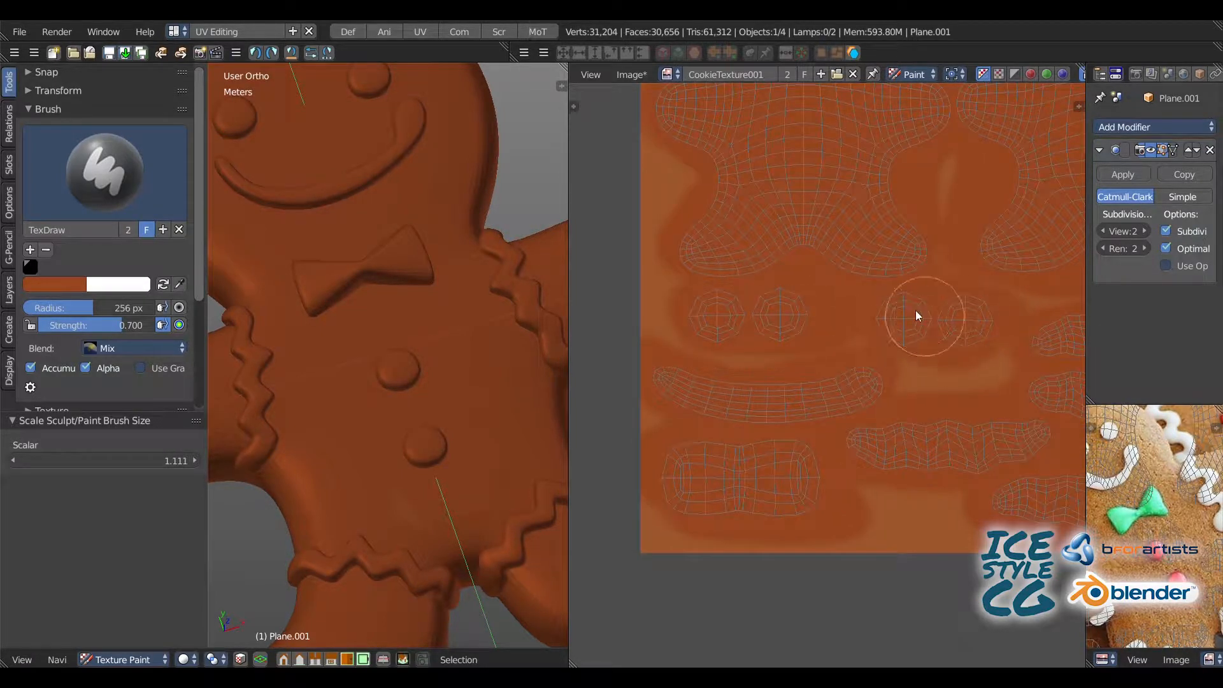
mouse_move(752, 94)
middle_mouse_down()
mouse_move(738, 210)
mouse_move(687, 319)
middle_mouse_up()
Step: Swap the brush colors to make white primary and paint the smile's UV island white, reducing the radius to 70 px
left_click(164, 287)
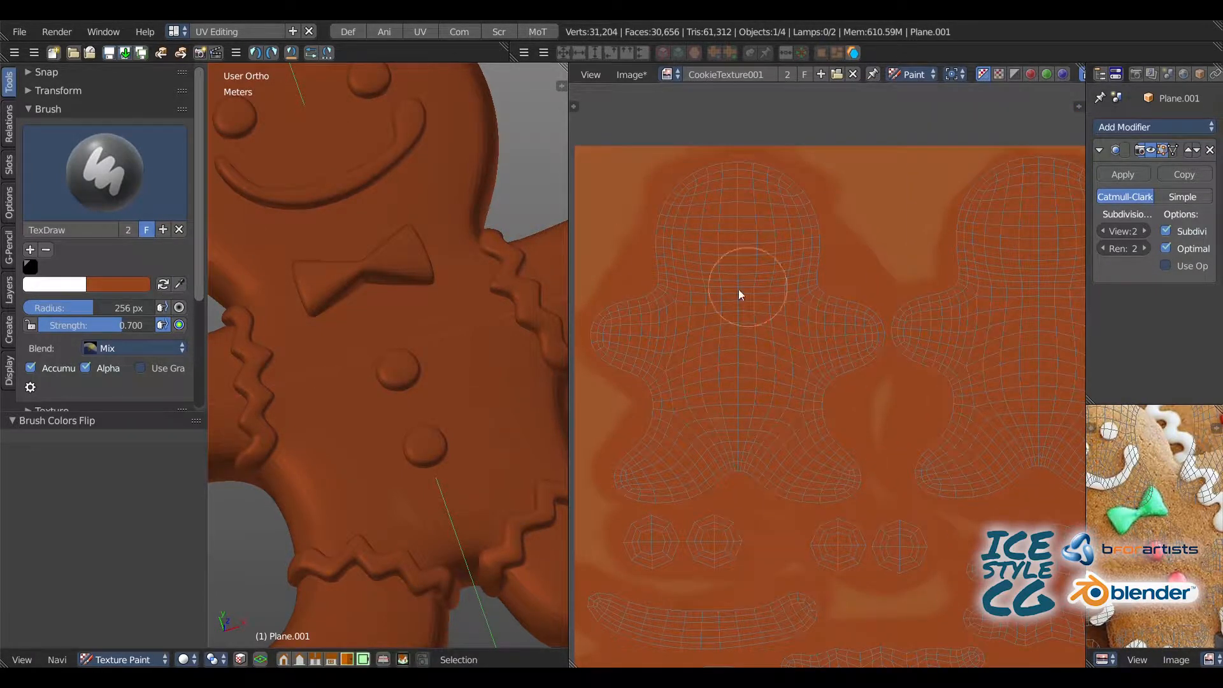
key("bracketleft")
key("bracketleft")
key("bracketleft")
key("bracketleft")
key("bracketleft")
middle_click_drag(805, 394, 732, 350)
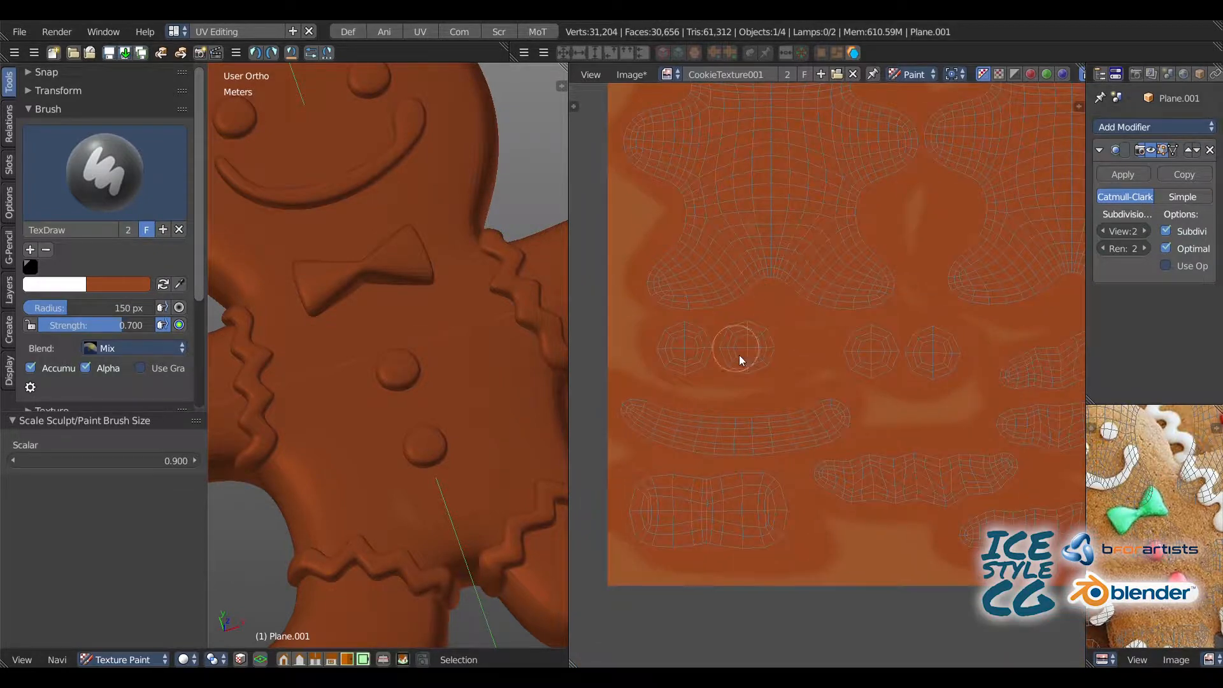
left_click_drag(720, 425, 846, 419)
scroll(707, 373, "up", 6)
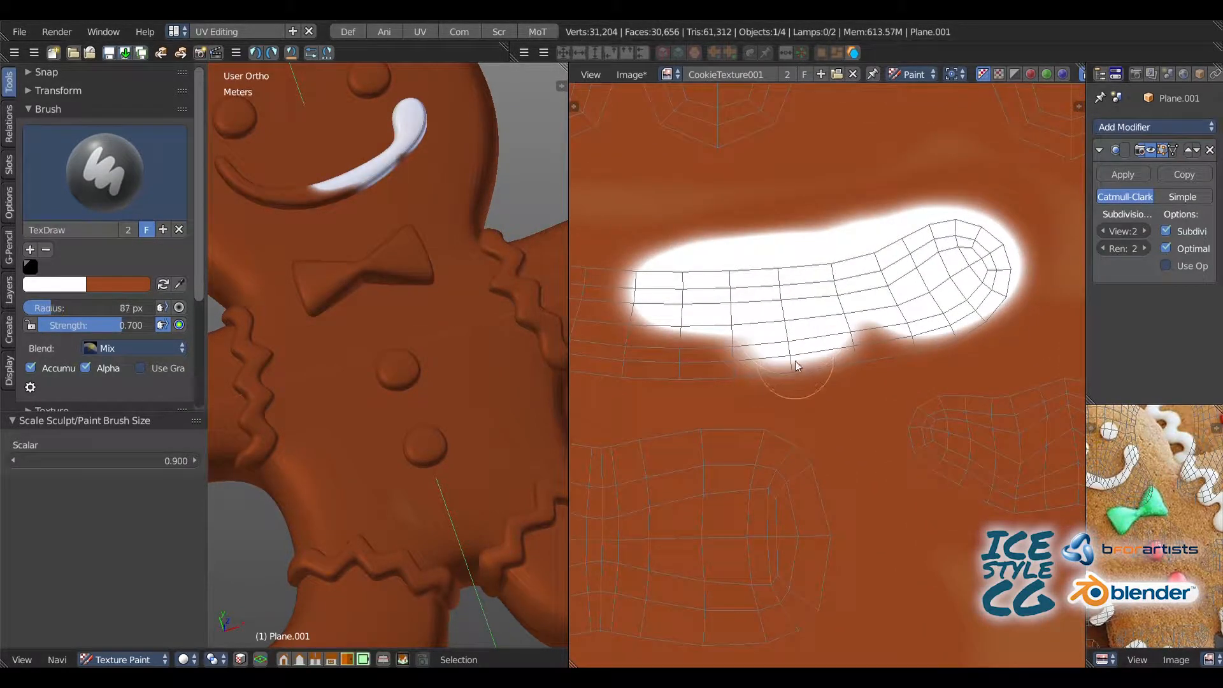
key("bracketleft")
key("bracketleft")
left_click_drag(796, 366, 860, 358)
mouse_move(680, 265)
middle_mouse_down()
mouse_move(885, 277)
mouse_move(930, 243)
middle_mouse_up()
mouse_move(914, 255)
left_mouse_down()
mouse_move(761, 246)
mouse_move(652, 264)
mouse_move(613, 243)
mouse_move(780, 295)
mouse_move(830, 283)
left_mouse_up()
middle_click_drag(829, 284, 747, 229)
mouse_move(747, 254)
left_mouse_down()
mouse_move(952, 276)
mouse_move(828, 289)
mouse_move(631, 274)
left_mouse_up()
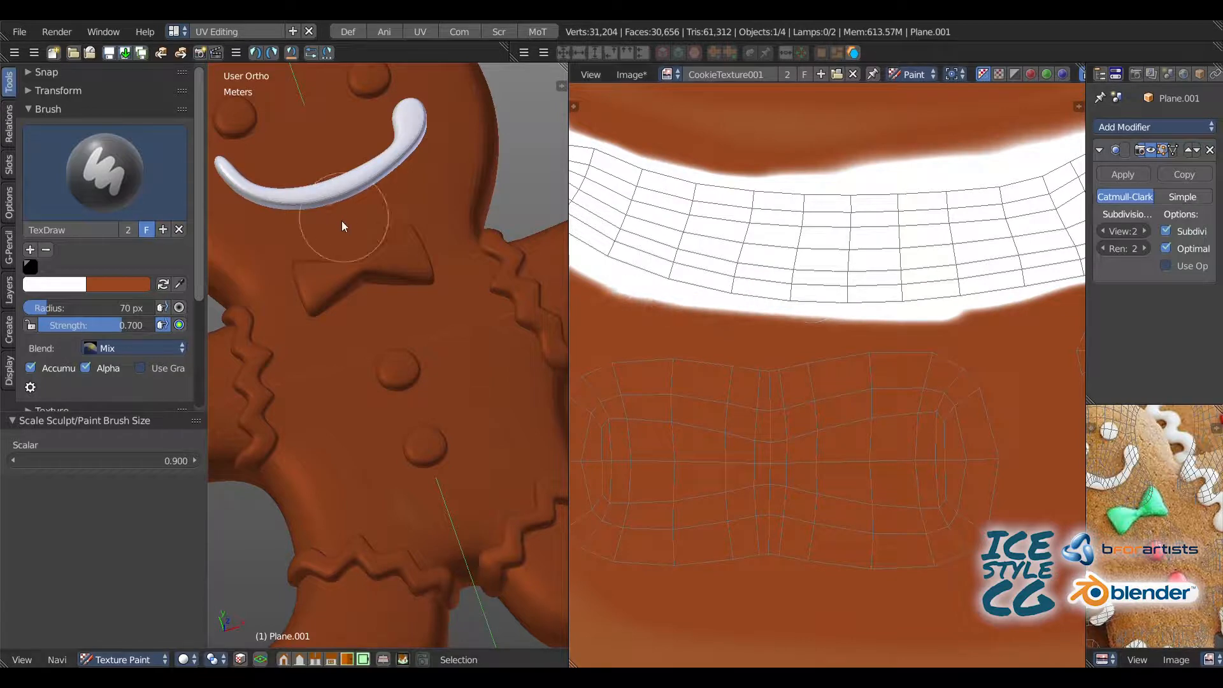
Step: Paint the two eye UV islands white with the 70 px brush
mouse_move(662, 248)
middle_mouse_down()
mouse_move(732, 368)
mouse_move(729, 426)
middle_mouse_up()
middle_click_drag(756, 257, 709, 400)
mouse_move(724, 332)
left_mouse_down()
mouse_move(693, 327)
mouse_move(644, 363)
mouse_move(790, 325)
mouse_move(745, 333)
mouse_move(801, 372)
mouse_move(892, 265)
mouse_move(928, 257)
mouse_move(961, 328)
mouse_move(926, 386)
mouse_move(761, 237)
mouse_move(837, 366)
left_mouse_up()
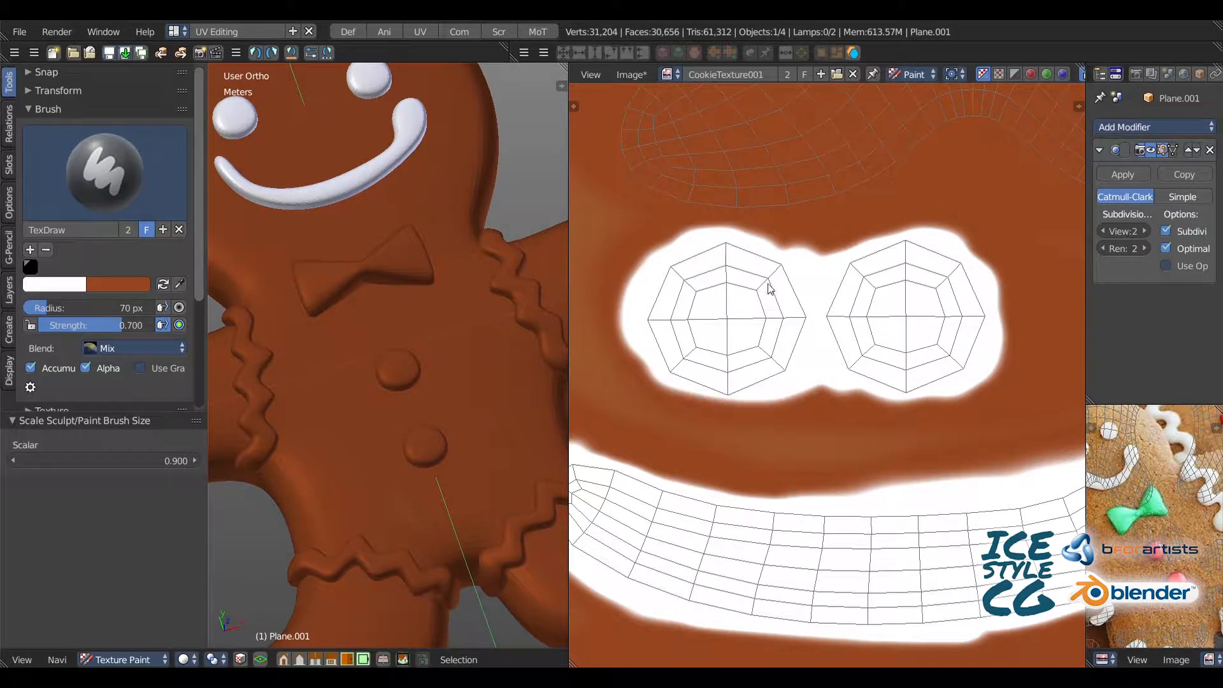
middle_click_drag(768, 284, 748, 298)
Step: Dab white on one arm's zigzag icing strip on the model to locate its UV island
scroll(761, 310, "down", 4)
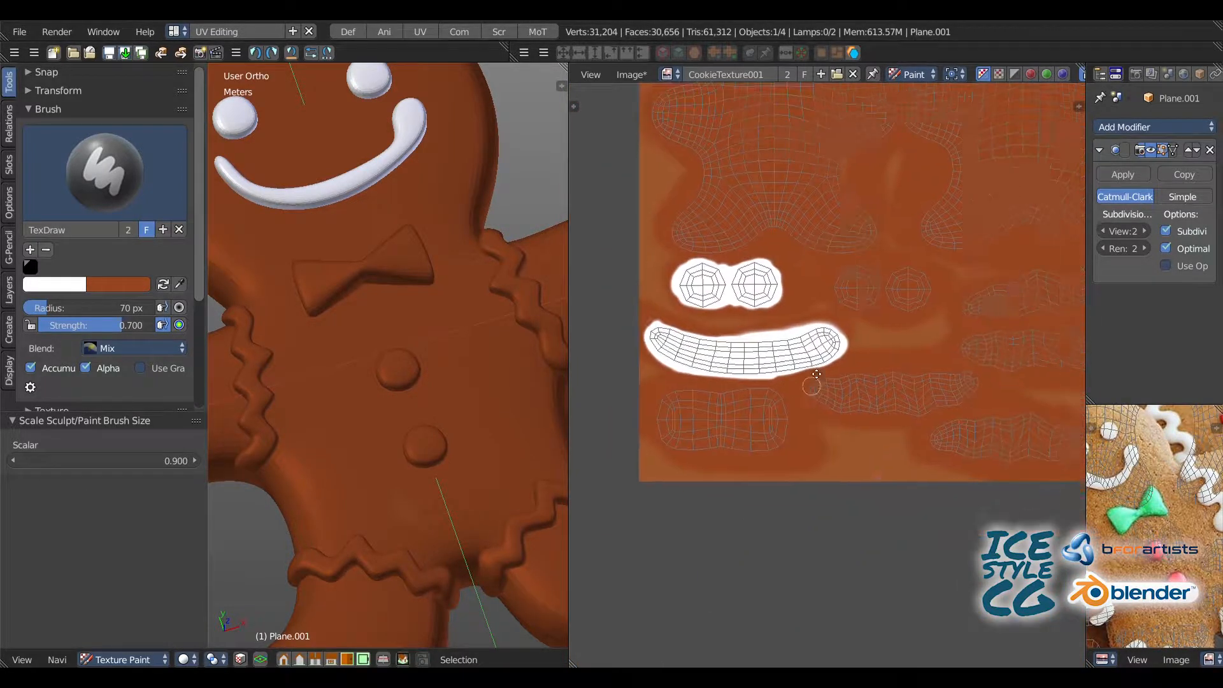
middle_click_drag(360, 309, 452, 298, "shift")
scroll(382, 285, "up", 8)
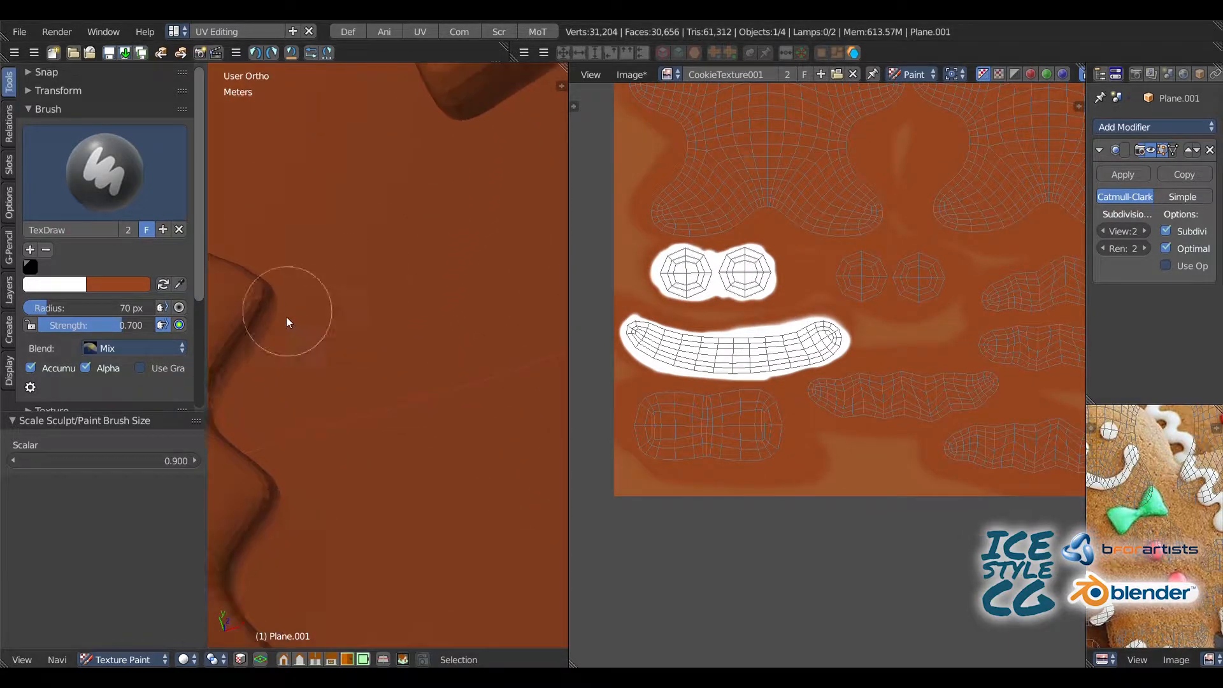
middle_click_drag(286, 316, 474, 226, "shift")
left_click(378, 245)
middle_click_drag(433, 345, 220, 217, "shift")
scroll(351, 214, "down", 7)
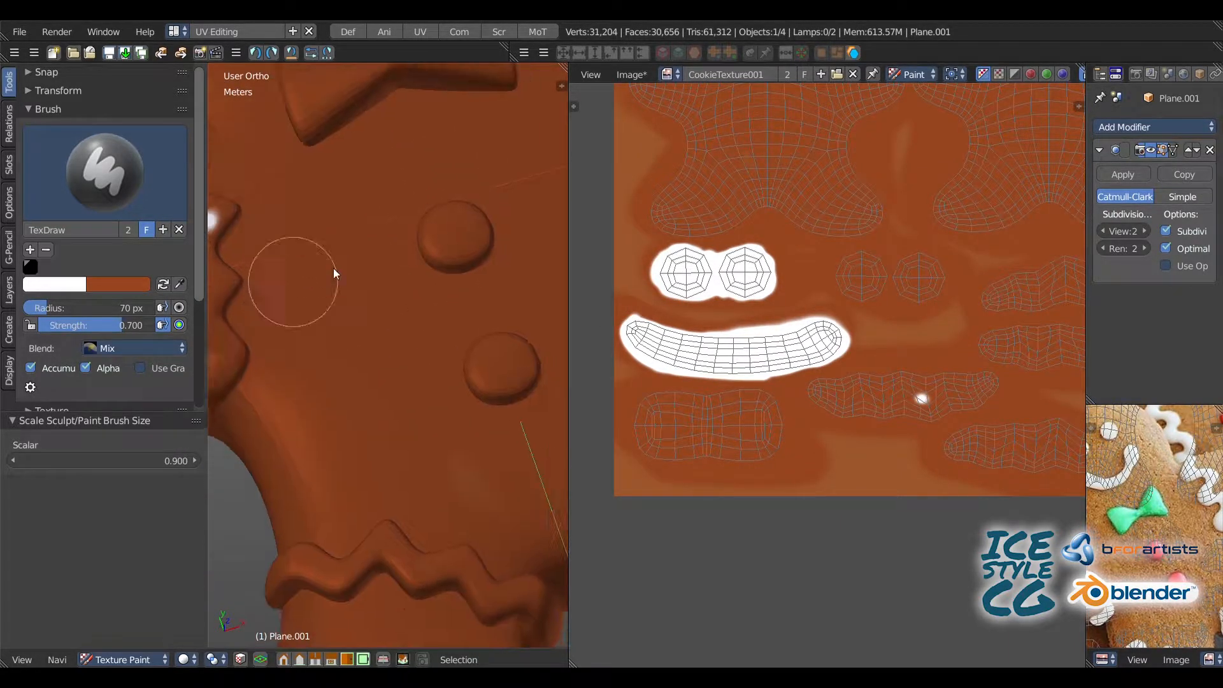
Step: Dab white on the other three zigzag strips on the model, and paint all four zigzag UV islands white with a 236 px radius
middle_click_drag(446, 338, 527, 152, "shift")
scroll(408, 332, "up", 4)
mouse_move(376, 382)
middle_mouse_down("shift")
mouse_move(364, 267)
mouse_move(406, 229)
mouse_move(331, 128)
middle_mouse_up("shift")
left_click(410, 254)
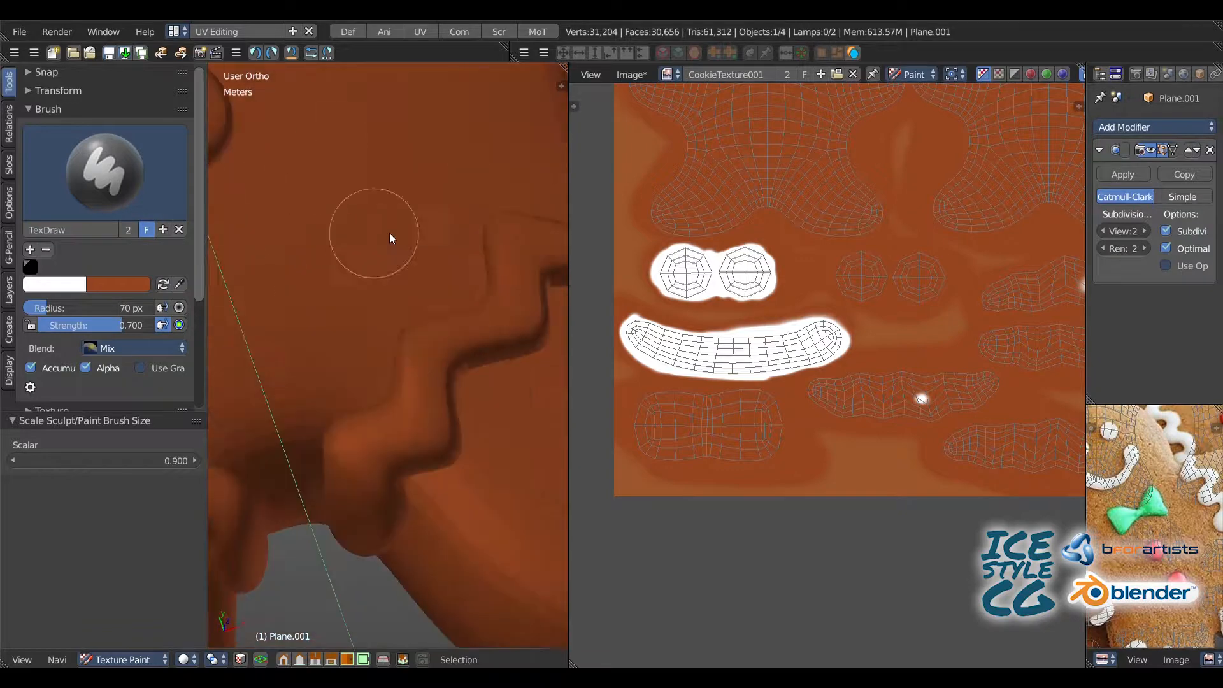
left_click(424, 424)
mouse_move(407, 357)
middle_mouse_down("shift")
mouse_move(359, 284)
mouse_move(306, 128)
middle_mouse_up("shift")
left_click(384, 178)
middle_click_drag(1061, 382, 863, 322)
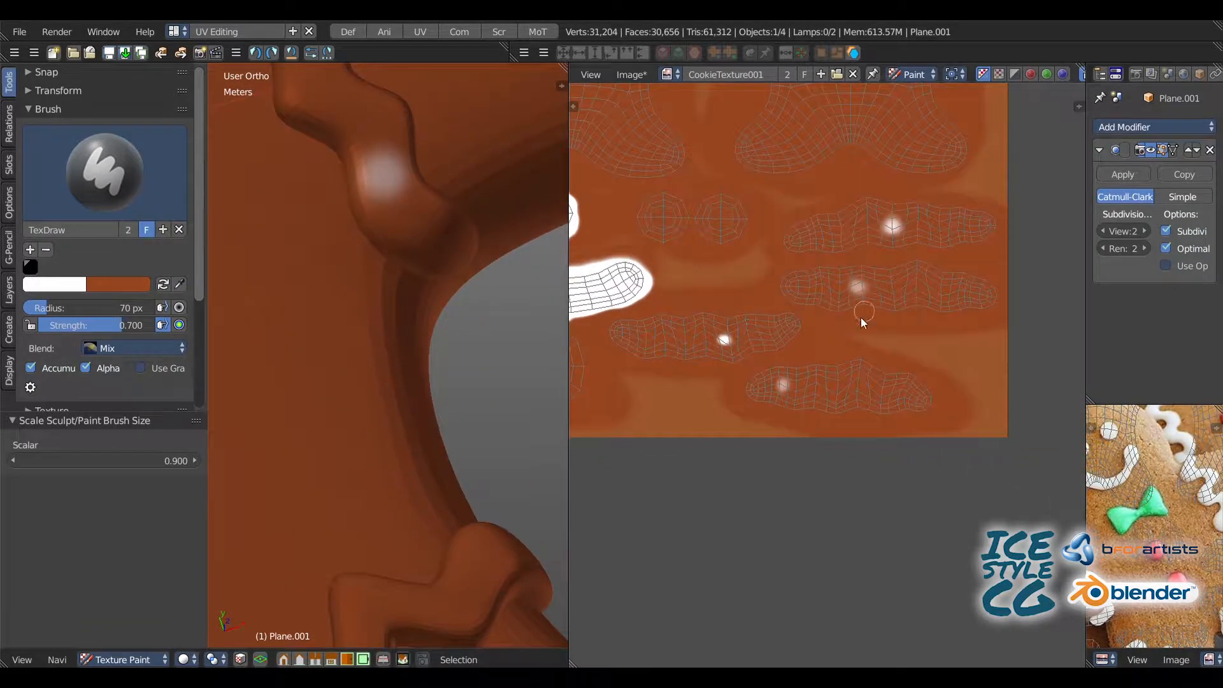
mouse_move(751, 392)
left_mouse_down()
mouse_move(924, 382)
mouse_move(726, 376)
mouse_move(733, 331)
mouse_move(620, 339)
mouse_move(841, 290)
mouse_move(981, 283)
mouse_move(994, 306)
mouse_move(962, 224)
mouse_move(783, 226)
mouse_move(961, 245)
left_mouse_up()
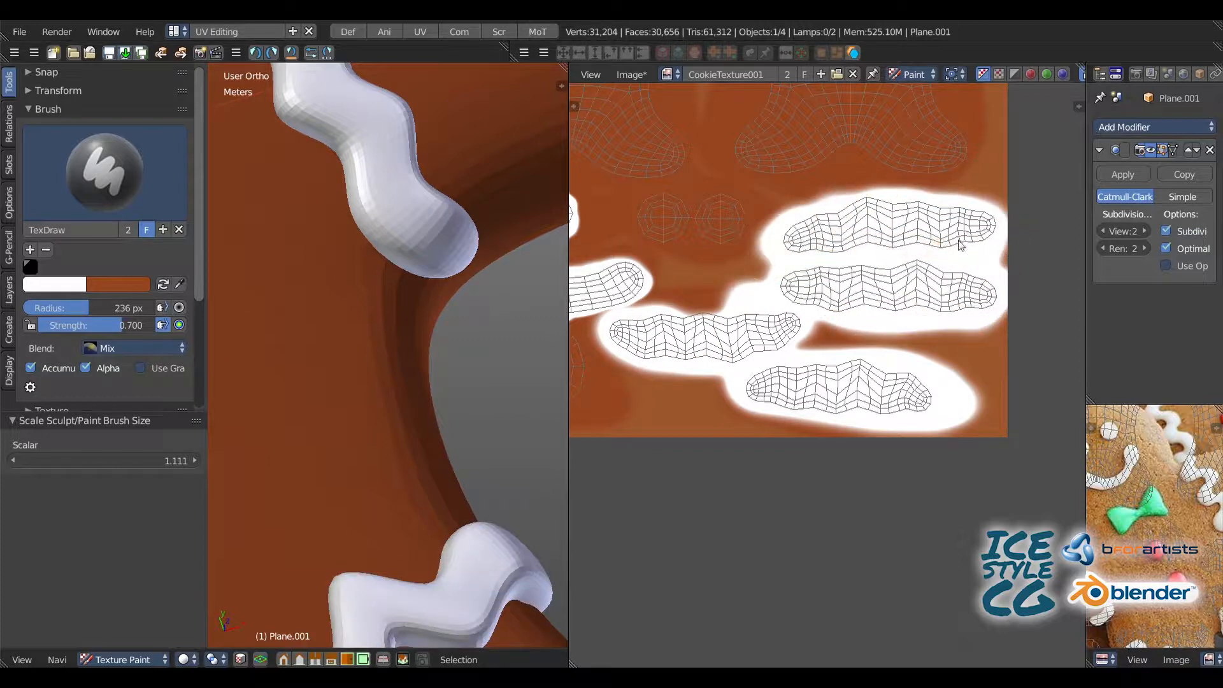
Step: Set the primary color to red and paint the two button UV islands with a 137 px radius
left_click(61, 284)
left_click_drag(90, 148, 89, 251)
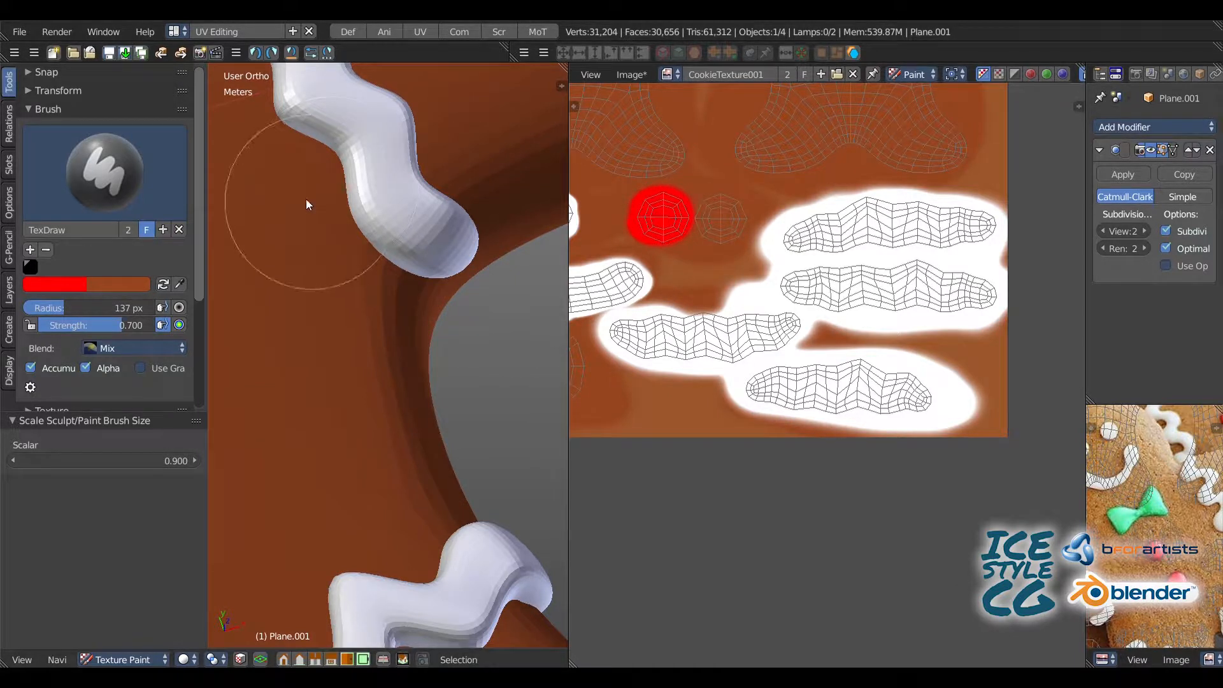
scroll(305, 199, "down", 6)
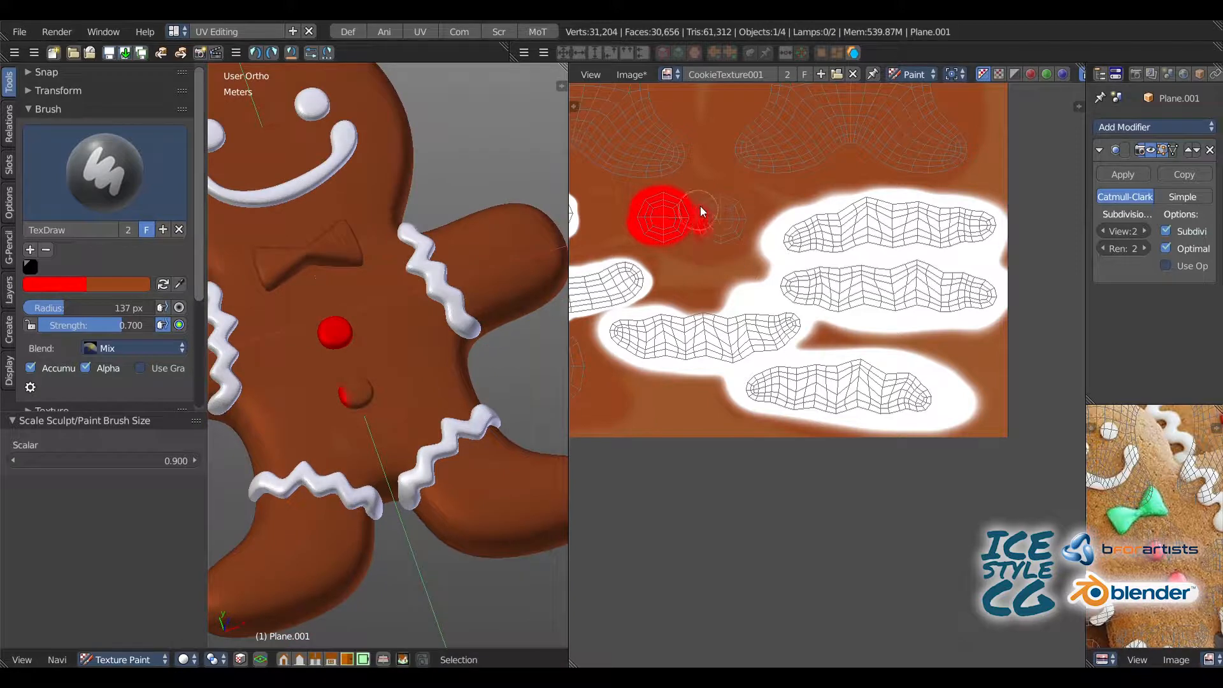
middle_click_drag(650, 195, 731, 280)
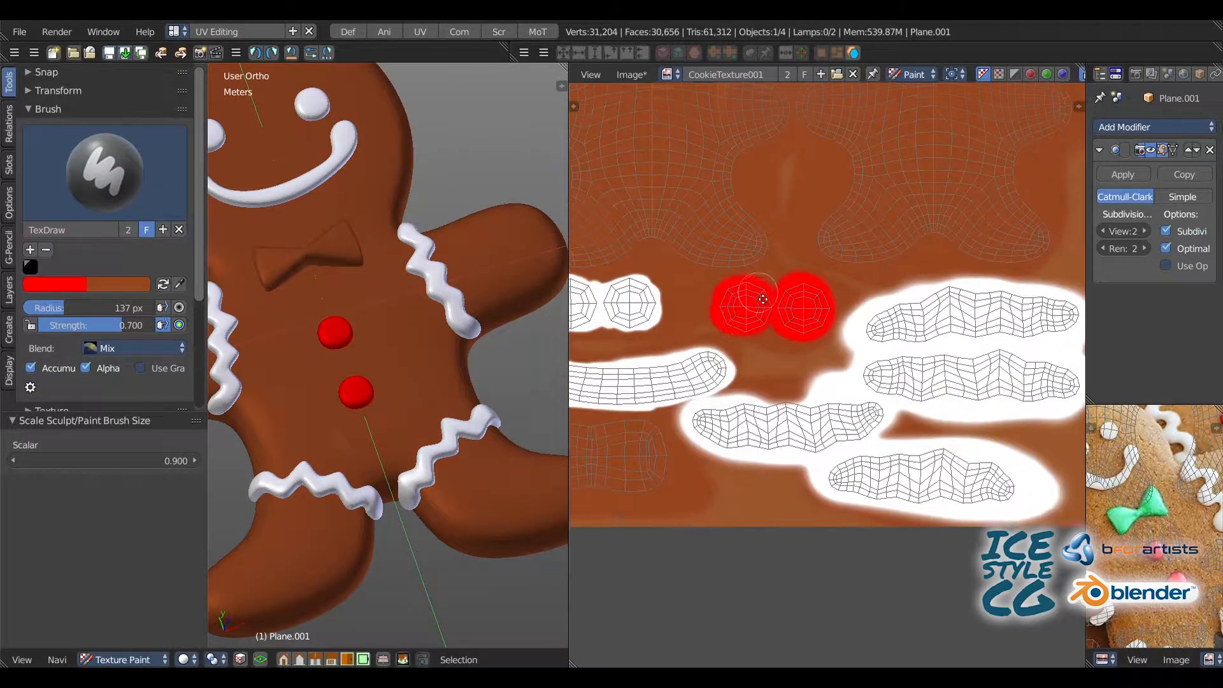
Step: Show the image editor's paint tools and try to sample a brush color from the gingerbread reference photo
scroll(746, 268, "down", 1)
mouse_move(756, 187)
middle_mouse_down()
mouse_move(757, 228)
mouse_move(719, 259)
middle_mouse_up()
key("t")
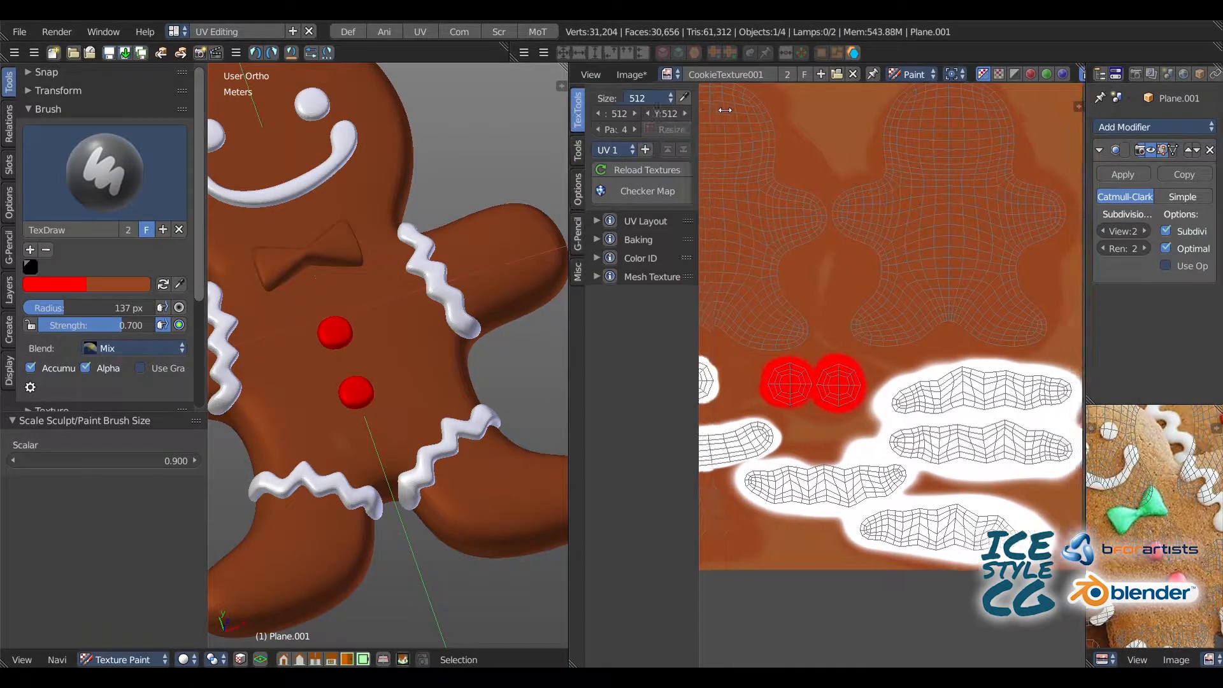
left_click(579, 151)
left_click(702, 268)
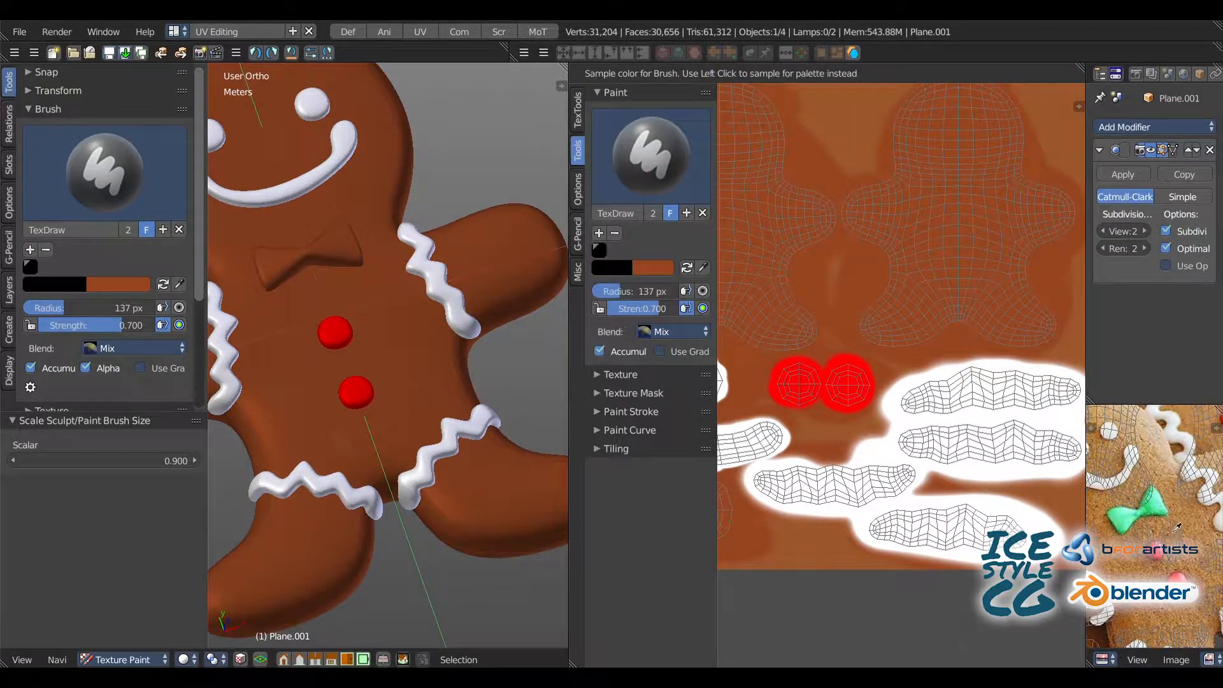
left_click(1182, 536)
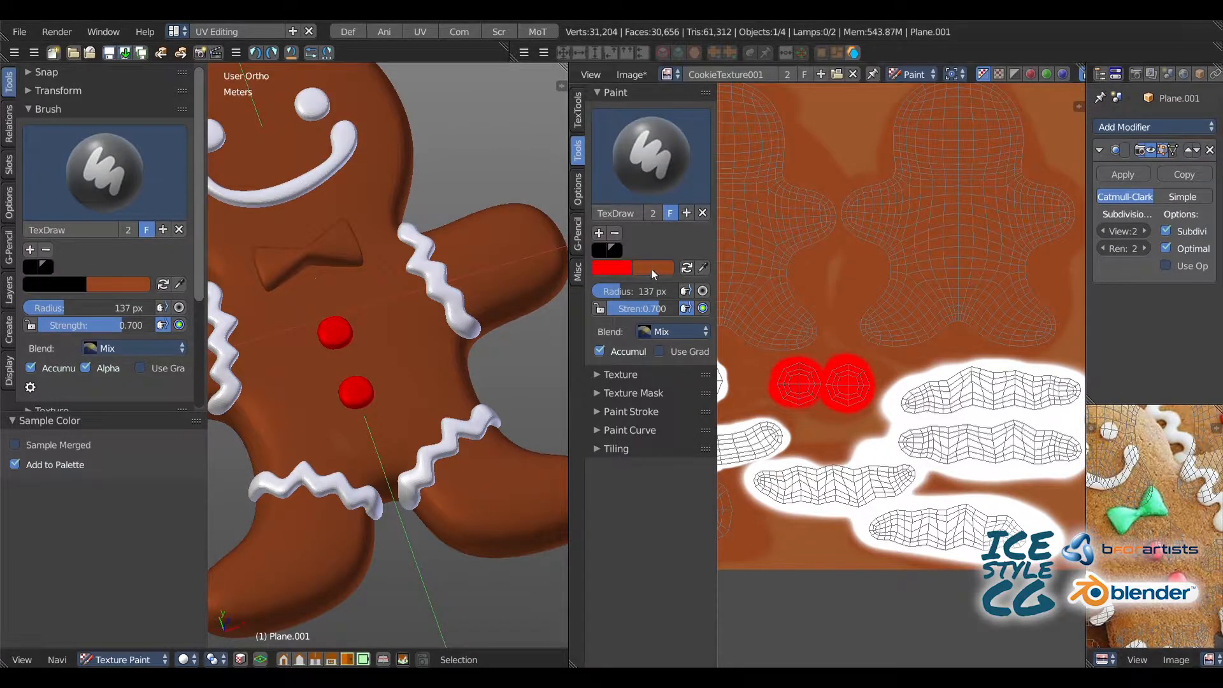
Step: Set the secondary color to orange-brown (R 0.807, G 0.440, B 0.118) and swap it with the primary color
left_click(651, 268)
left_click_drag(769, 103, 767, 78)
left_click_drag(680, 162, 676, 155)
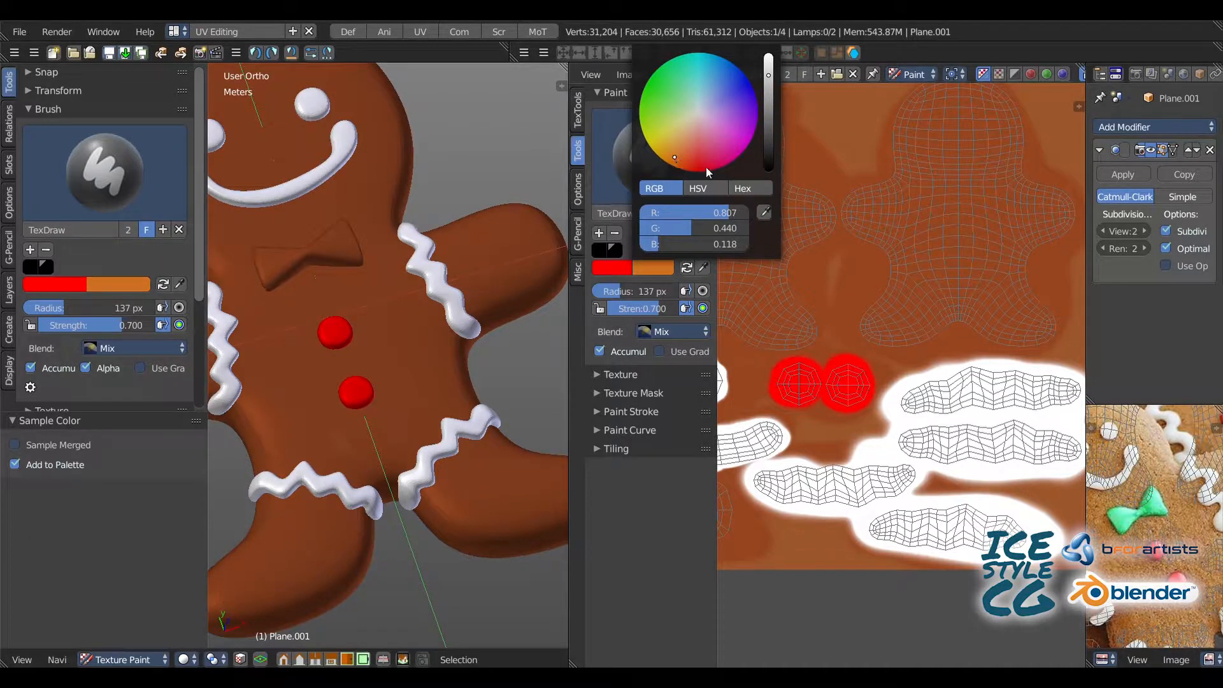
key("x")
Step: Paint the head, arms and upper body of the first cookie UV island orange-brown with a 206 px radius
left_click_drag(790, 201, 847, 214)
mouse_move(808, 206)
middle_mouse_down()
mouse_move(919, 267)
mouse_move(953, 304)
middle_mouse_up()
left_click_drag(855, 181, 892, 182)
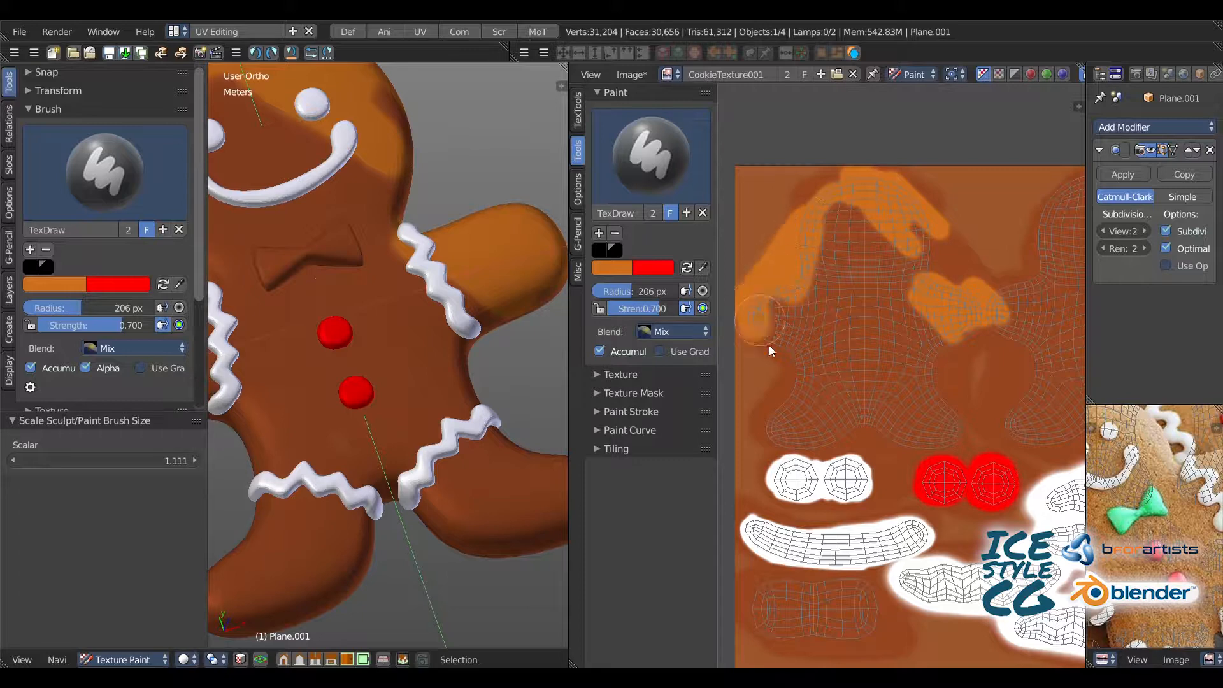
mouse_move(763, 304)
left_mouse_down()
mouse_move(876, 192)
mouse_move(873, 241)
mouse_move(830, 300)
mouse_move(832, 262)
left_mouse_up()
left_click_drag(938, 360, 792, 336)
middle_click_drag(793, 336, 823, 251)
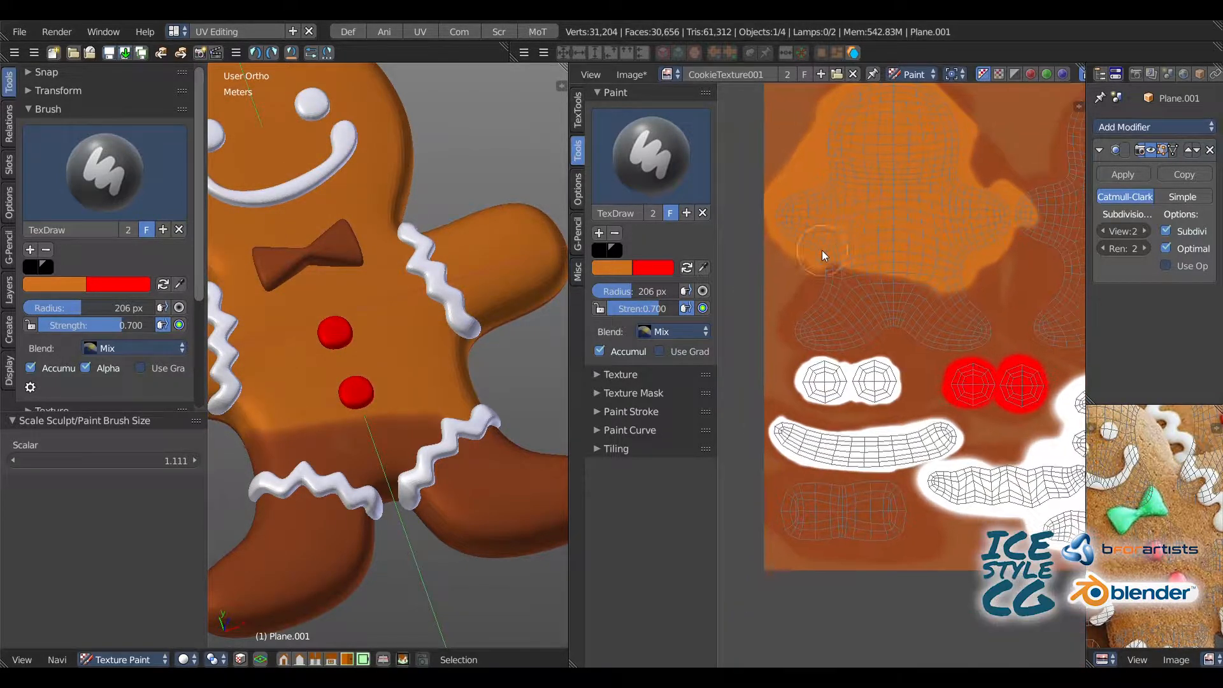
left_click_drag(840, 254, 819, 290)
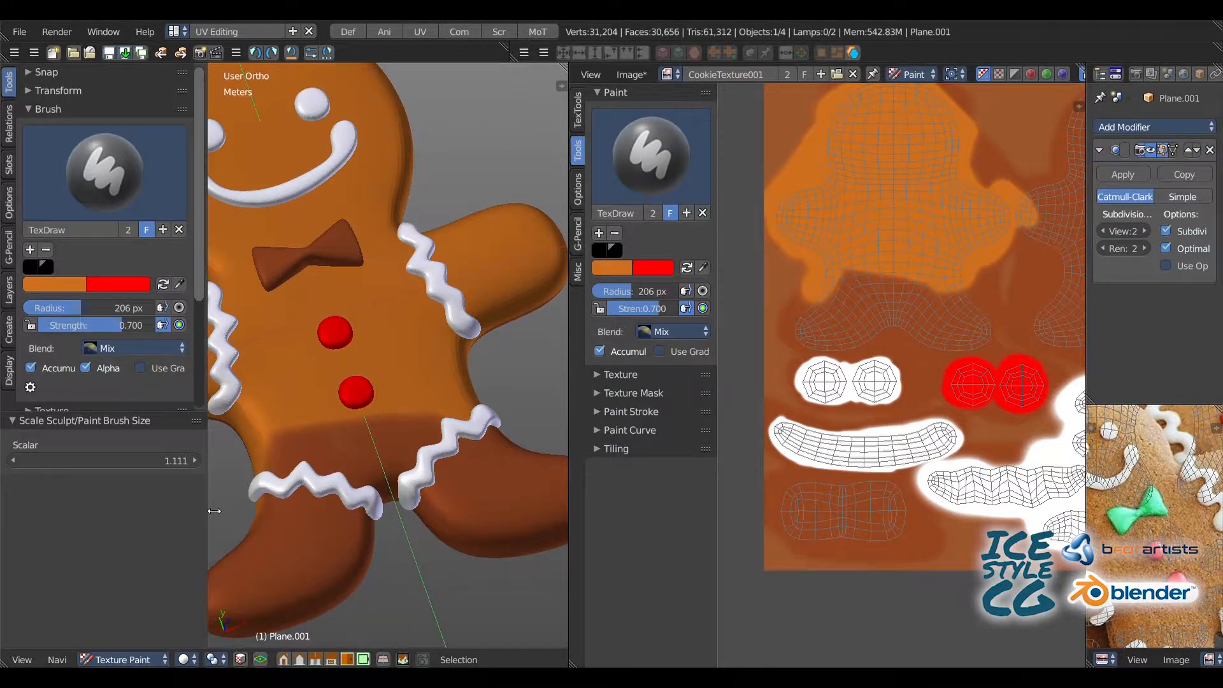
Step: Narrow the tool shelves and widen the image editor to give the texture more room, with the brush radius at 185 px
left_click_drag(214, 511, 93, 511)
scroll(855, 255, "up", 2)
middle_click_drag(870, 281, 838, 197)
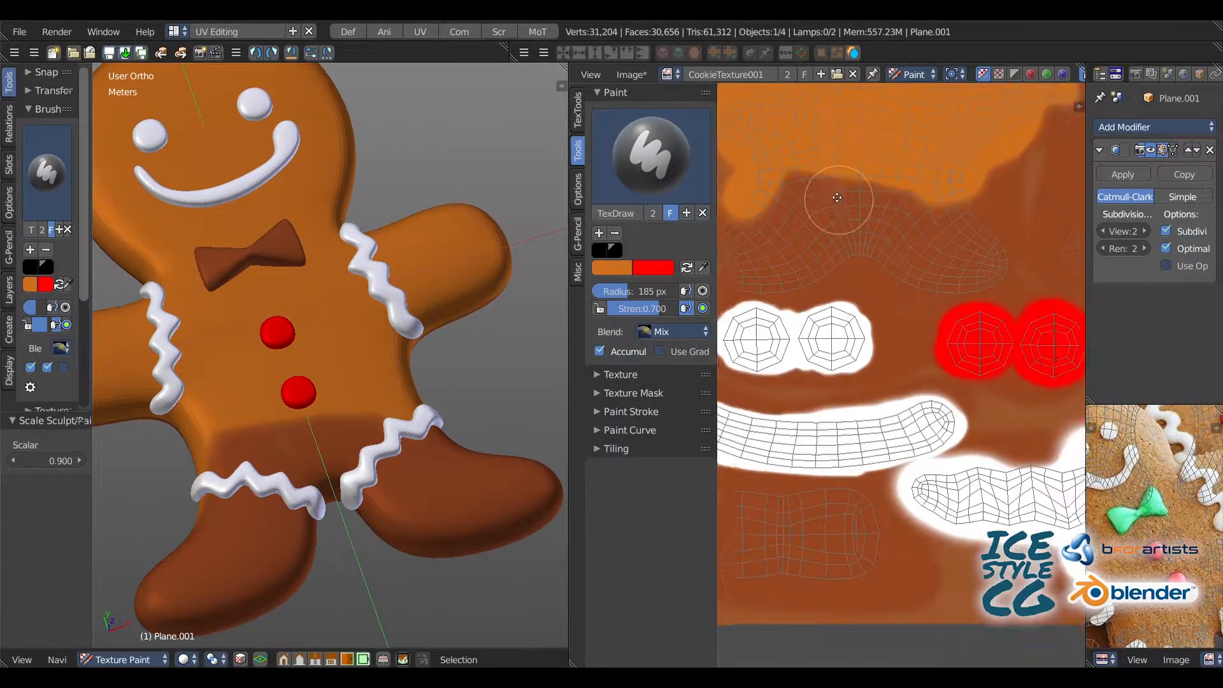
scroll(892, 233, "up", 1)
middle_click_drag(892, 236, 980, 275)
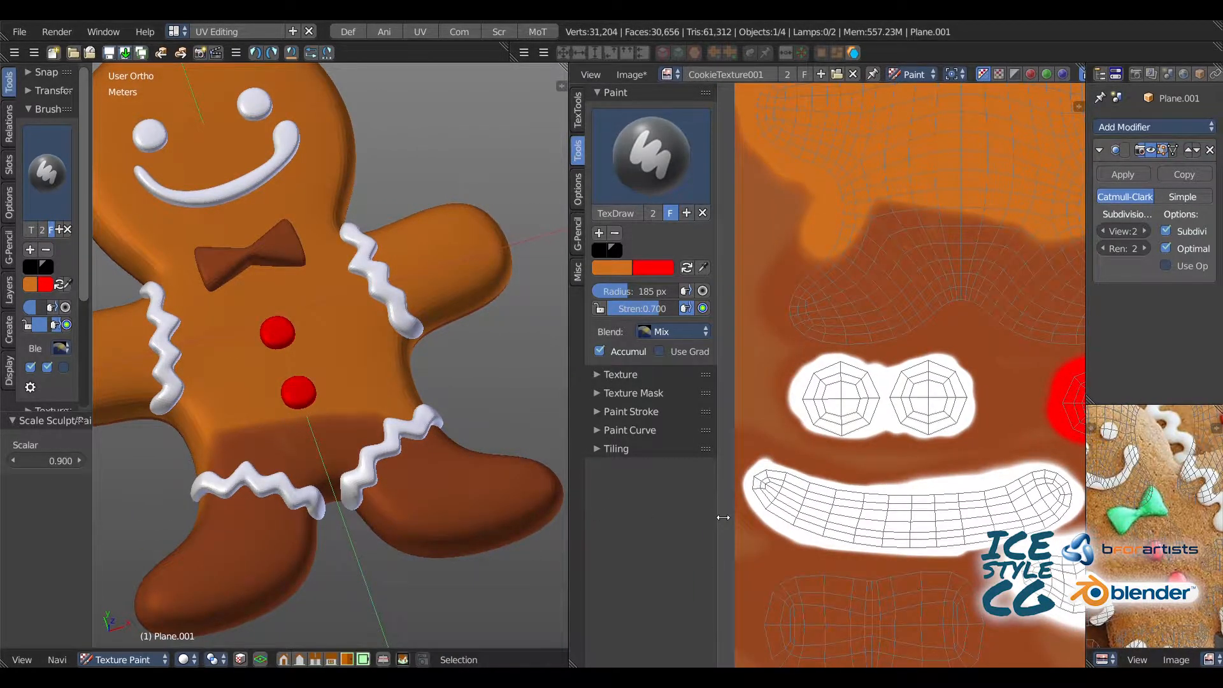
left_click_drag(723, 518, 692, 517)
left_click_drag(576, 525, 382, 525)
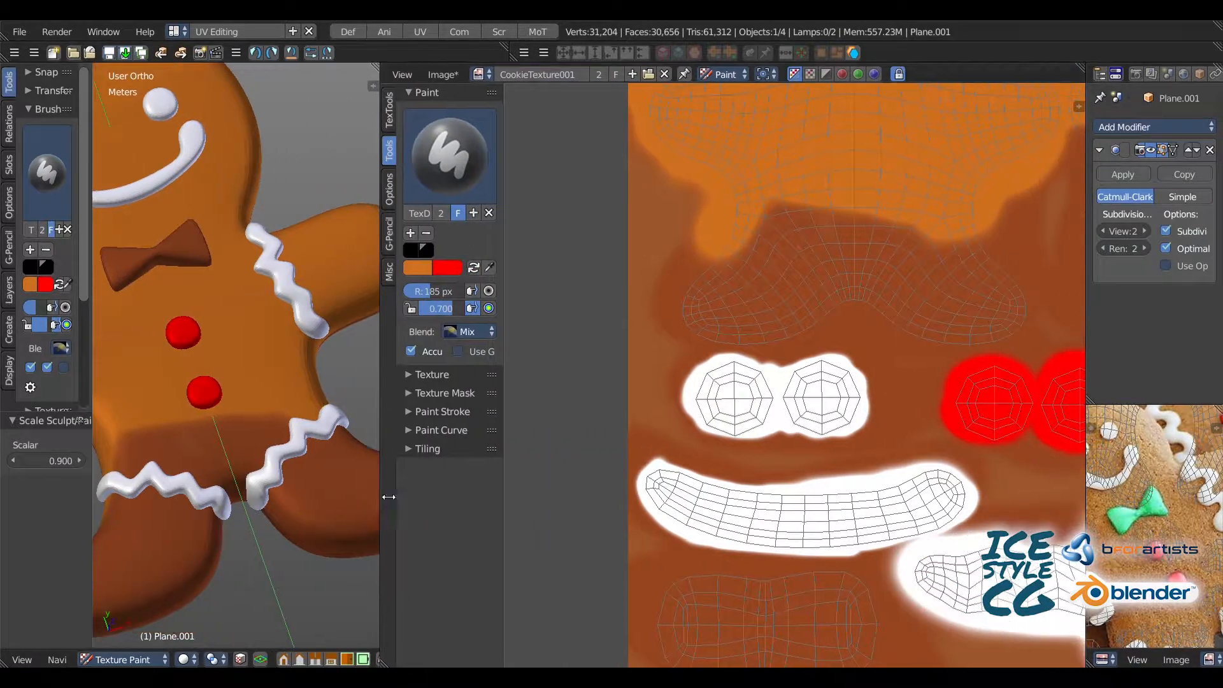
Step: Paint the lower body and both legs of the first cookie UV island orange-brown, refining with a 78 px radius
scroll(705, 266, "up", 2)
mouse_move(736, 227)
left_mouse_down()
mouse_move(799, 139)
mouse_move(696, 296)
mouse_move(754, 363)
mouse_move(719, 342)
mouse_move(858, 354)
mouse_move(901, 243)
left_mouse_up()
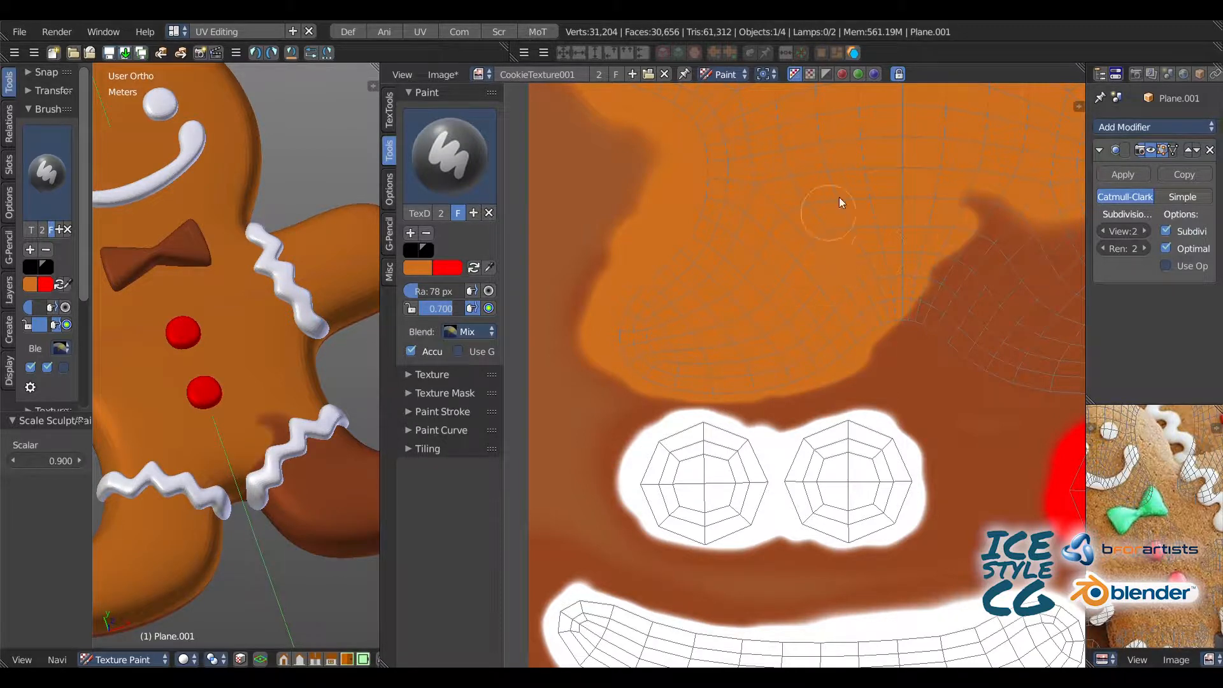
middle_click_drag(962, 220, 666, 215)
mouse_move(681, 223)
left_mouse_down()
mouse_move(774, 269)
mouse_move(786, 201)
left_mouse_up()
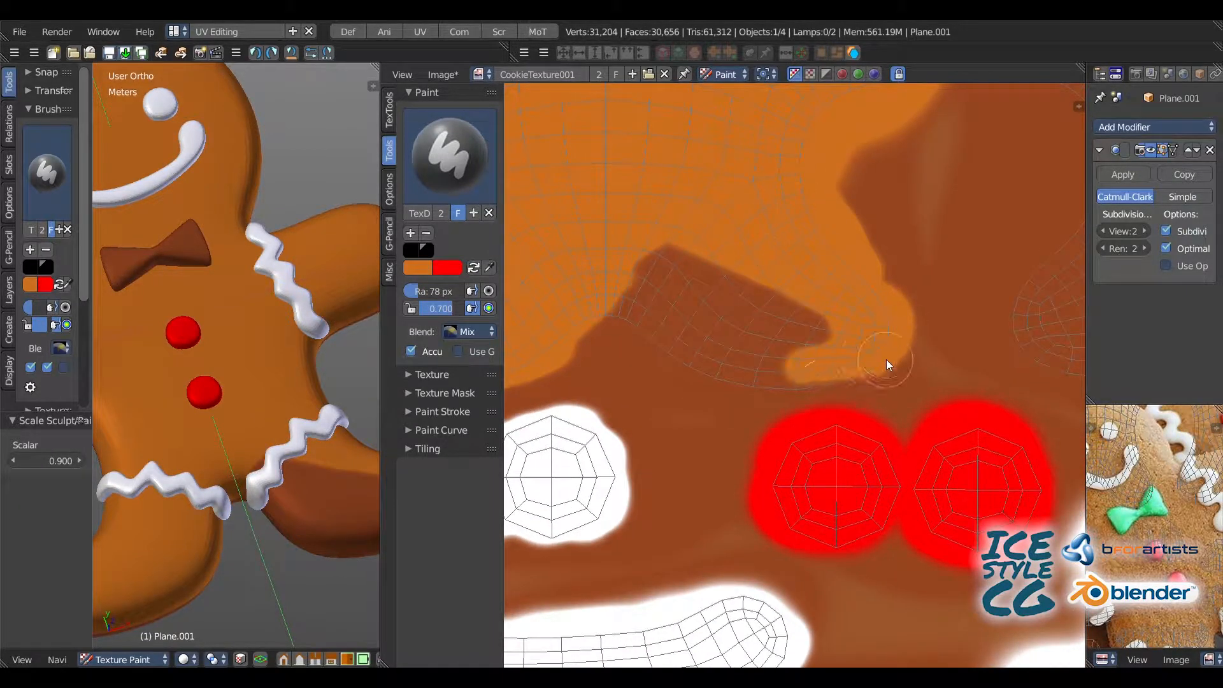
mouse_move(886, 359)
left_mouse_down()
mouse_move(637, 305)
mouse_move(732, 309)
mouse_move(806, 344)
left_mouse_up()
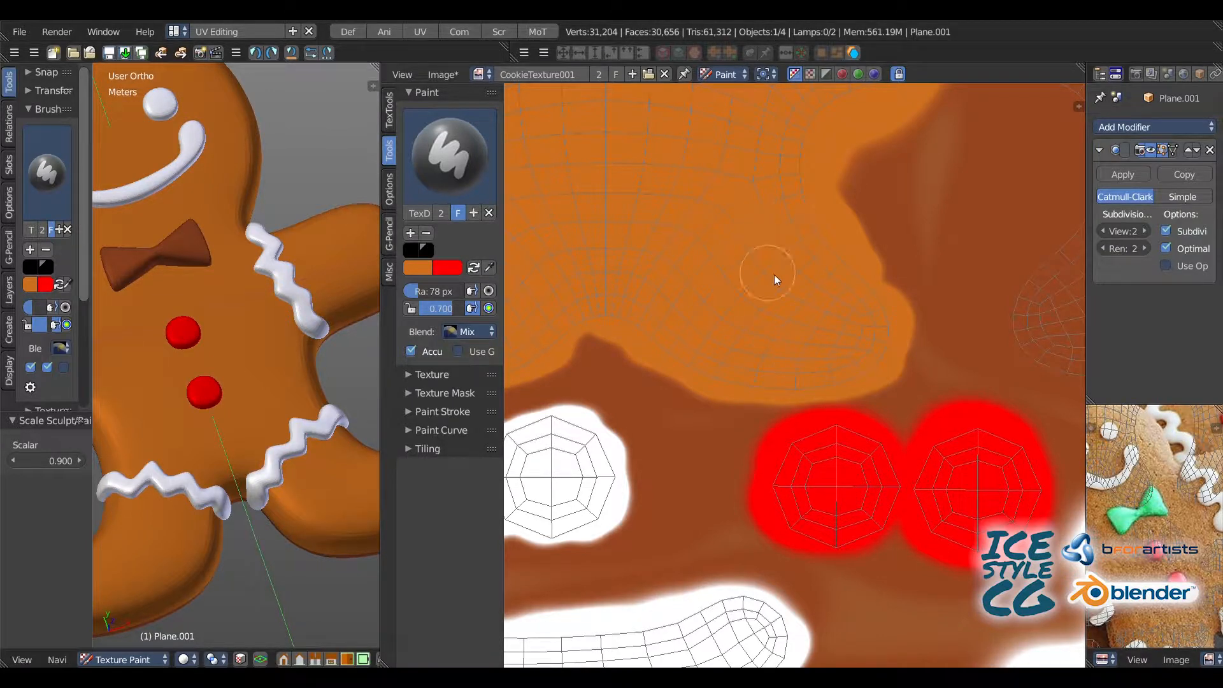
Step: Raise the brush radius to 105 px and paint the left edge of the second cookie UV island, from arm to leg
mouse_move(888, 92)
middle_mouse_down()
mouse_move(713, 257)
mouse_move(685, 370)
middle_mouse_up()
mouse_move(720, 211)
left_mouse_down()
mouse_move(768, 248)
mouse_move(801, 243)
mouse_move(798, 356)
mouse_move(898, 358)
mouse_move(920, 453)
left_mouse_up()
key("bracketright")
key("bracketright")
key("bracketright")
middle_click_drag(905, 451, 752, 257)
left_click_drag(724, 325, 668, 384)
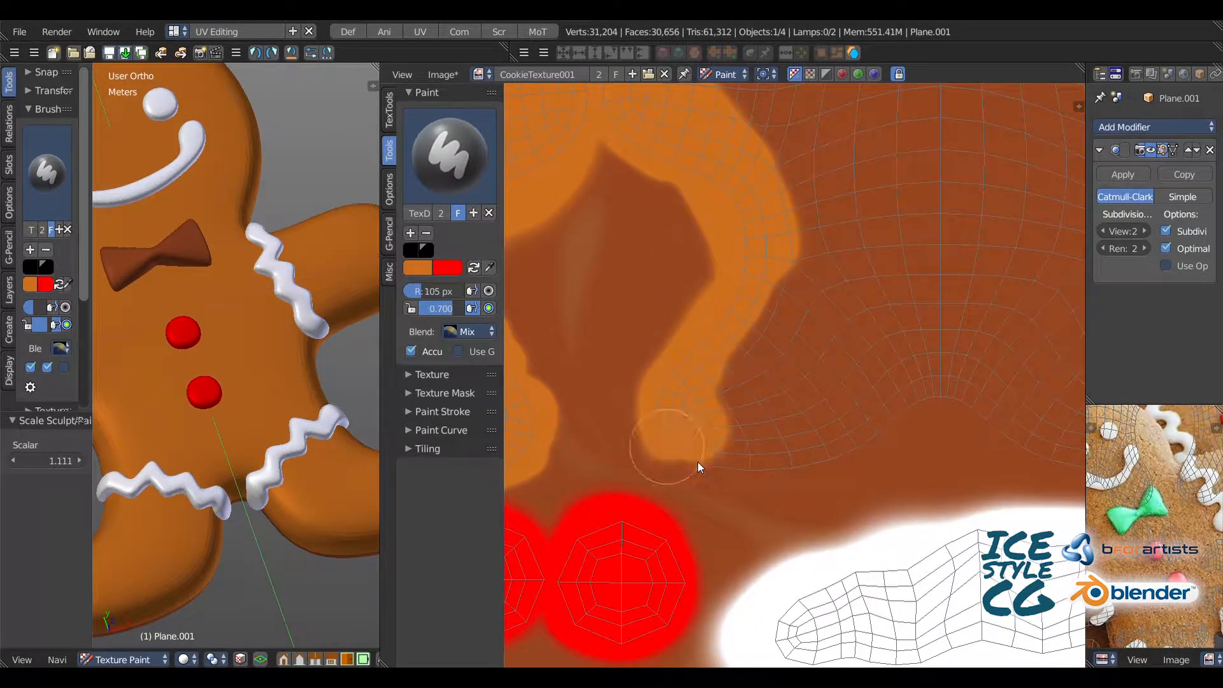
Step: Paint both legs and the lower body of the second cookie UV island orange-brown
mouse_move(698, 461)
left_mouse_down()
mouse_move(799, 458)
mouse_move(747, 422)
mouse_move(835, 328)
mouse_move(880, 306)
left_mouse_up()
middle_click_drag(879, 306, 678, 255)
left_click_drag(790, 356, 964, 388)
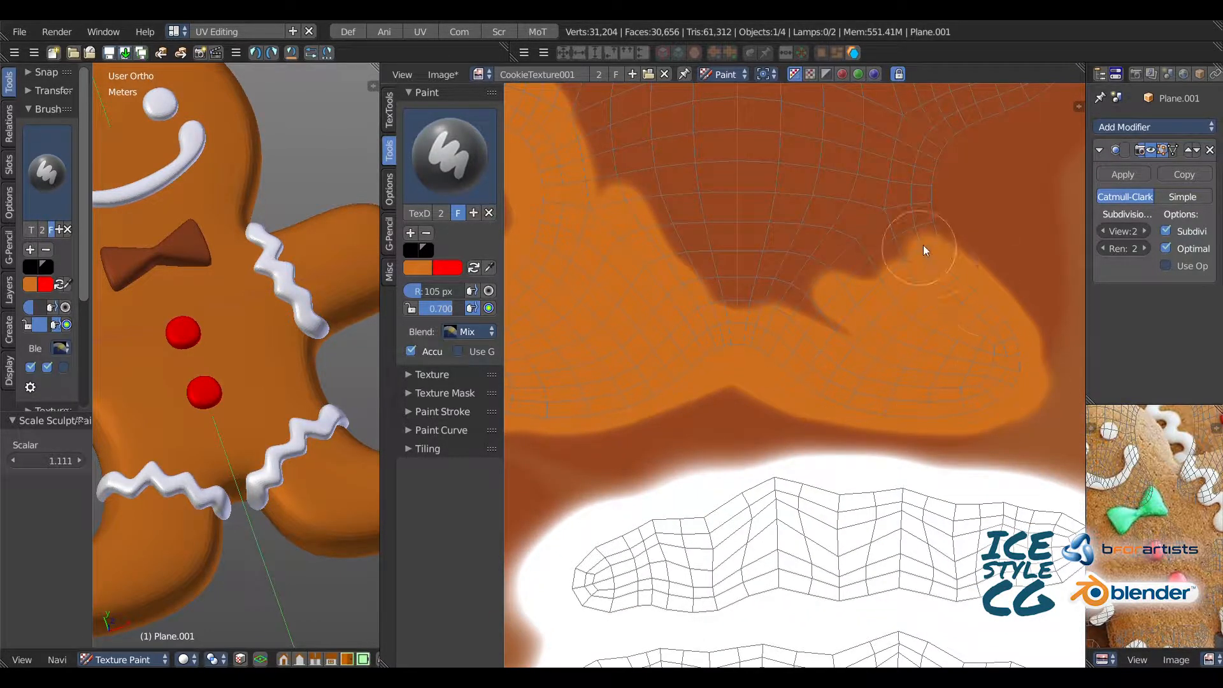
middle_click_drag(924, 244, 815, 347)
Step: Fill the right arm and the torso of the second cookie UV island with orange-brown
mouse_move(639, 339)
left_mouse_down()
mouse_move(690, 373)
mouse_move(832, 350)
mouse_move(875, 233)
left_mouse_up()
middle_click_drag(874, 233, 741, 412)
mouse_move(774, 360)
left_mouse_down()
mouse_move(832, 207)
mouse_move(758, 269)
mouse_move(723, 274)
mouse_move(583, 358)
left_mouse_up()
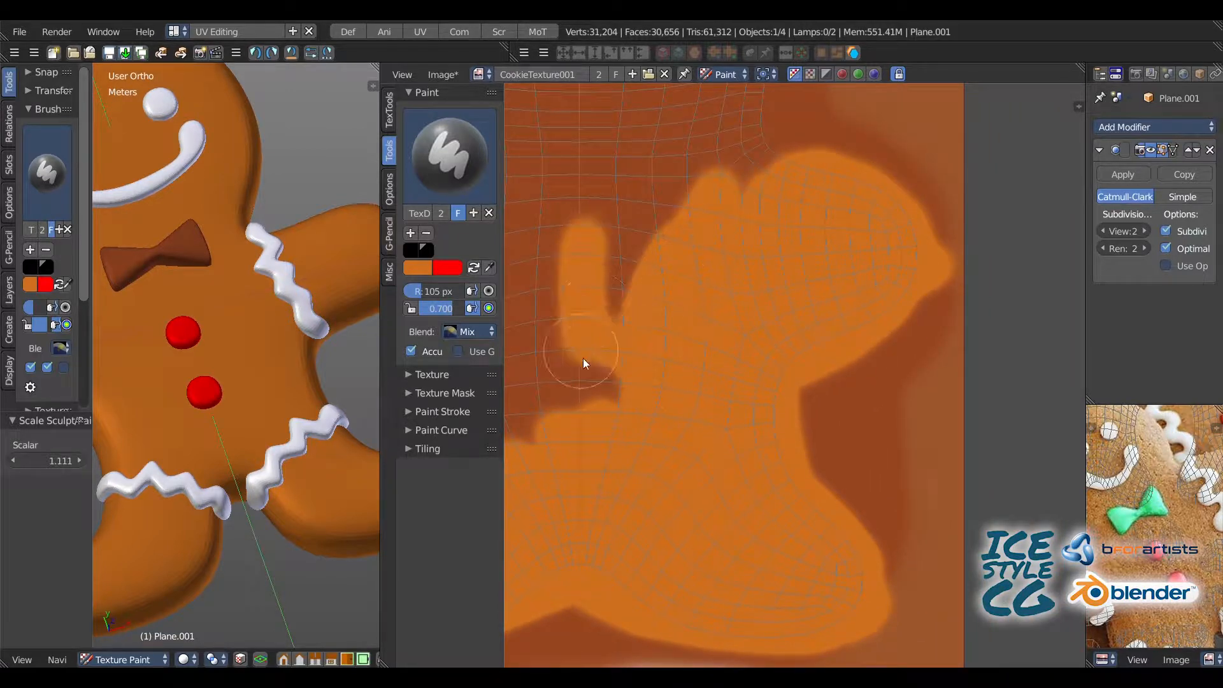
middle_click_drag(583, 358, 737, 300)
mouse_move(737, 300)
left_mouse_down()
mouse_move(726, 410)
mouse_move(580, 219)
left_mouse_up()
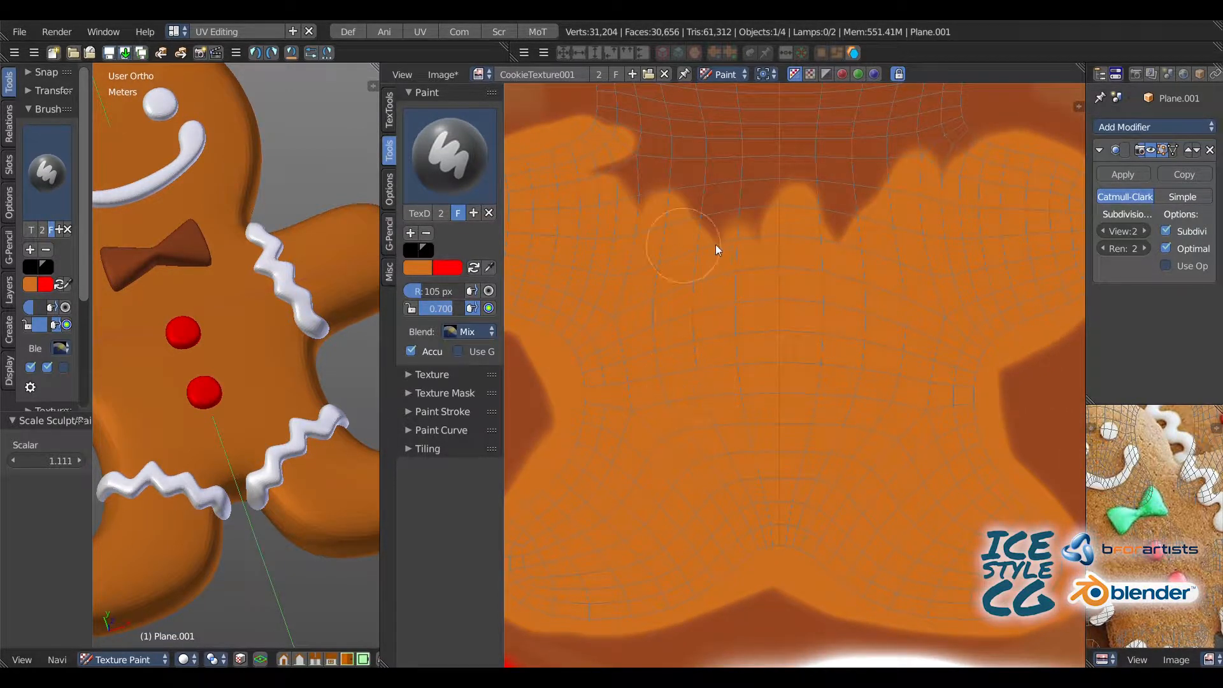
Step: Paint the shoulders and head of the second cookie UV island orange-brown up to its upper edge
middle_click_drag(716, 245, 682, 441)
mouse_move(693, 408)
left_mouse_down()
mouse_move(605, 273)
mouse_move(566, 153)
mouse_move(627, 252)
left_mouse_up()
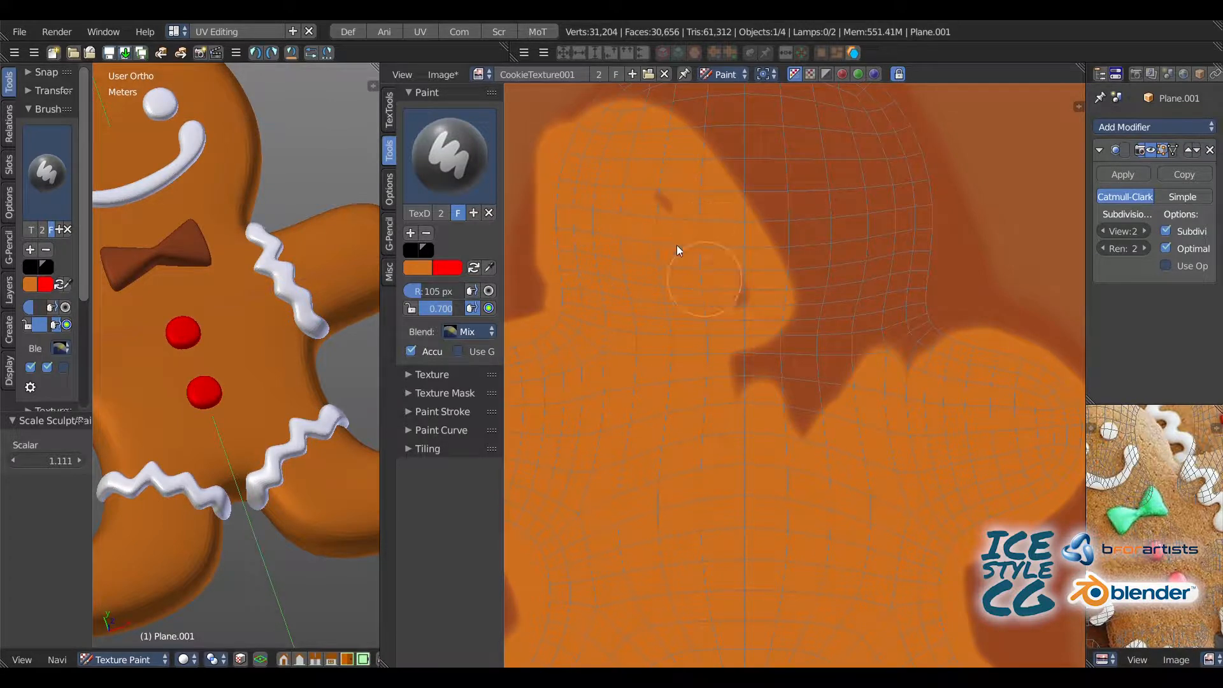
mouse_move(739, 297)
left_mouse_down()
mouse_move(876, 306)
mouse_move(835, 371)
left_mouse_up()
middle_click_drag(836, 372, 839, 357)
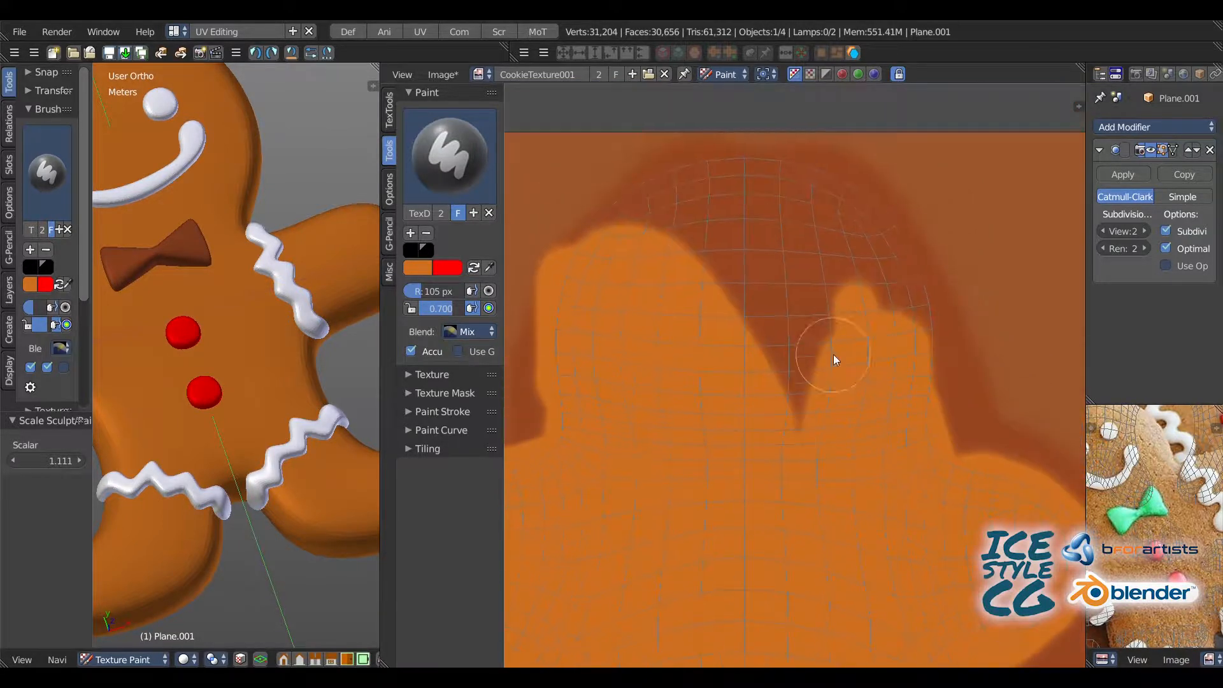
mouse_move(838, 358)
left_mouse_down()
mouse_move(590, 236)
mouse_move(560, 267)
mouse_move(946, 300)
mouse_move(816, 278)
mouse_move(810, 377)
left_mouse_up()
scroll(658, 255, "down", 5)
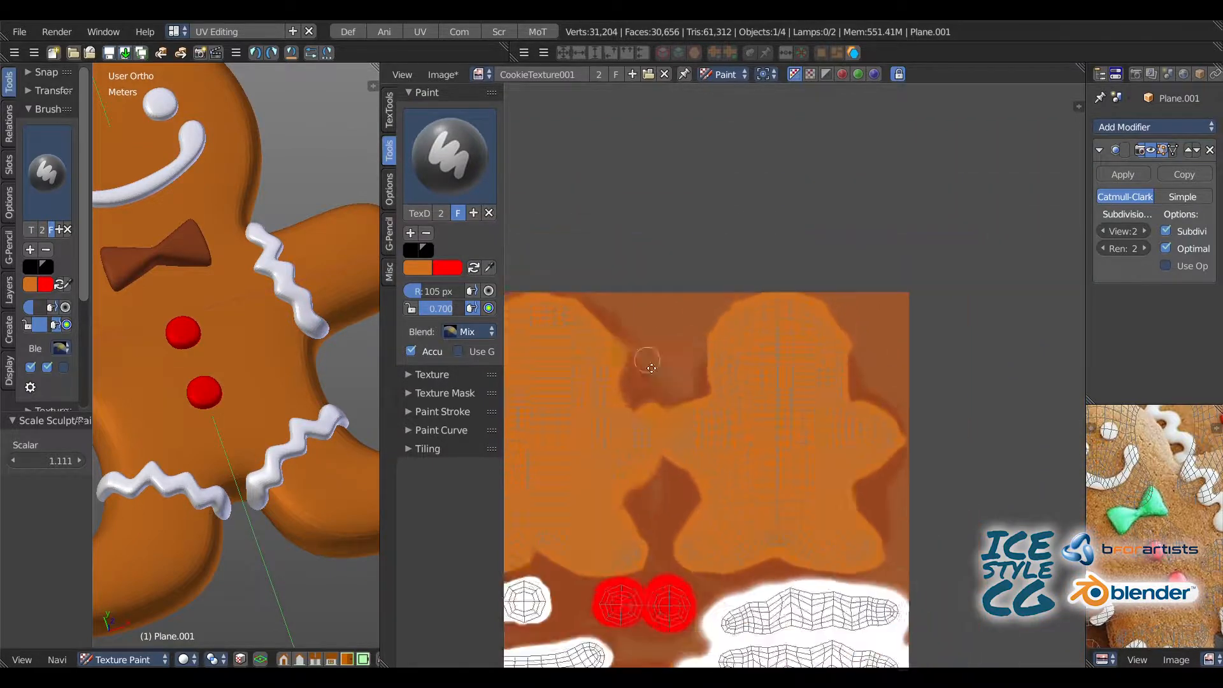
Step: Set the primary color to bright green and paint the whole bow tie UV island with the 105 px brush
scroll(652, 284, "up", 1)
scroll(654, 407, "up", 4)
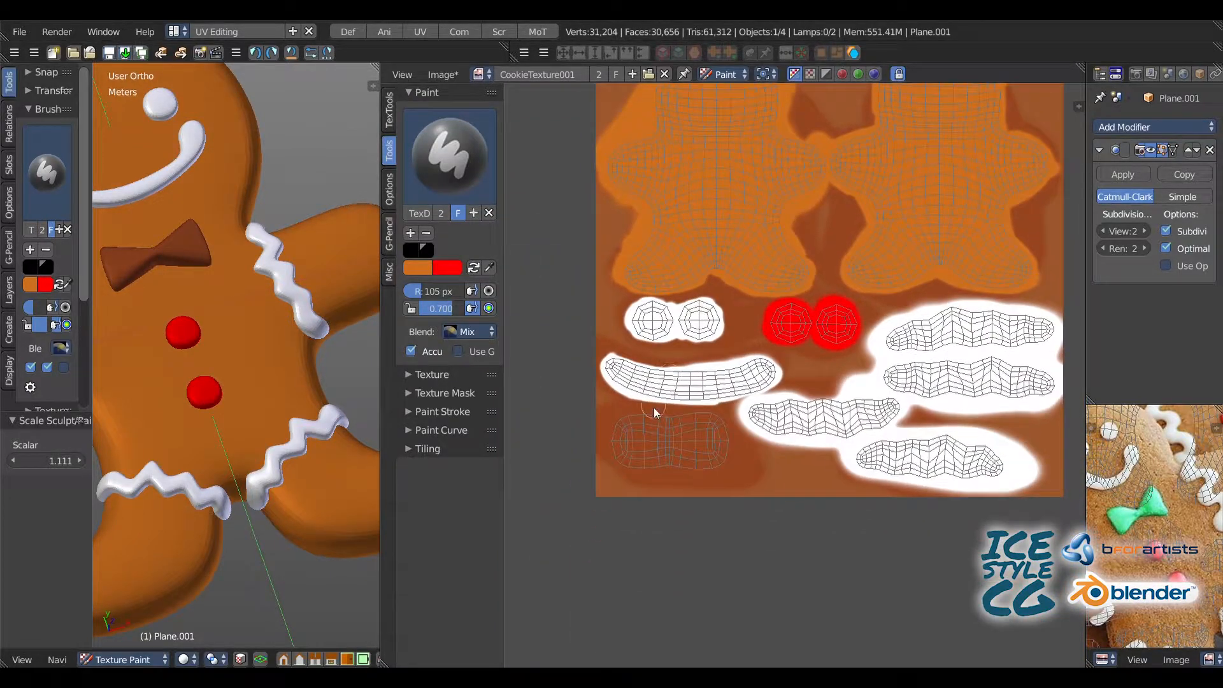
left_click(413, 270)
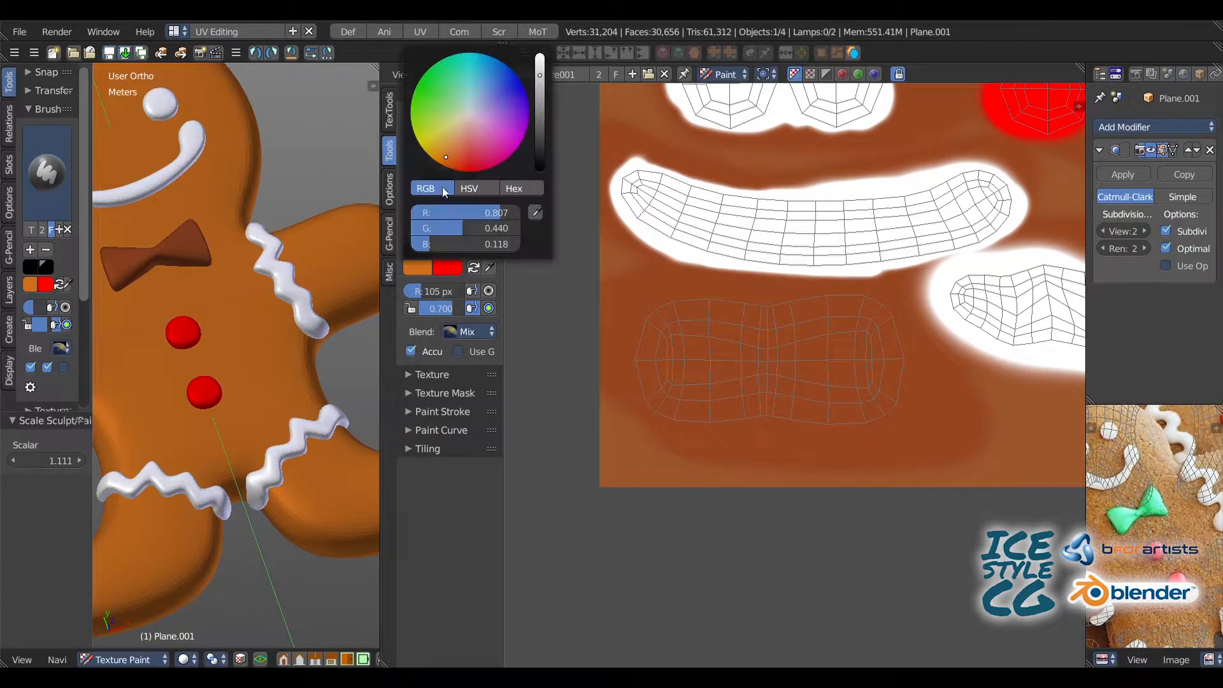
left_click(424, 96)
left_click_drag(691, 357, 743, 360)
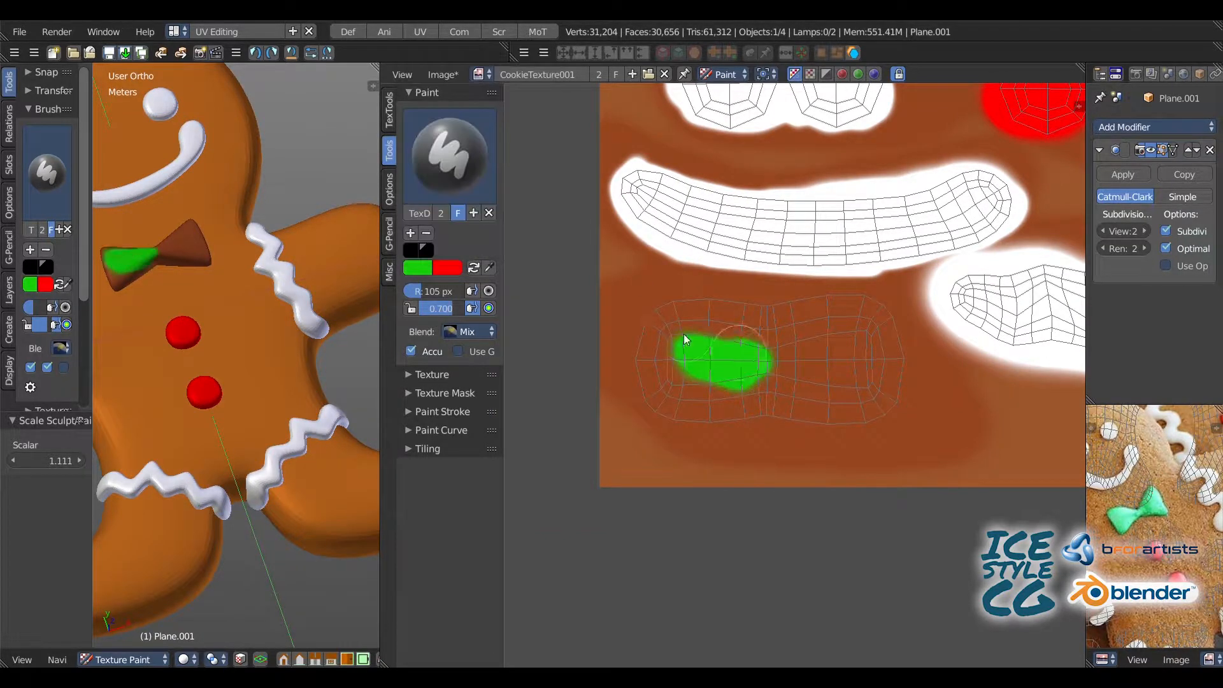
mouse_move(659, 397)
left_mouse_down()
mouse_move(749, 411)
mouse_move(878, 394)
left_mouse_up()
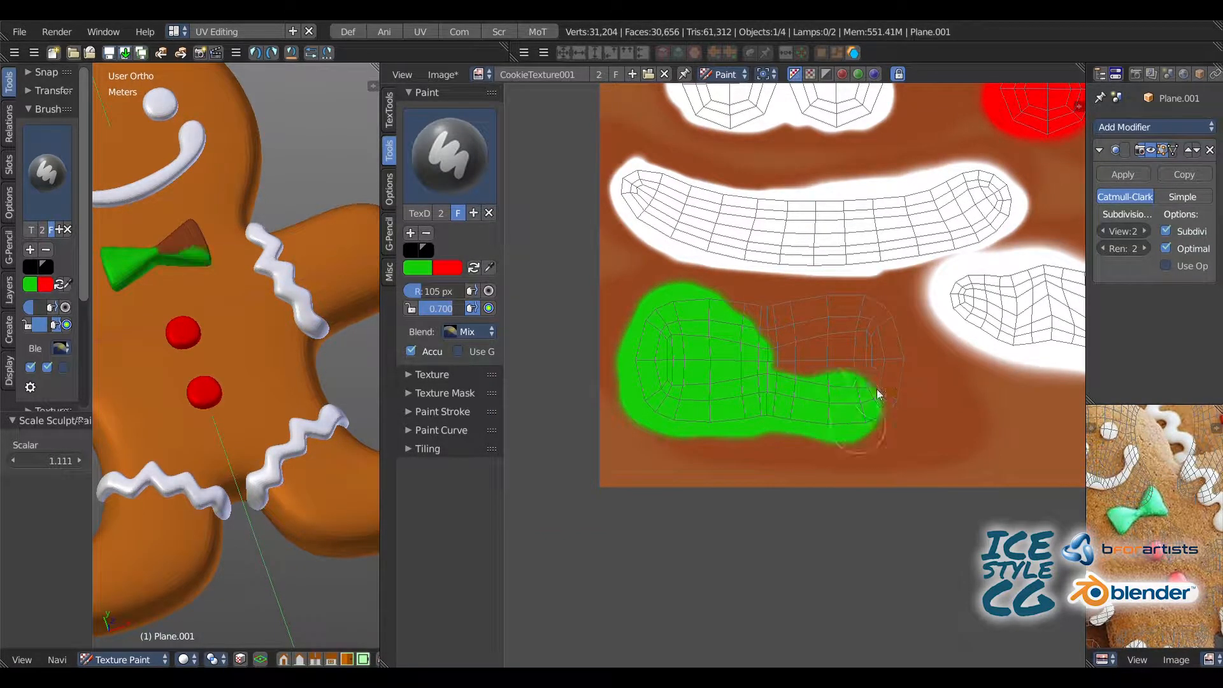
left_click_drag(712, 306, 848, 372)
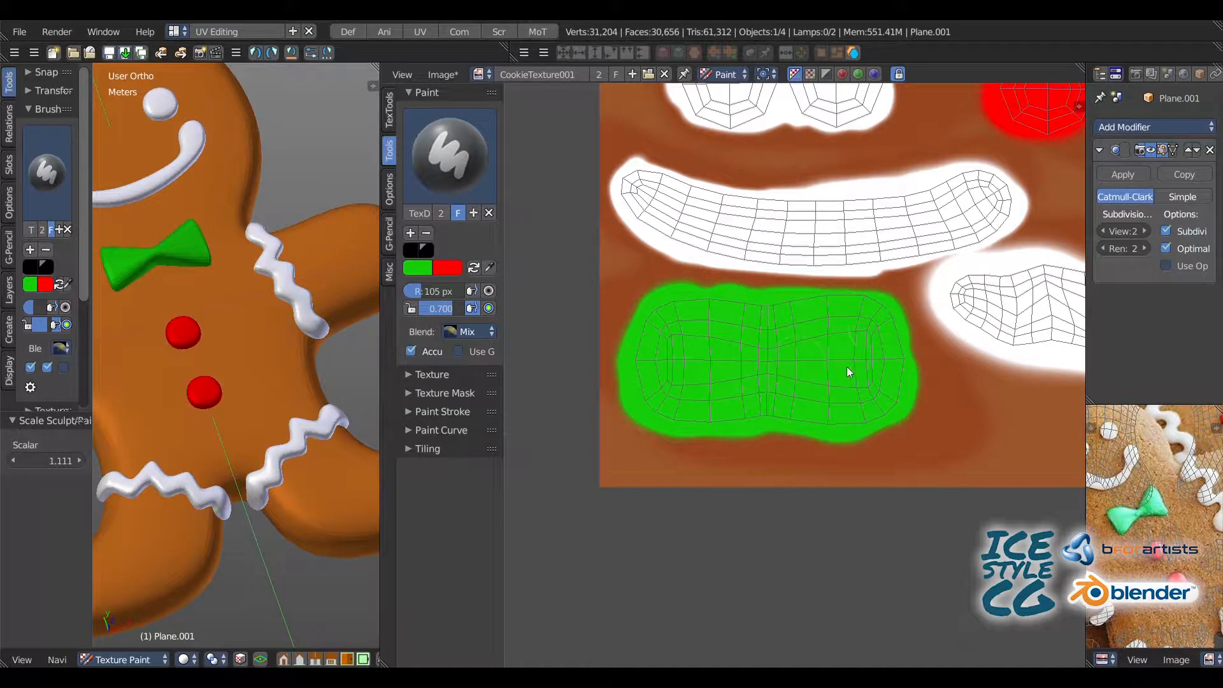
Step: Try to save all modified images
scroll(783, 403, "down", 5)
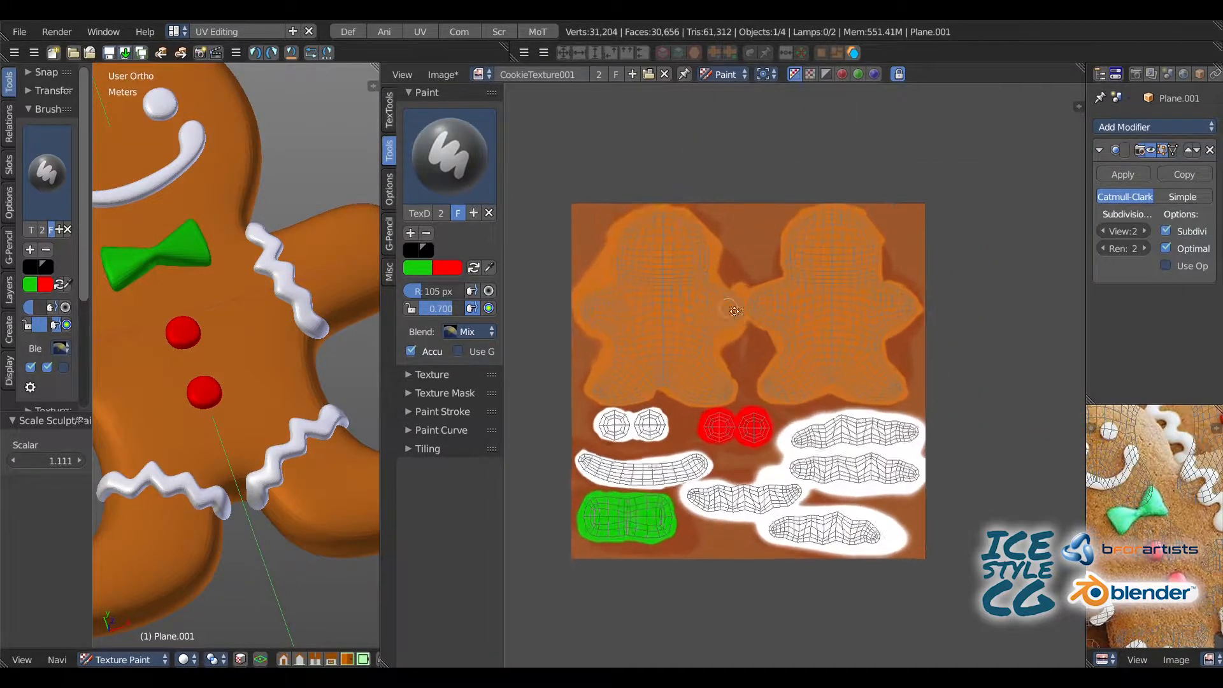
left_click(478, 74)
left_click(444, 74)
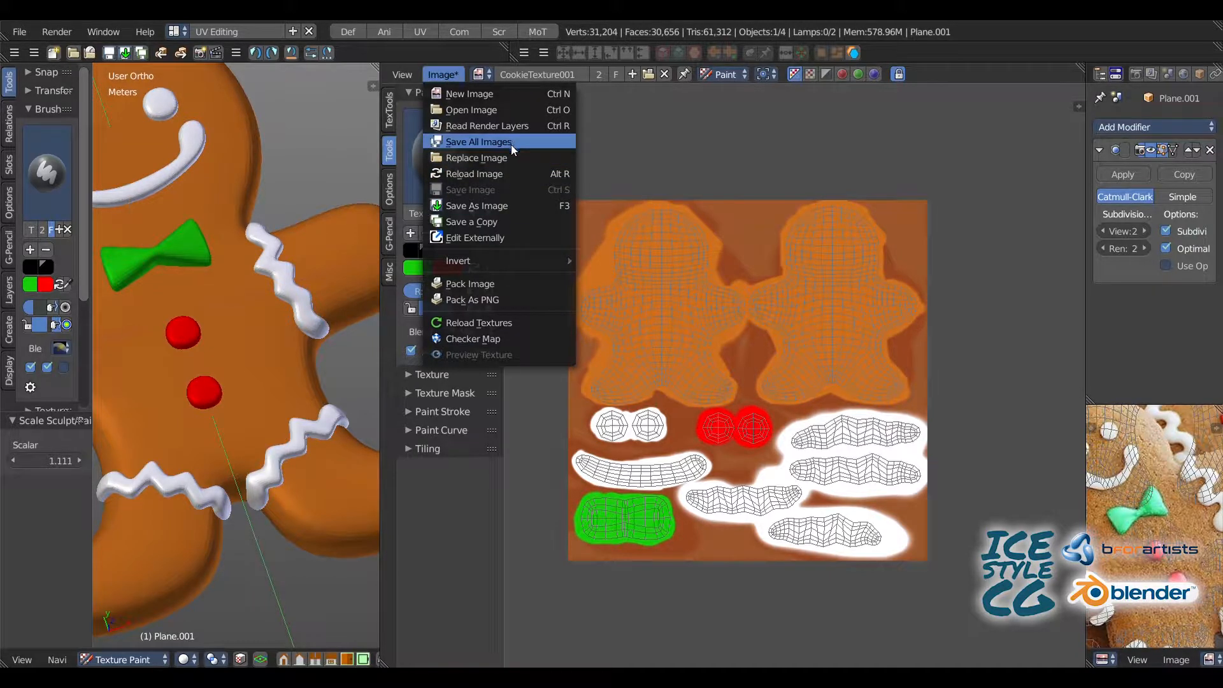
left_click(511, 142)
Step: Start saving the texture as a PNG in the G:\BlenderProject\texture folder, sorting files by date and taking Cookies_Texture.png as the file name
left_click(442, 74)
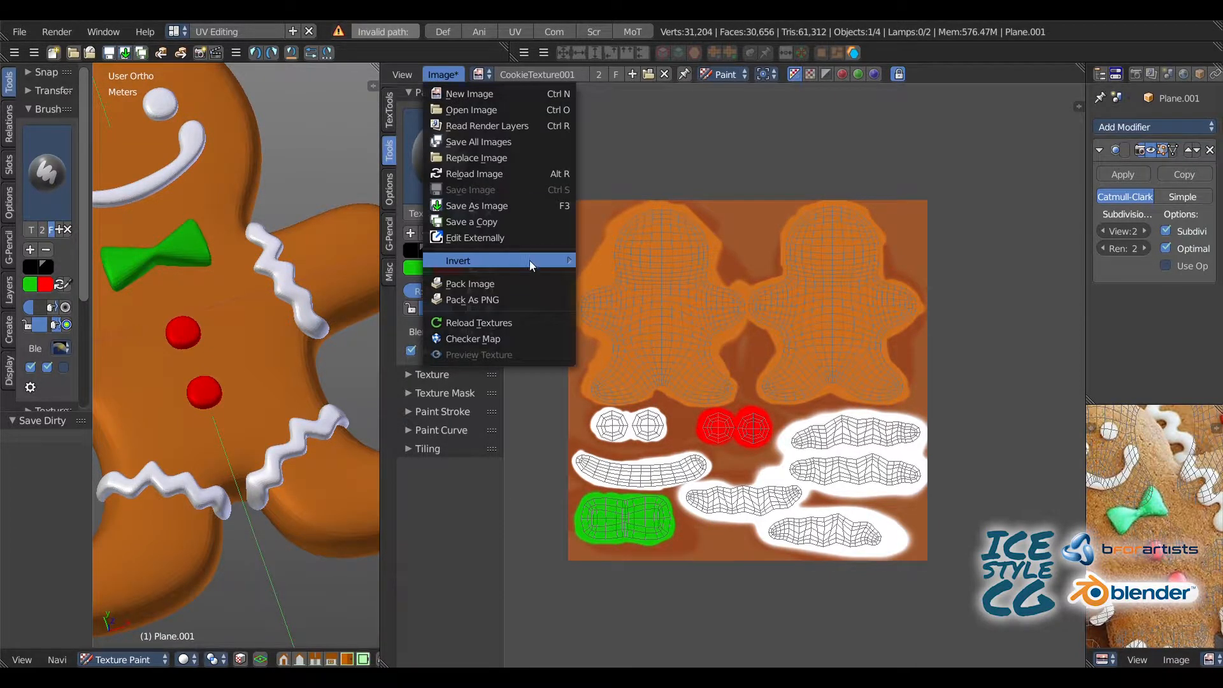
left_click(521, 206)
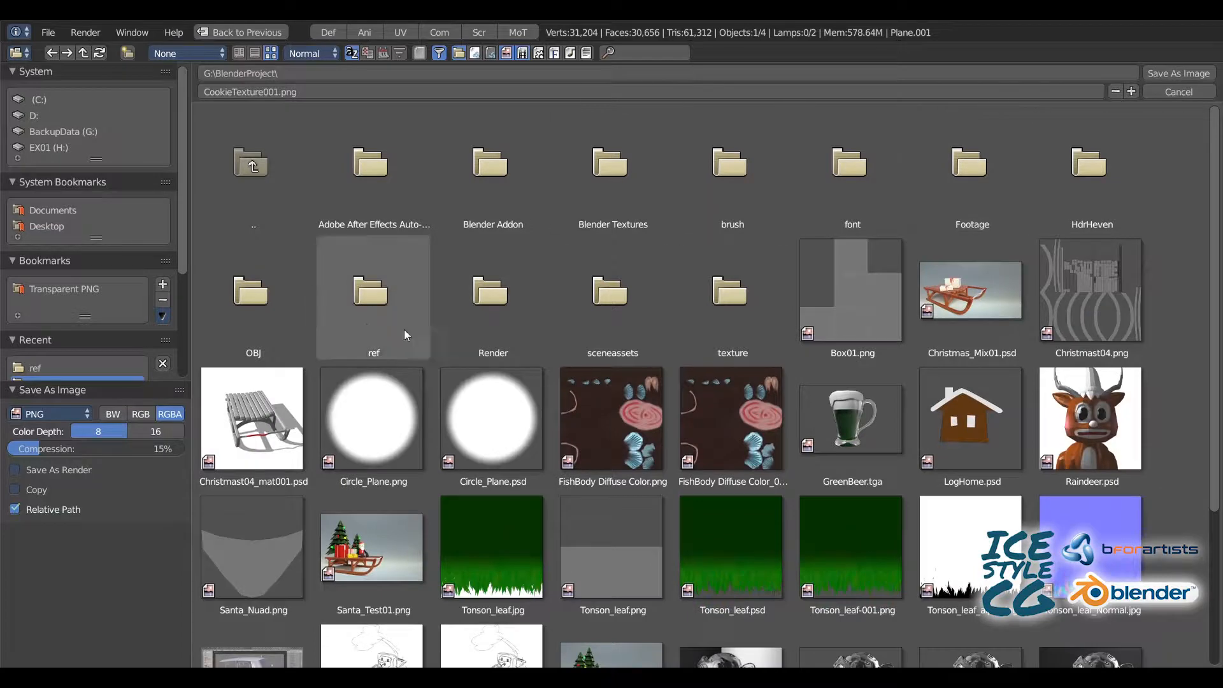
left_click(731, 311)
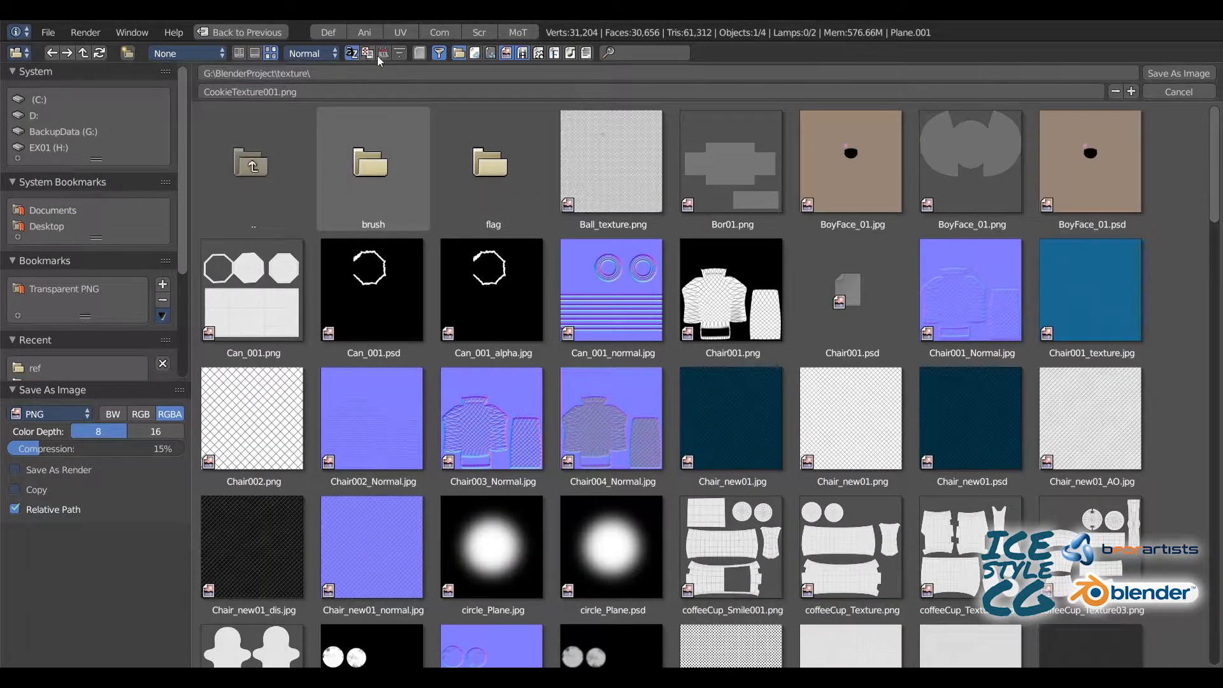
left_click(383, 53)
left_click(610, 176)
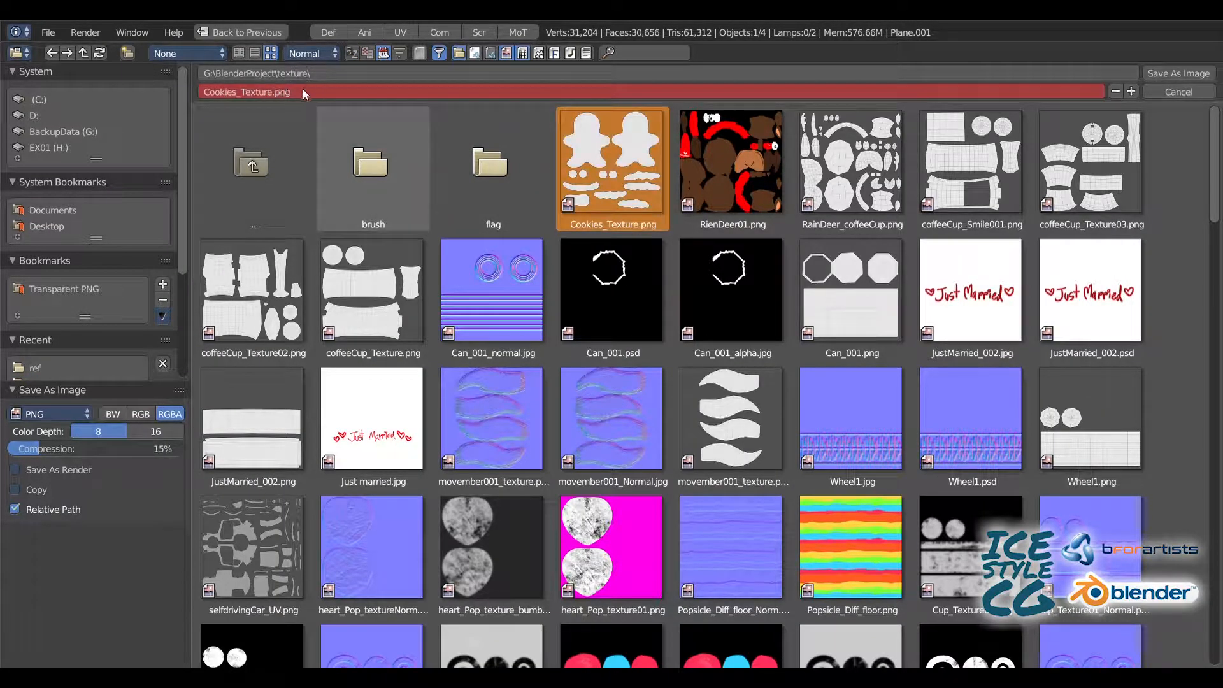
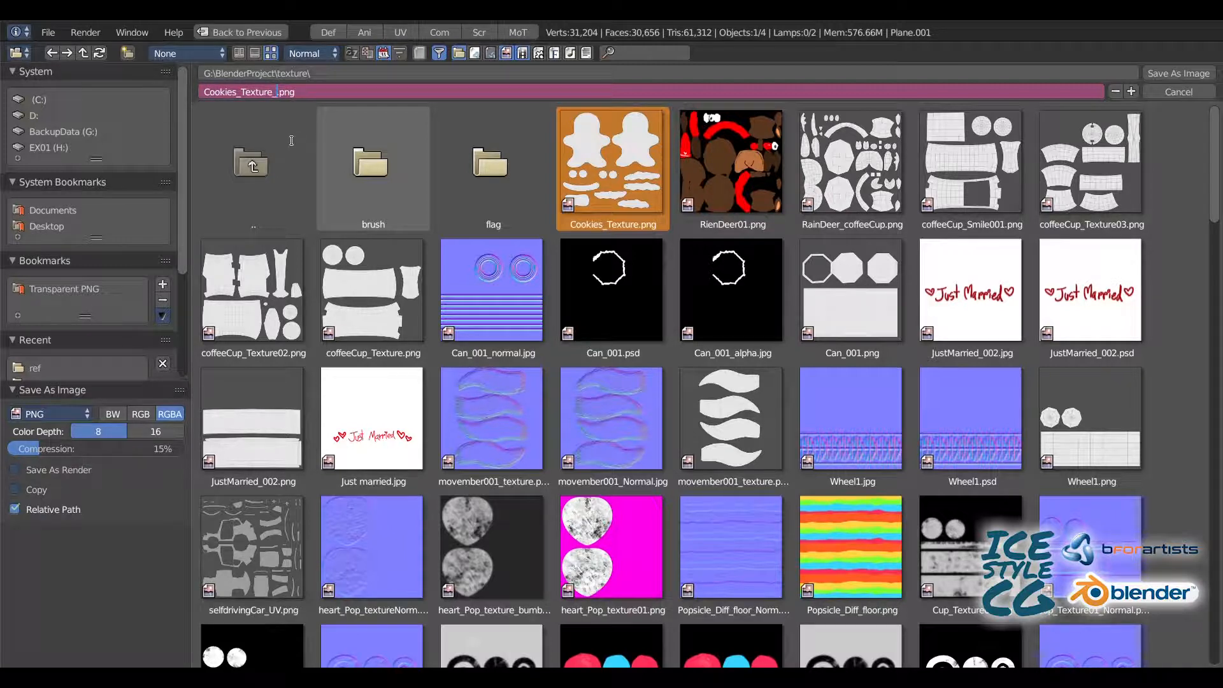
Step: Save the texture as Cookies_Texture_001.png and load that file as the image in the material's image texture node
left_click(1157, 73)
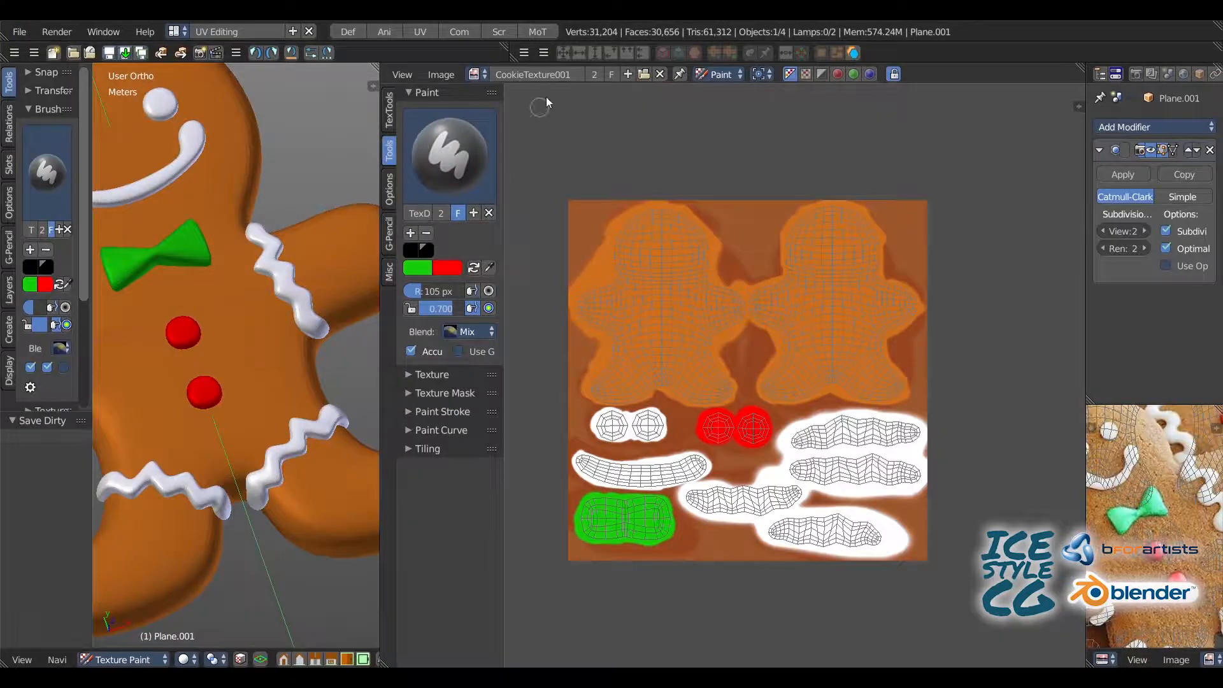
left_click(453, 29)
left_click(325, 229)
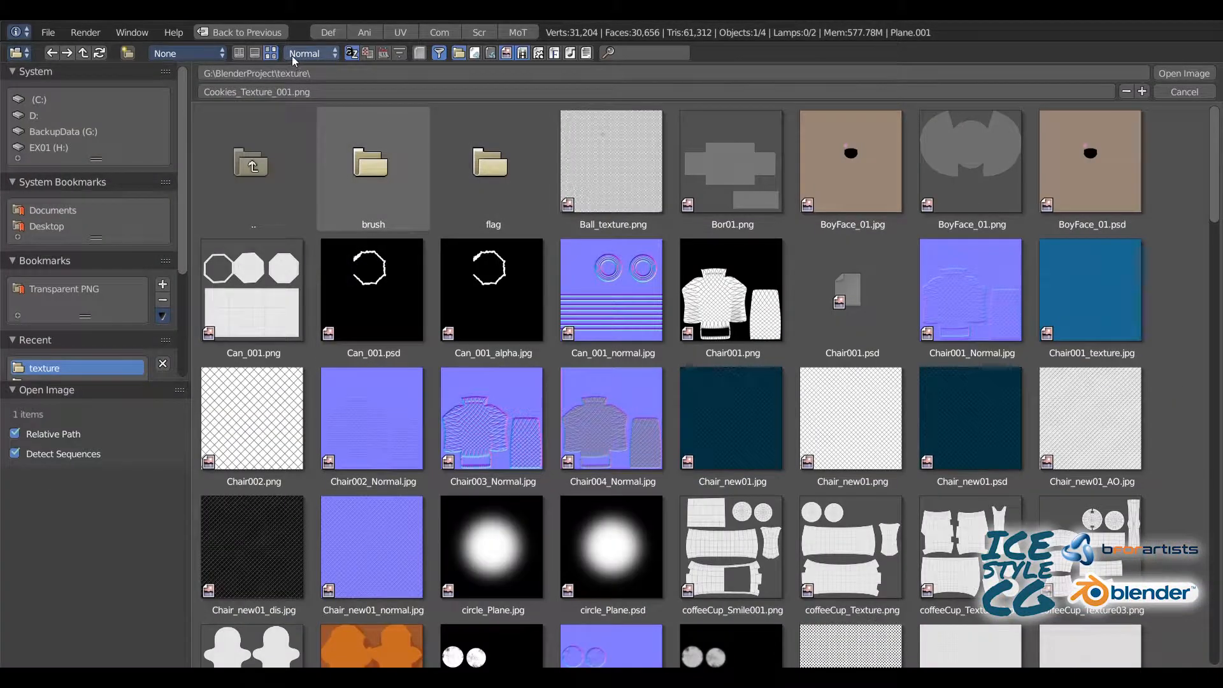
left_click(383, 54)
left_click(607, 165)
double_click(607, 165)
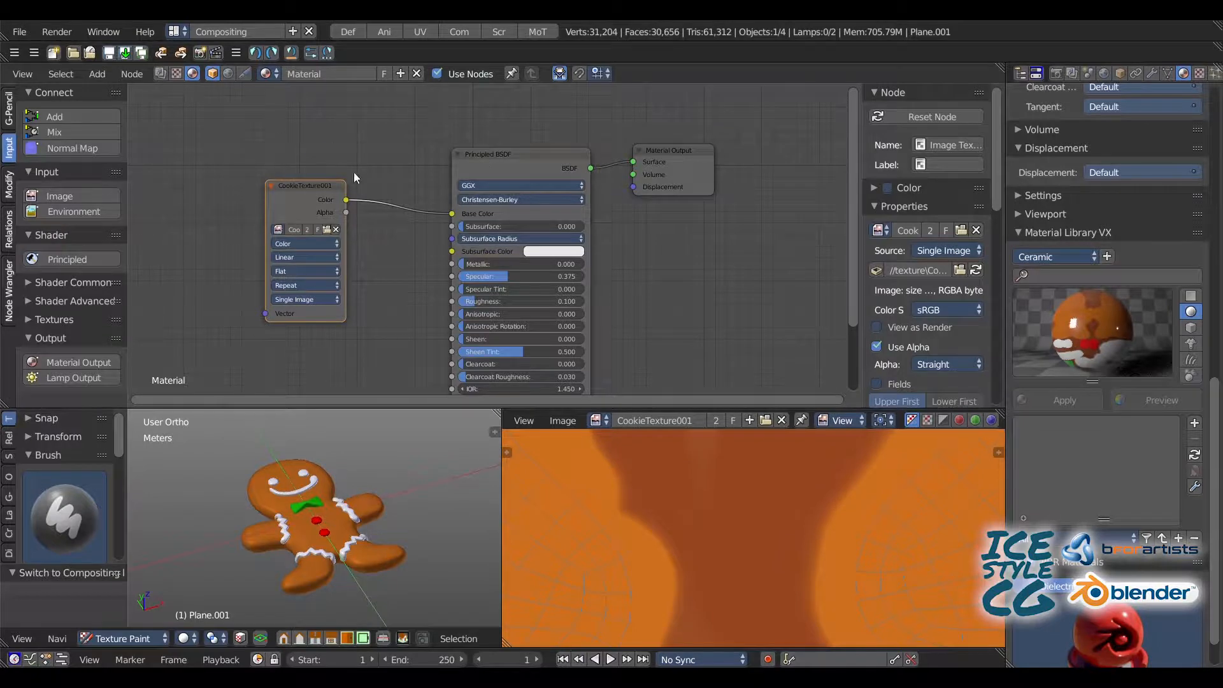
Step: Return to the Default layout, put the gingerbread man in Object Mode and shade it smooth
left_click(348, 32)
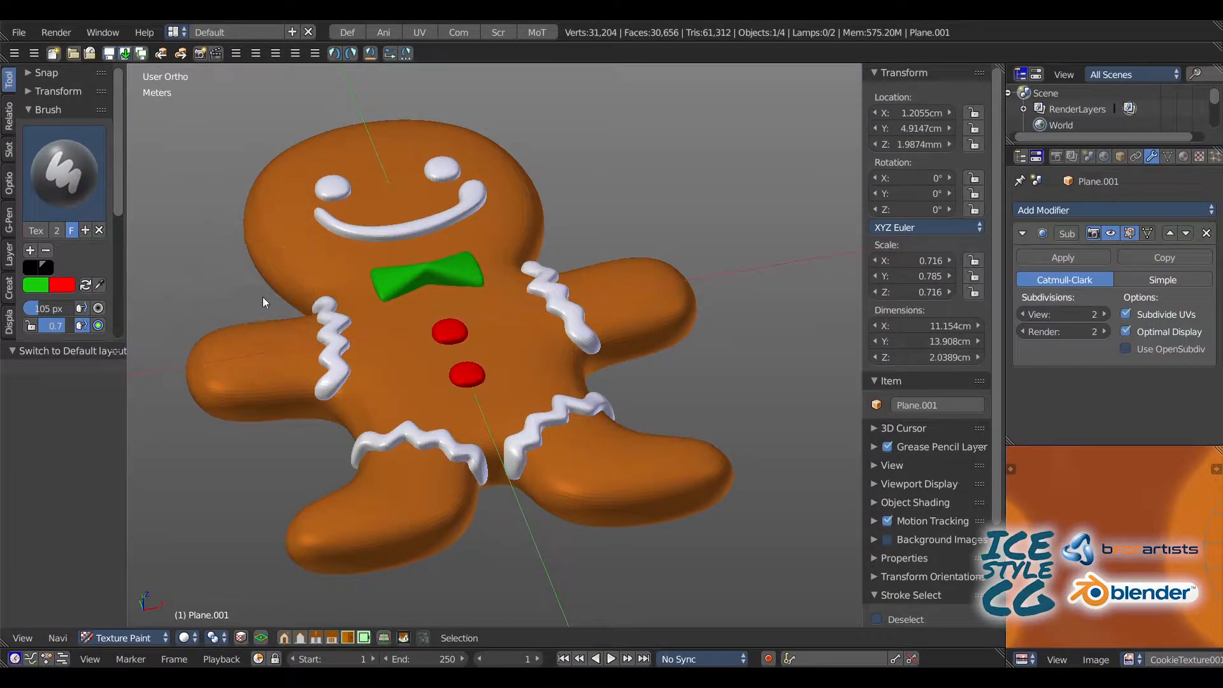
middle_click_drag(263, 297, 306, 267)
left_click(7, 117)
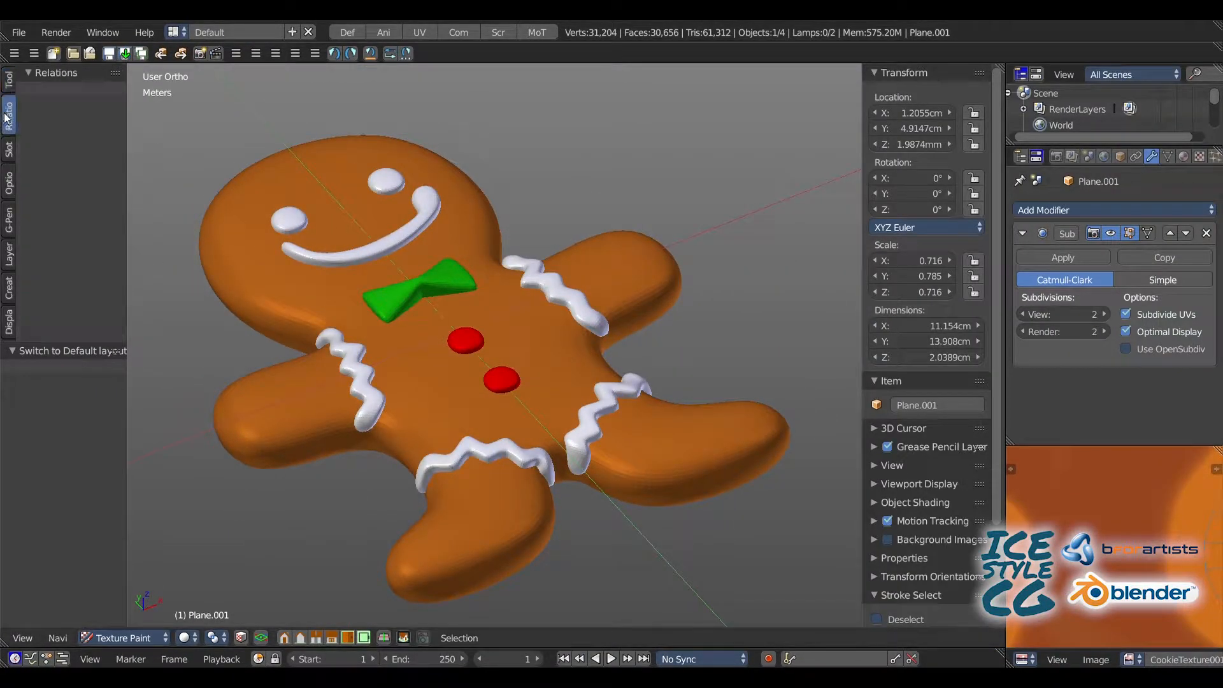
left_click(7, 82)
left_click(123, 638)
left_click(122, 621)
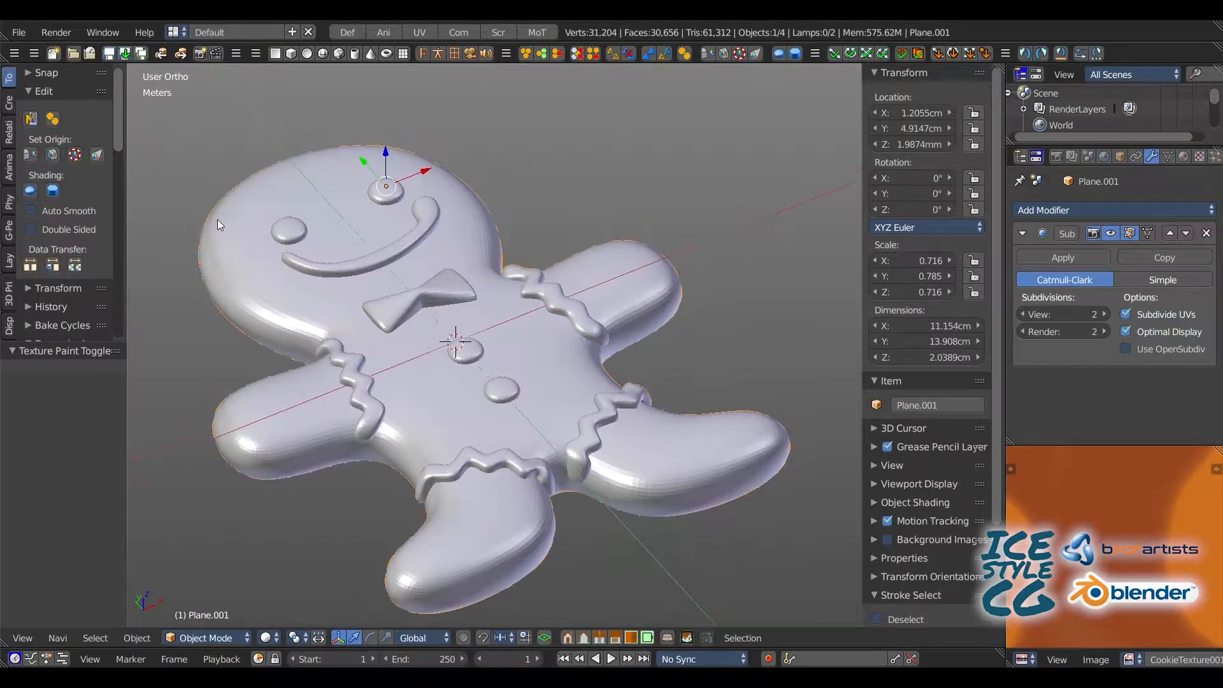
Step: Preview the cookie's render in the 3D view and change the viewport shading to display its painted texture
key("shift+z")
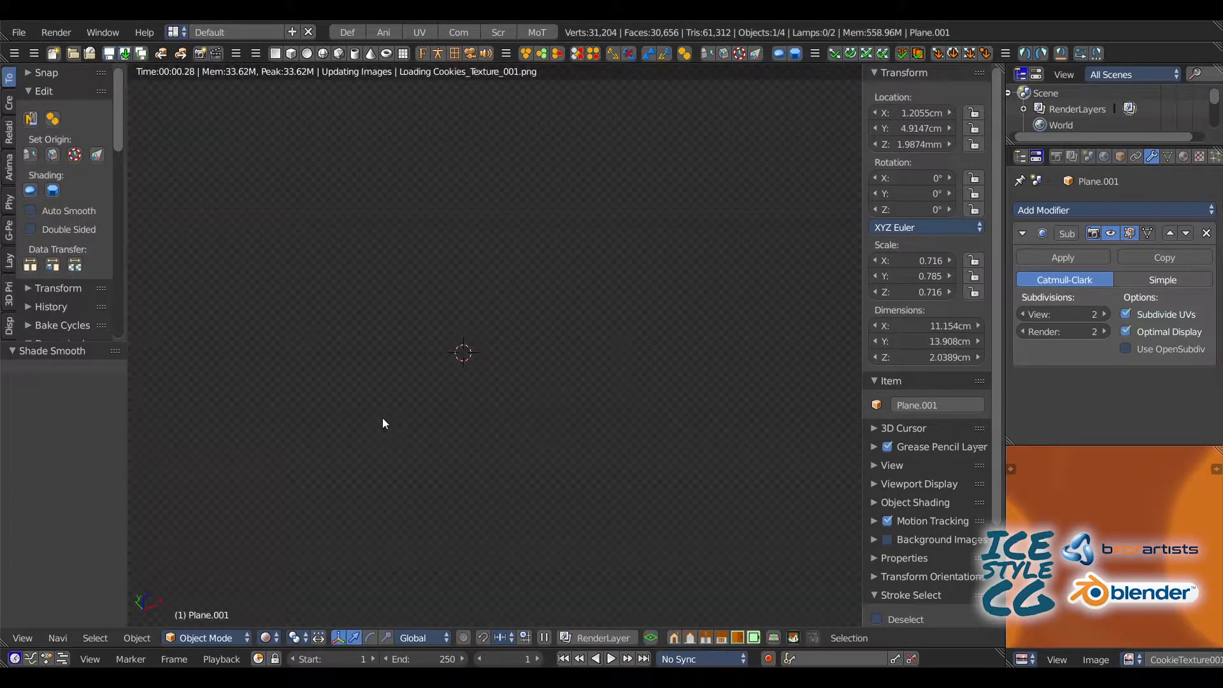
scroll(388, 288, "up", 2)
middle_click_drag(377, 299, 353, 250)
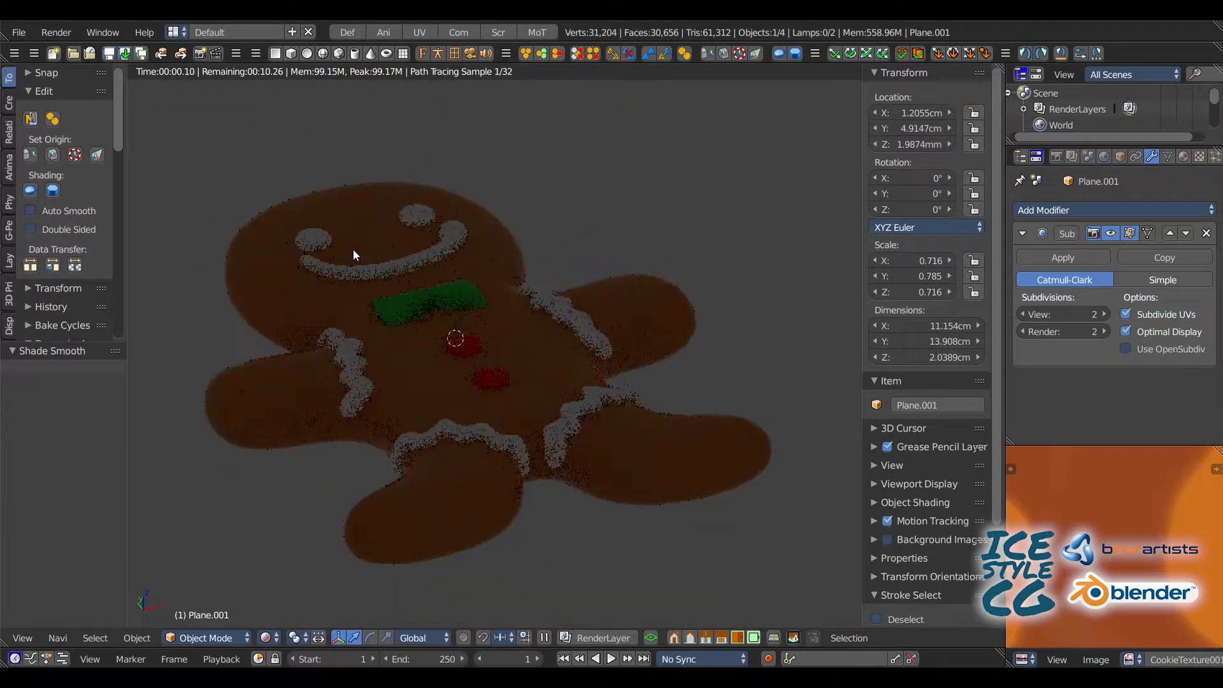
key("shift+z")
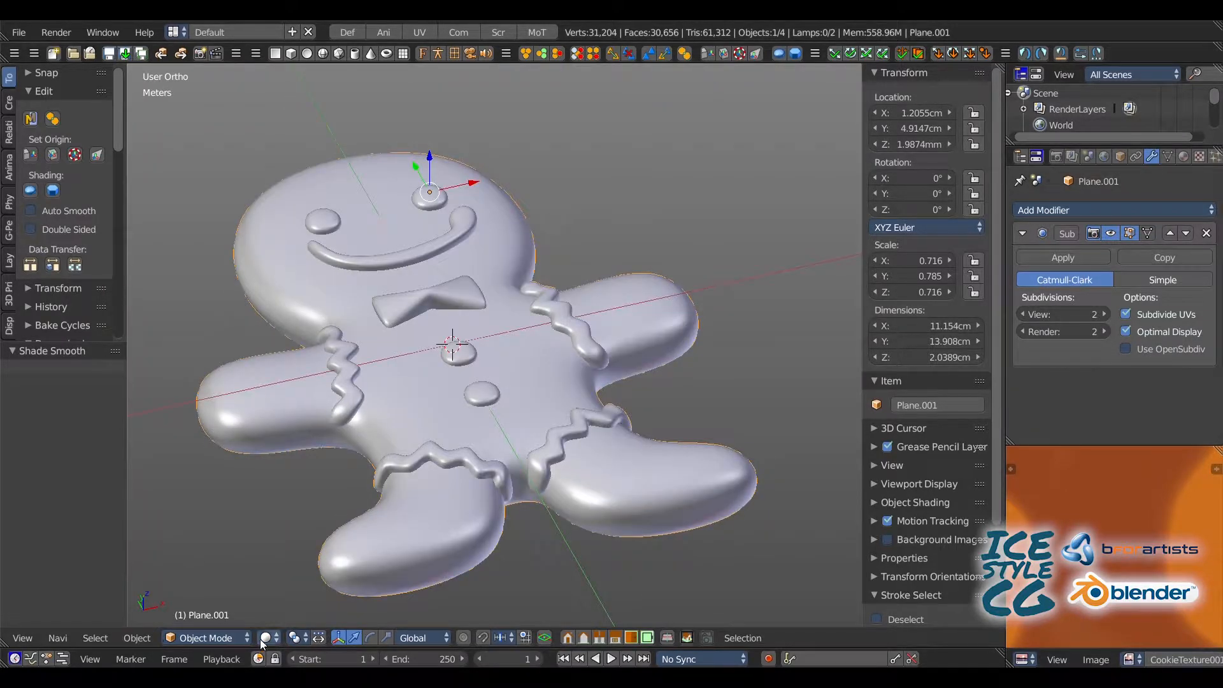
left_click(266, 638)
left_click(274, 560)
mouse_move(327, 288)
middle_mouse_down()
mouse_move(296, 342)
mouse_move(342, 155)
mouse_move(327, 285)
mouse_move(332, 255)
middle_mouse_up()
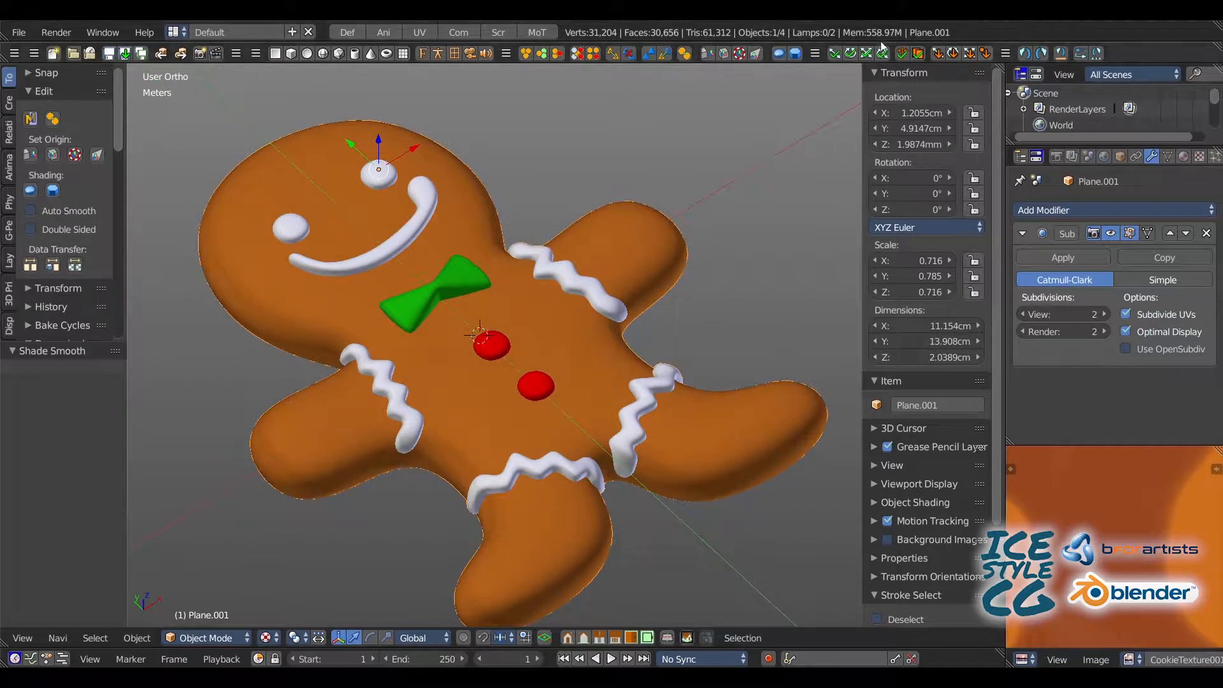
Step: Switch to the Compositing layout and show the gingerbread man with rendered shading in its small 3D view
left_click(457, 32)
scroll(318, 135, "up", 2)
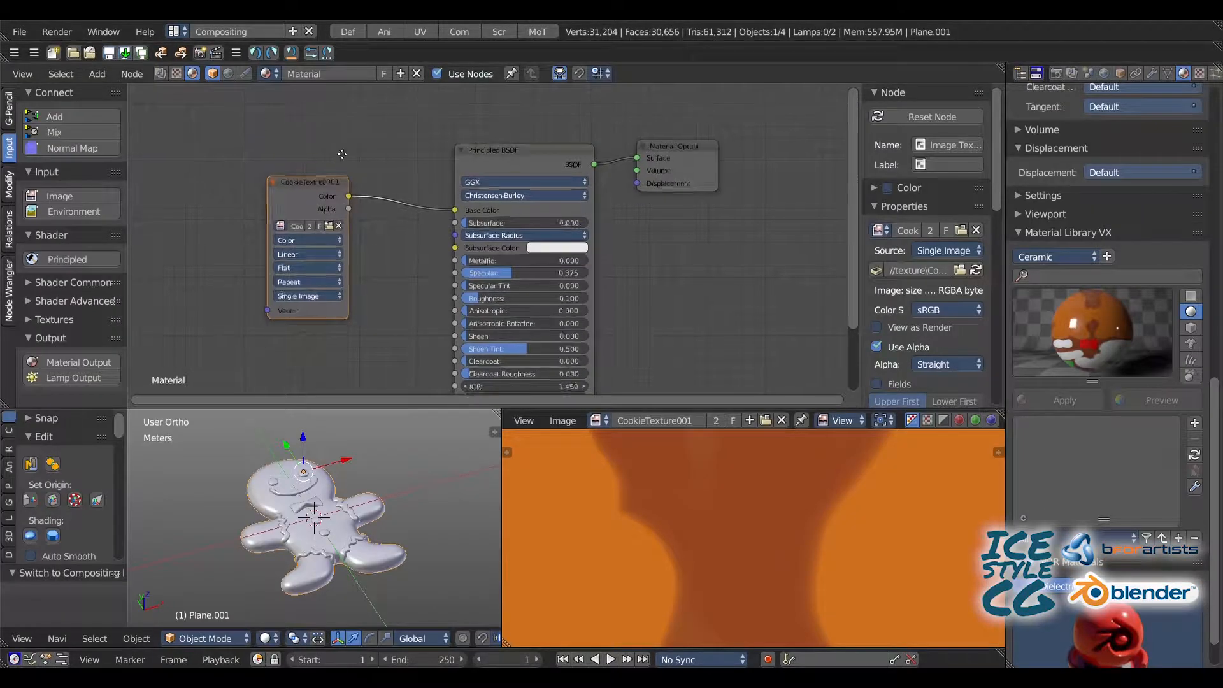
scroll(644, 474, "down", 4)
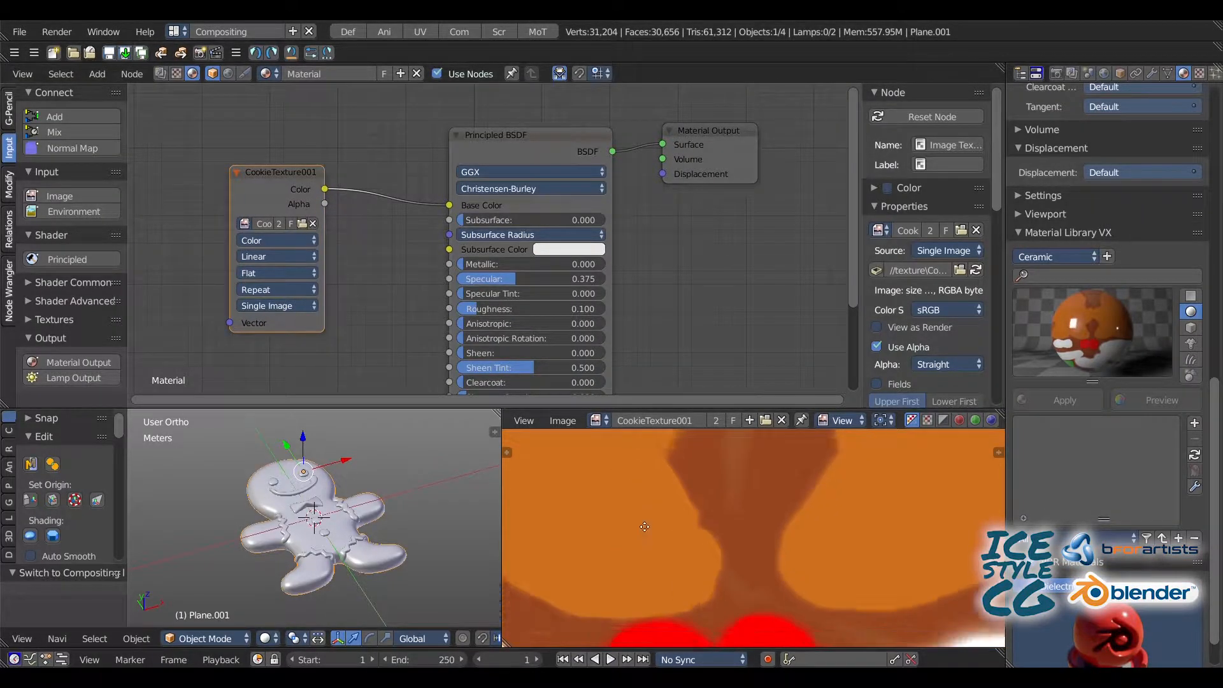
key("shift+z")
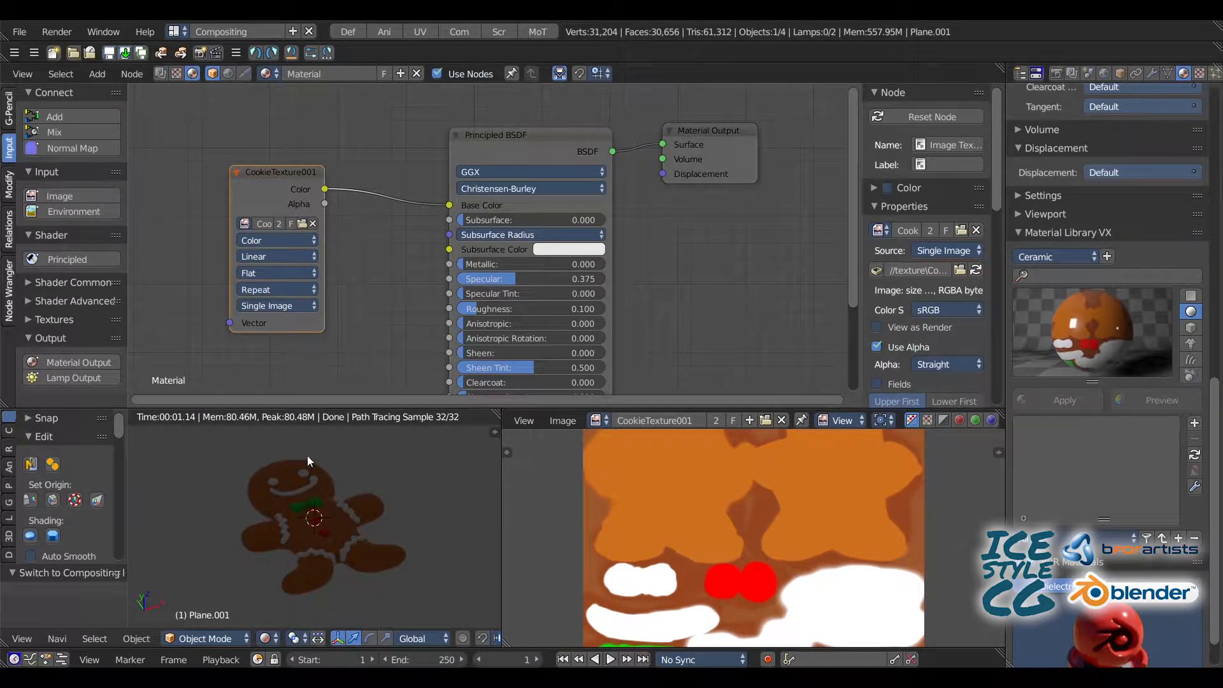
Step: Enable nodes for the world and use the studio001small.hdr environment texture as its background color
left_click_drag(1216, 390, 1038, 52)
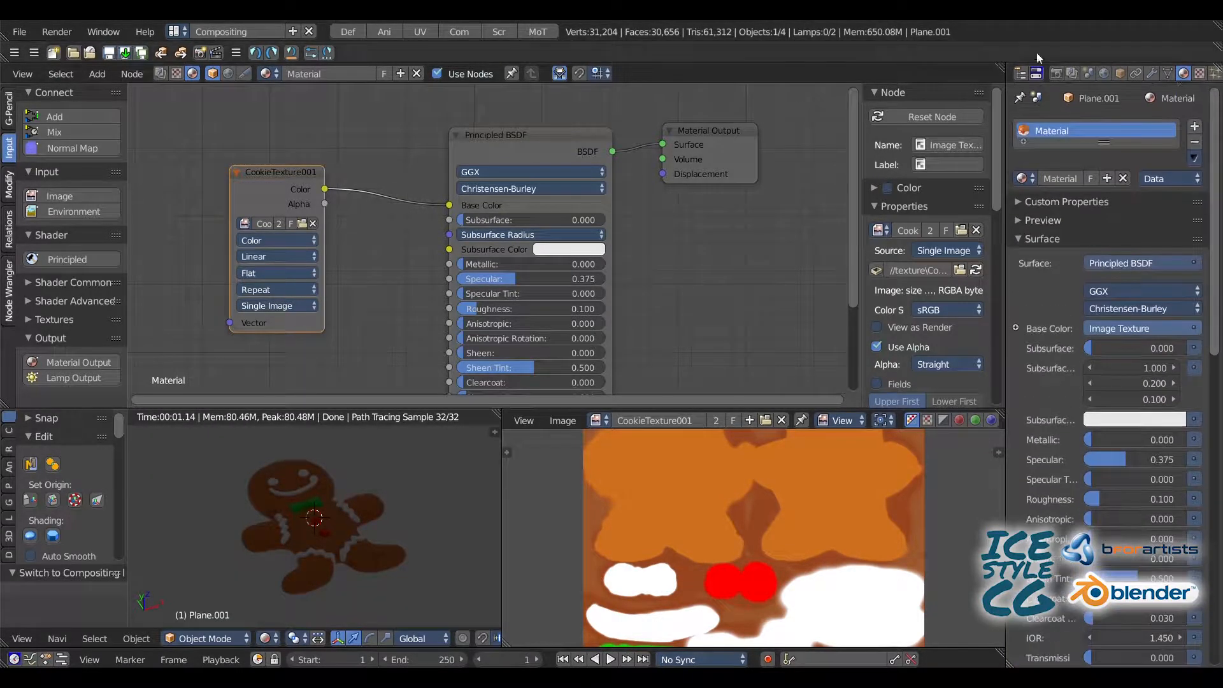
left_click(1103, 74)
left_click(1013, 168)
left_click(1013, 168)
left_click(1019, 149)
left_click(1019, 149)
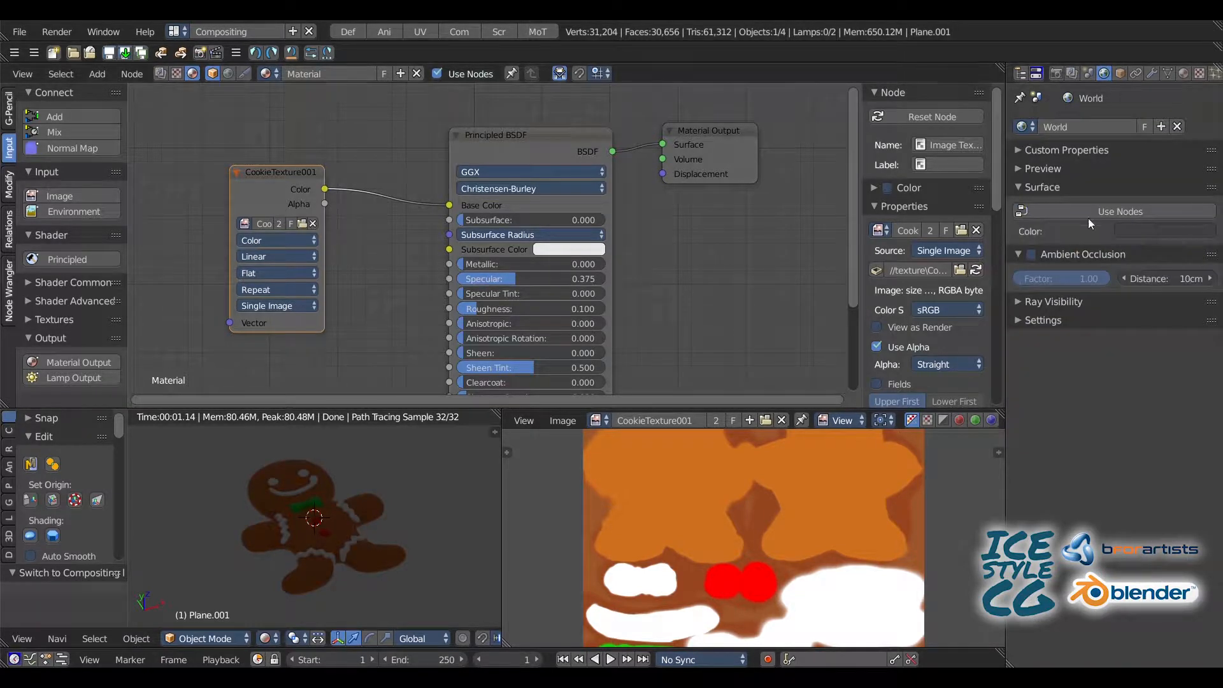
left_click(1088, 214)
left_click(1208, 240)
left_click(885, 310)
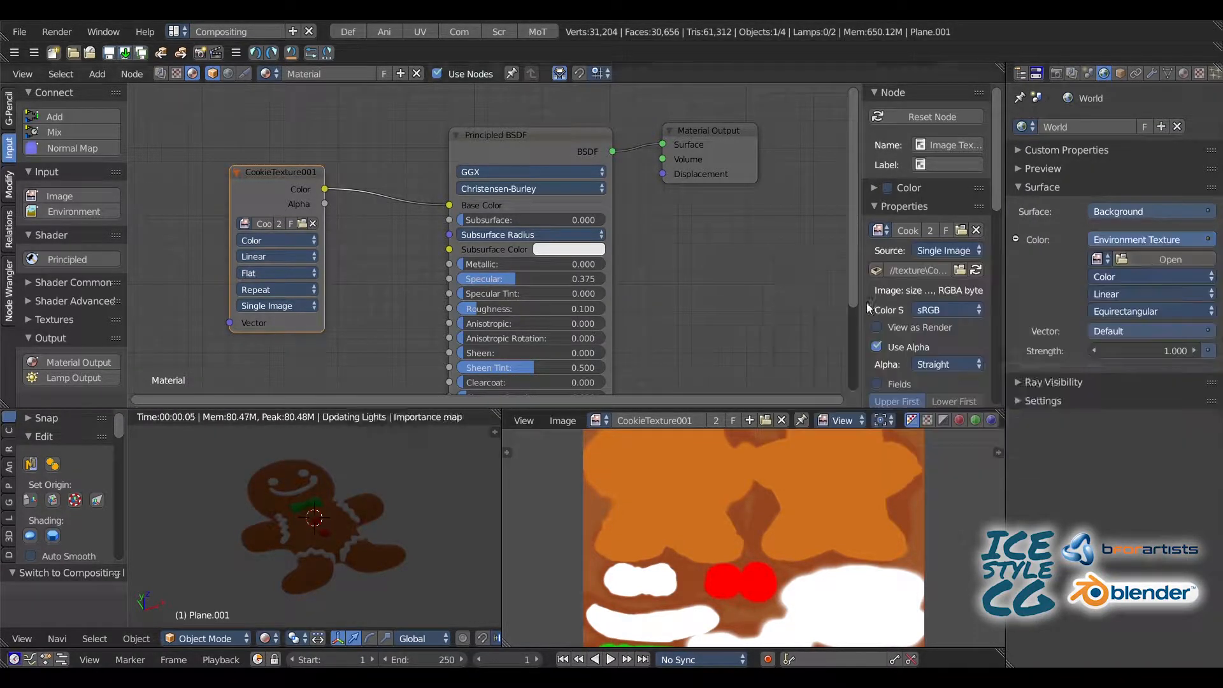
Step: Inspect the newly lit cookie in the rendered preview and save the Blender file
scroll(231, 482, "up", 6)
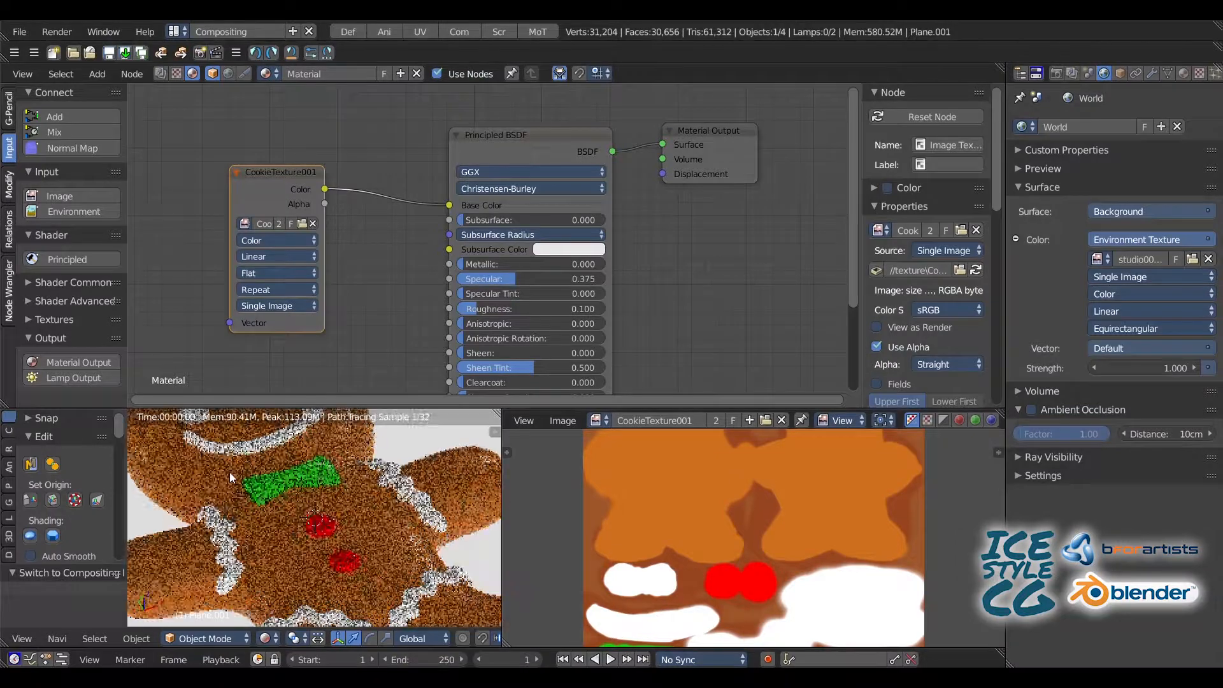
scroll(219, 500, "down", 5)
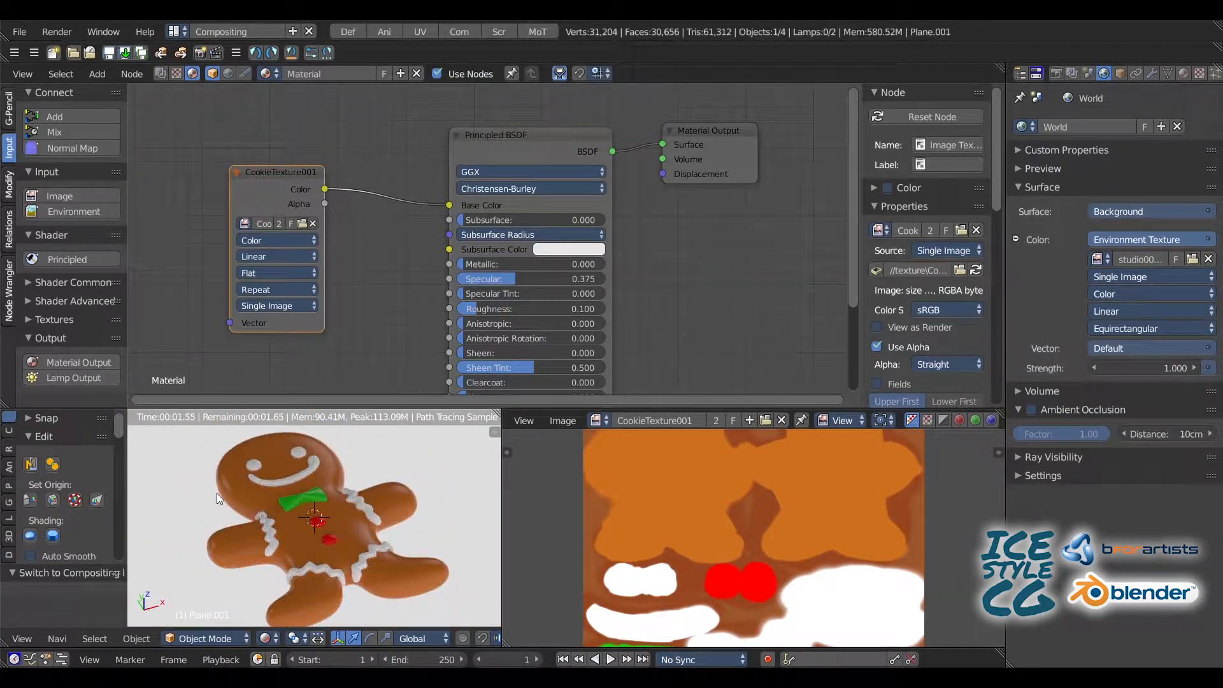
left_click(23, 32)
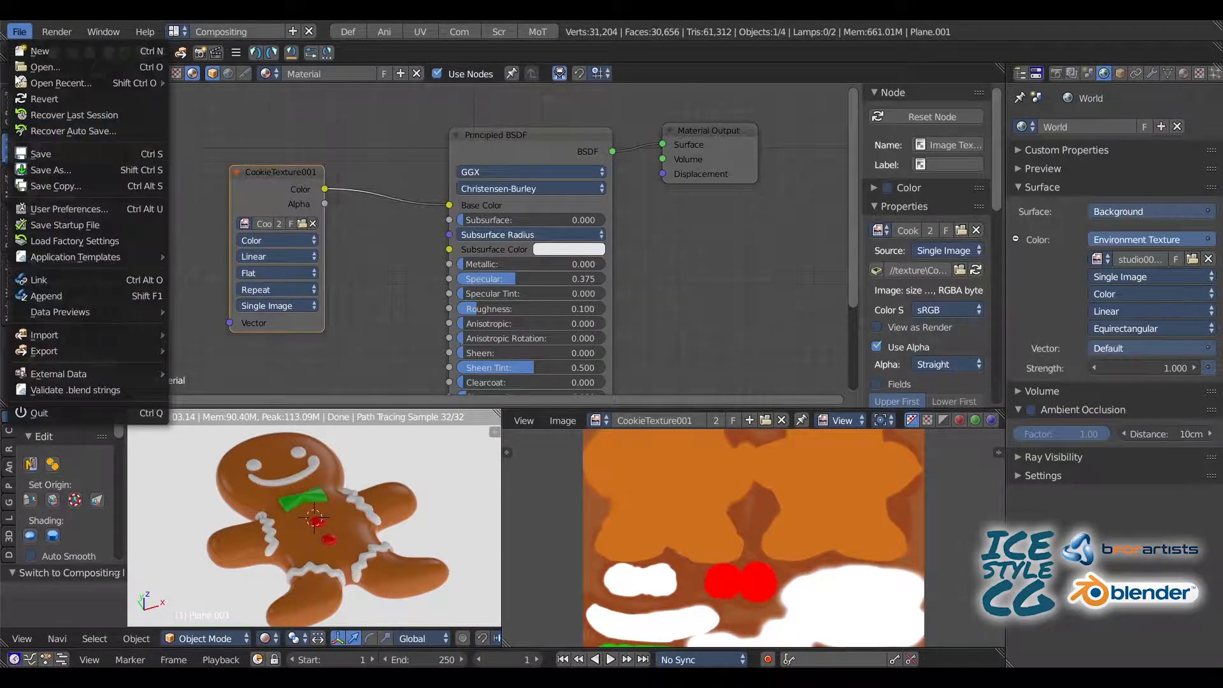
left_click(28, 155)
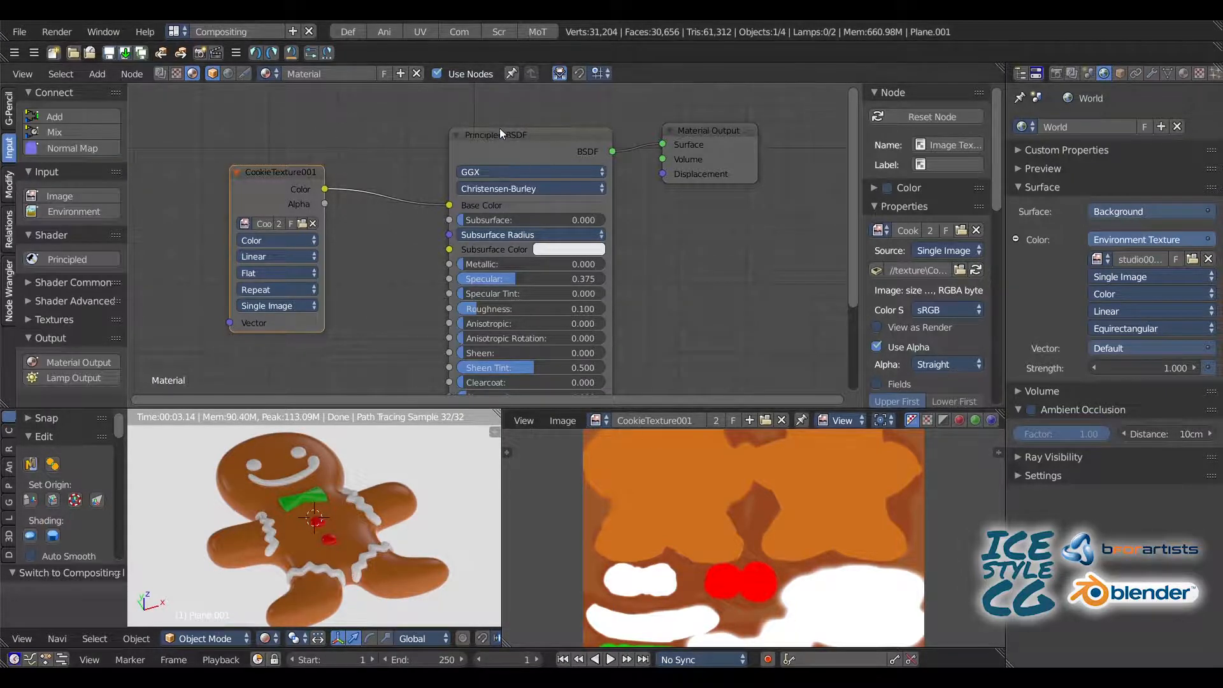
Step: Move the CookieTexture001 node closer to the Principled BSDF node, making room for more nodes below it
left_click_drag(496, 134, 496, 114)
middle_click_drag(278, 186, 270, 199, "ctrl")
left_click_drag(350, 186, 403, 146)
middle_click_drag(303, 261, 359, 185)
scroll(330, 213, "up", 1)
Step: Add a Bump node below the texture node and connect its Normal output to the Principled BSDF's Normal input
key("shift+a")
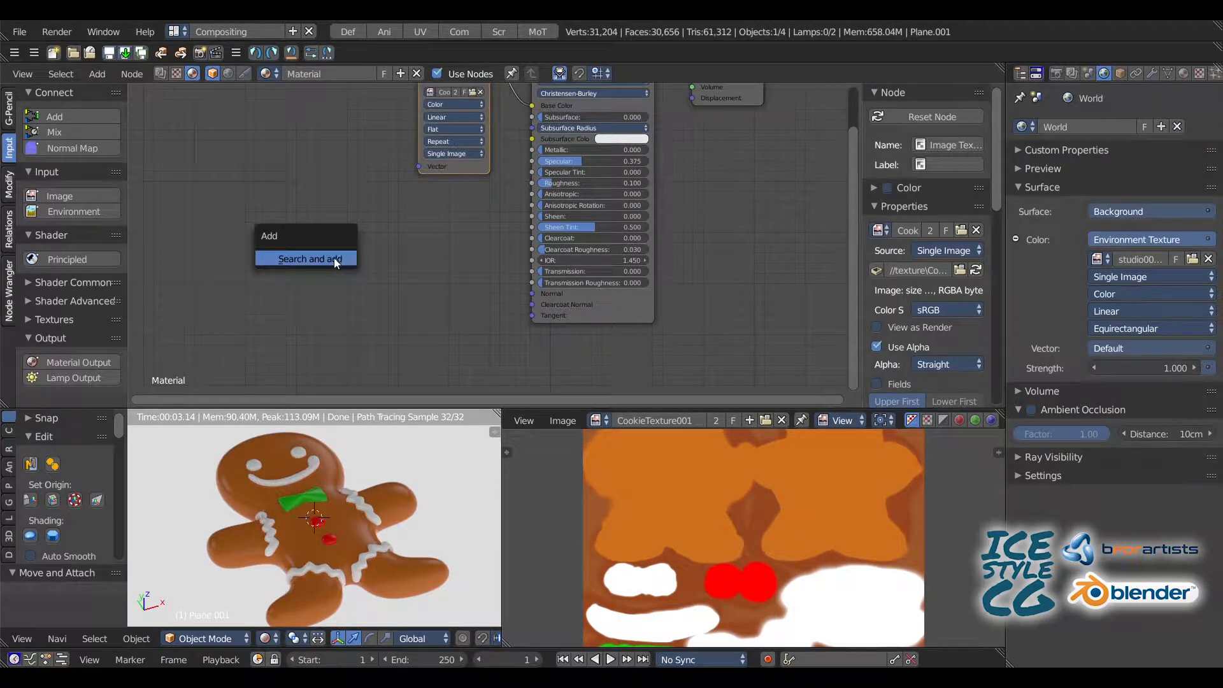
left_click(334, 257)
type("bumb")
left_click(412, 288)
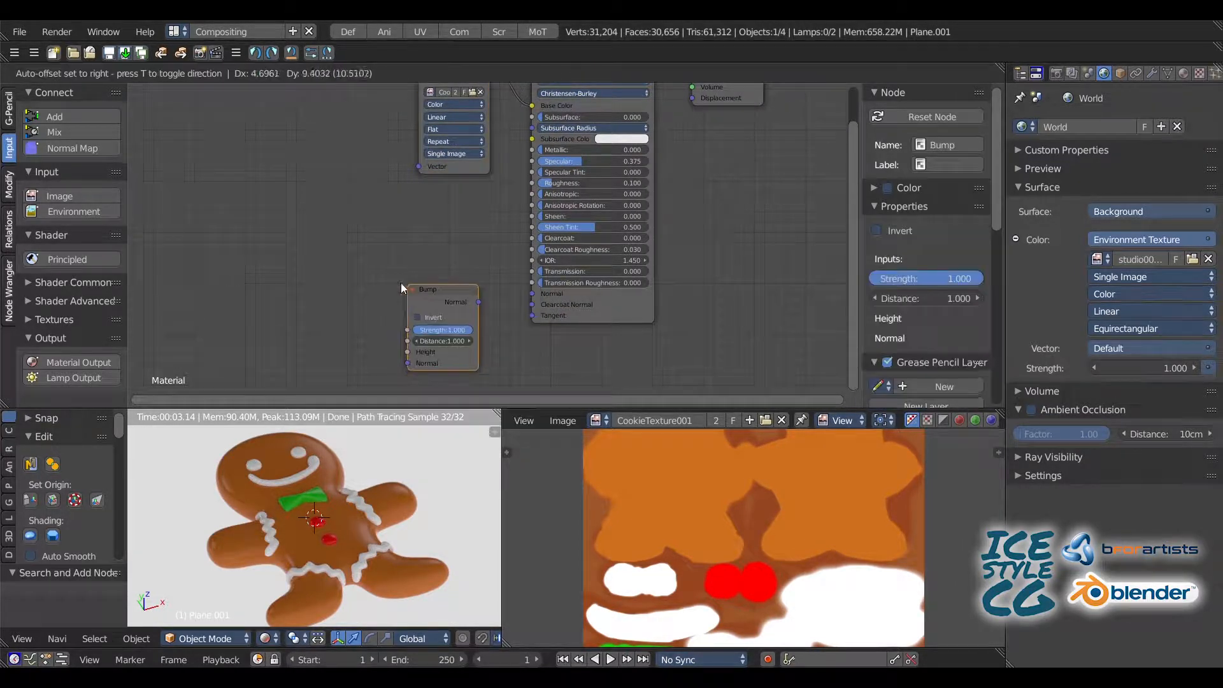
left_click(386, 279)
left_click_drag(461, 298, 532, 294)
left_click(426, 295)
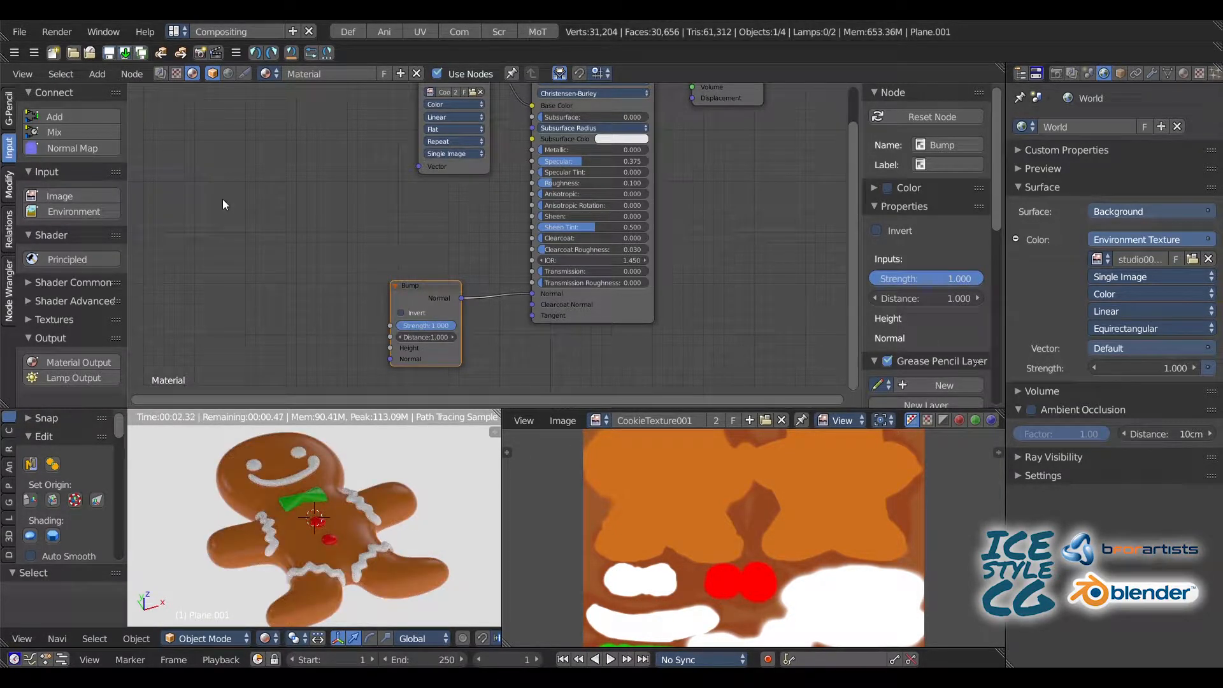
Step: Add a second Image Texture node beside the Bump node and link its Color output to the Bump's Strength
left_click(55, 196)
left_click(306, 273)
left_click_drag(320, 267, 344, 311)
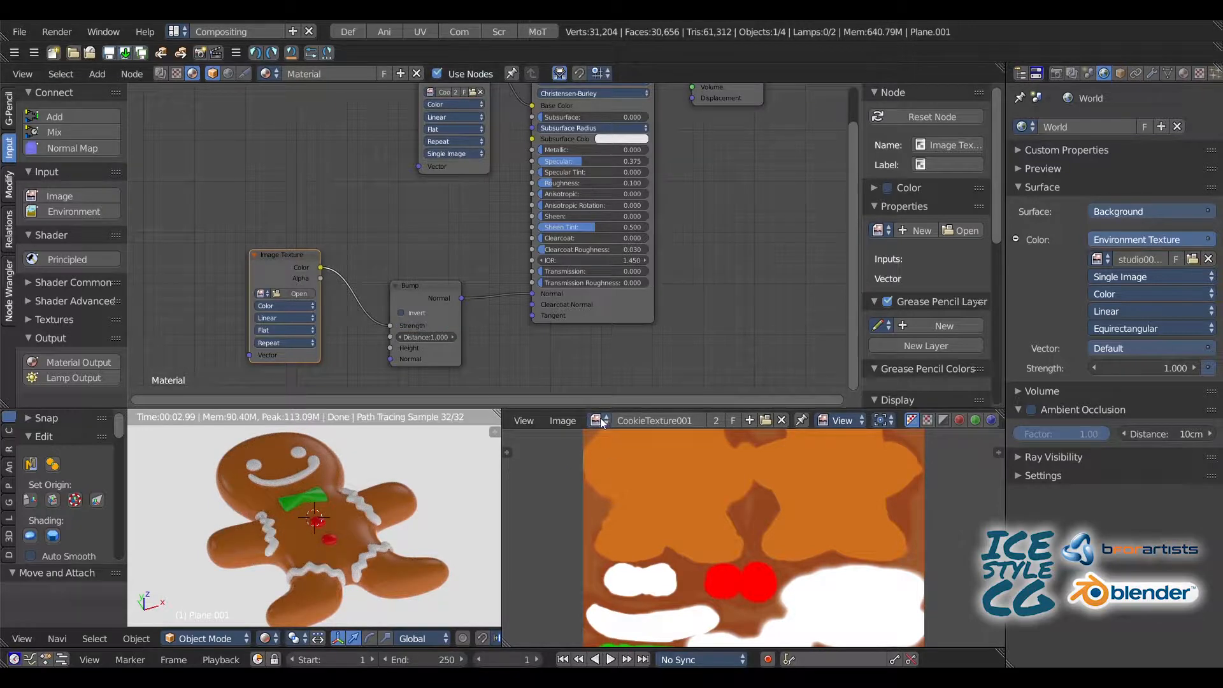
Step: Unlink CookieTexture001 from the image editor and create a blank black 4096 x 4096 px image named Cookies_Bumb
left_click(782, 420)
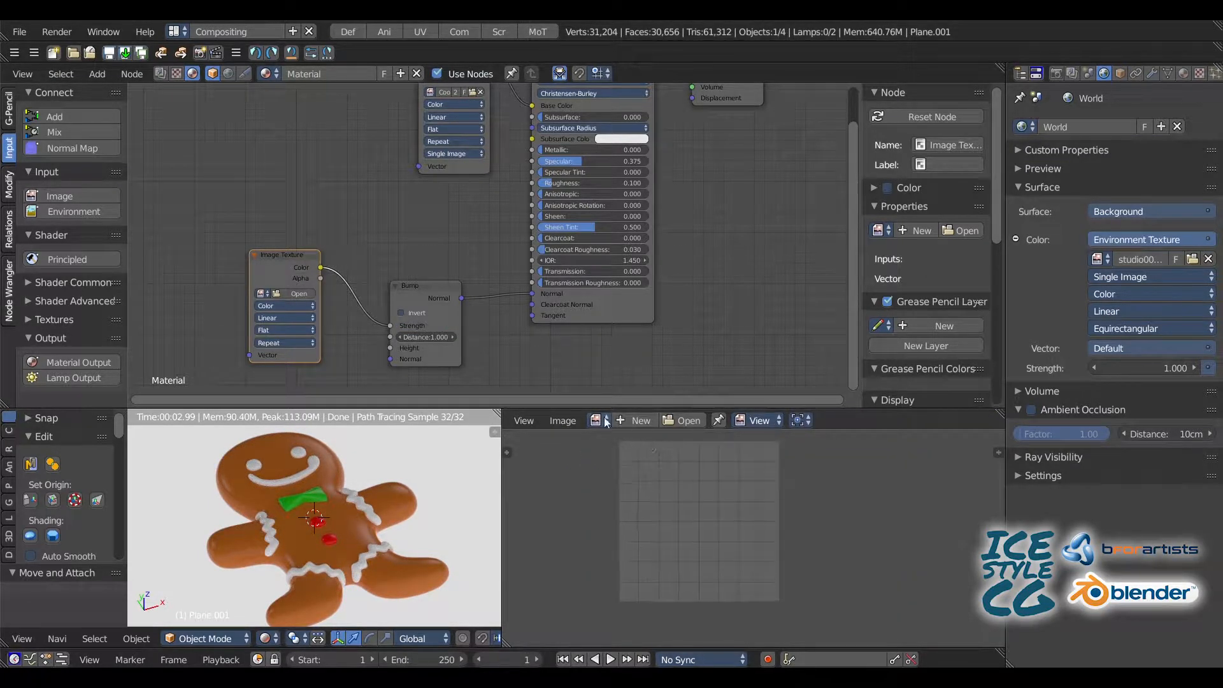
left_click(629, 421)
left_click(690, 410)
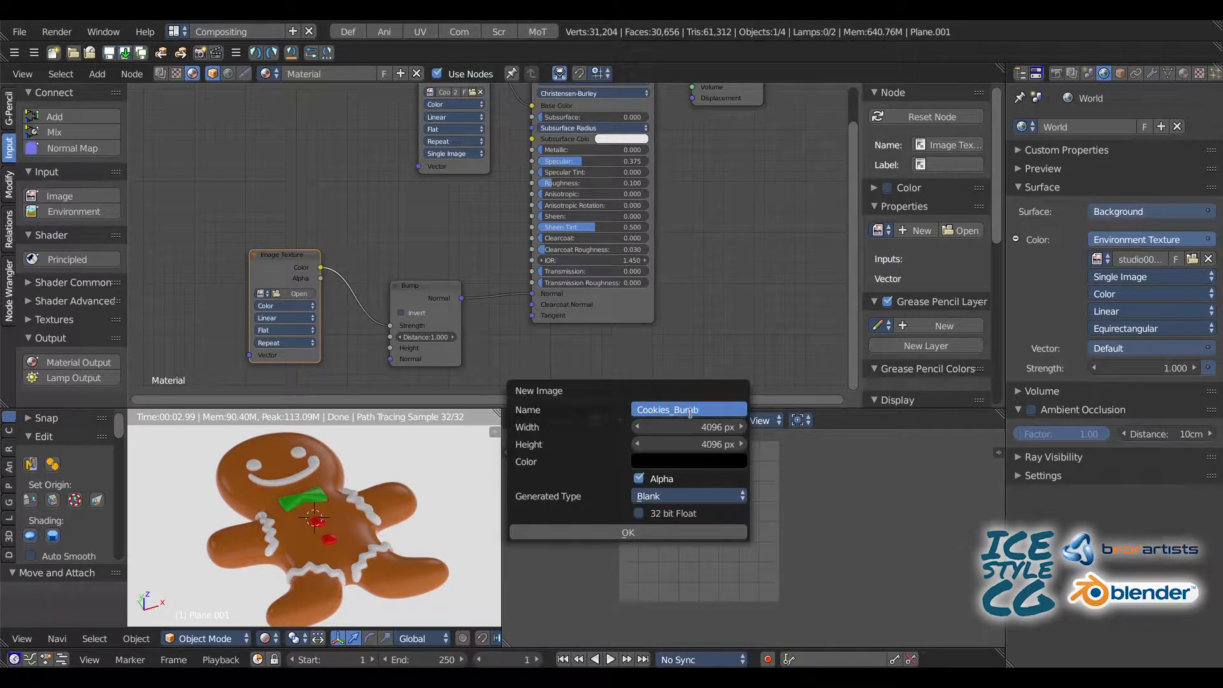
type("Cookies_Bumb")
left_click(583, 532)
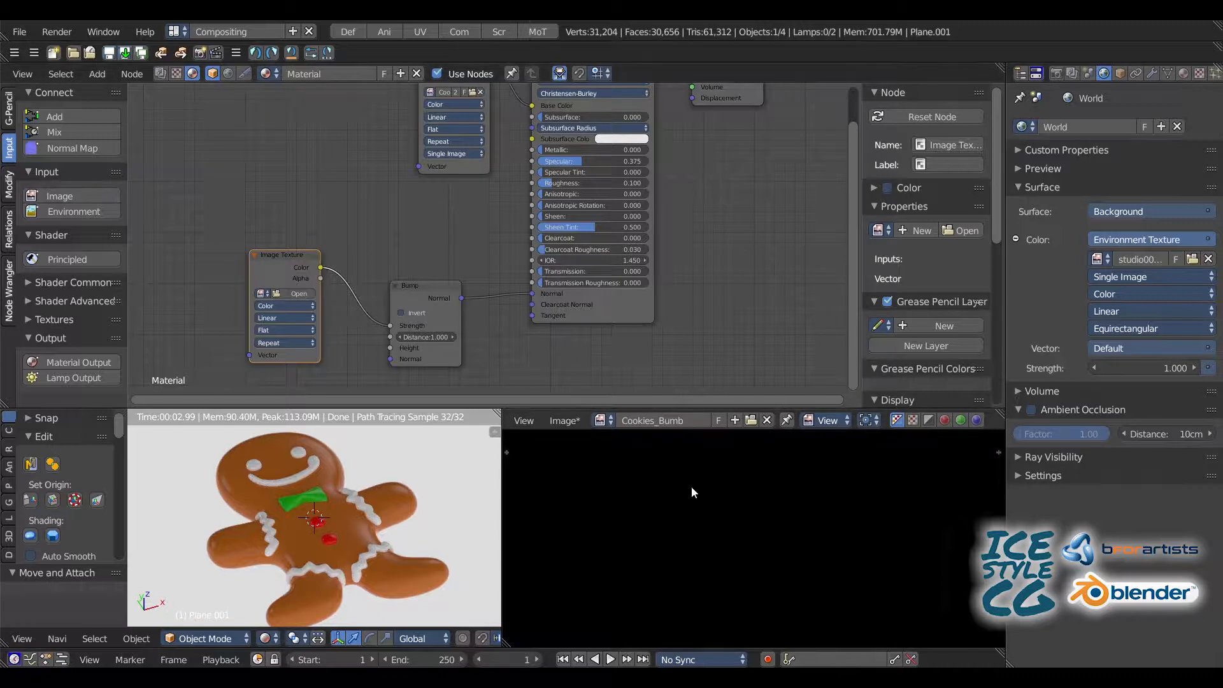
Step: Assign Cookies_Bumb to the new Image Texture node and preview it through an emission viewer before returning to the Principled BSDF
left_click(263, 294)
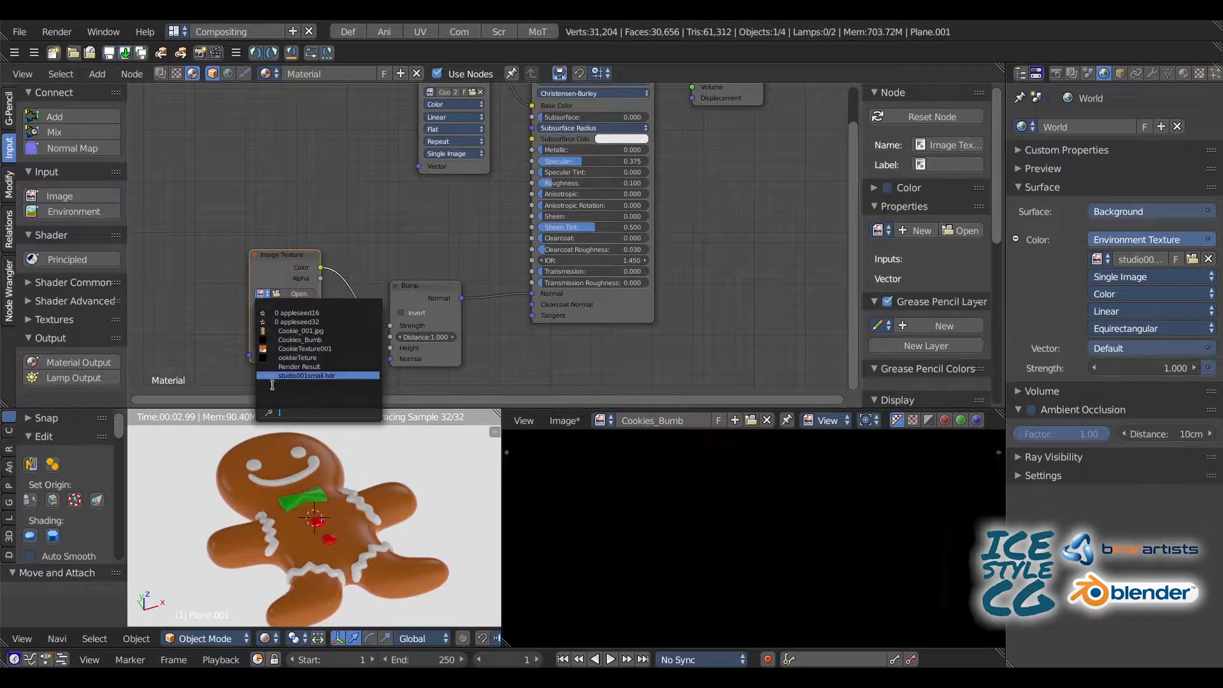
left_click(268, 340)
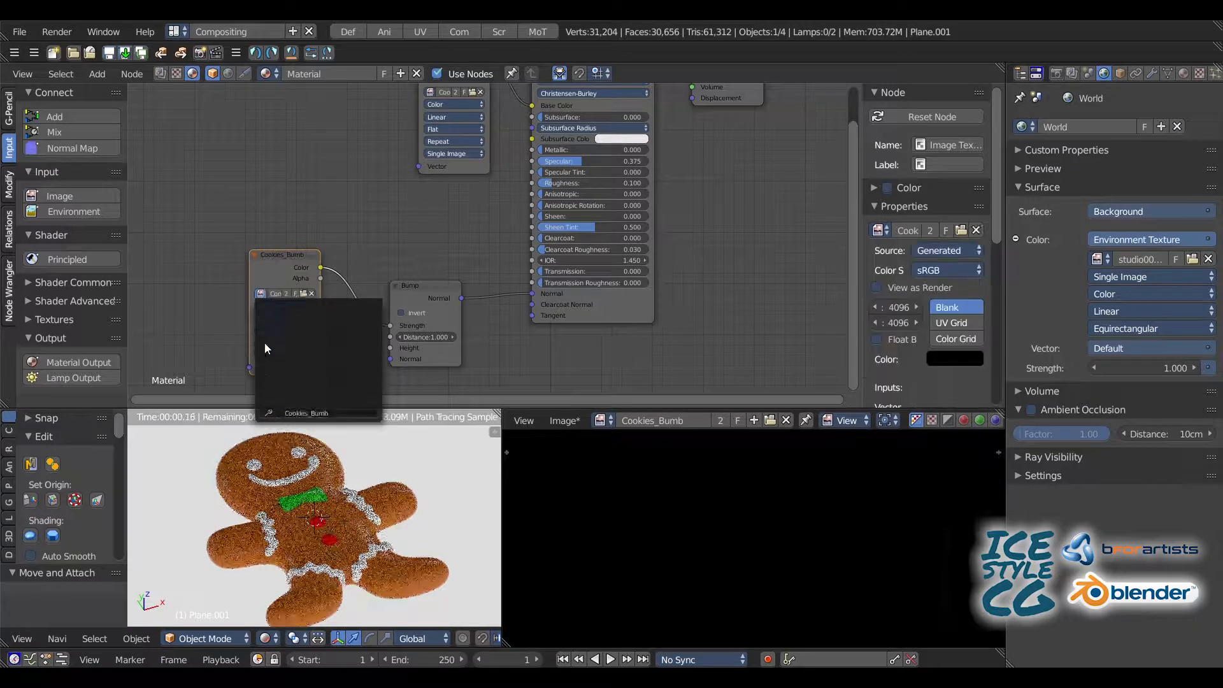
left_click(278, 267, "ctrl+shift")
middle_click_drag(470, 185, 471, 265)
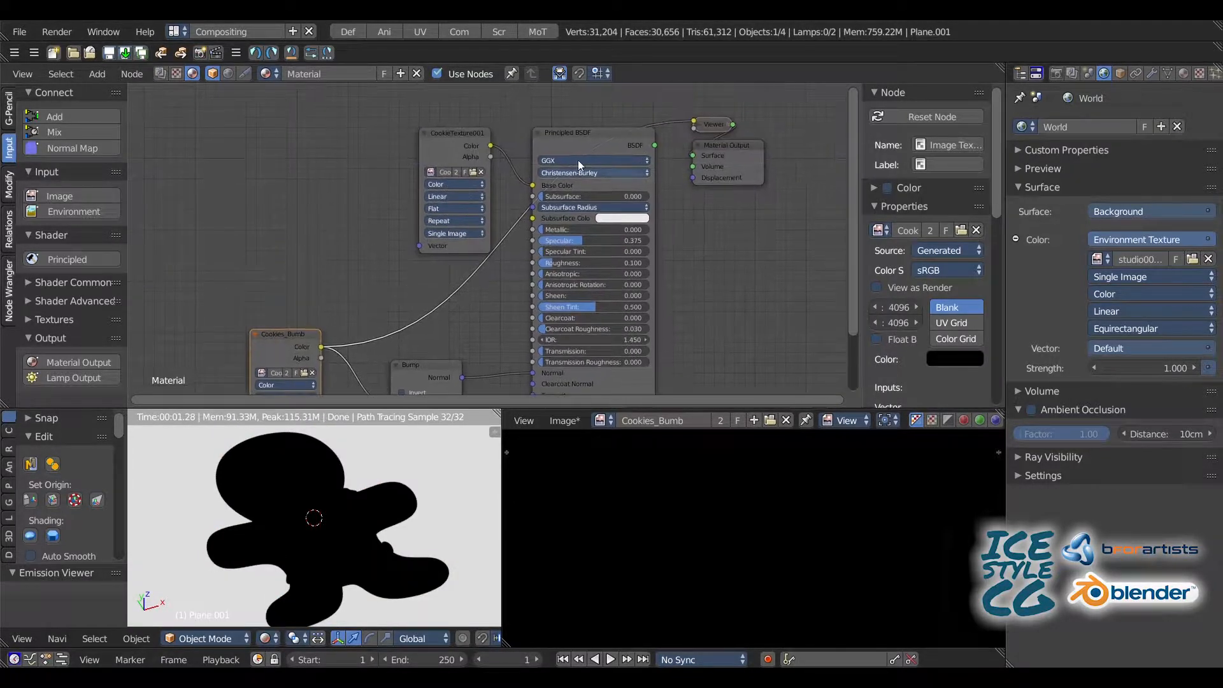
left_click(579, 152, "ctrl+shift")
Step: Open Cookies_Bumb in the UV Editing layout's image editor and widen the paint tool shelf and the 3D view
left_click(419, 32)
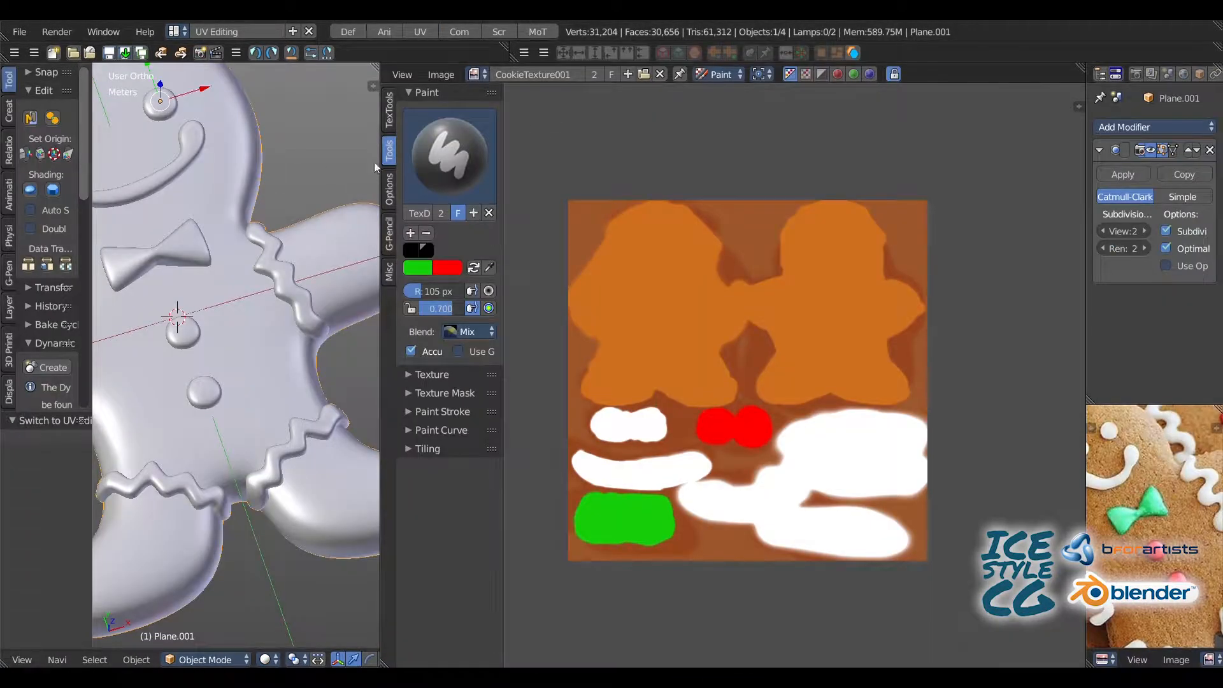
left_click(476, 75)
left_click(531, 146)
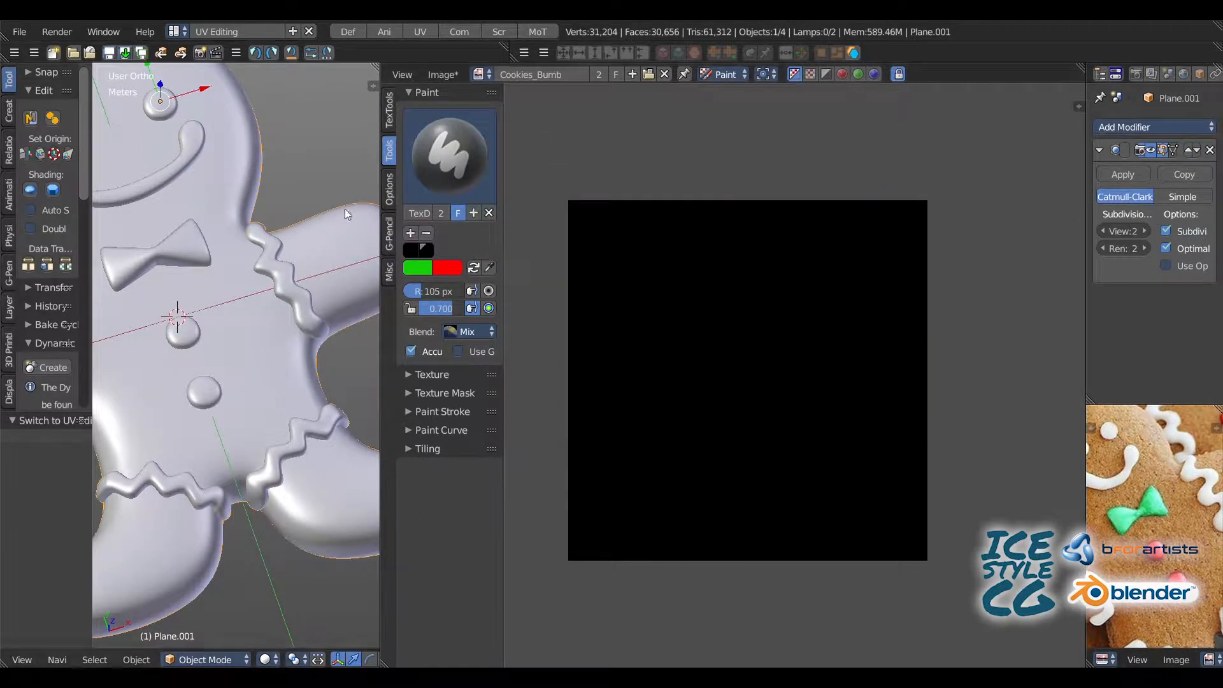
left_click_drag(503, 321, 568, 325)
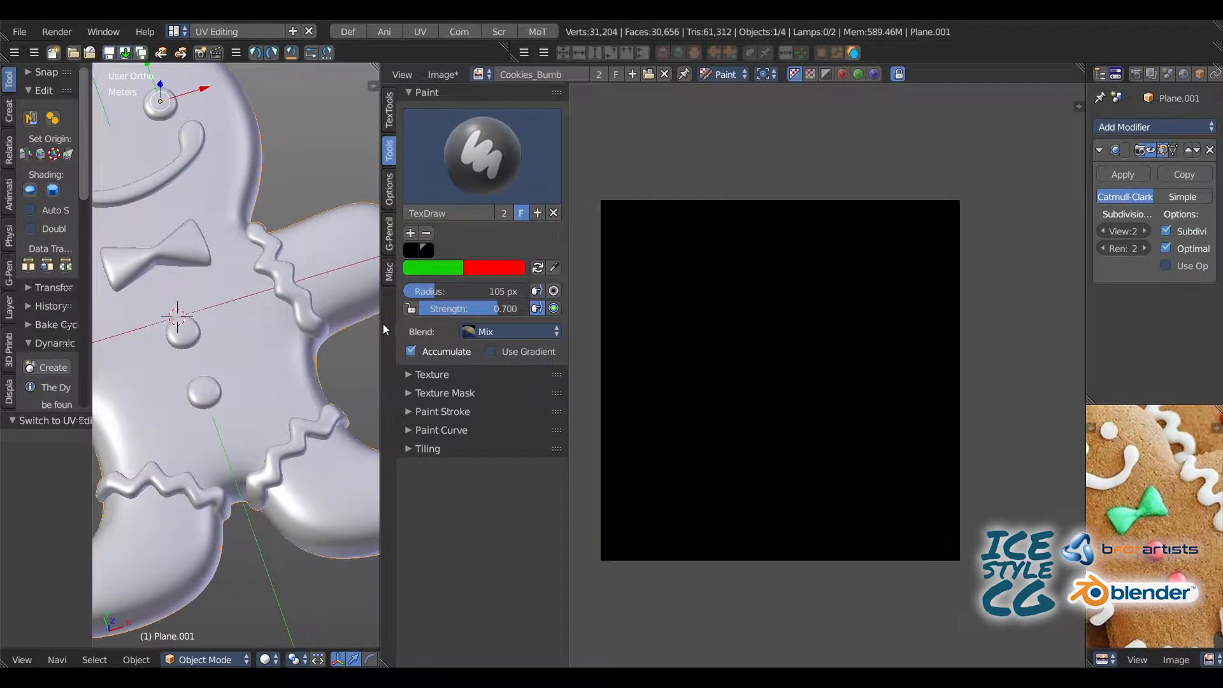
left_click_drag(388, 328, 566, 328)
mouse_move(395, 249)
middle_mouse_down()
mouse_move(329, 227)
mouse_move(288, 261)
mouse_move(277, 255)
middle_mouse_up()
Step: Check the cookie's rendered preview in the UV Editing layout and set the viewport to display the active bump texture
key("shift+z")
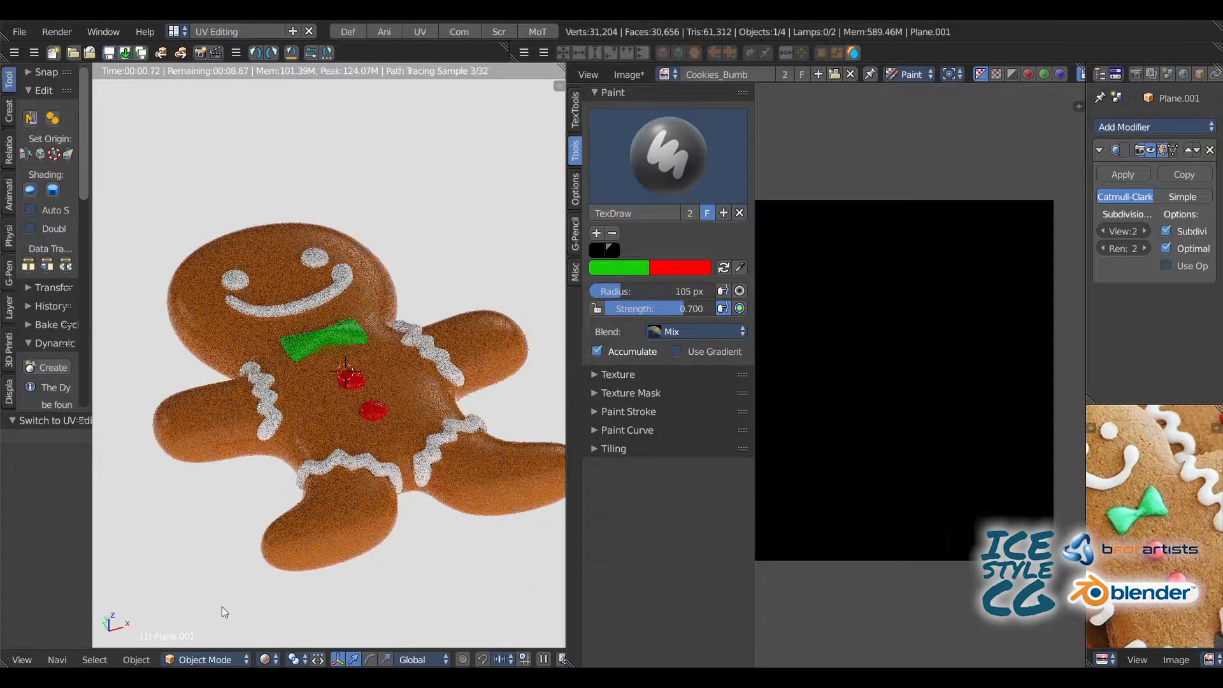
key("shift+z")
left_click(267, 660)
left_click(273, 588)
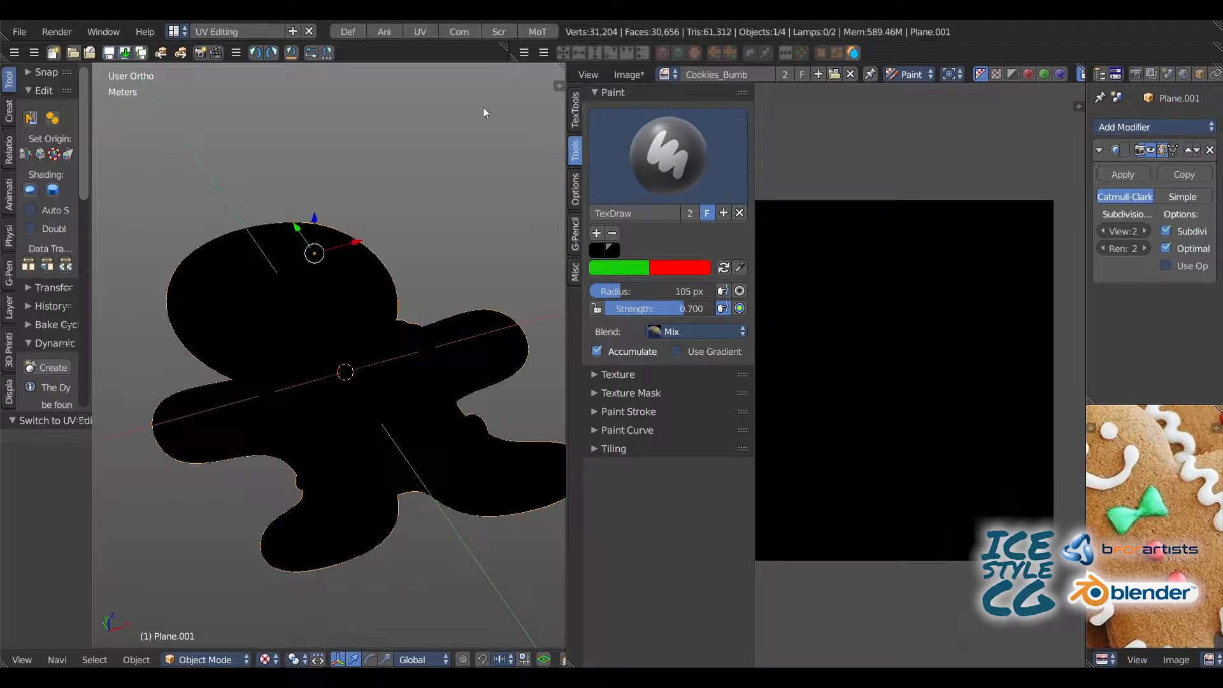
Step: Review the Cookies_Bumb and Bump node connections in the Compositing layout, and return to the UV Editing layout
left_click(457, 31)
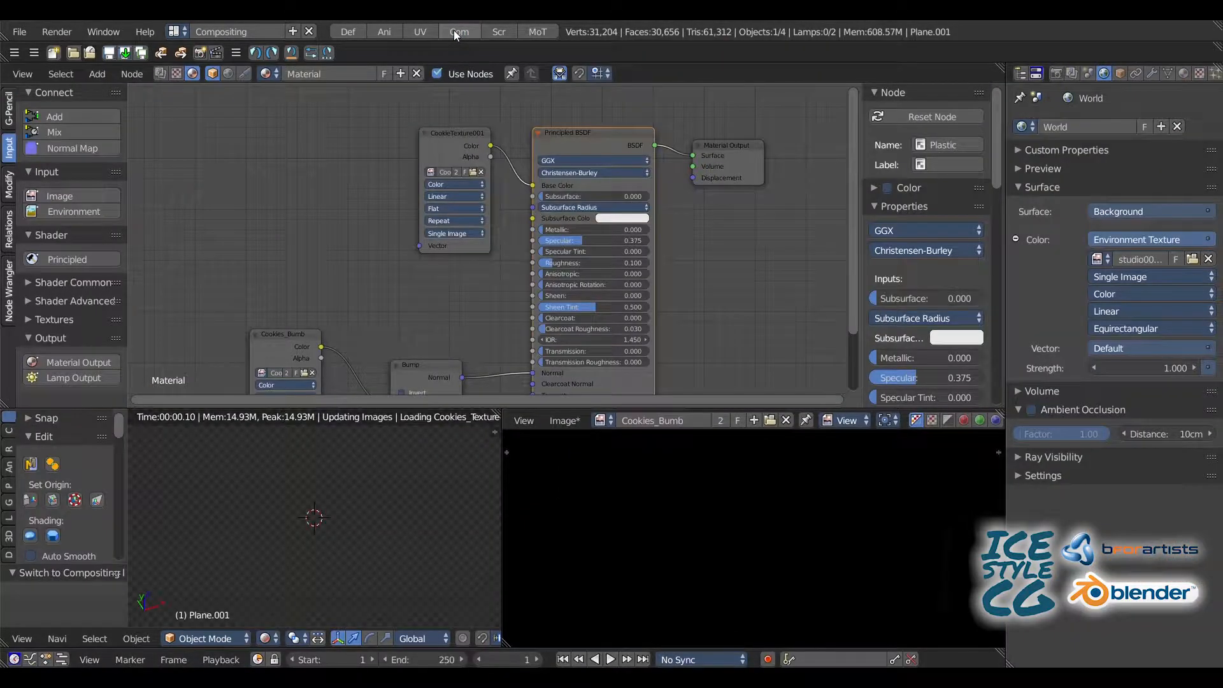
middle_click_drag(239, 236, 288, 127)
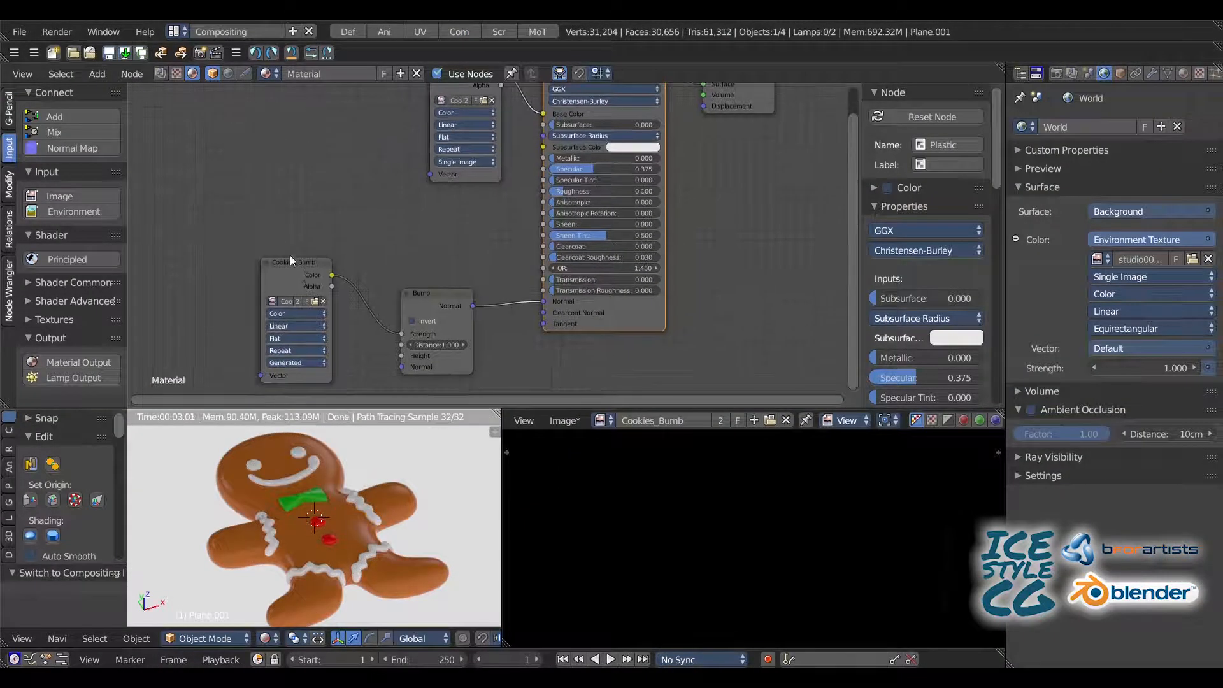
left_click(286, 273)
left_click(338, 33)
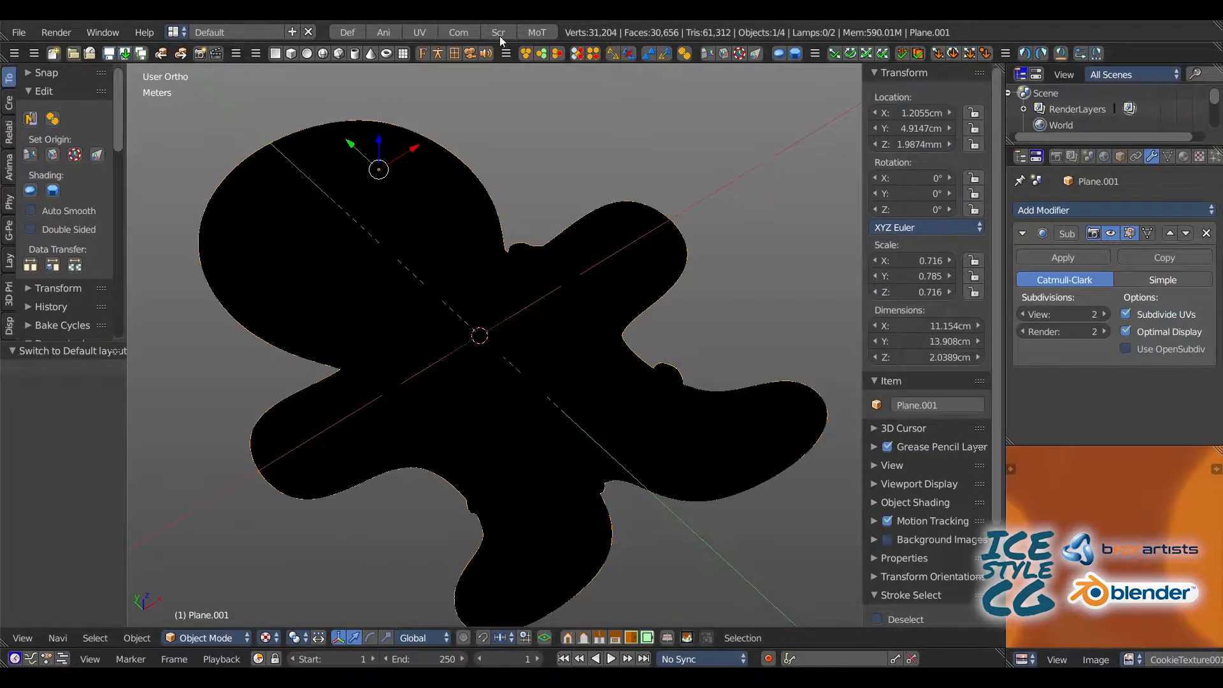
left_click(419, 32)
Step: Switch the cookie to Texture Paint mode and widen the 3D view's tool shelf to show the available brushes
scroll(63, 229, "down", 2)
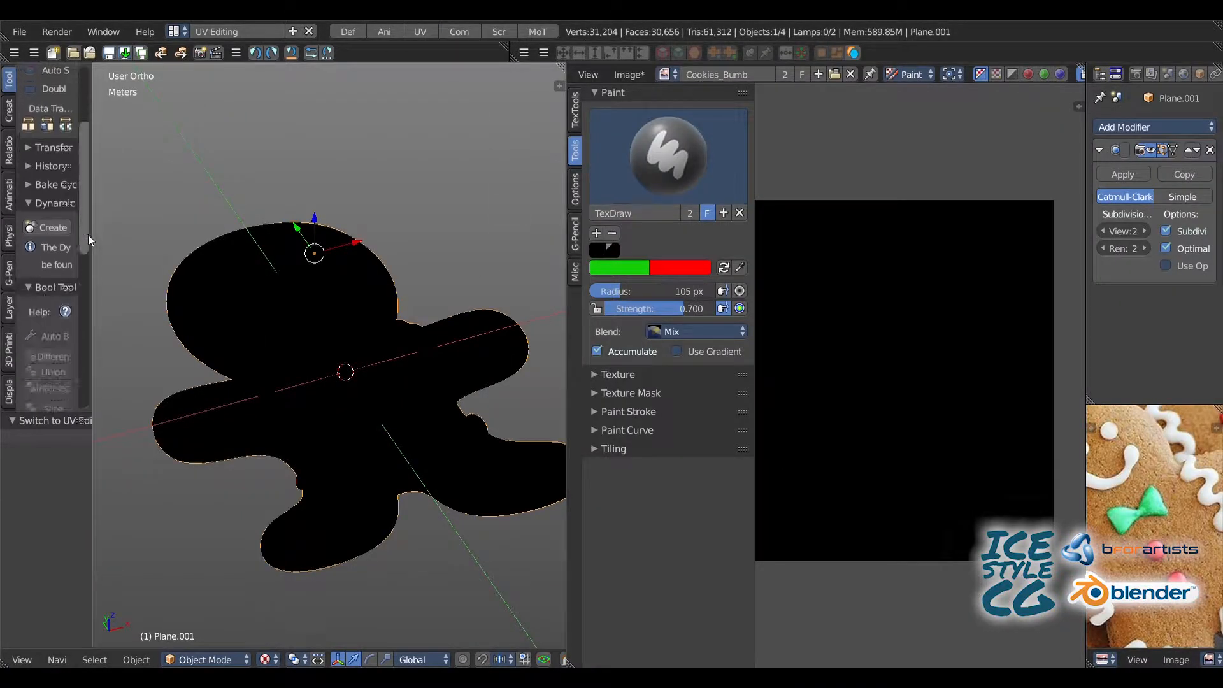
left_click(194, 659)
left_click(204, 554)
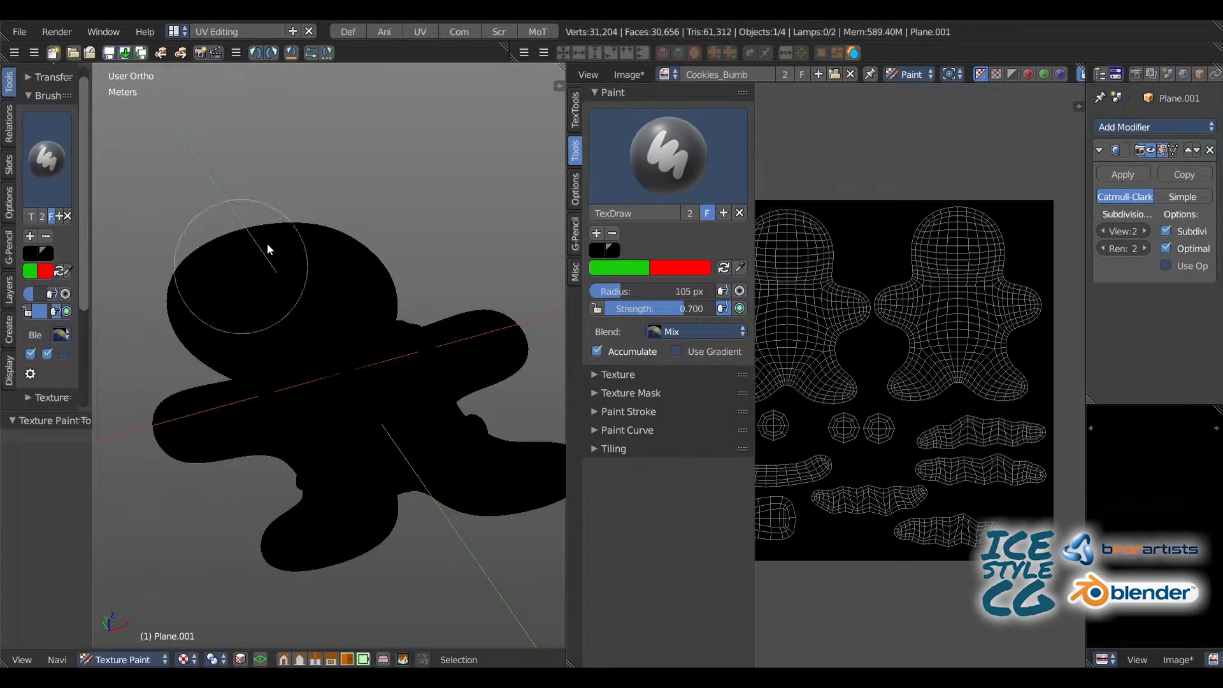
middle_click_drag(273, 246, 248, 200)
left_click_drag(93, 265, 210, 266)
left_click(92, 167)
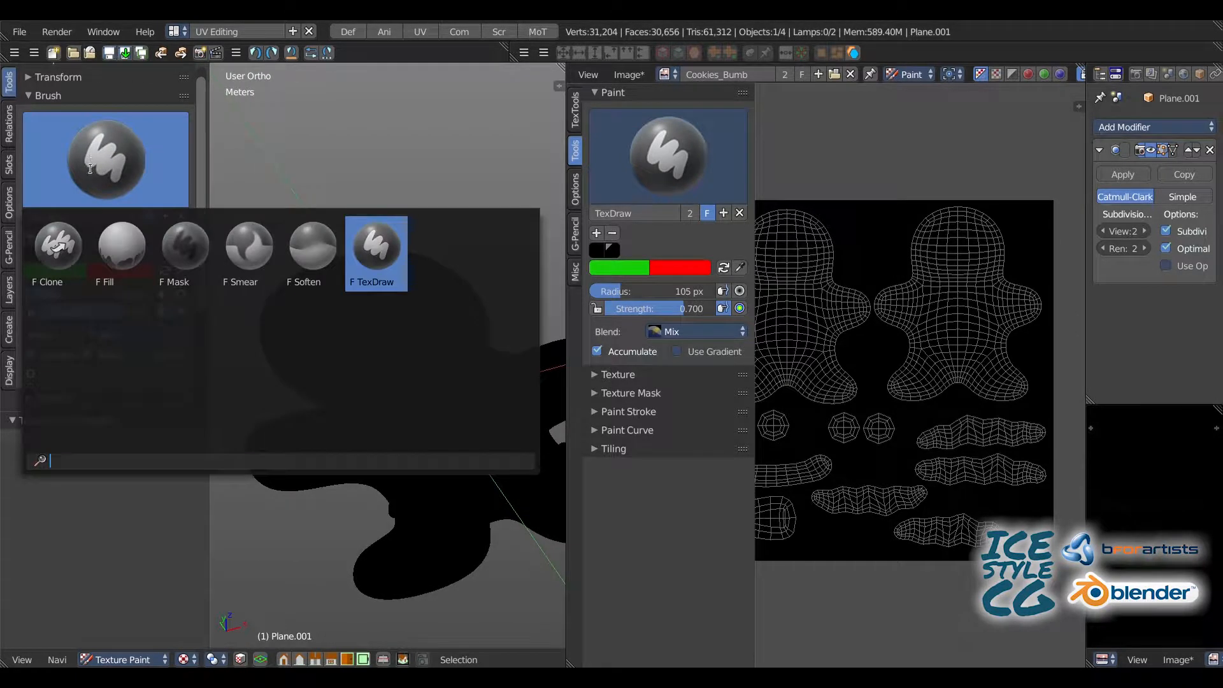
Step: Create a new texture for the TexDraw brush and set its type to Noise
left_click_drag(1094, 135, 968, 134)
left_click(1159, 73)
left_click(986, 128)
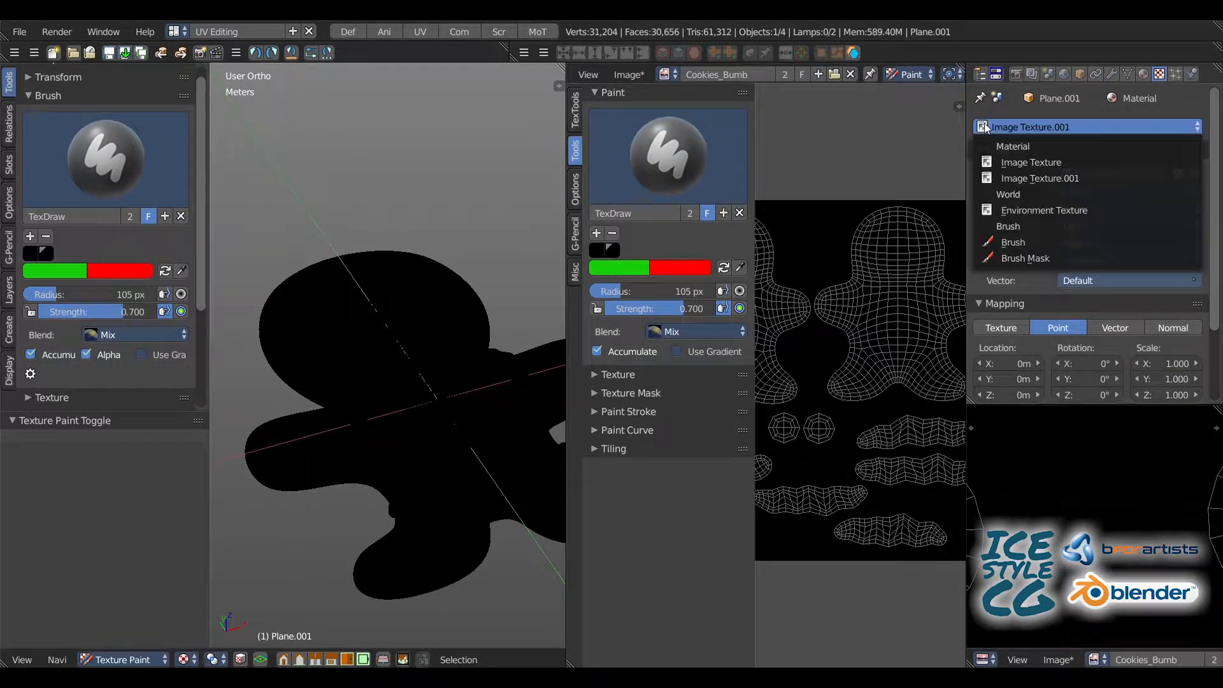
left_click(985, 244)
left_click(1058, 154)
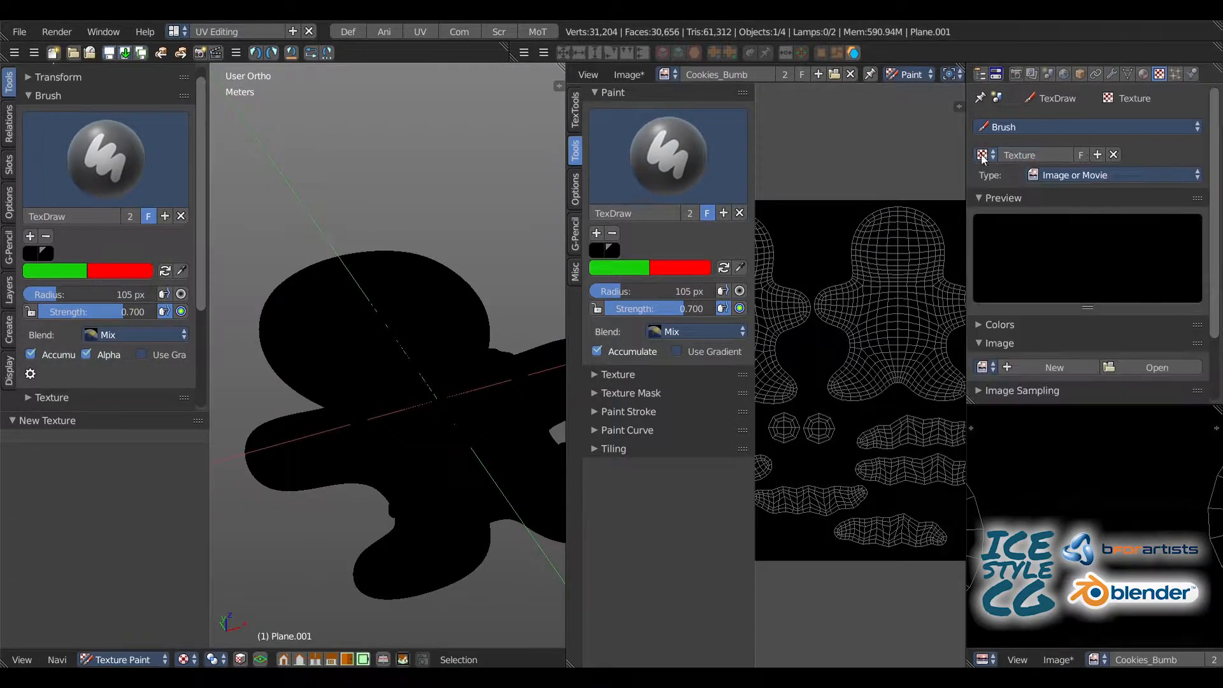
left_click(983, 155)
left_click(1090, 174)
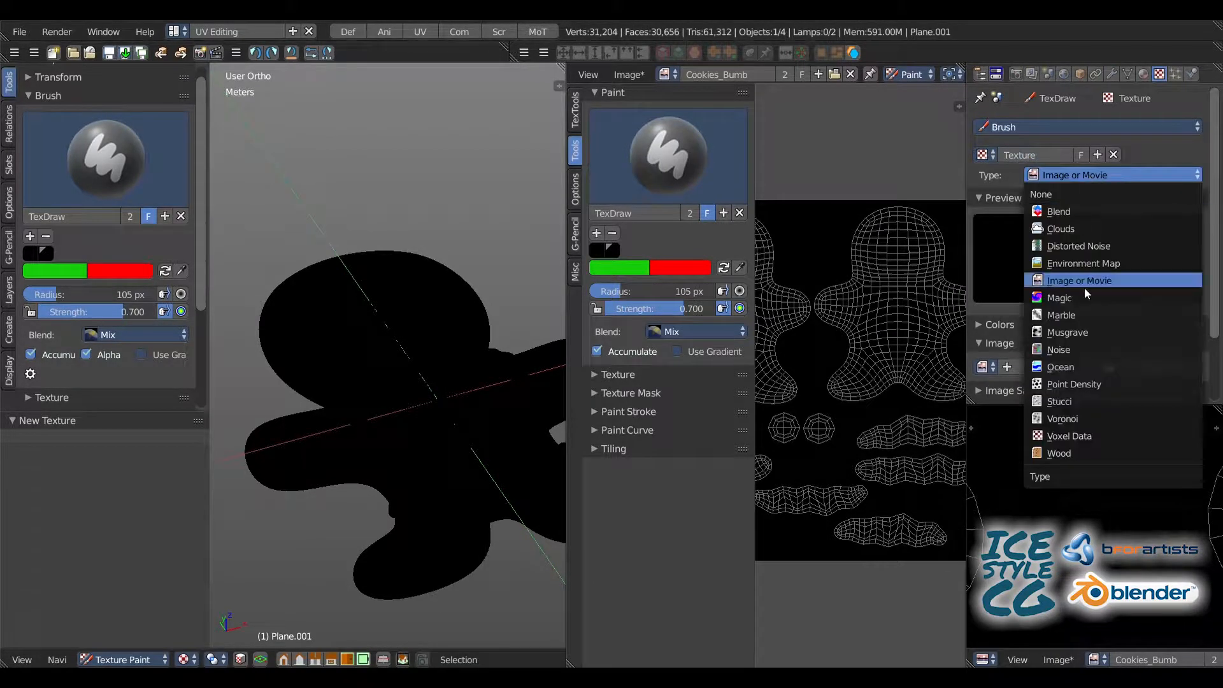
left_click(1073, 350)
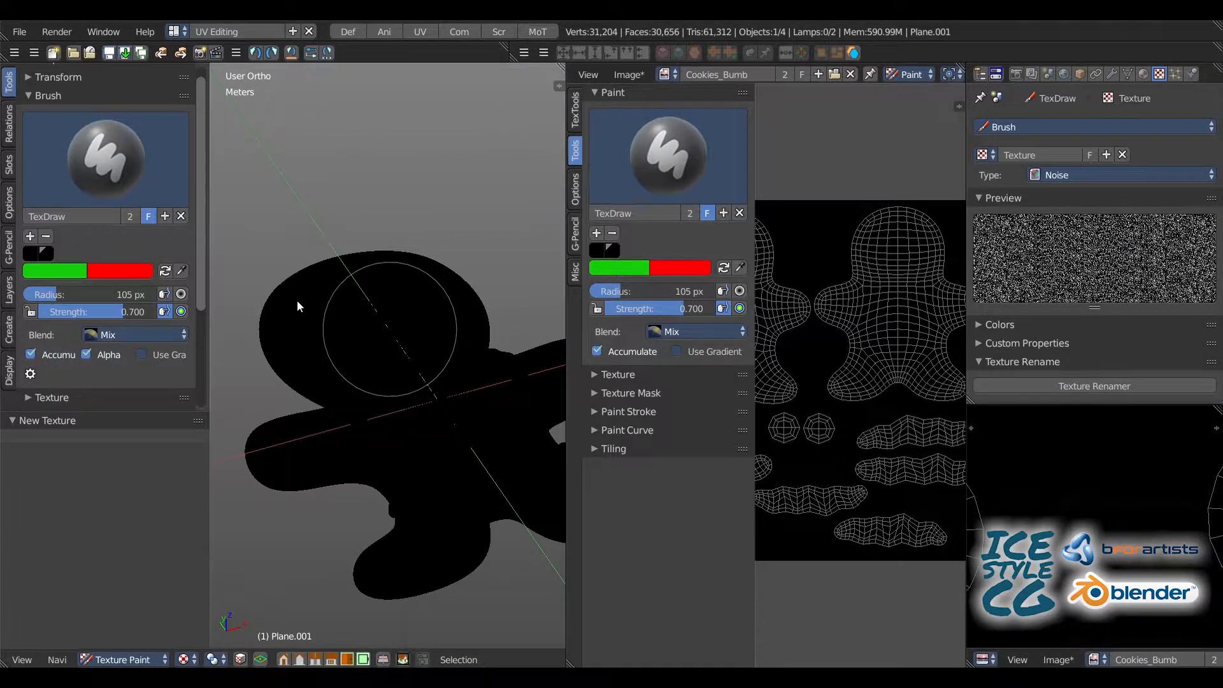
Step: Test the noise brush with a dab on the cookie's head in the 3D view and enlarge the image editor
left_click(358, 324)
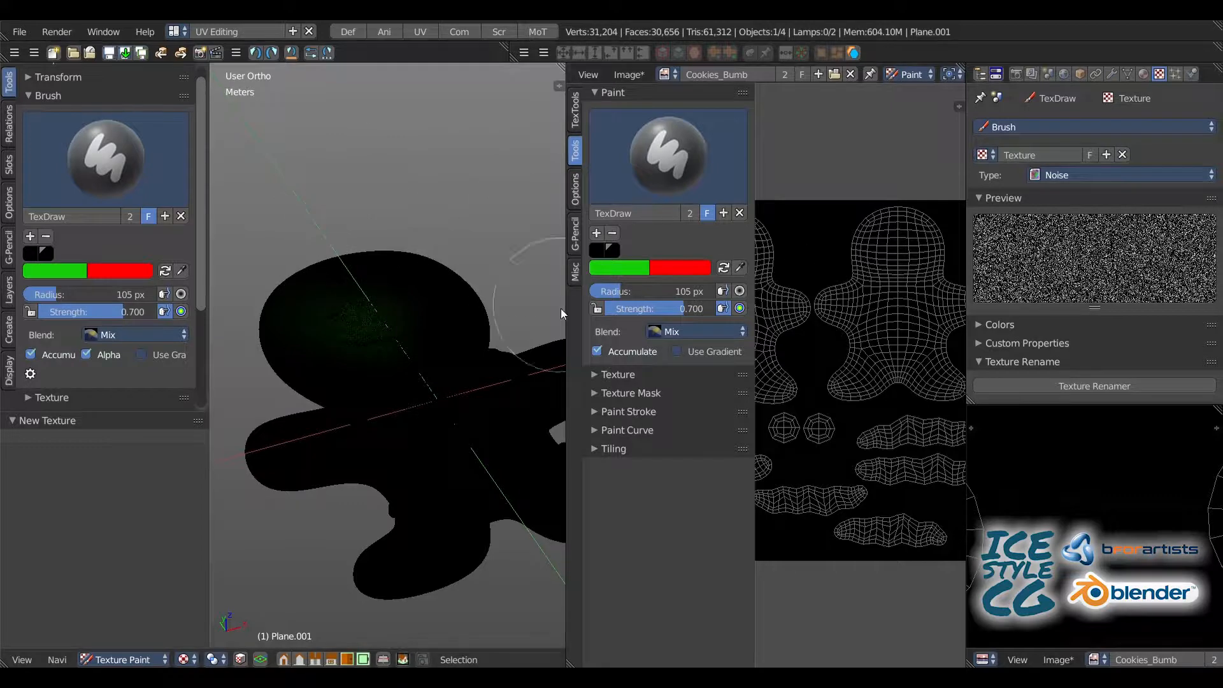
left_click_drag(573, 320, 457, 319)
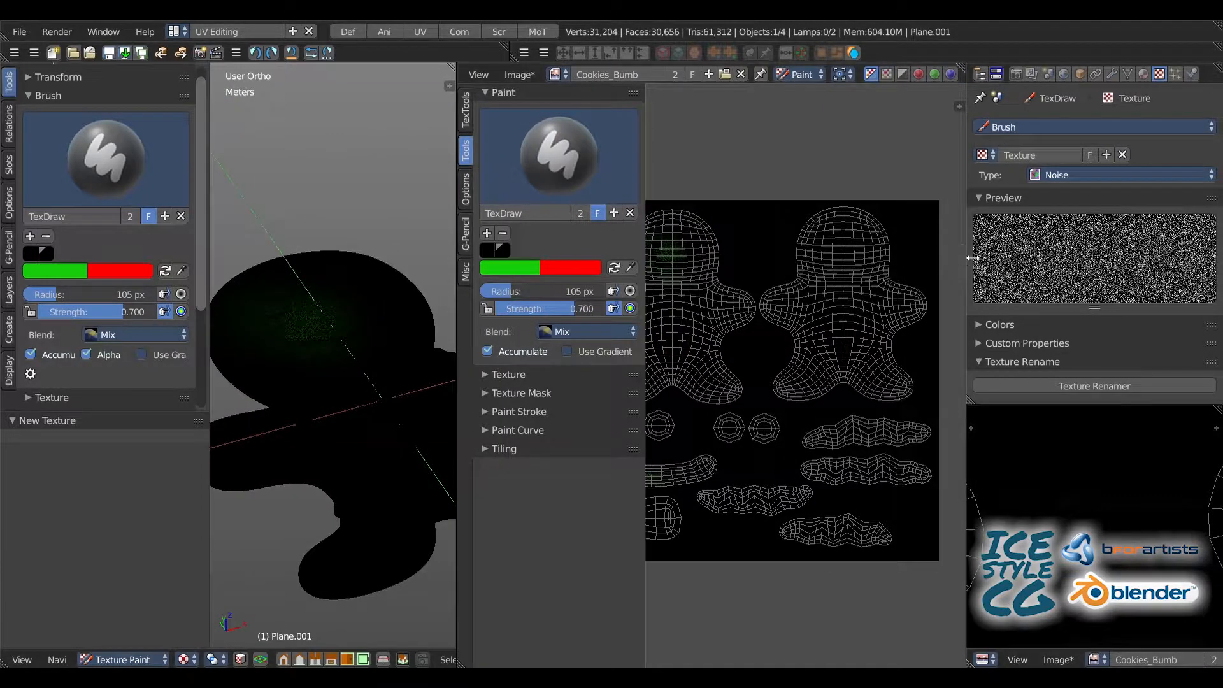
left_click_drag(973, 258, 1096, 257)
Step: Set the brush color to pure white with R, G and B at 1.000
left_click(55, 274)
left_click_drag(159, 93, 159, 56)
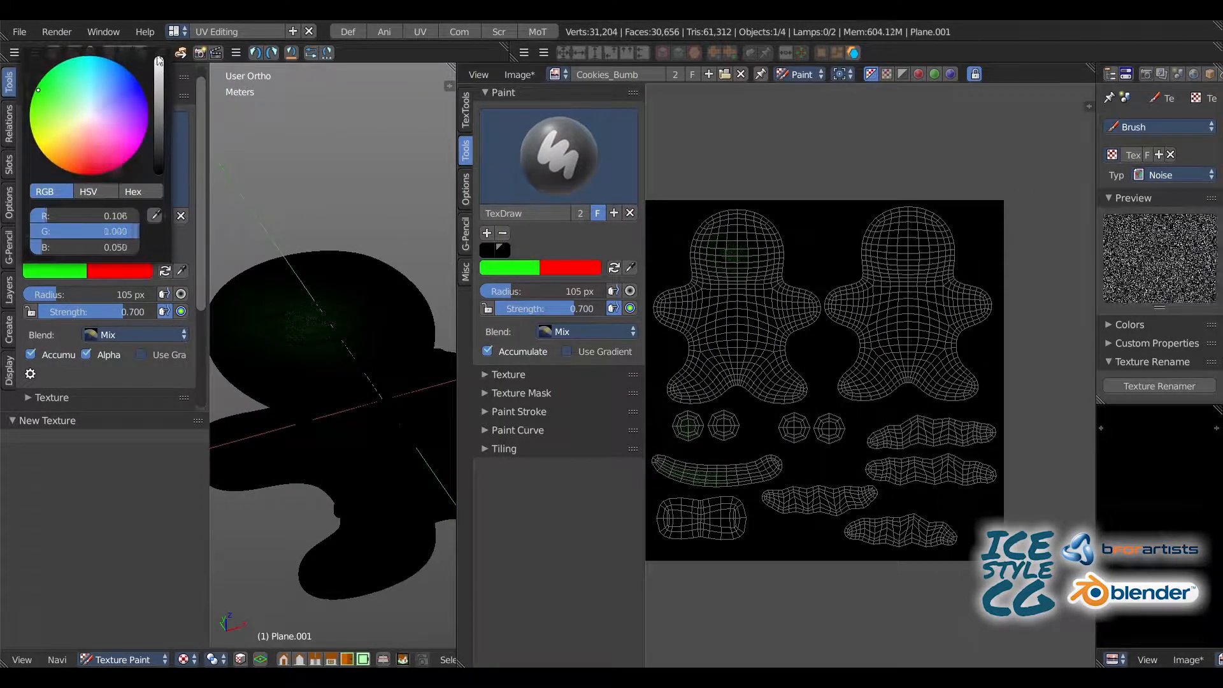
left_click(49, 272)
left_click(83, 111)
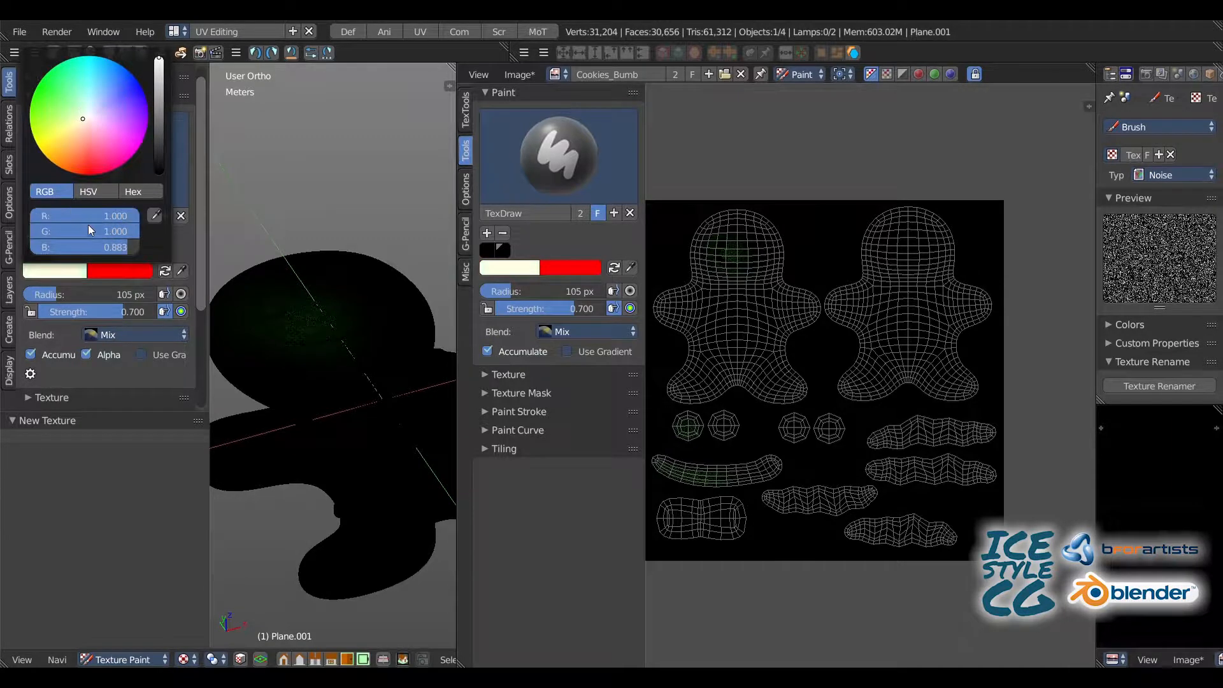
left_click_drag(96, 248, 137, 248)
Step: Set the brush radius to 142 px and cover the front body's UV island with white noise in the image editor
mouse_move(737, 277)
middle_mouse_down()
mouse_move(756, 331)
mouse_move(799, 290)
mouse_move(593, 258)
middle_mouse_up()
key("bracketright")
key("bracketright")
key("bracketright")
mouse_move(774, 219)
left_mouse_down()
mouse_move(765, 240)
mouse_move(796, 312)
left_mouse_up()
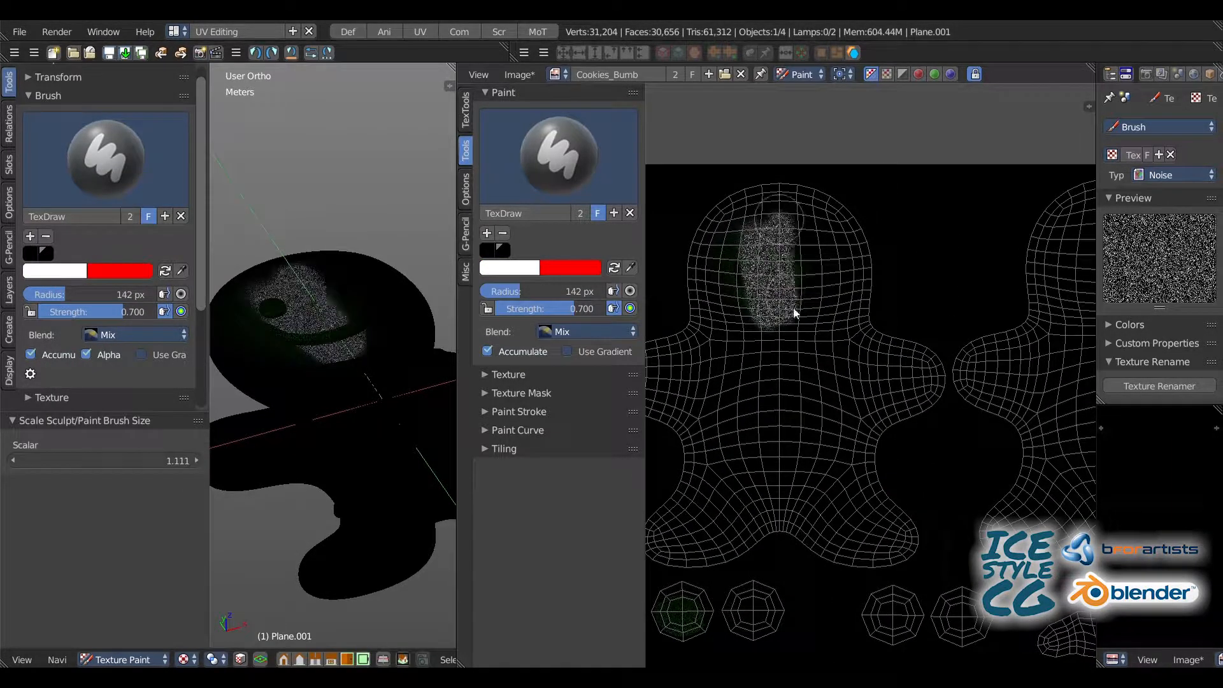
left_click_drag(737, 238, 685, 325)
mouse_move(771, 334)
left_mouse_down()
mouse_move(861, 233)
mouse_move(848, 225)
left_mouse_up()
mouse_move(847, 224)
middle_mouse_down()
mouse_move(903, 275)
mouse_move(846, 314)
middle_mouse_up()
mouse_move(892, 411)
left_mouse_down()
mouse_move(975, 394)
mouse_move(931, 423)
mouse_move(862, 155)
mouse_move(679, 322)
left_mouse_up()
middle_click_drag(679, 321, 730, 247)
mouse_move(773, 258)
left_mouse_down()
mouse_move(825, 278)
mouse_move(767, 322)
mouse_move(716, 279)
mouse_move(694, 311)
left_mouse_up()
middle_click_drag(699, 310, 820, 298)
mouse_move(719, 233)
left_mouse_down()
mouse_move(743, 342)
mouse_move(964, 307)
mouse_move(780, 377)
mouse_move(798, 570)
mouse_move(857, 576)
left_mouse_up()
middle_click_drag(826, 484, 756, 391)
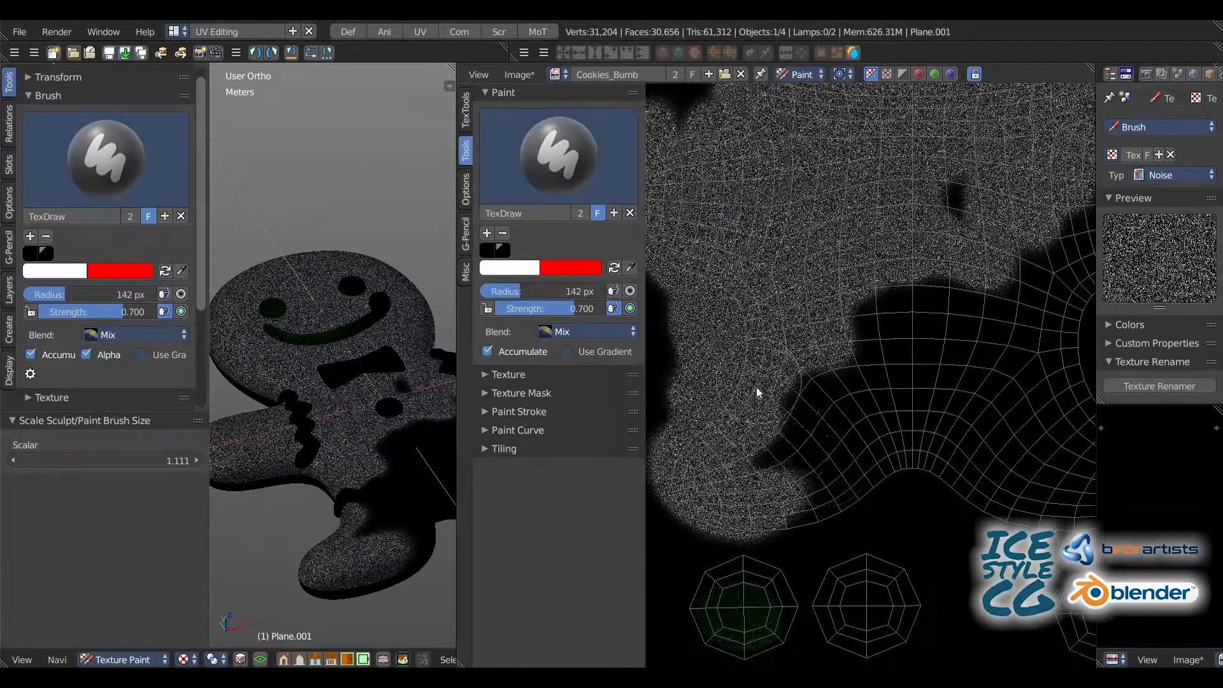
mouse_move(756, 391)
left_mouse_down()
mouse_move(811, 460)
mouse_move(871, 481)
mouse_move(924, 324)
mouse_move(758, 417)
mouse_move(720, 383)
left_mouse_up()
middle_click_drag(978, 306, 777, 249)
mouse_move(778, 249)
left_mouse_down()
mouse_move(769, 295)
mouse_move(705, 390)
mouse_move(839, 401)
mouse_move(831, 451)
left_mouse_up()
mouse_move(884, 297)
left_mouse_down()
mouse_move(773, 136)
mouse_move(850, 165)
left_mouse_up()
middle_click_drag(904, 222, 809, 339)
left_click_drag(809, 338, 890, 272)
middle_click_drag(798, 217, 718, 208)
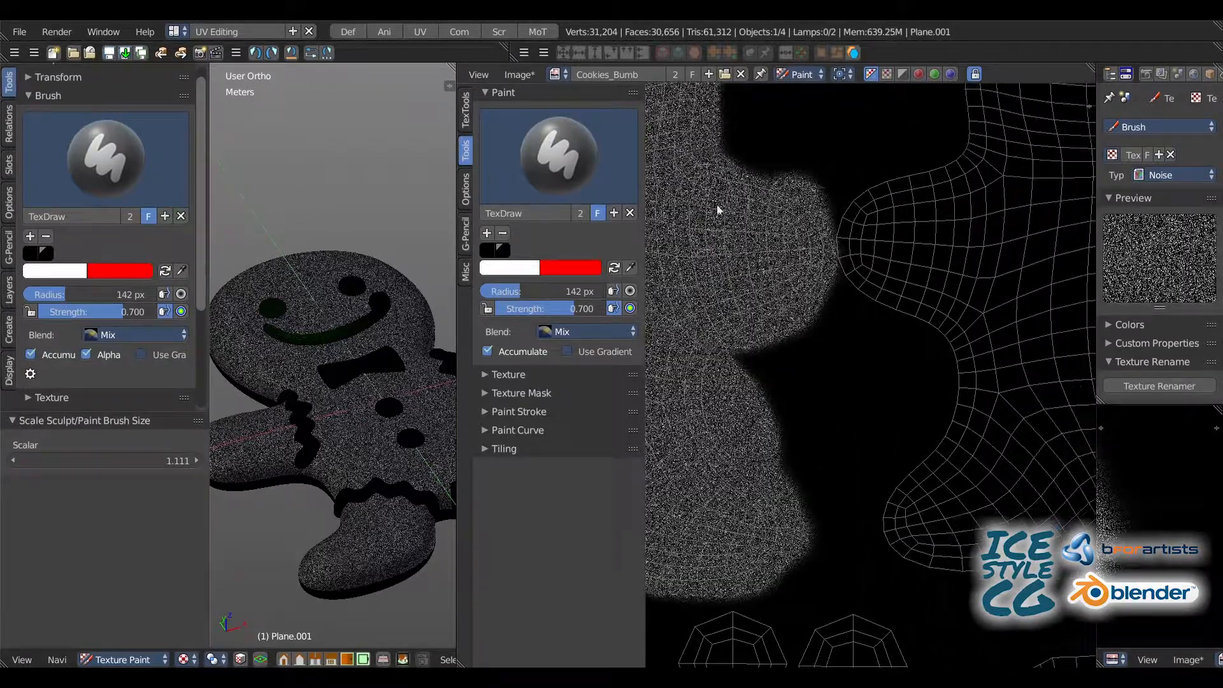
Step: Paint white noise over the back body's UV island, filling the legs, arms, torso and head
mouse_move(850, 254)
left_mouse_down()
mouse_move(991, 161)
mouse_move(893, 295)
mouse_move(894, 508)
left_mouse_up()
middle_click_drag(893, 508, 776, 412)
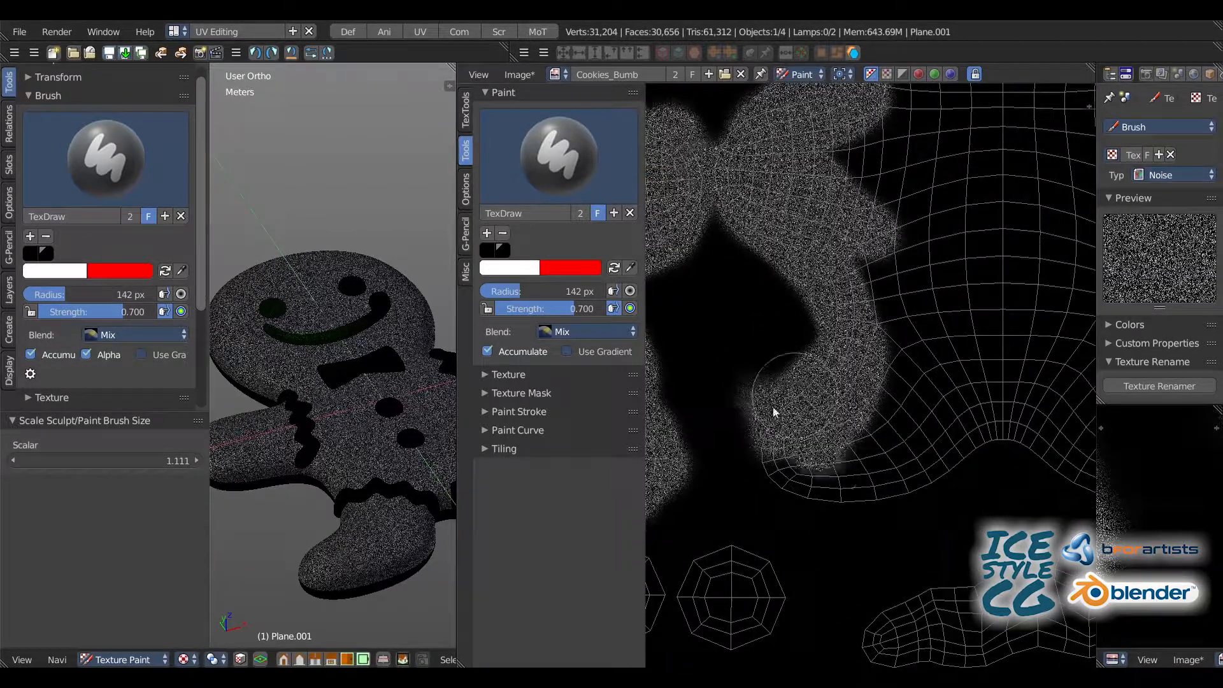
mouse_move(775, 412)
left_mouse_down()
mouse_move(937, 469)
mouse_move(966, 428)
left_mouse_up()
mouse_move(966, 428)
middle_mouse_down()
mouse_move(776, 311)
mouse_move(738, 305)
middle_mouse_up()
mouse_move(758, 357)
left_mouse_down()
mouse_move(964, 417)
mouse_move(1051, 406)
mouse_move(931, 208)
mouse_move(781, 338)
mouse_move(687, 209)
left_mouse_up()
middle_click_drag(687, 209, 759, 296)
left_click_drag(759, 296, 837, 330)
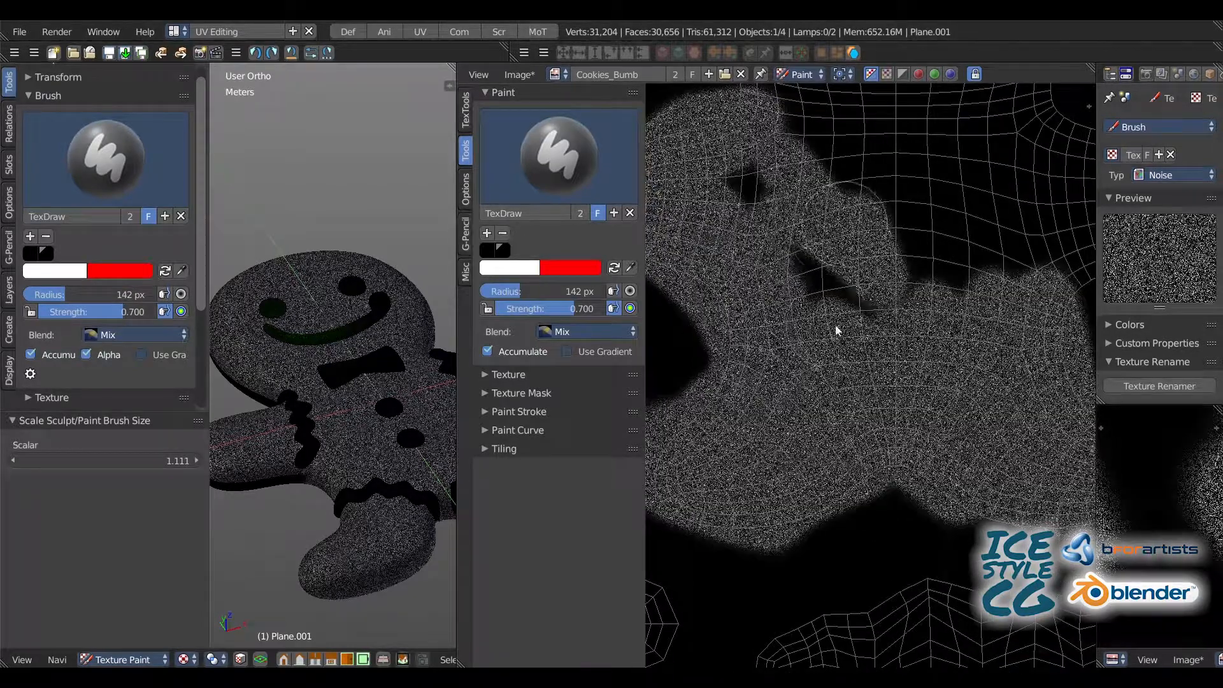
middle_click_drag(937, 280, 825, 284)
mouse_move(825, 284)
left_mouse_down()
mouse_move(1013, 183)
mouse_move(931, 327)
mouse_move(909, 164)
mouse_move(759, 240)
mouse_move(781, 188)
left_mouse_up()
middle_click_drag(782, 188, 879, 346)
mouse_move(880, 346)
left_mouse_down()
mouse_move(756, 252)
mouse_move(799, 270)
mouse_move(955, 211)
left_mouse_up()
middle_click_drag(955, 212, 897, 279)
mouse_move(897, 279)
left_mouse_down()
mouse_move(985, 265)
mouse_move(896, 99)
mouse_move(719, 251)
mouse_move(766, 165)
left_mouse_up()
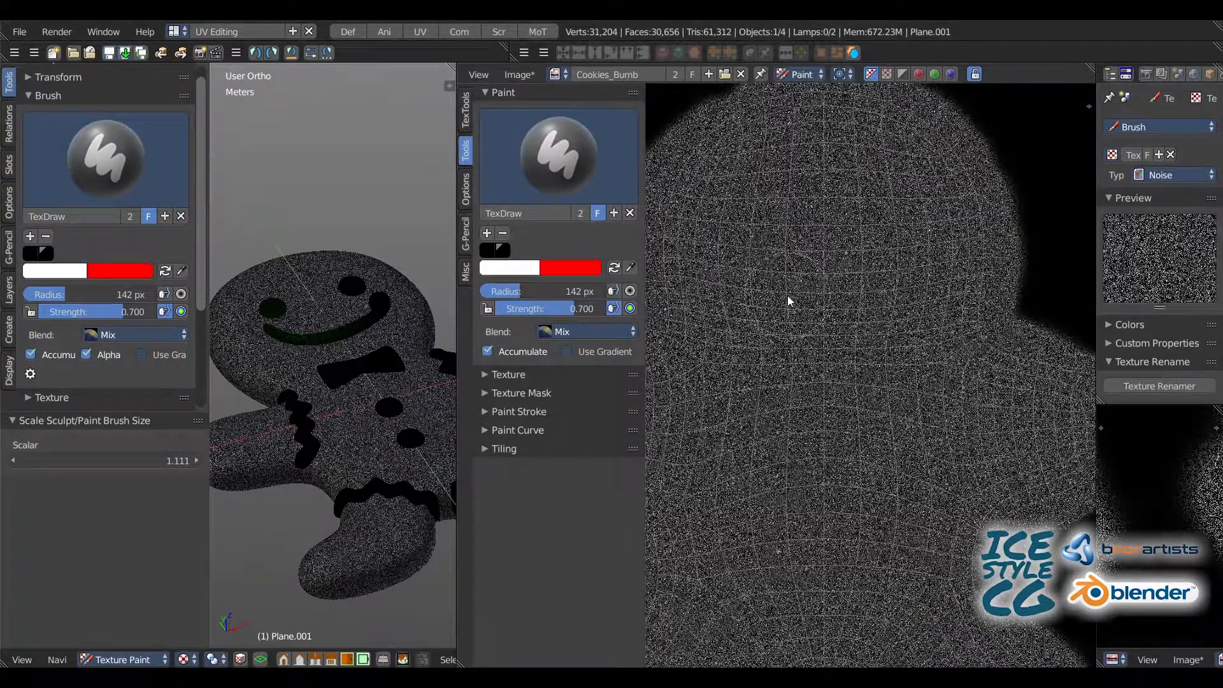
Step: Enlarge the brush to 263 px and go over the back body's island again, extending the noise past its edges
scroll(828, 204, "down", 3)
key("f")
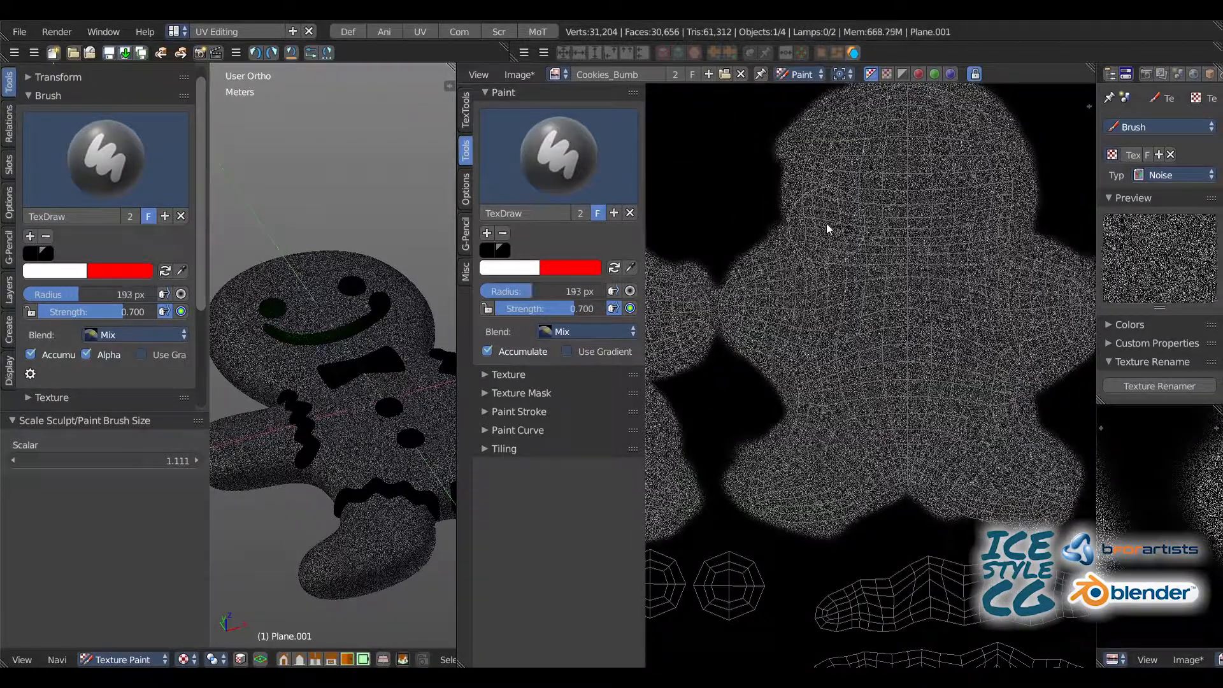
left_click(860, 137)
mouse_move(787, 165)
left_mouse_down()
mouse_move(968, 204)
mouse_move(1075, 343)
left_mouse_up()
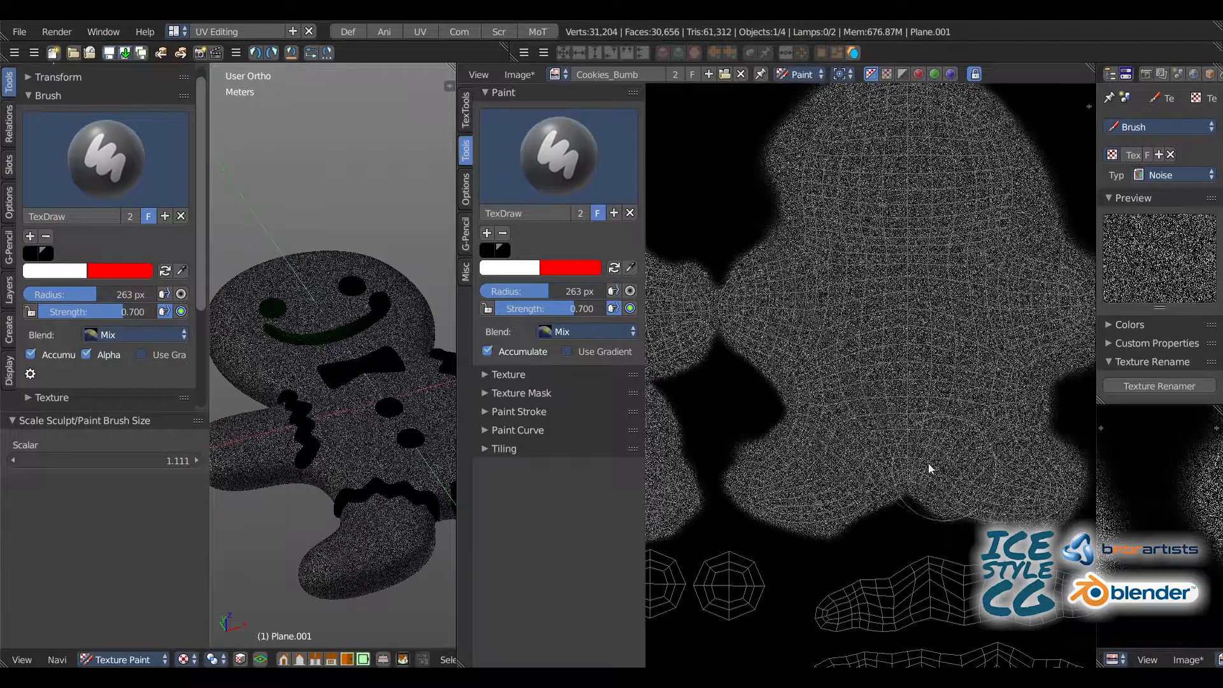
mouse_move(873, 492)
left_mouse_down()
mouse_move(764, 414)
mouse_move(790, 230)
left_mouse_up()
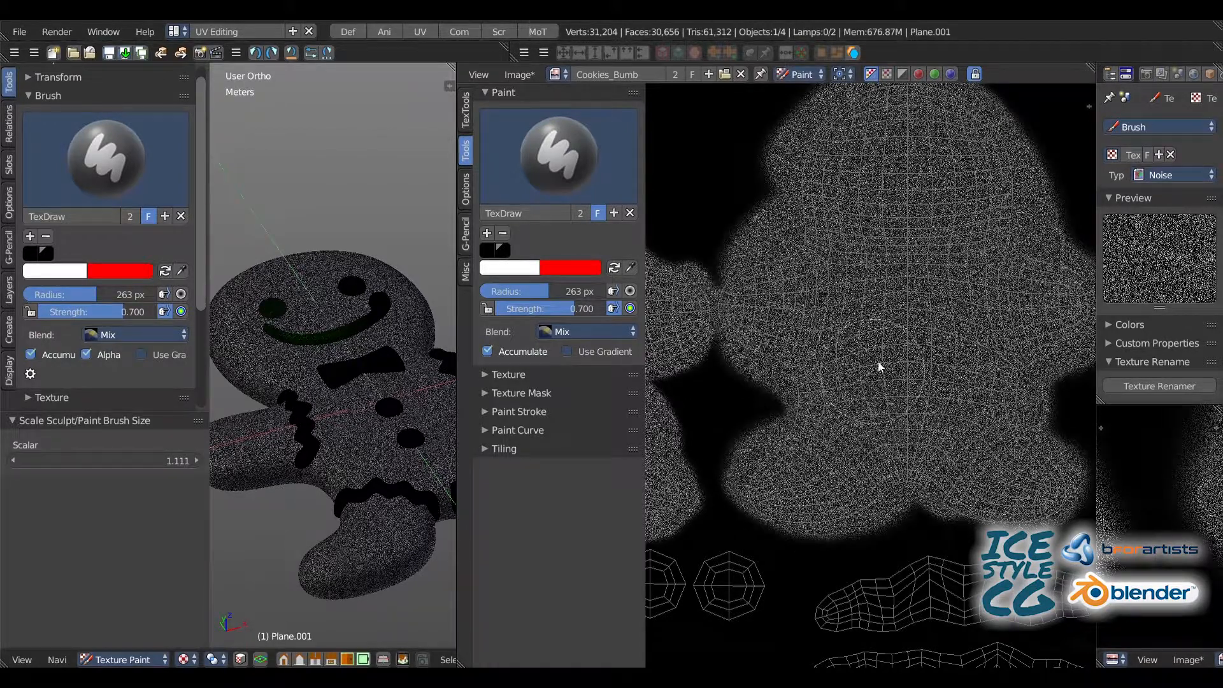
mouse_move(711, 306)
middle_mouse_down()
mouse_move(805, 286)
mouse_move(1056, 285)
middle_mouse_up()
Step: Increase the brush radius to 290 px and extend the noise beyond the outline of the front body's island
key("bracketleft")
key("bracketleft")
key("bracketright")
key("bracketright")
key("bracketright")
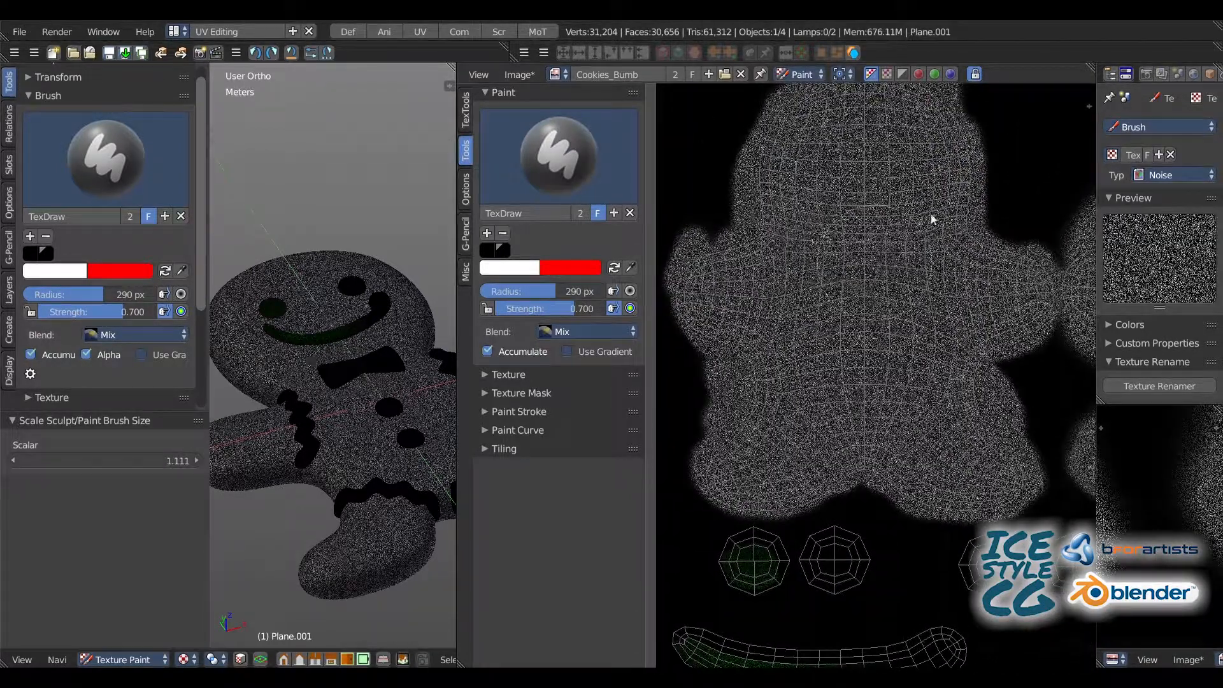
mouse_move(932, 220)
left_mouse_down()
mouse_move(765, 155)
mouse_move(964, 200)
mouse_move(801, 285)
left_mouse_up()
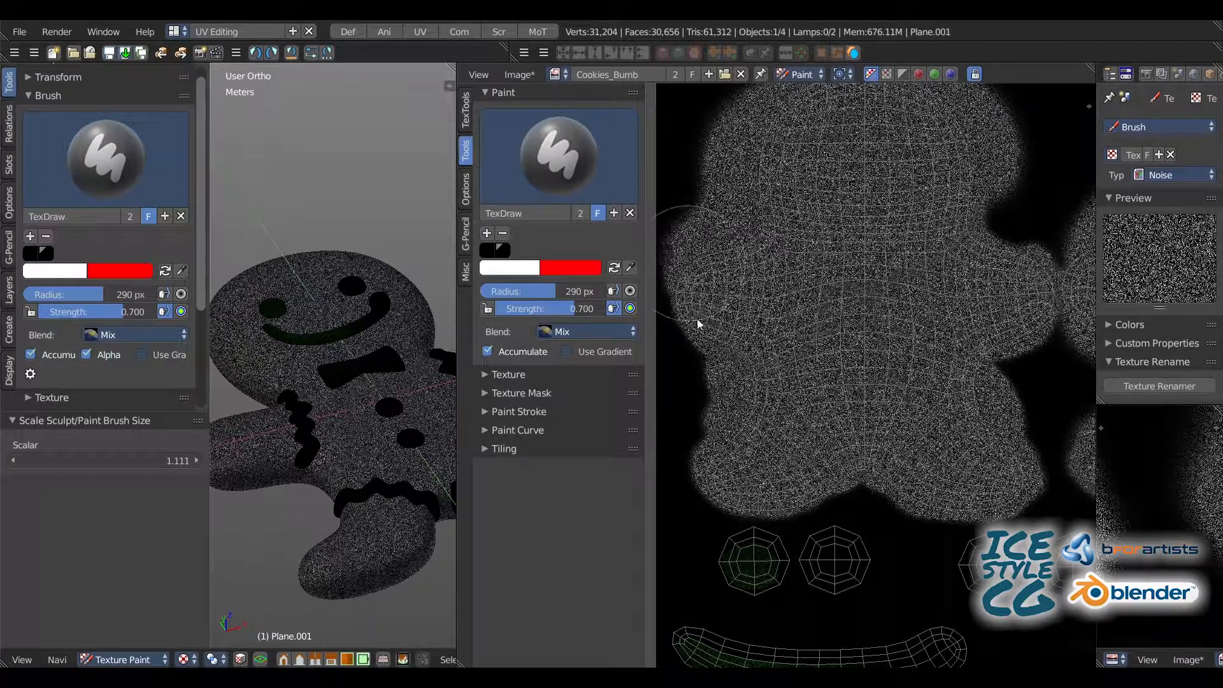
mouse_move(698, 324)
left_mouse_down()
mouse_move(733, 478)
mouse_move(775, 497)
left_mouse_up()
left_click_drag(973, 495, 1007, 353)
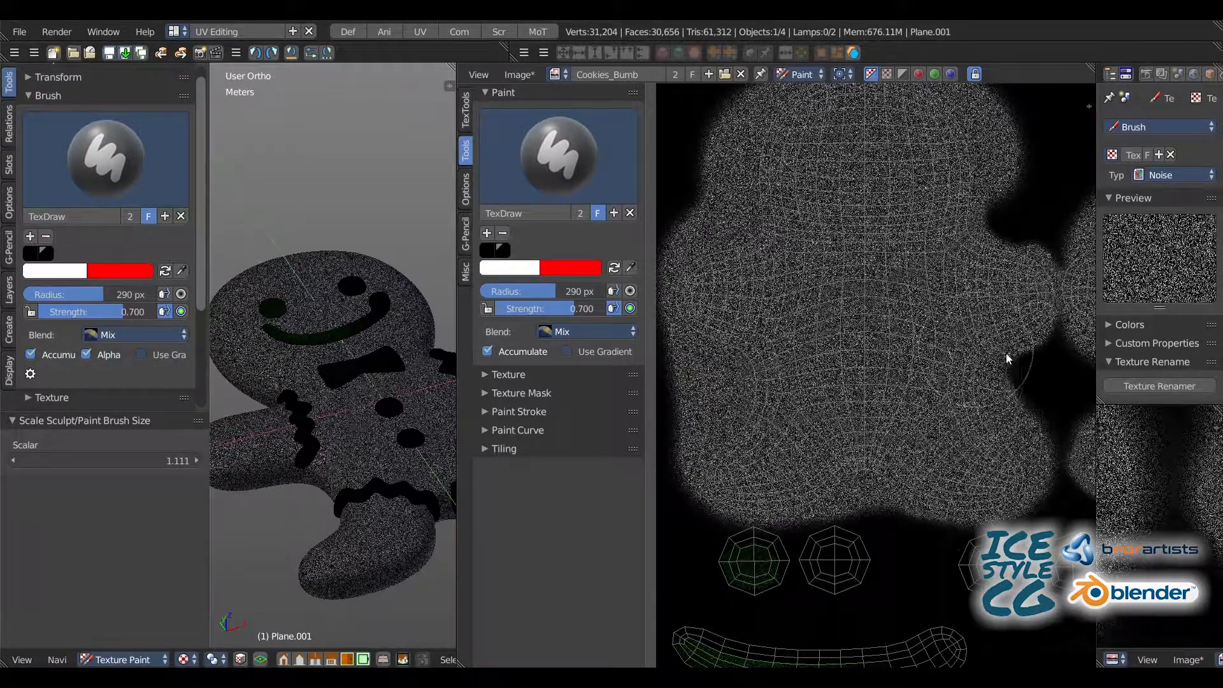
mouse_move(901, 338)
left_mouse_down()
mouse_move(830, 317)
mouse_move(795, 390)
left_mouse_up()
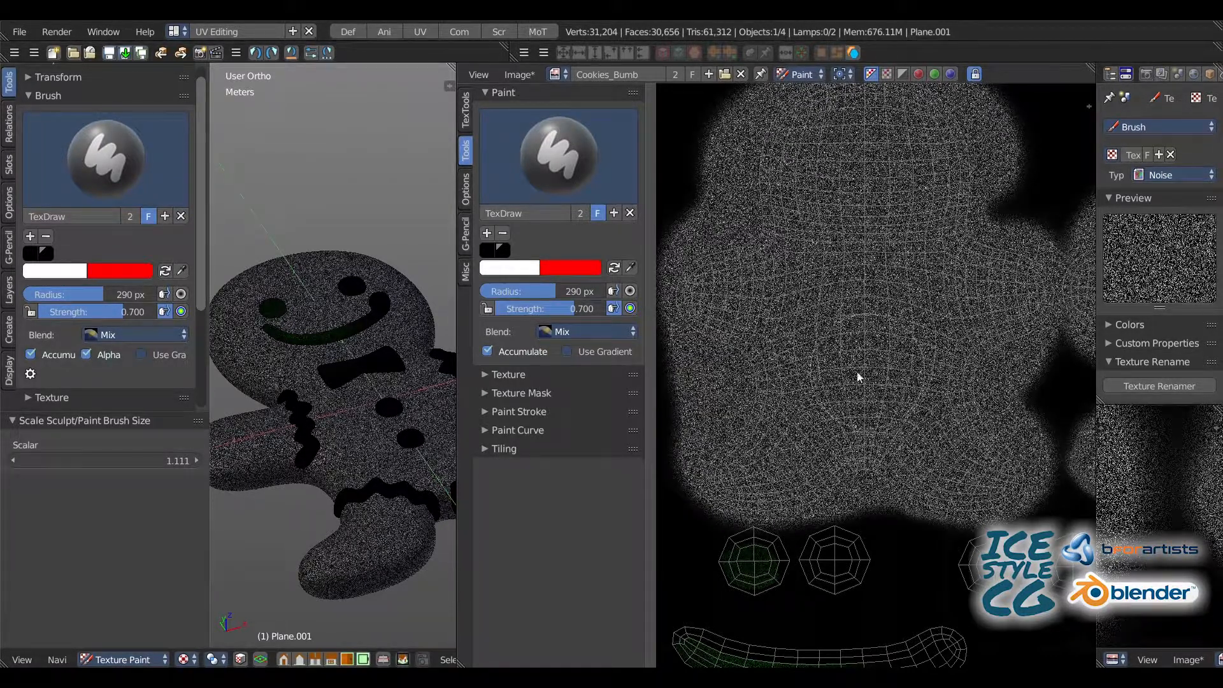
Step: Add a new brush based on TexDraw and remove the noise texture from it
left_click(558, 156)
left_click(614, 213)
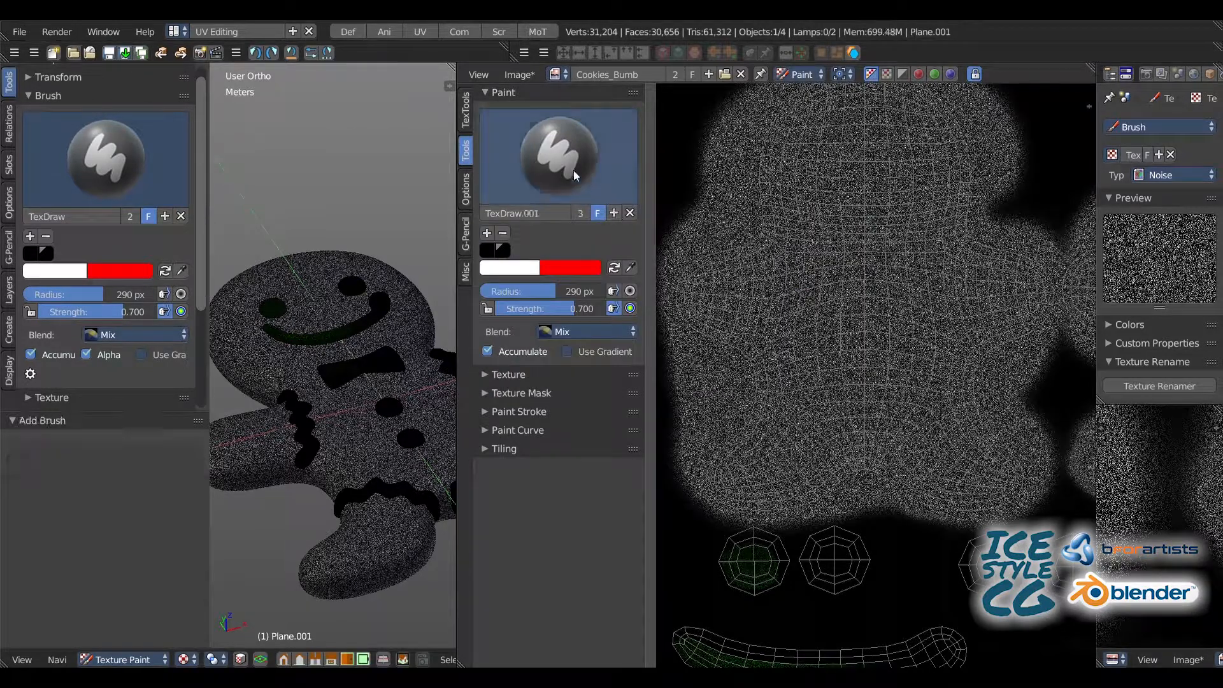
left_click(575, 175)
left_click(484, 375)
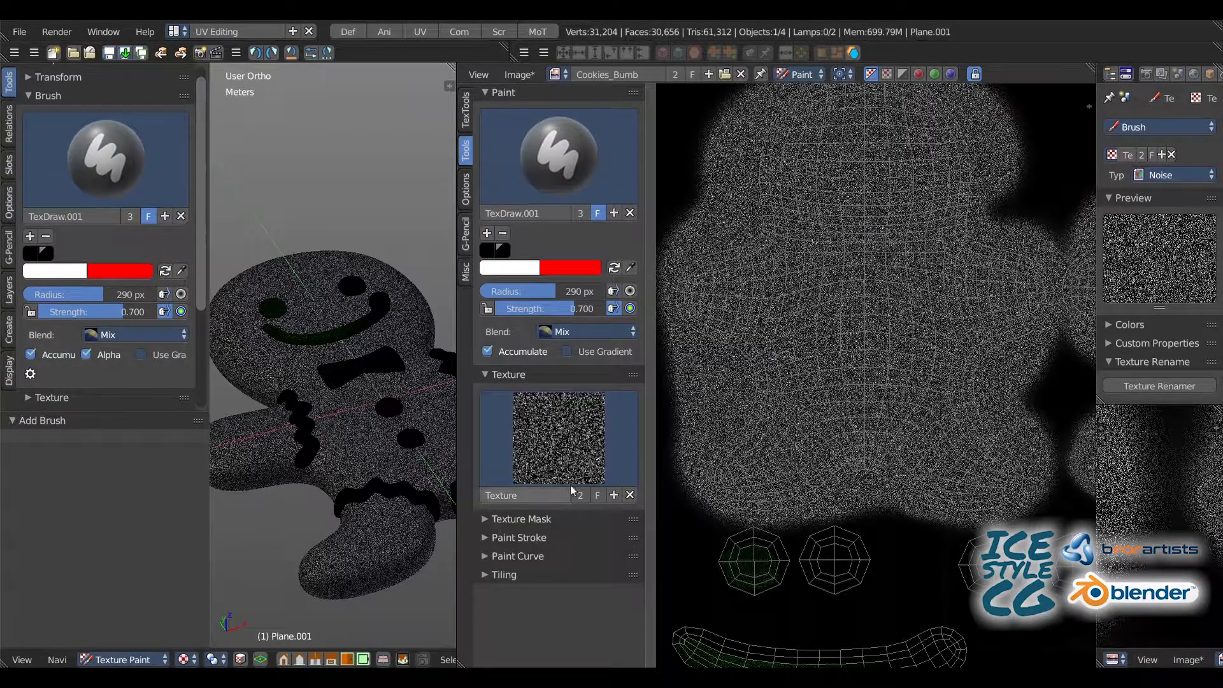
left_click(630, 496)
Step: Set the new brush to black with an 89 px radius and paint out the green noise on the first eye's island
left_click(495, 270)
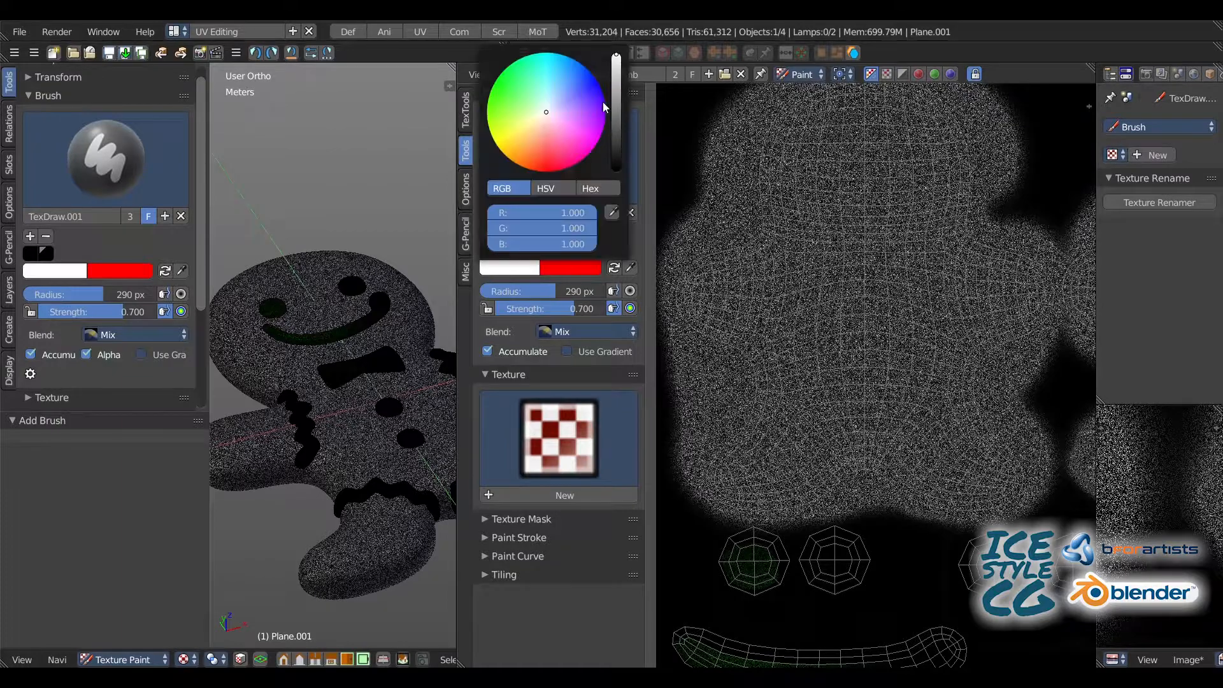
left_click_drag(616, 108, 614, 175)
middle_click_drag(762, 545, 799, 299)
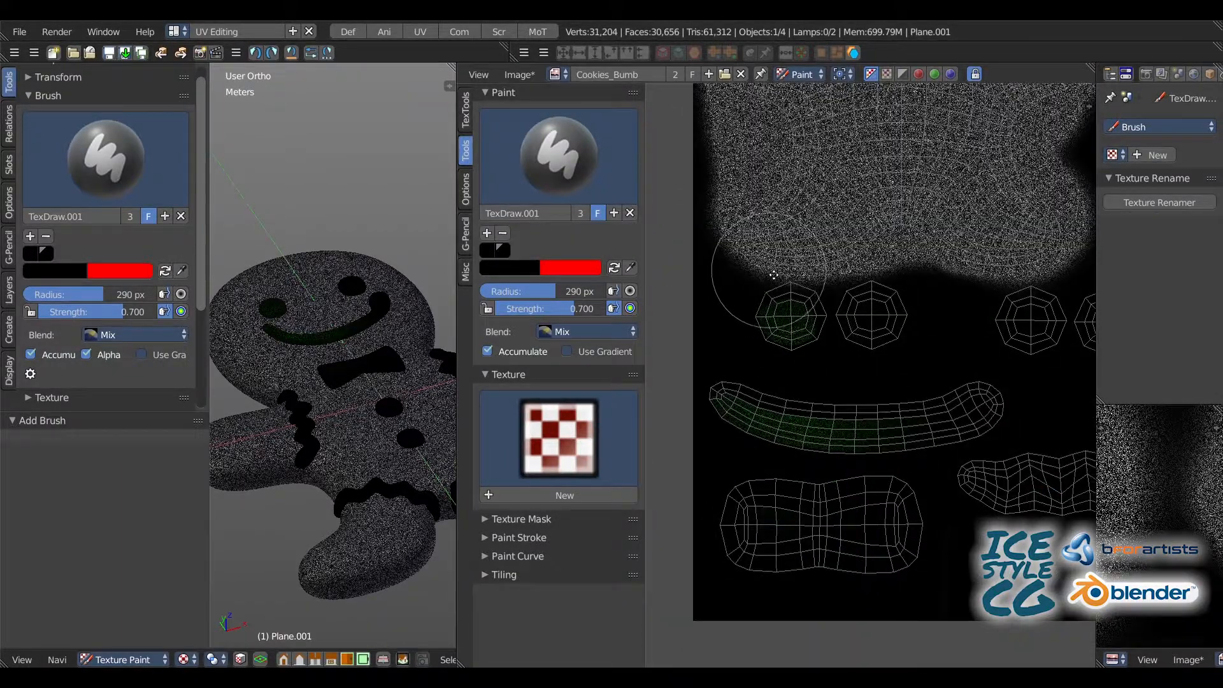
scroll(774, 276, "up", 4)
key("bracketleft")
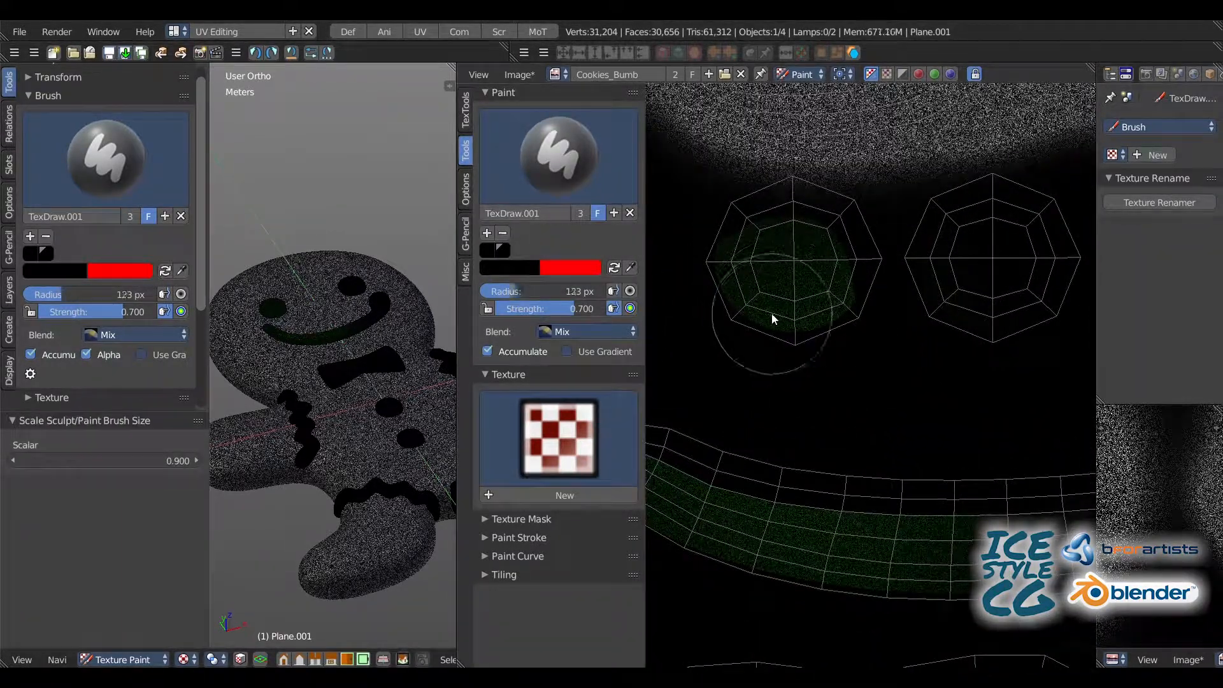
key("bracketleft")
key("bracketleft")
key("bracketleft")
mouse_move(755, 304)
left_mouse_down()
mouse_move(807, 213)
mouse_move(821, 334)
left_mouse_up()
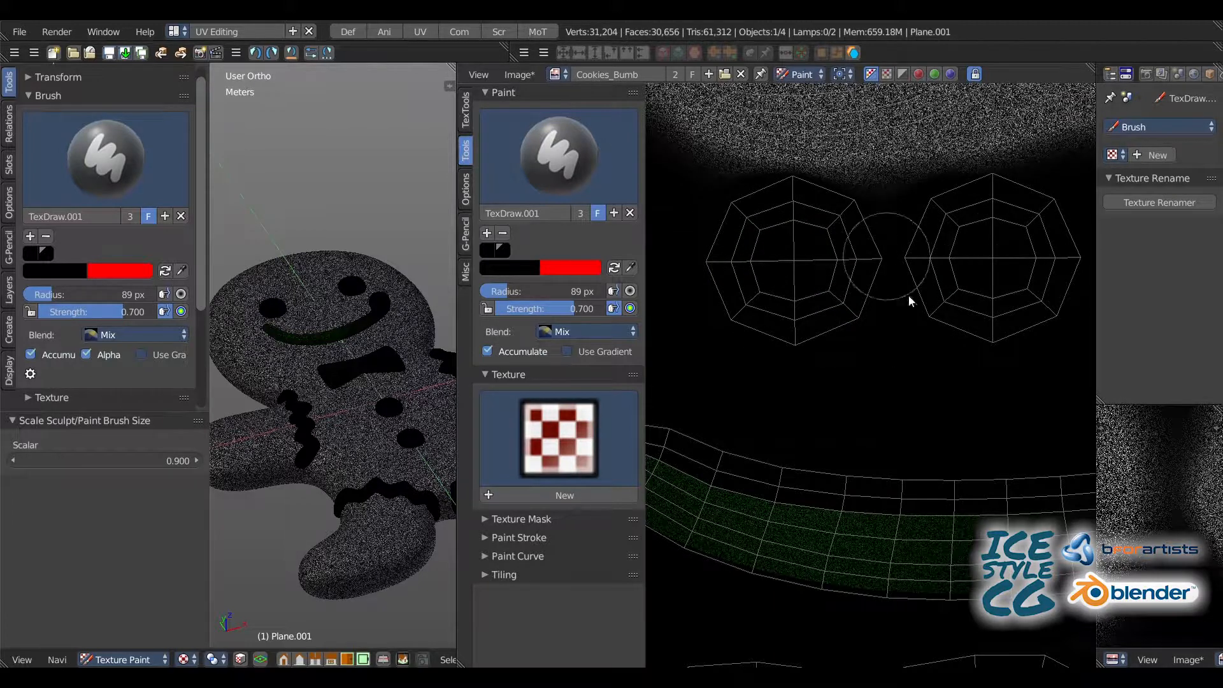
Step: Paint black over the green noise along the mouth's UV island
left_click_drag(827, 508, 854, 579)
middle_click_drag(770, 429, 893, 337)
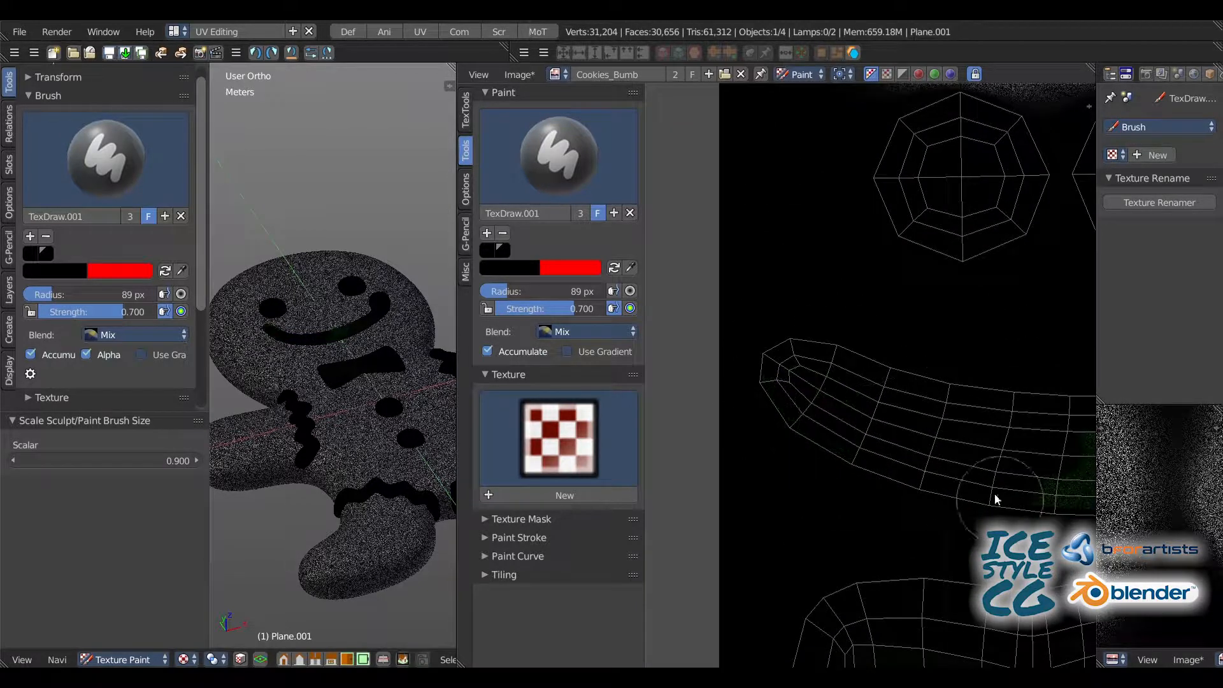
mouse_move(883, 405)
middle_mouse_down()
mouse_move(729, 350)
mouse_move(696, 296)
middle_mouse_up()
mouse_move(934, 376)
left_mouse_down()
mouse_move(836, 395)
mouse_move(1035, 383)
left_mouse_up()
middle_click_drag(914, 332, 777, 286)
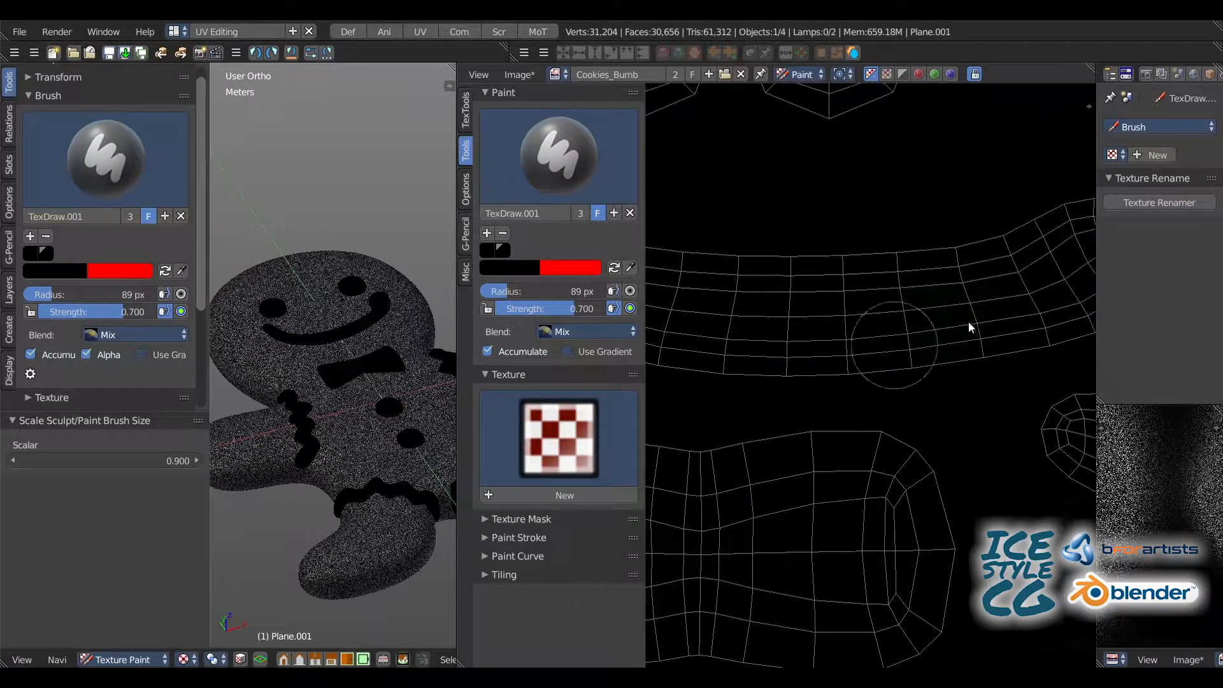
Step: Inspect the remaining decoration islands and the two body islands in Cookies_Bumb for leftover or missing noise
middle_click_drag(971, 327, 892, 240)
scroll(754, 357, "down", 2)
middle_click_drag(663, 384, 954, 315)
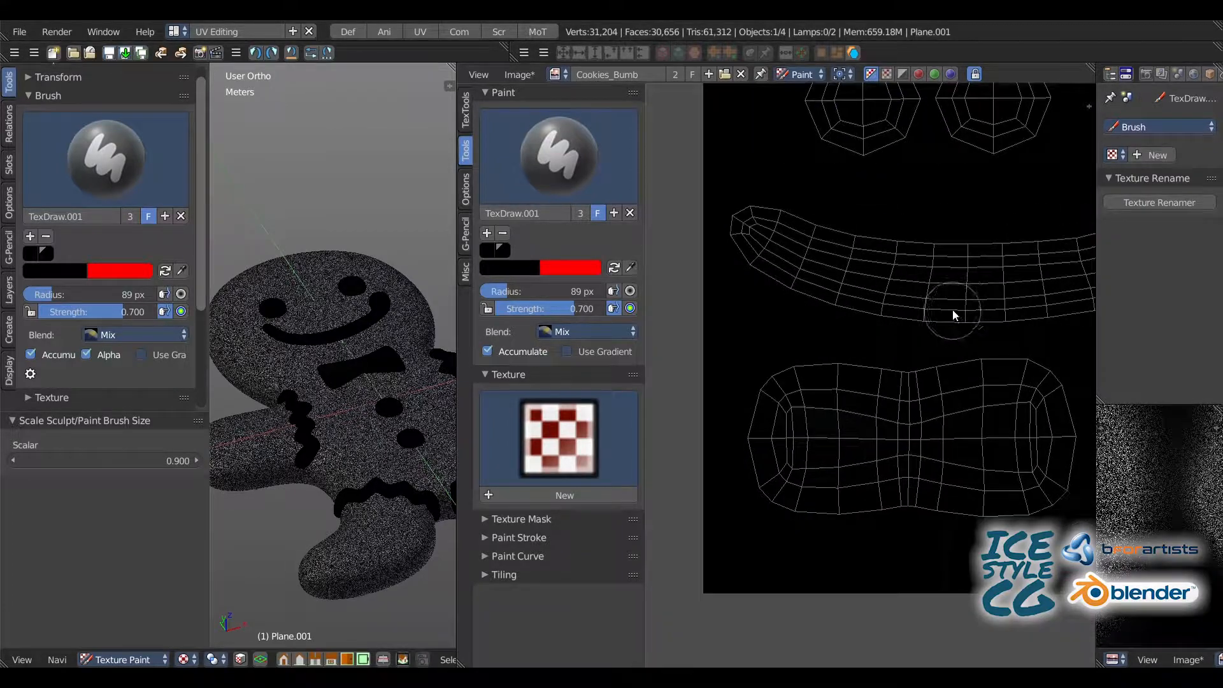
middle_click_drag(1071, 300, 752, 322)
middle_click_drag(883, 340, 909, 469)
scroll(765, 375, "down", 1)
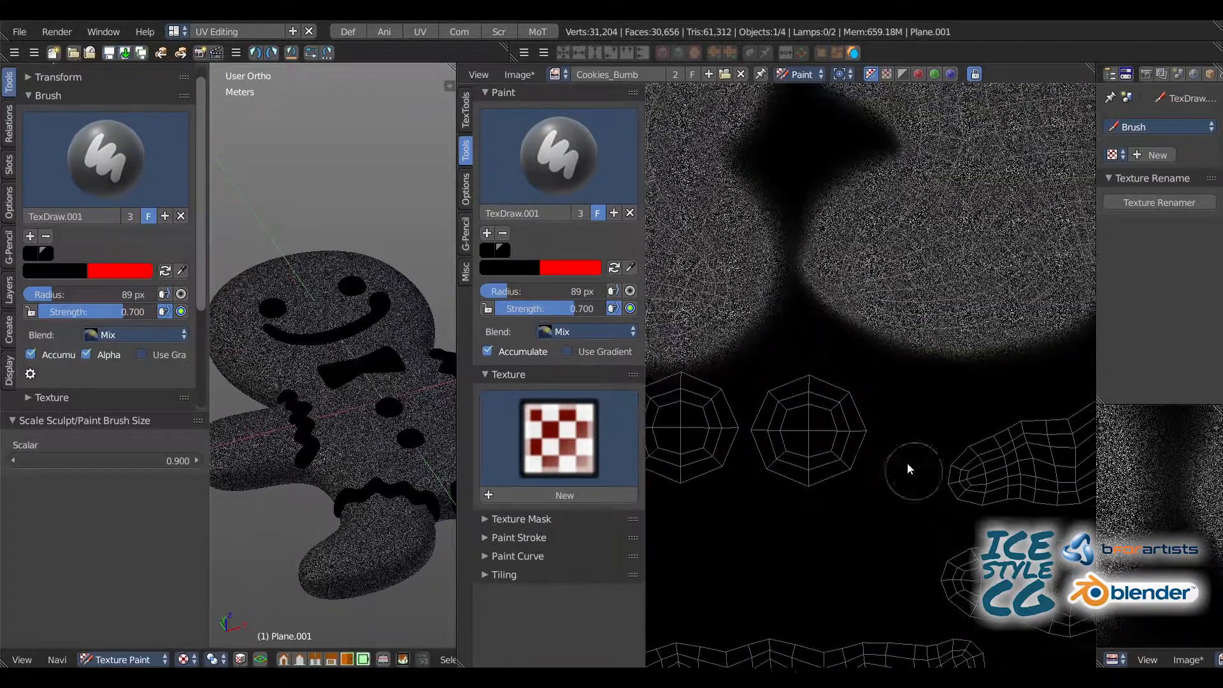
scroll(828, 280, "down", 1)
scroll(808, 328, "down", 2)
middle_click_drag(796, 223, 725, 297)
Step: Save the painted bump image as Cookies_Bumb.png in the G:\BlenderProject\texture folder
left_click(522, 75)
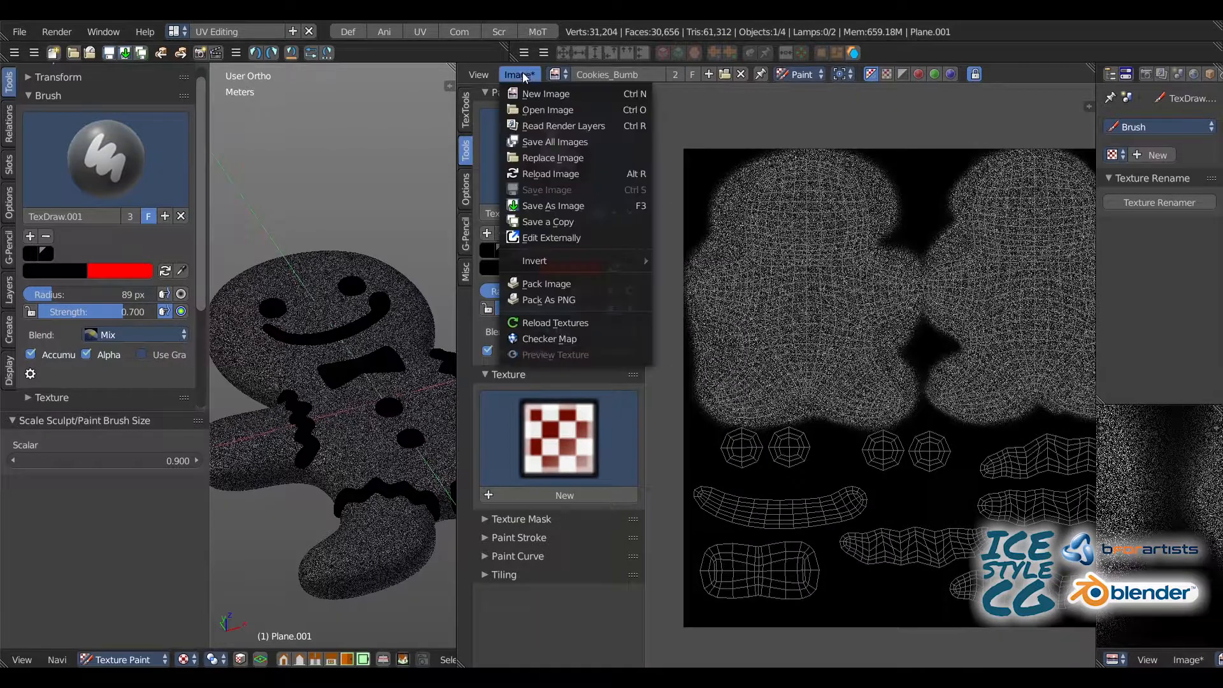
left_click(564, 200)
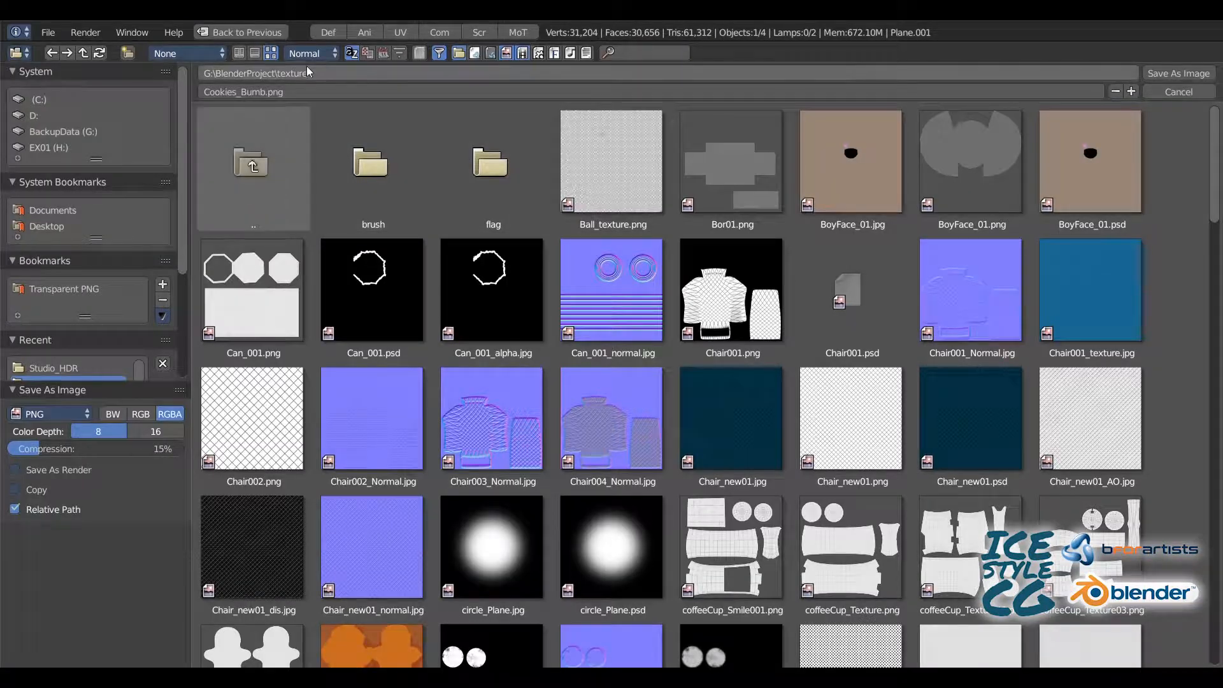
left_click(380, 54)
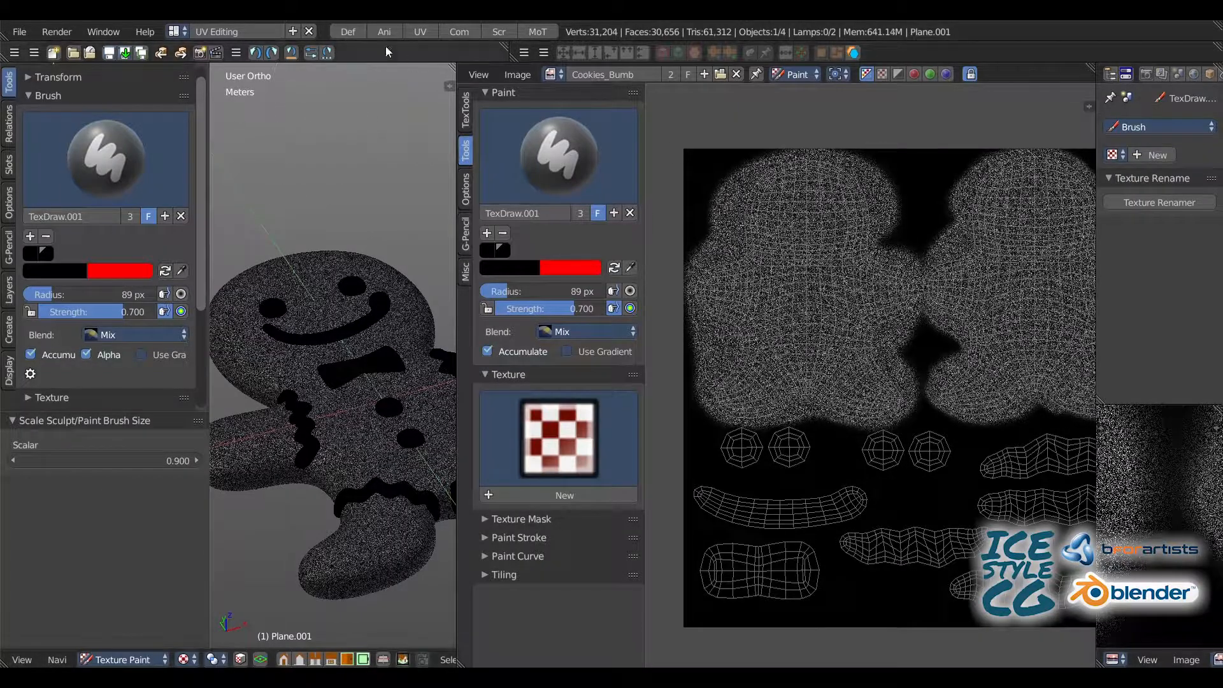
Step: Switch to the Compositing layout and change the gingerbread man from Texture Paint to Object Mode
left_click(456, 32)
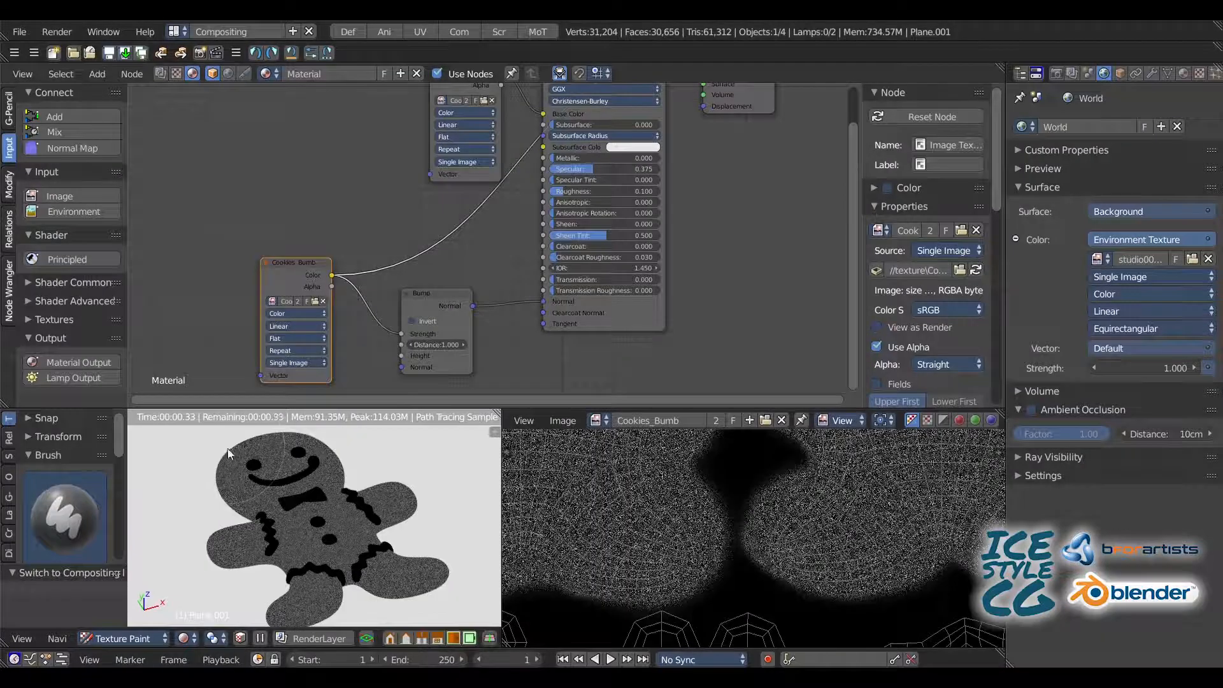
left_click(105, 638)
left_click(101, 619)
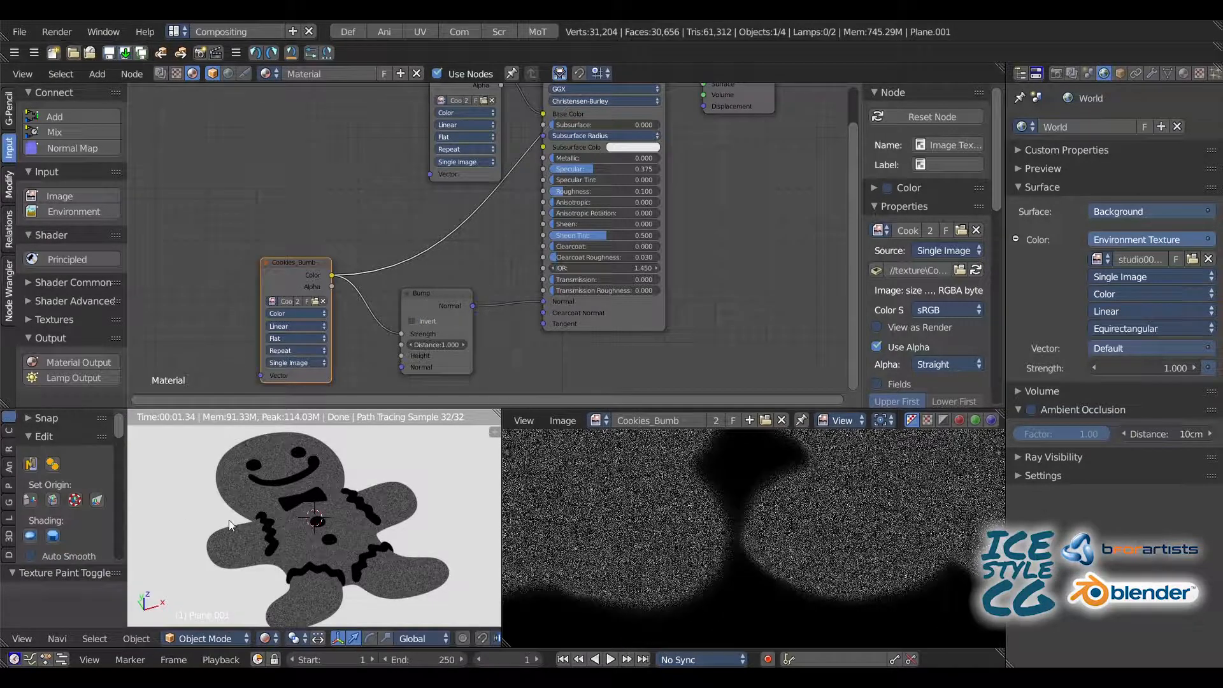
Step: Route the Principled BSDF node back to the Material Output in place of the bump image preview
scroll(261, 487, "up", 6)
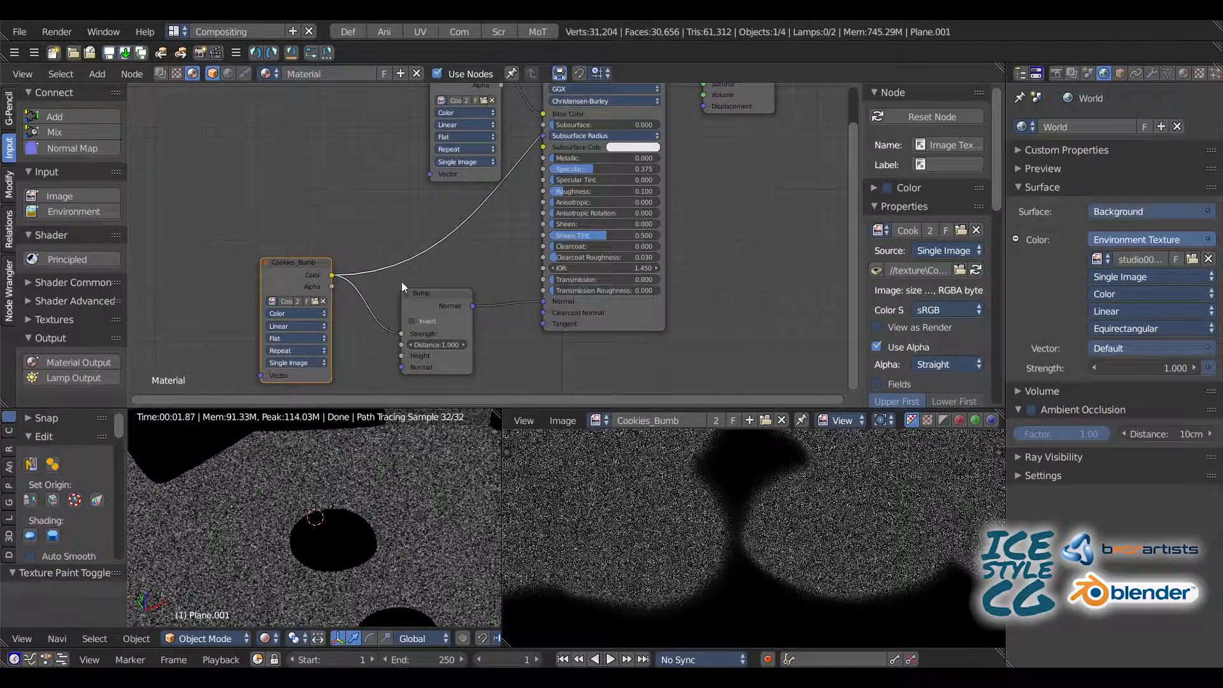
middle_click_drag(489, 104, 374, 232)
left_click(455, 197, "ctrl+shift")
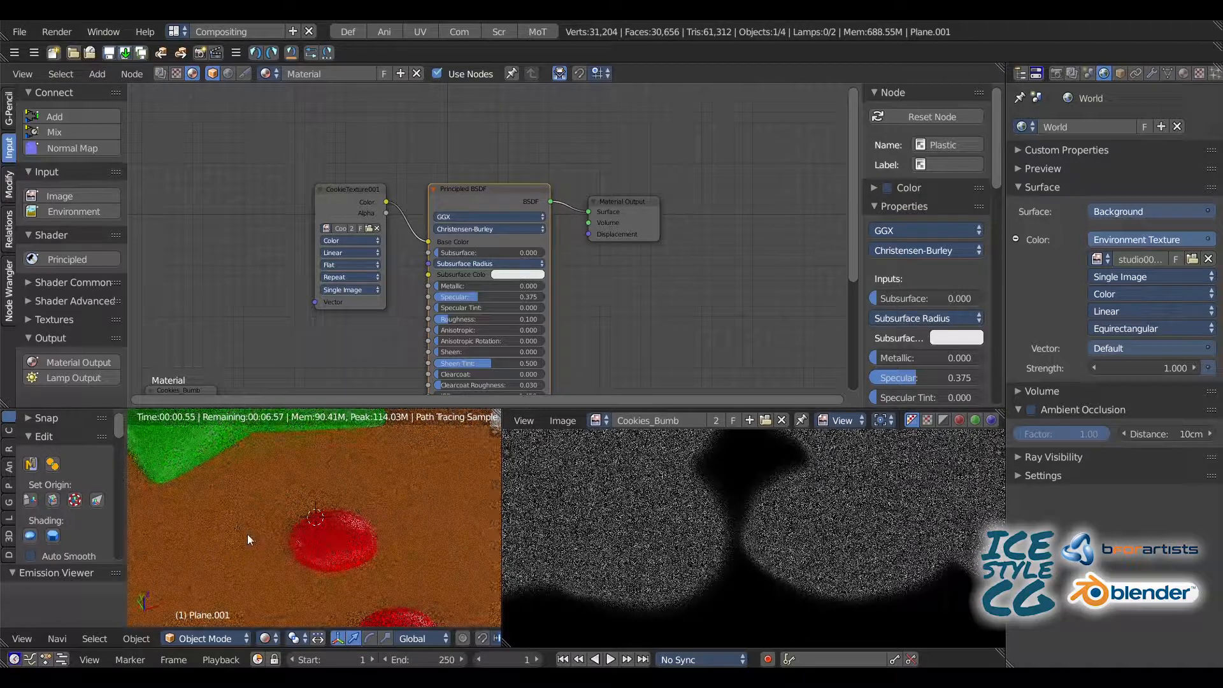
Step: Set the Bump node's distance to 2 and move the Cookies_Bumb color link from its Strength input to Height
middle_click_drag(317, 508, 363, 438, "shift")
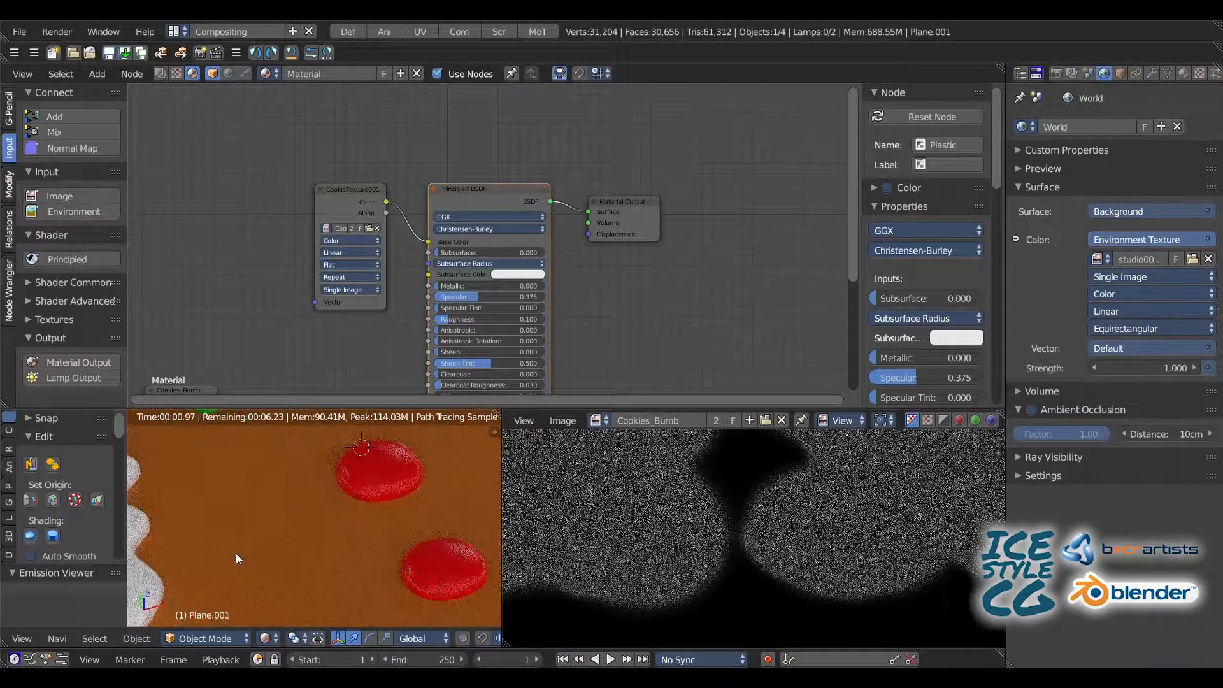
middle_click_drag(273, 537, 265, 525)
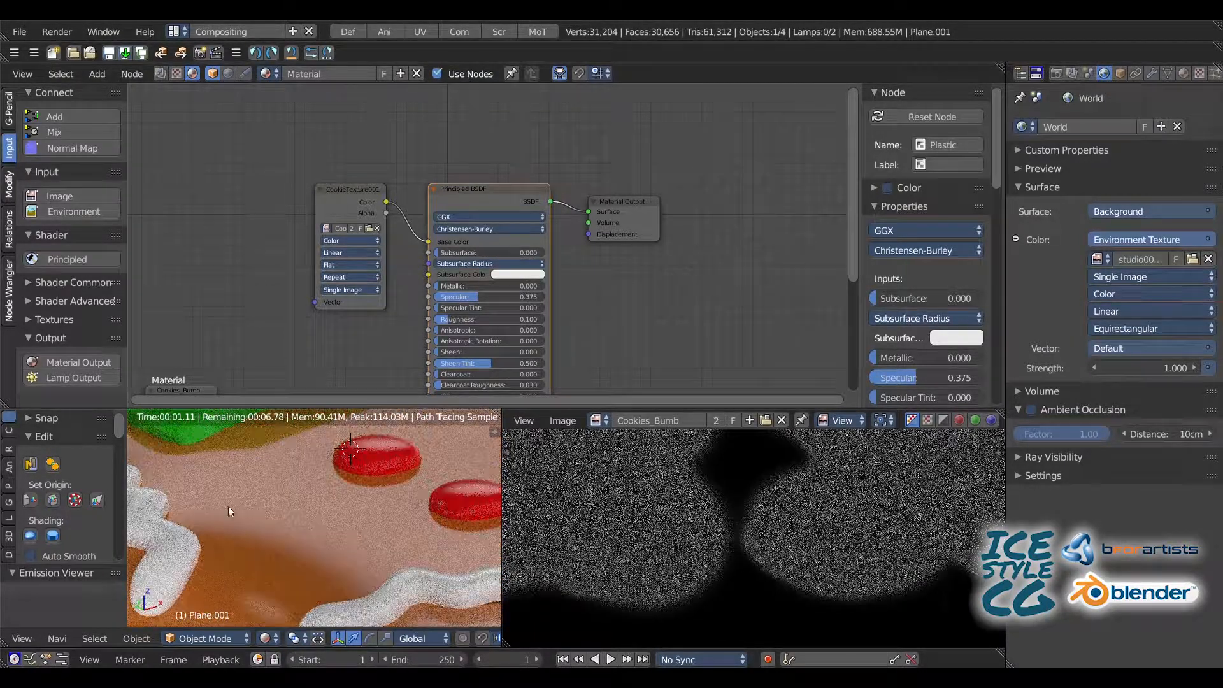
middle_click_drag(233, 280, 279, 184)
middle_click_drag(188, 227, 288, 160)
scroll(382, 274, "up", 3)
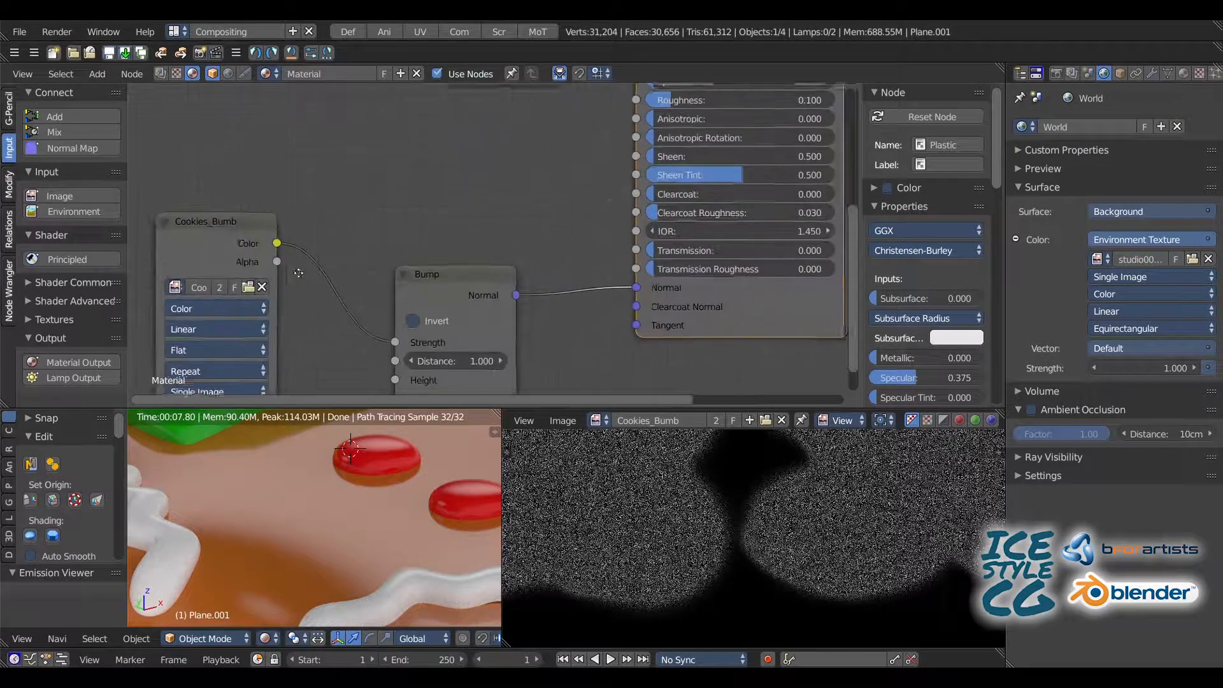
left_click(519, 271)
type("2")
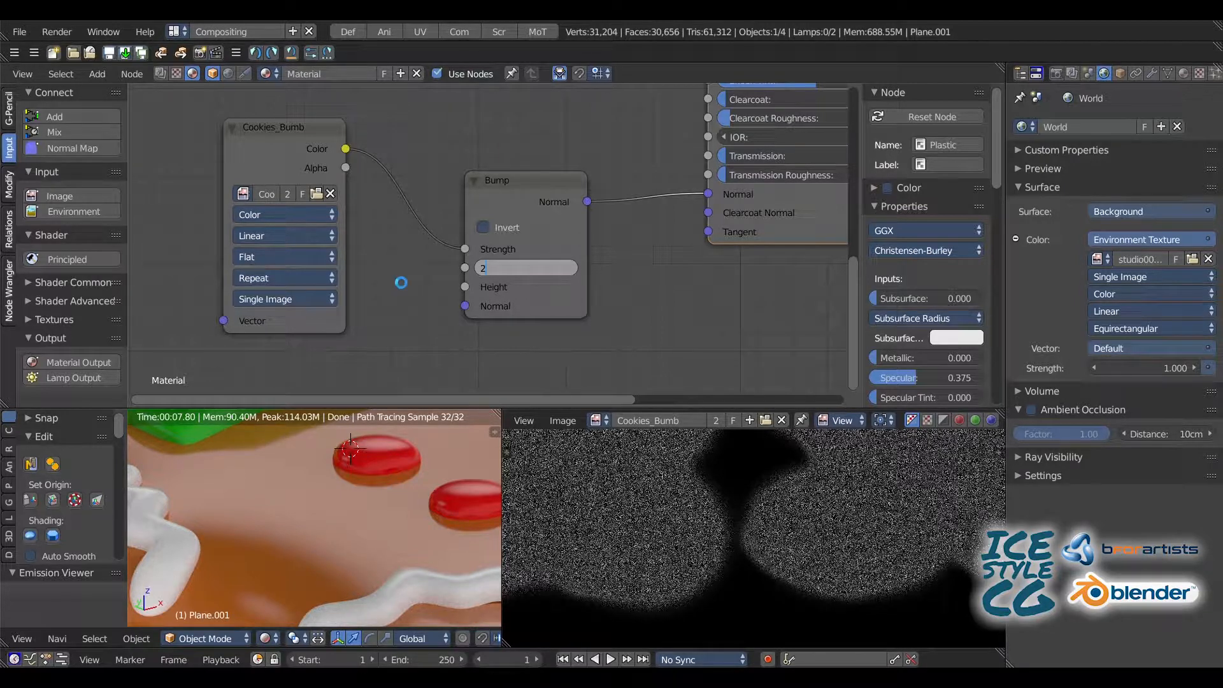
key("Return")
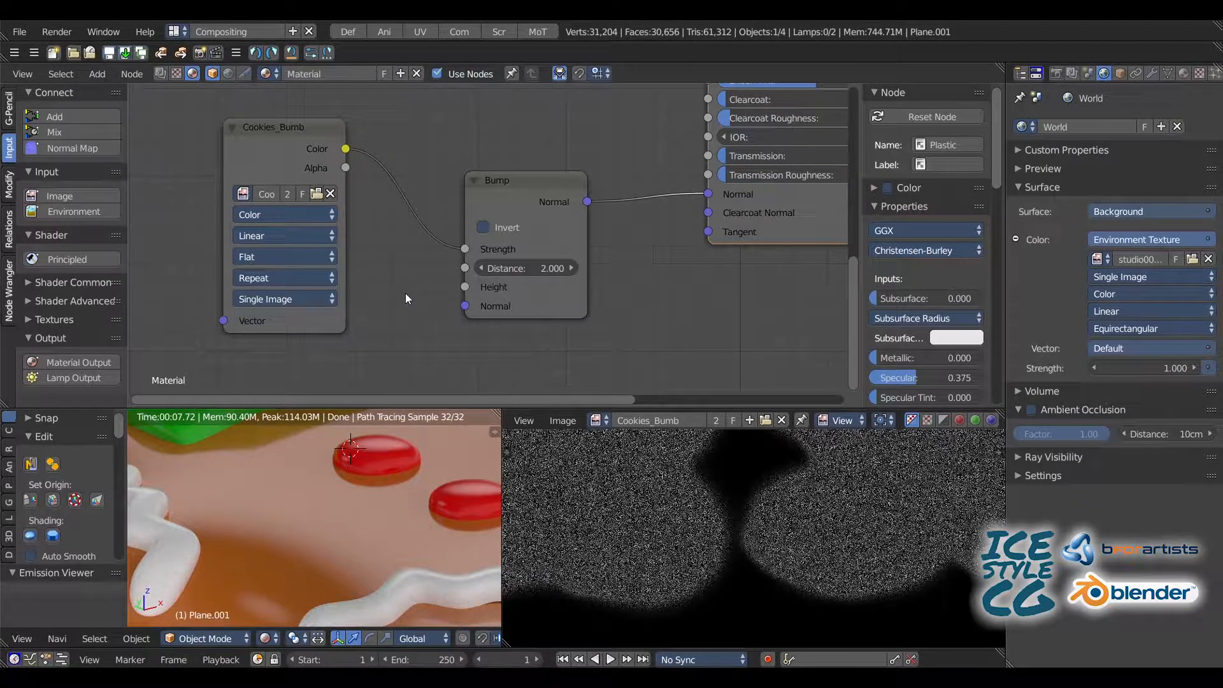
left_click_drag(465, 249, 465, 286)
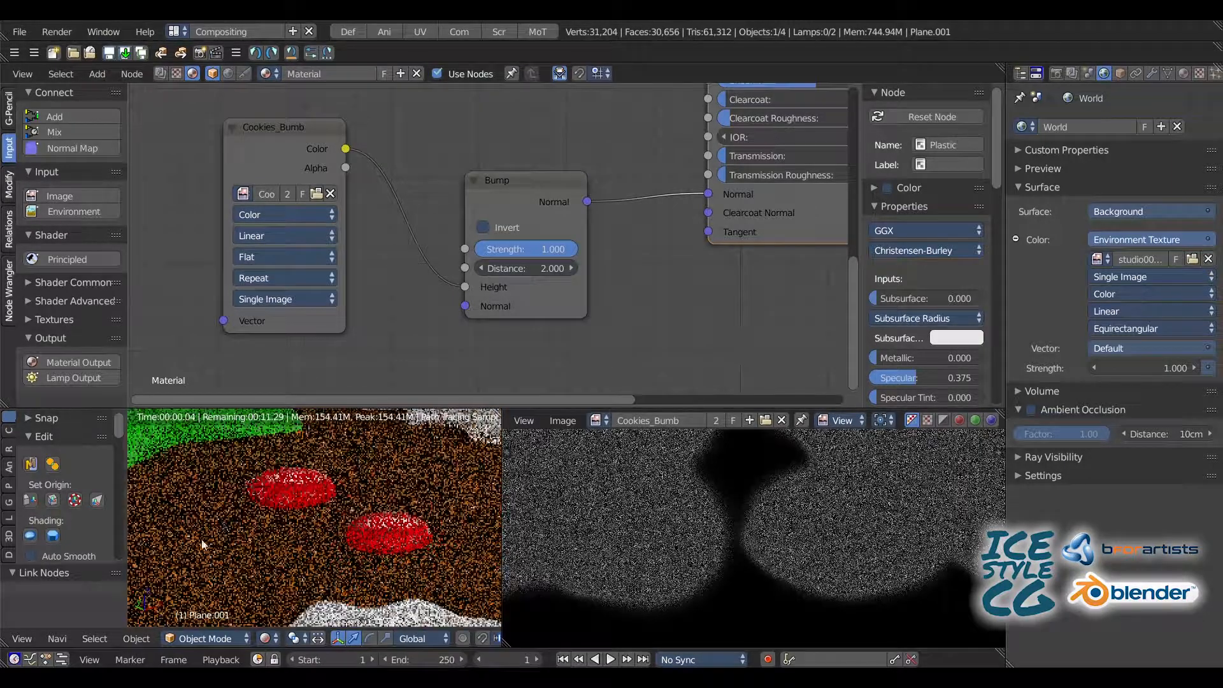
Step: Try a strength of 0 on the Bump node
left_click(526, 249)
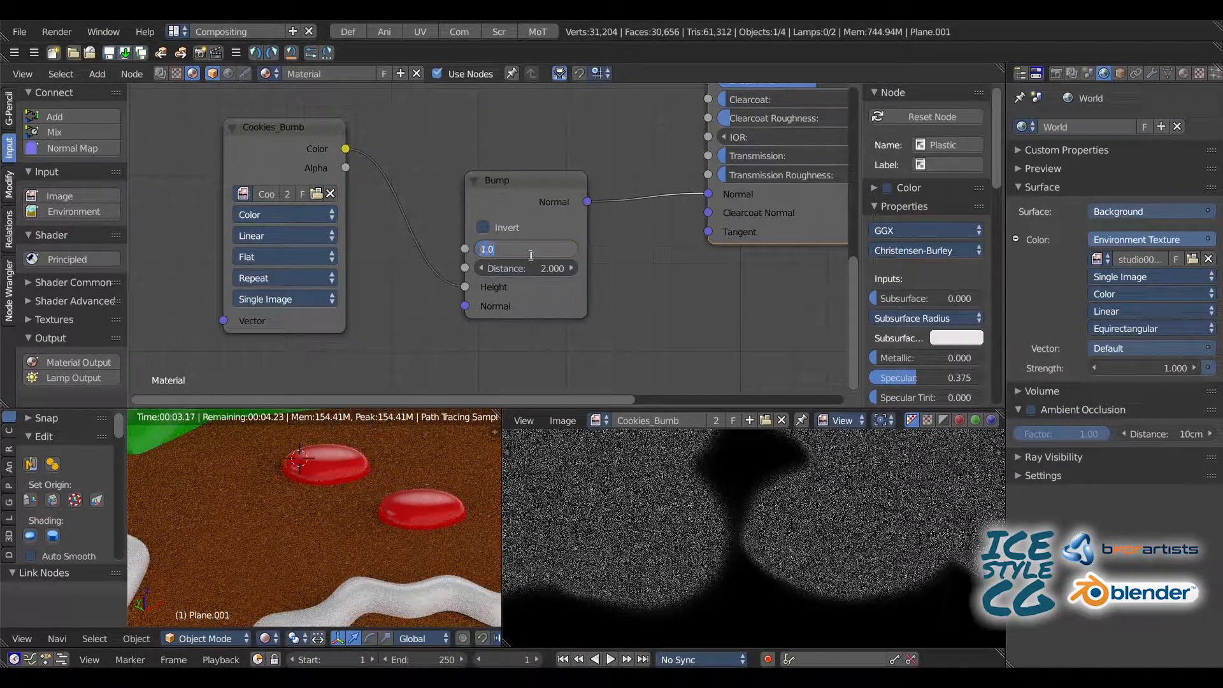
type("0")
key("Return")
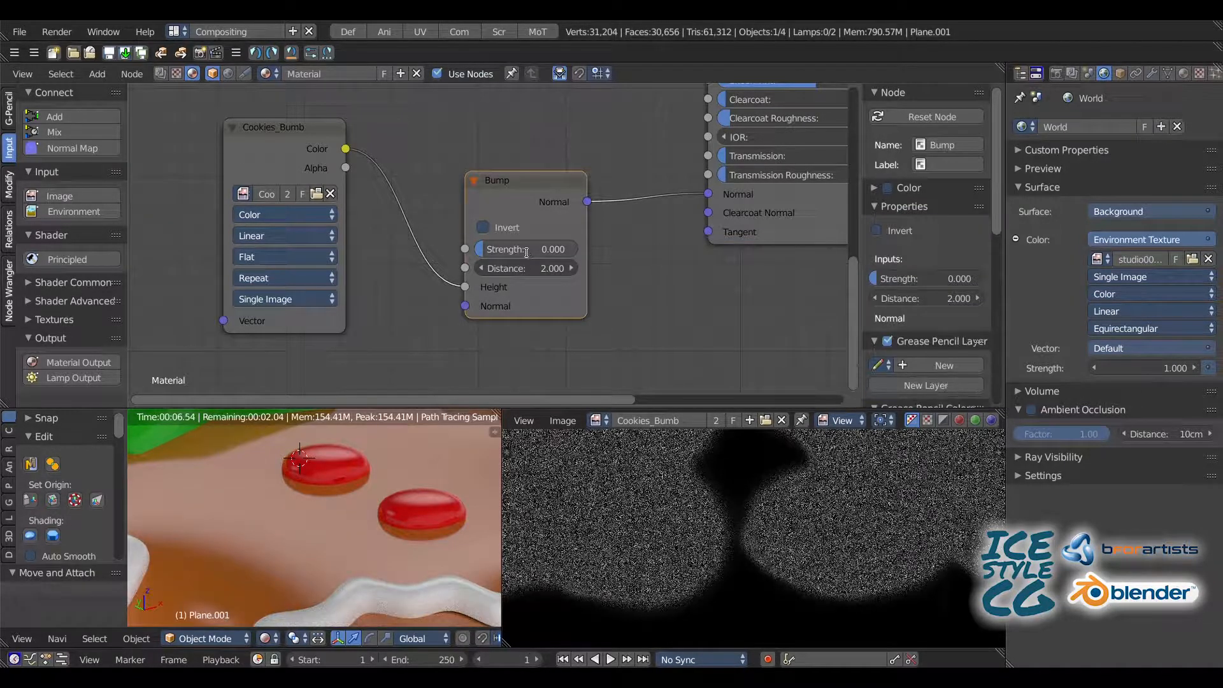
Step: Set the Bump node's strength to 0.5 and check the cookie surface in the rendered preview
left_click(525, 248)
type("0.5")
key("Return")
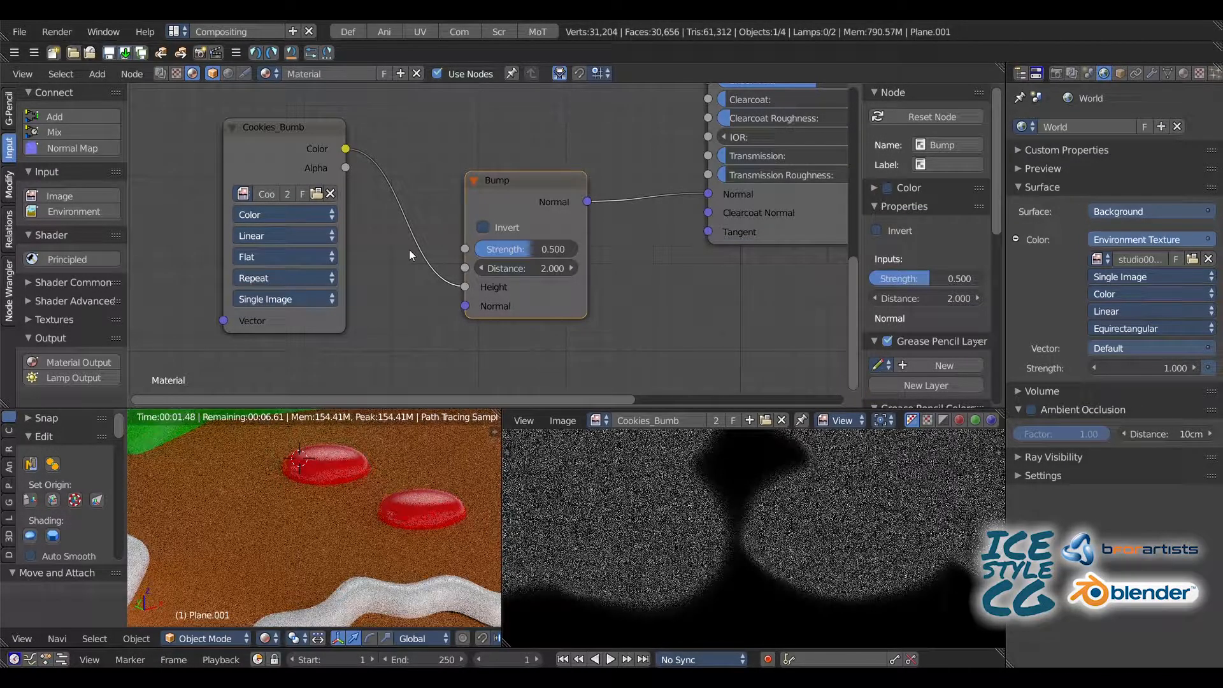
middle_click_drag(450, 584, 208, 442, "shift")
middle_click_drag(356, 481, 287, 548, "shift")
scroll(248, 495, "down", 5)
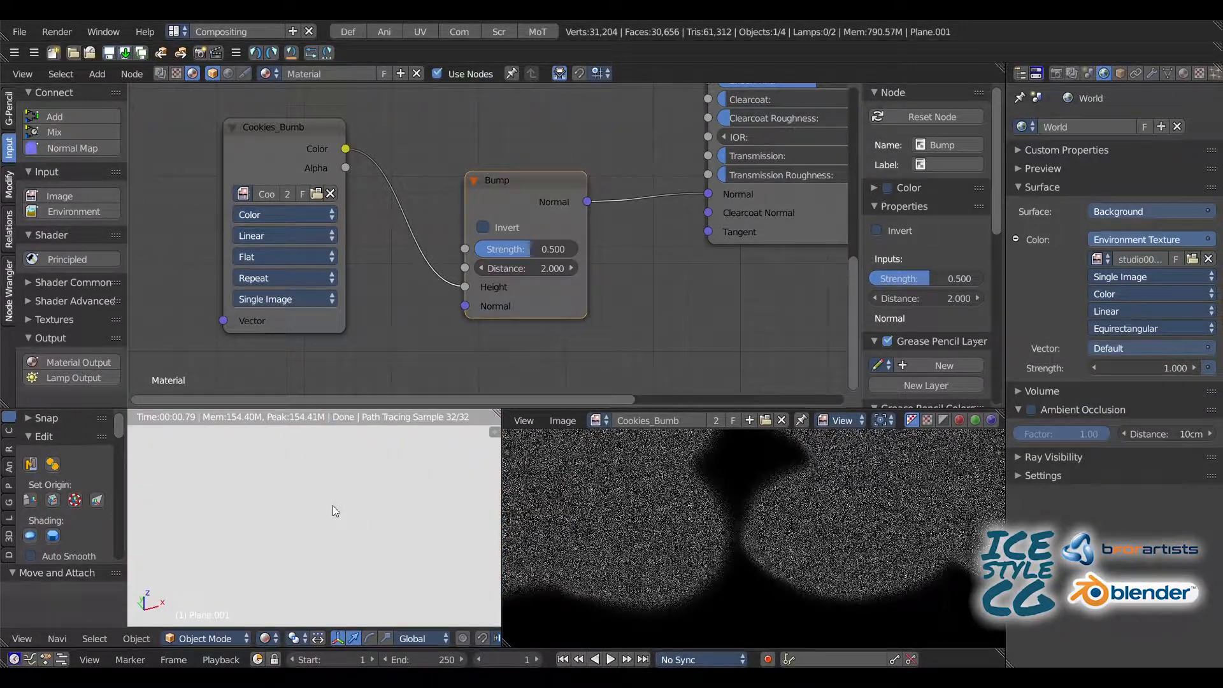
Step: Switch to the Default layout, preview the gingerbread man in rendered shading, and save the project over the existing file
key("shift+z")
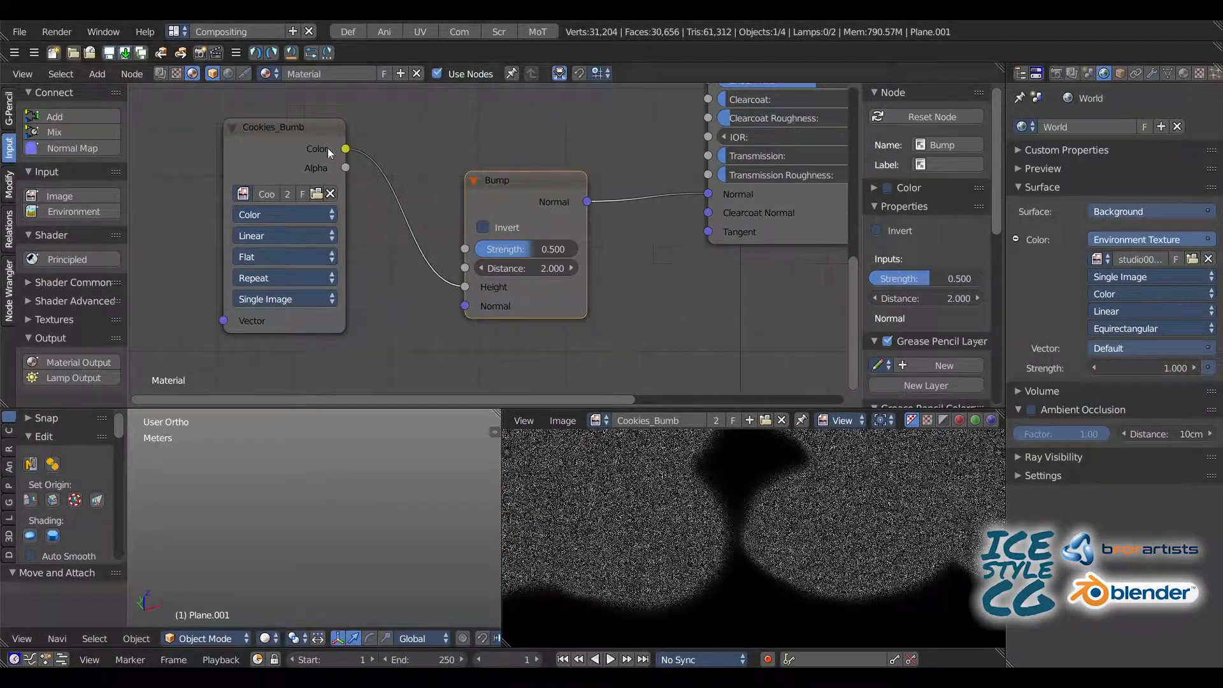
left_click(346, 33)
key("shift+z")
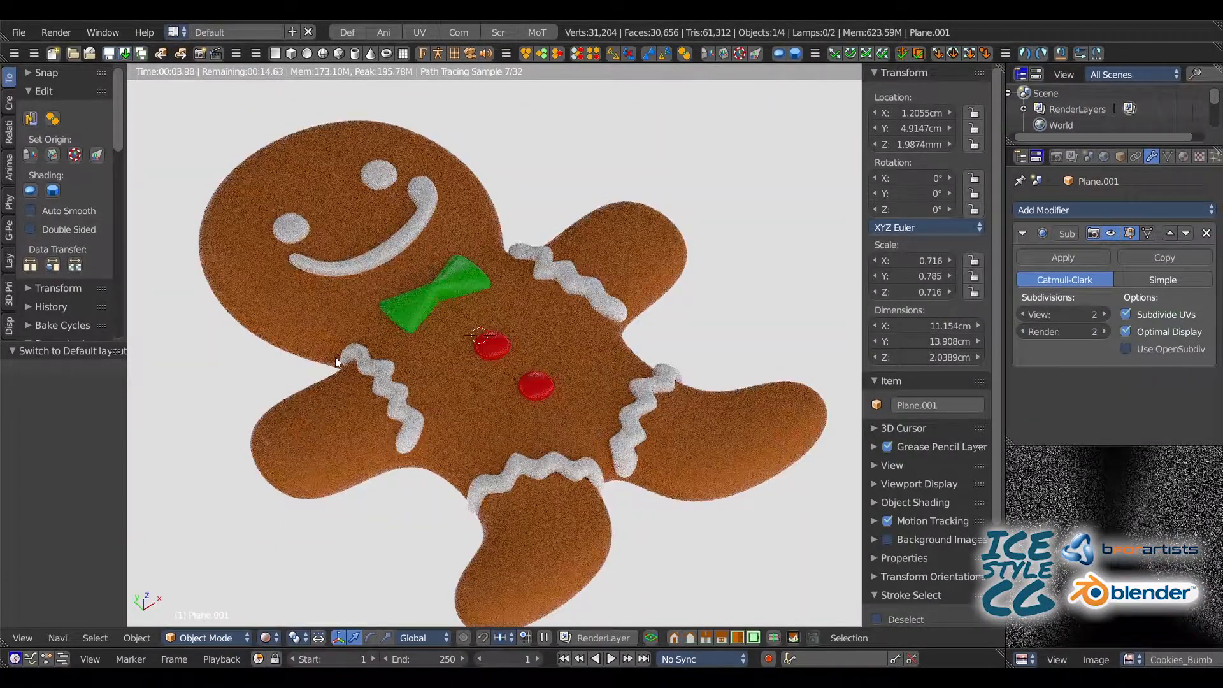
middle_click_drag(335, 357, 301, 305)
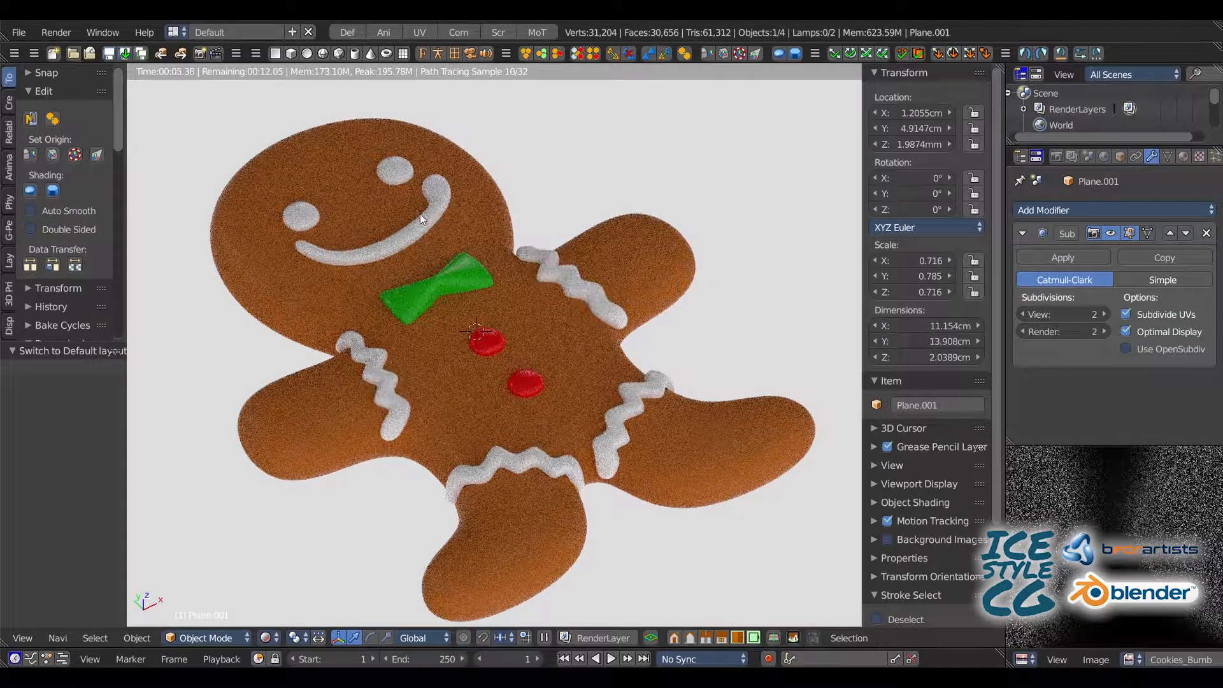
middle_click_drag(409, 194, 395, 167)
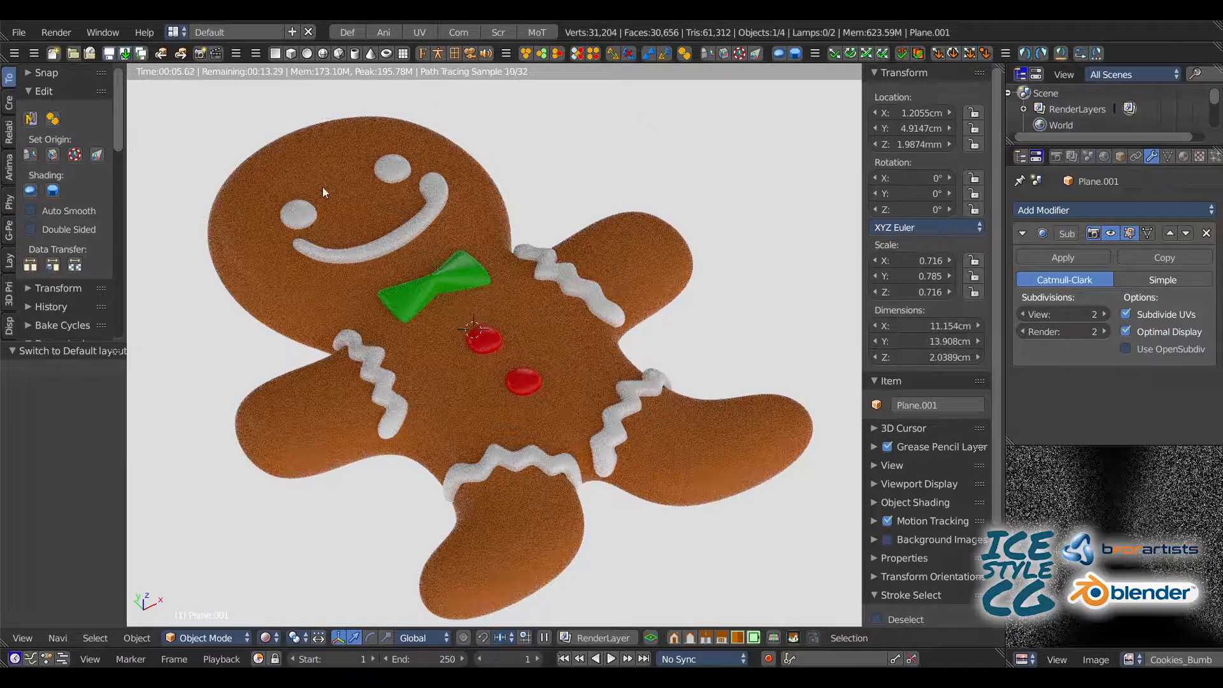
key("ctrl+s")
left_click(292, 189)
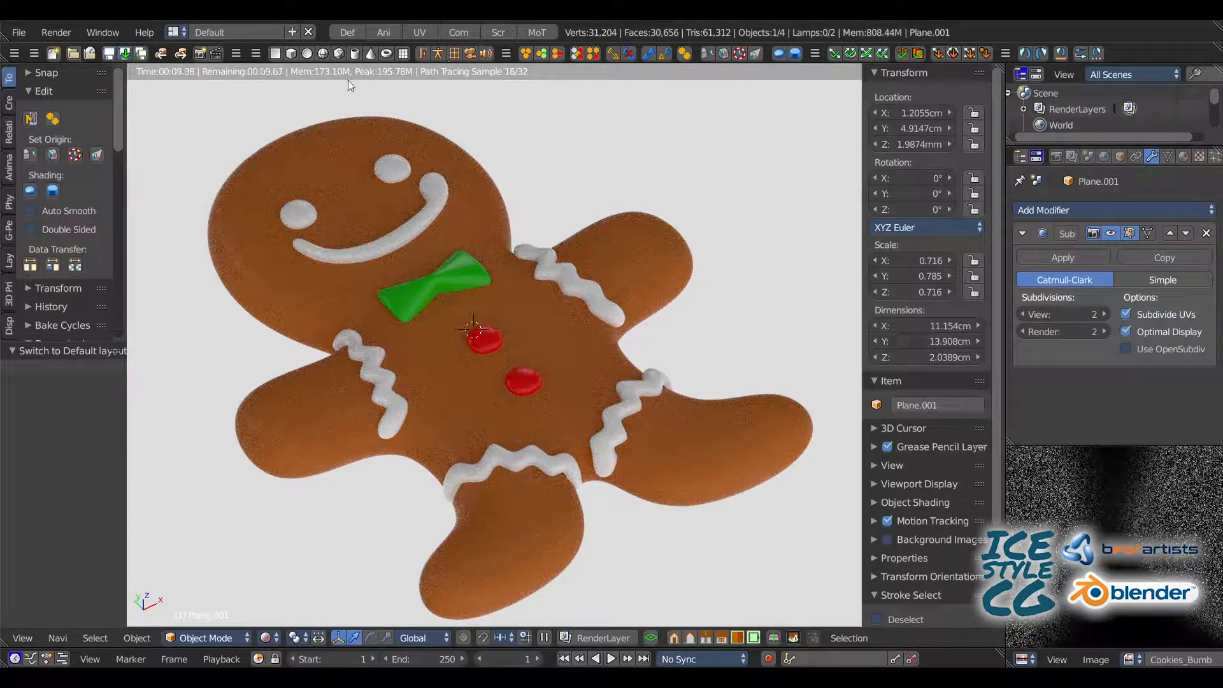